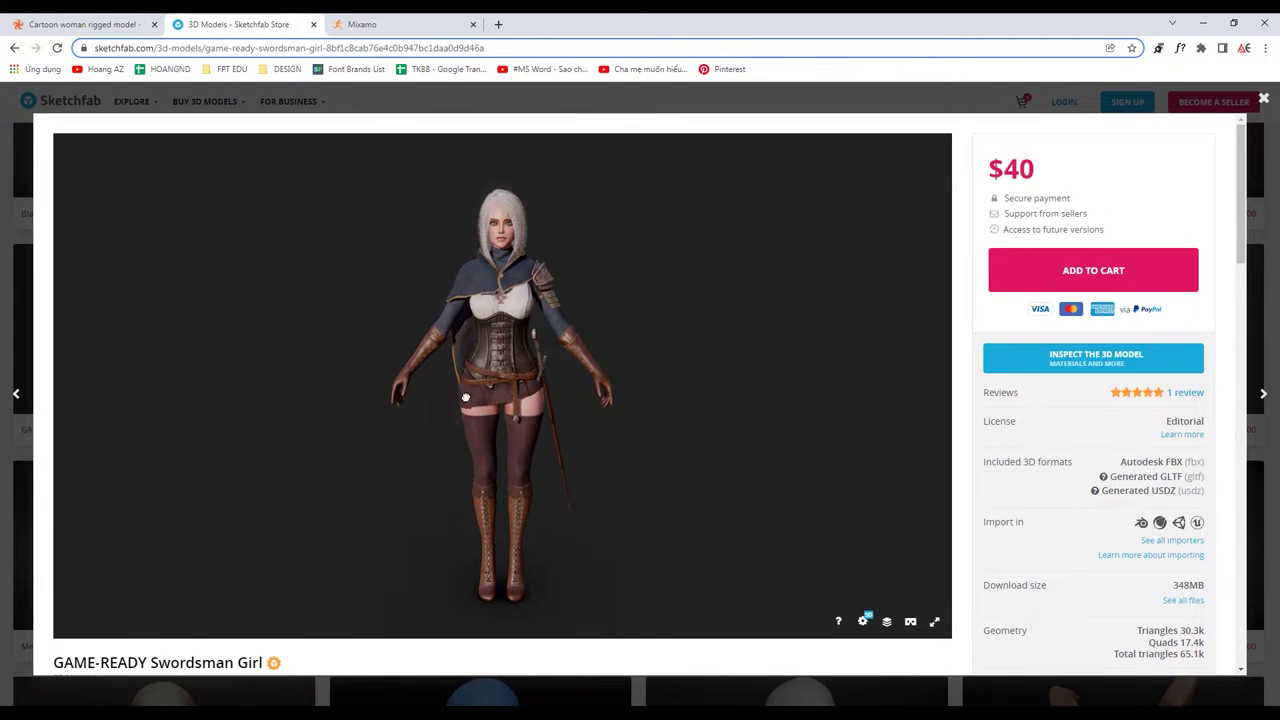
Orbit the model to view it from the side, then turn it back to the front
mouse_move(465, 398)
mouse_down()
mouse_move(533, 381)
mouse_move(519, 311)
mouse_up()
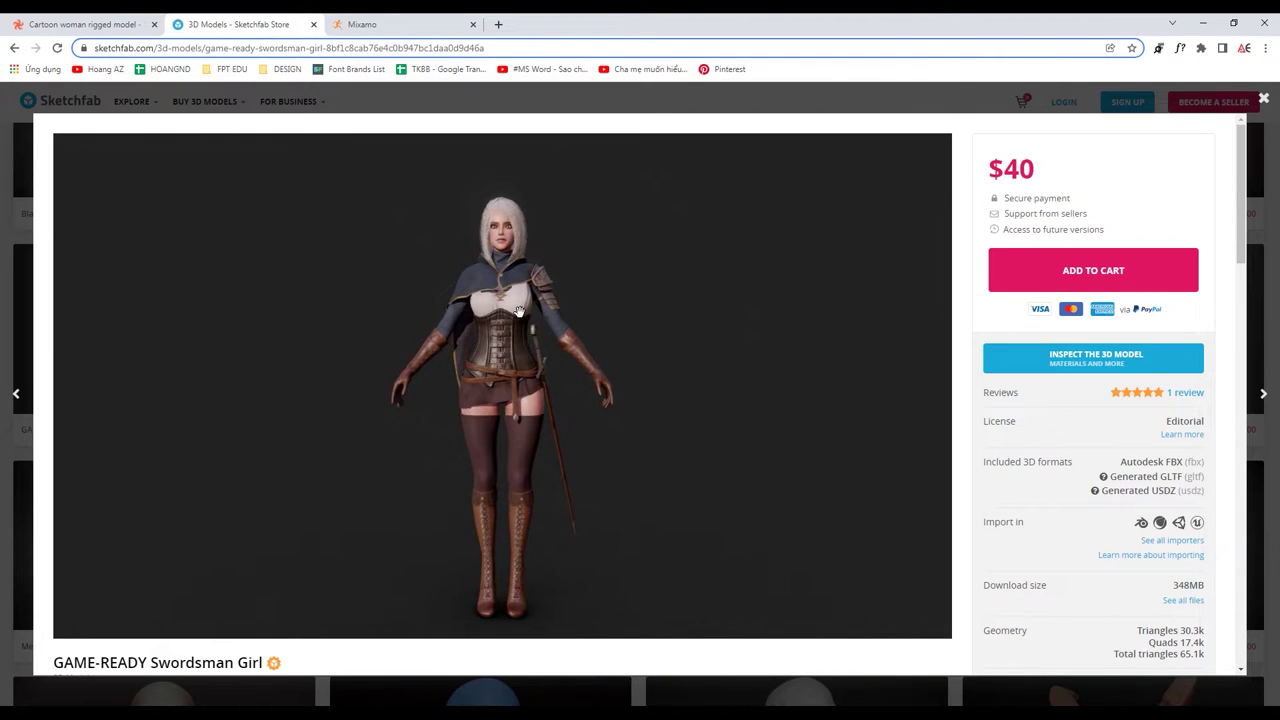
scroll(519, 311, up, 3)
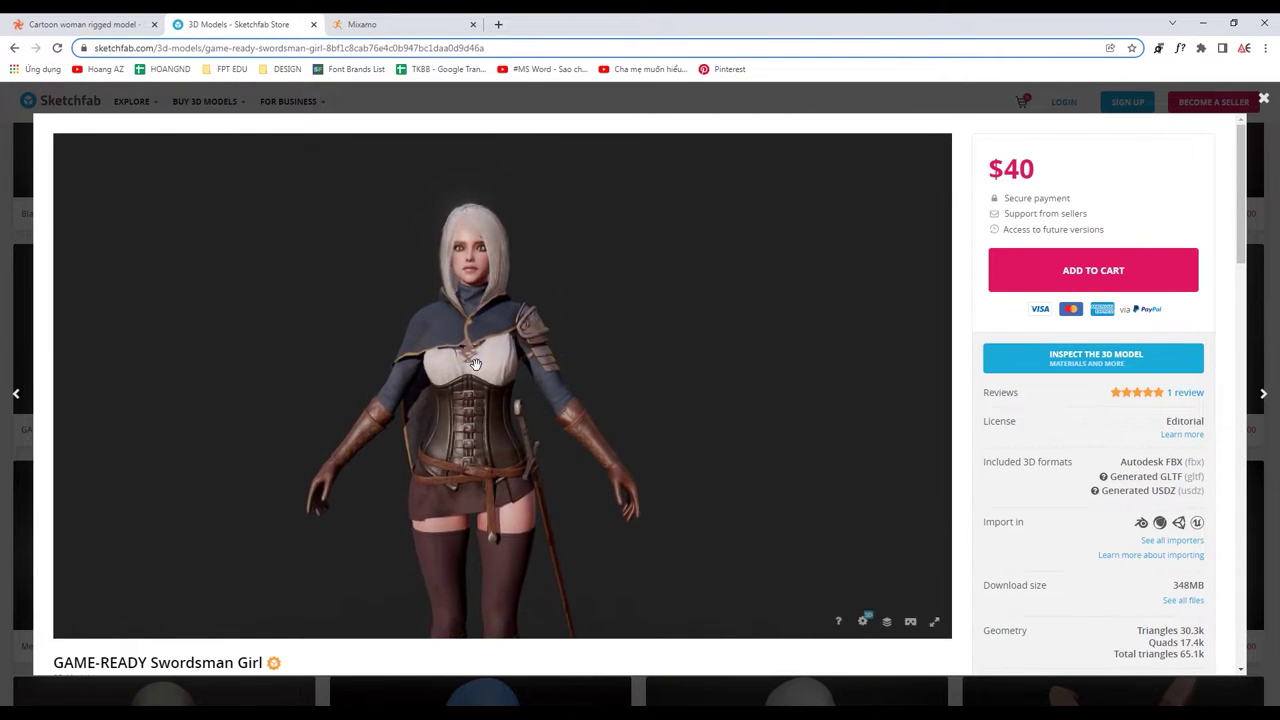
mouse_move(543, 377)
mouse_down()
mouse_move(491, 417)
mouse_move(477, 403)
mouse_move(523, 394)
mouse_move(486, 396)
mouse_up()
scroll(509, 363, up, 2)
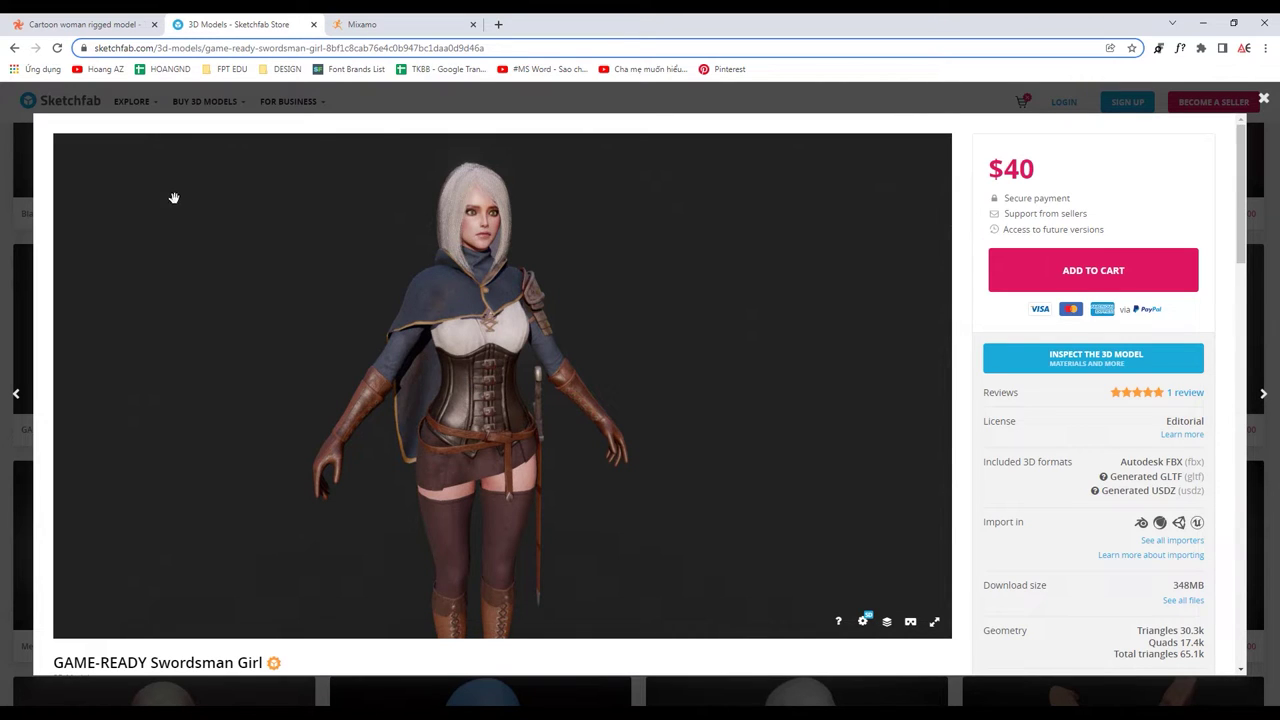
On the Cartoon Woman Rigged page, view the front, three-quarter, side and back head images
click(100, 24)
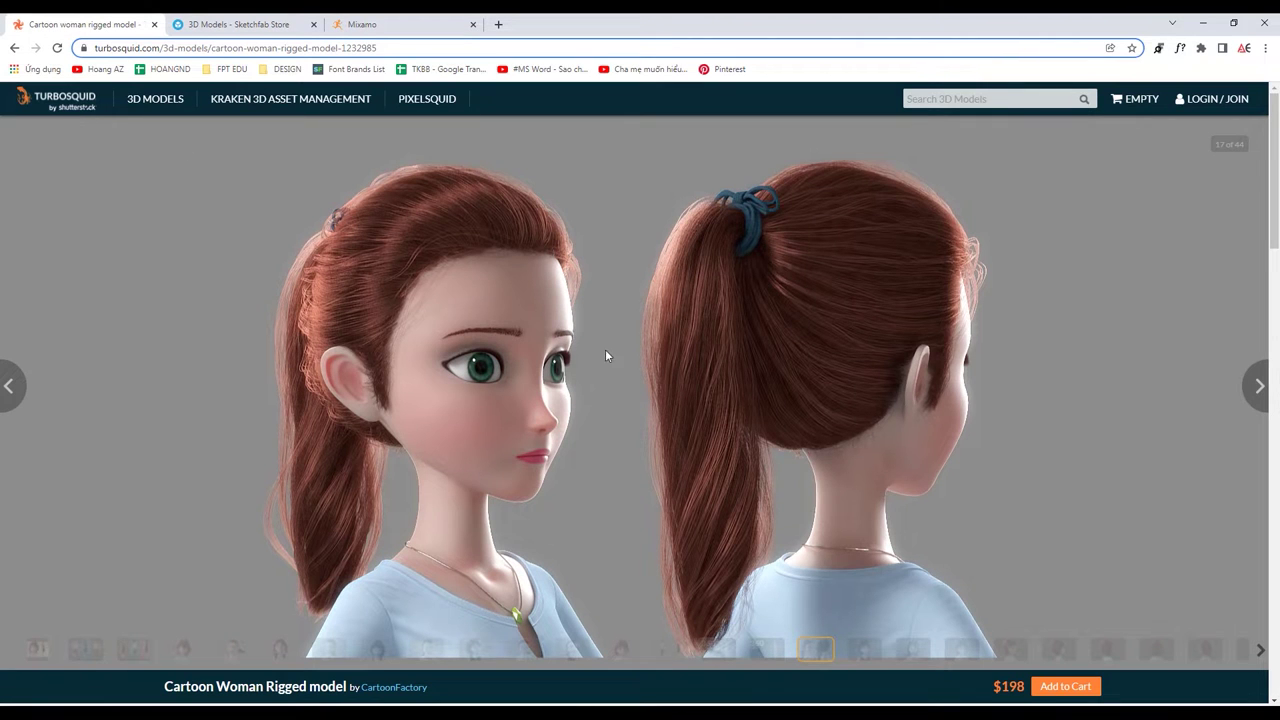
scroll(608, 349, down, 2)
scroll(610, 347, up, 2)
click(914, 652)
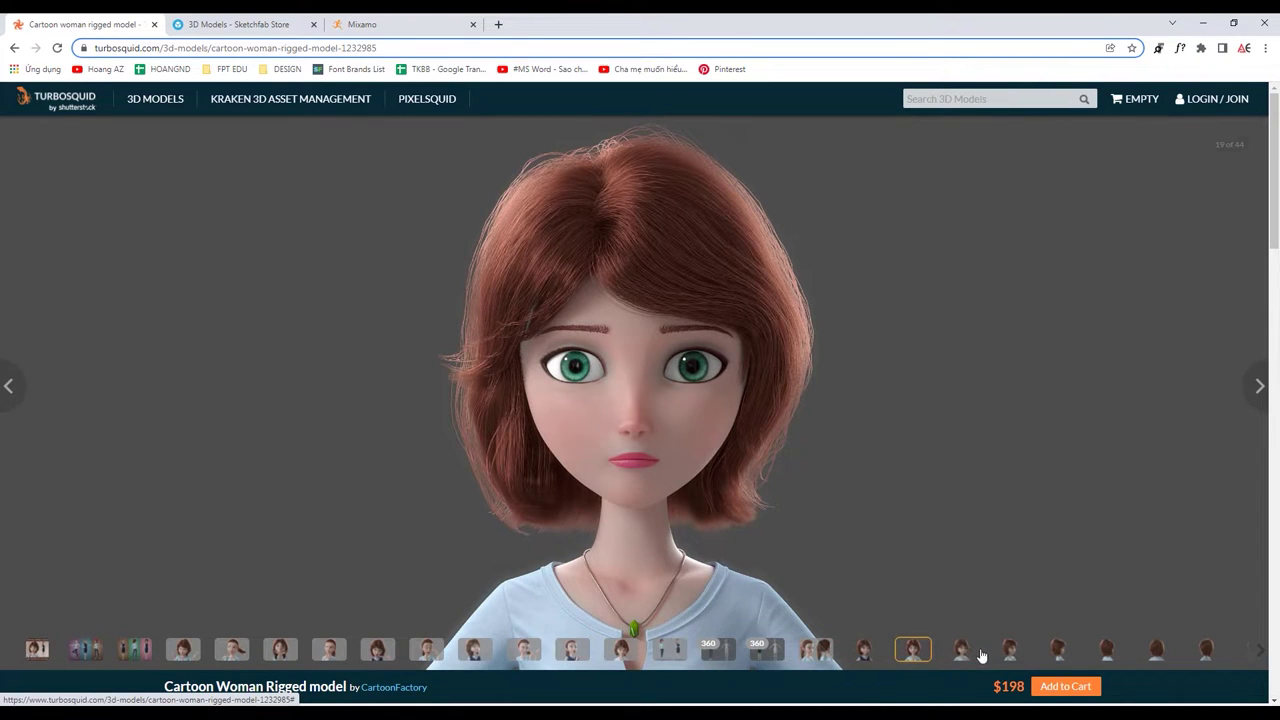
click(962, 654)
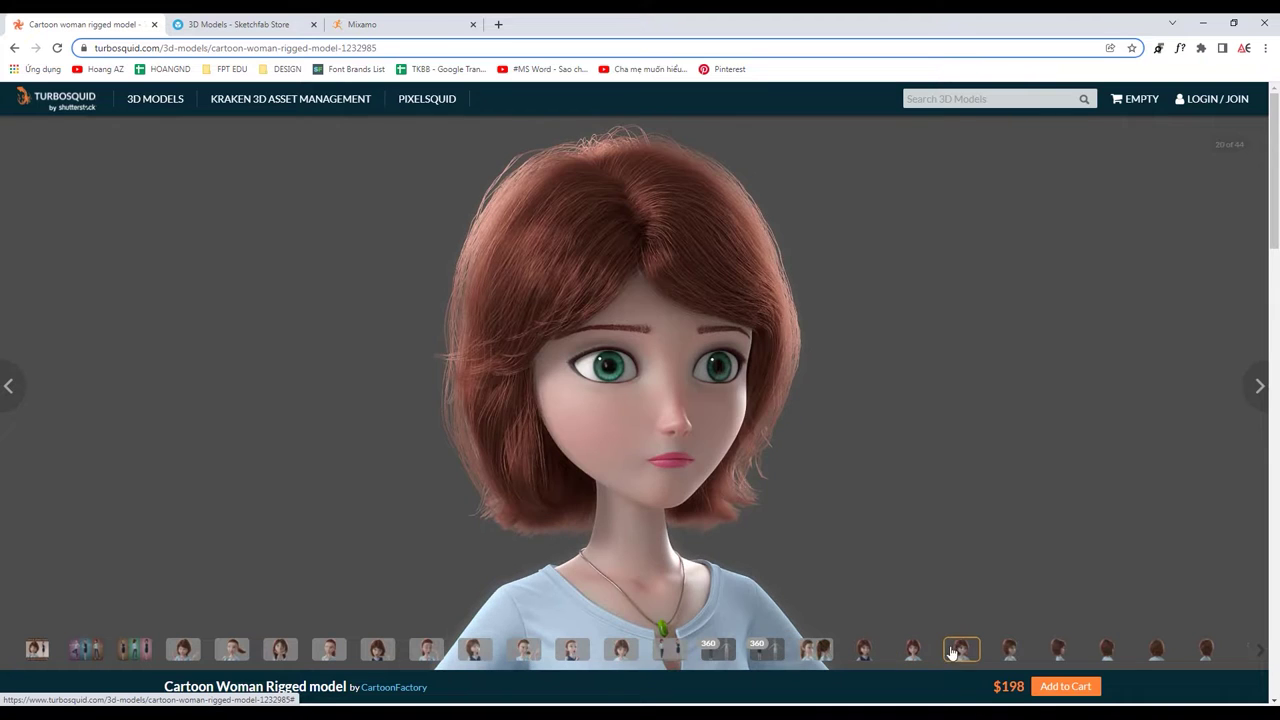
click(1012, 656)
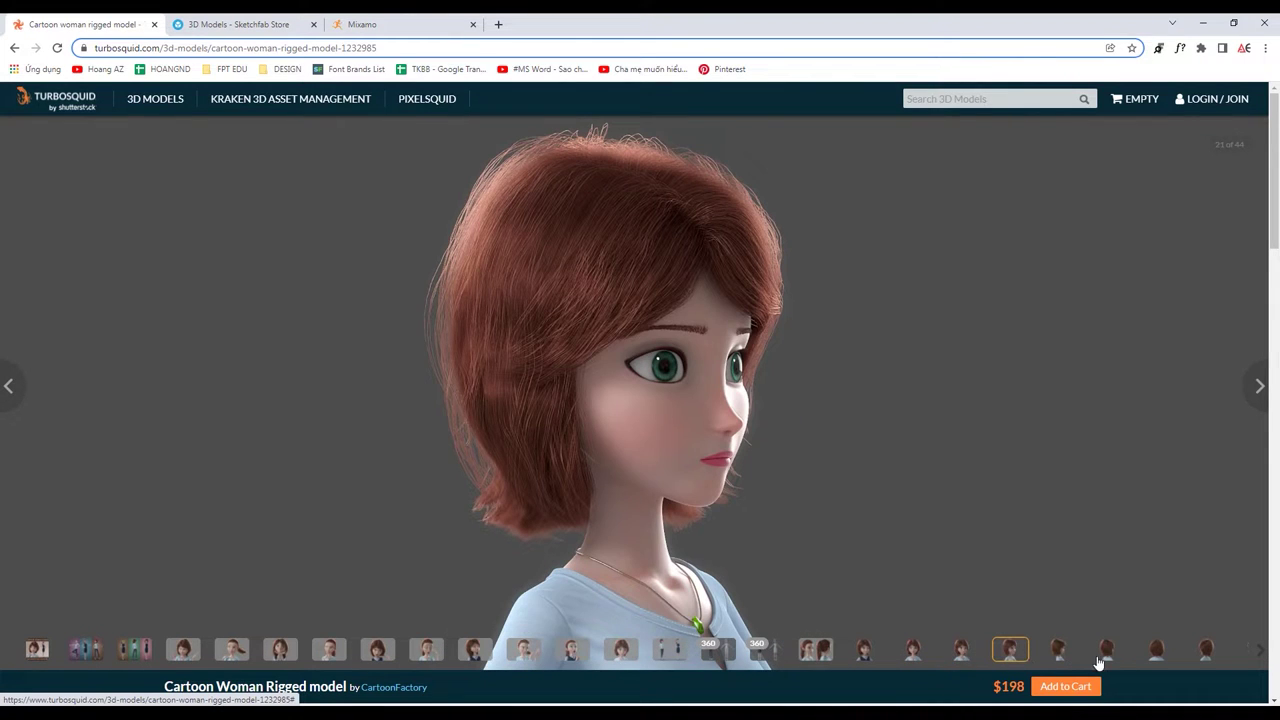
click(1107, 655)
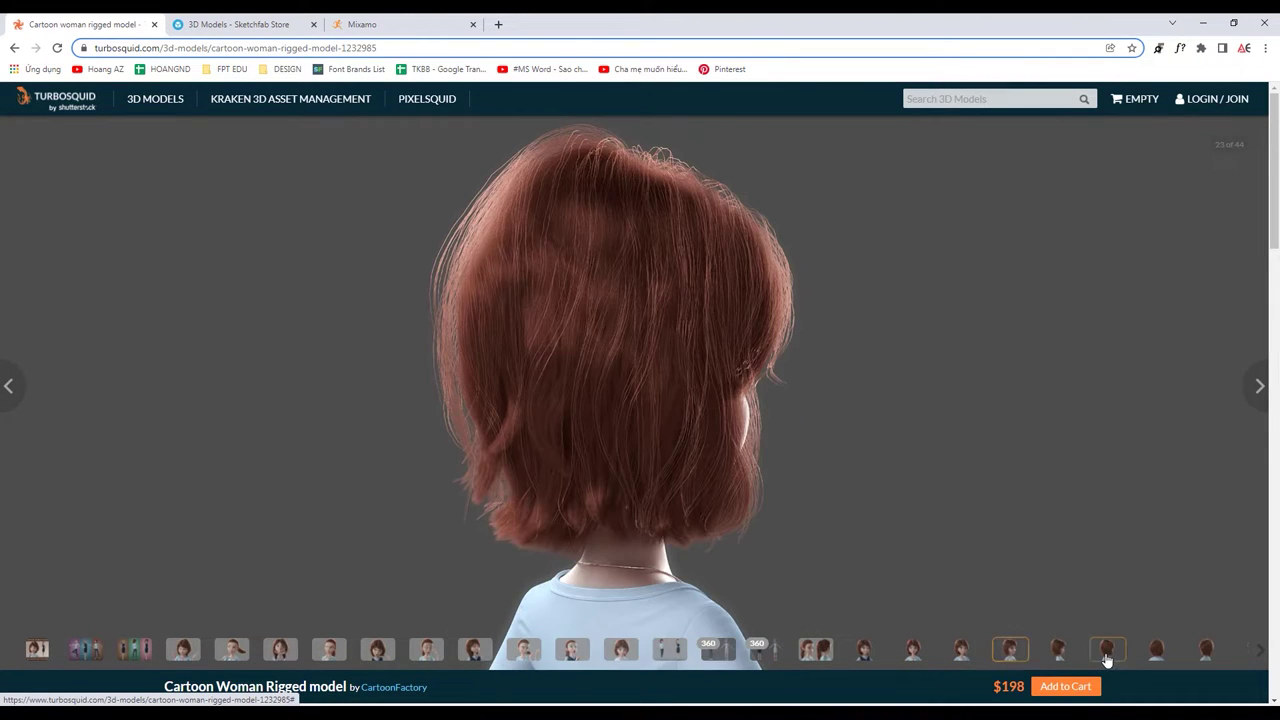
click(1259, 655)
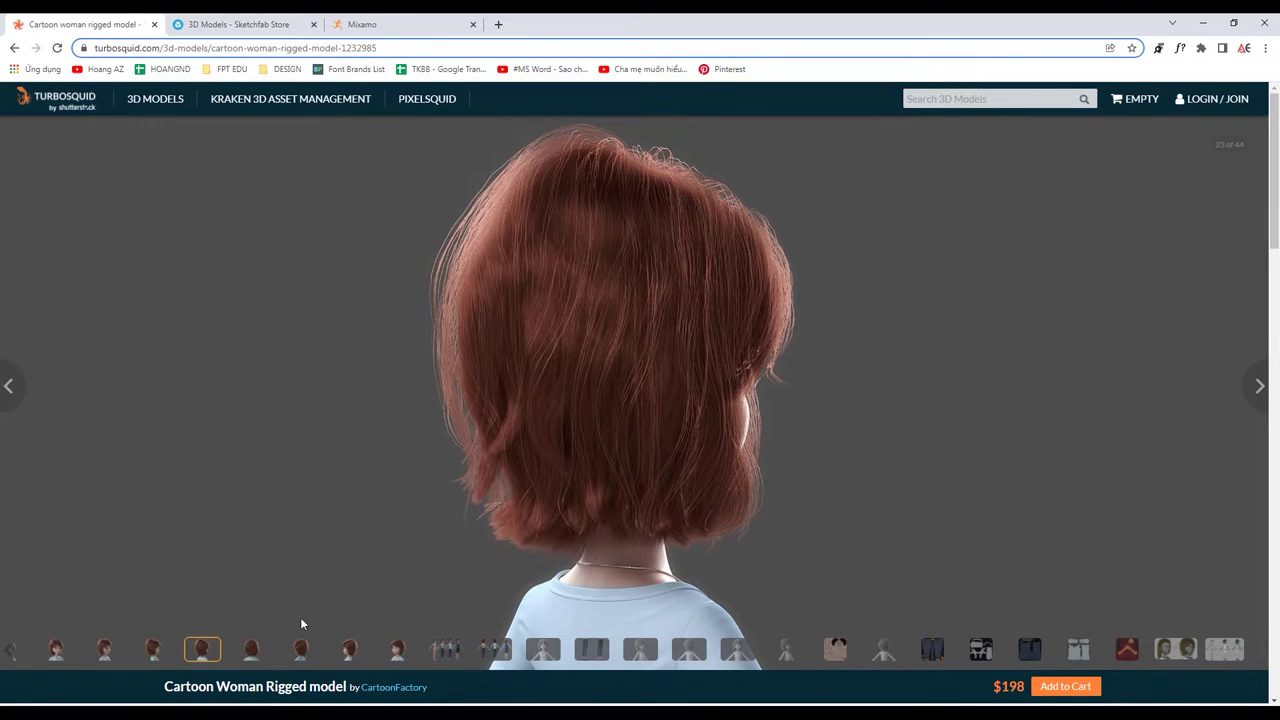
View the T-pose lineup, jeans close-up and head wireframe, ending on the UV layout image
click(440, 652)
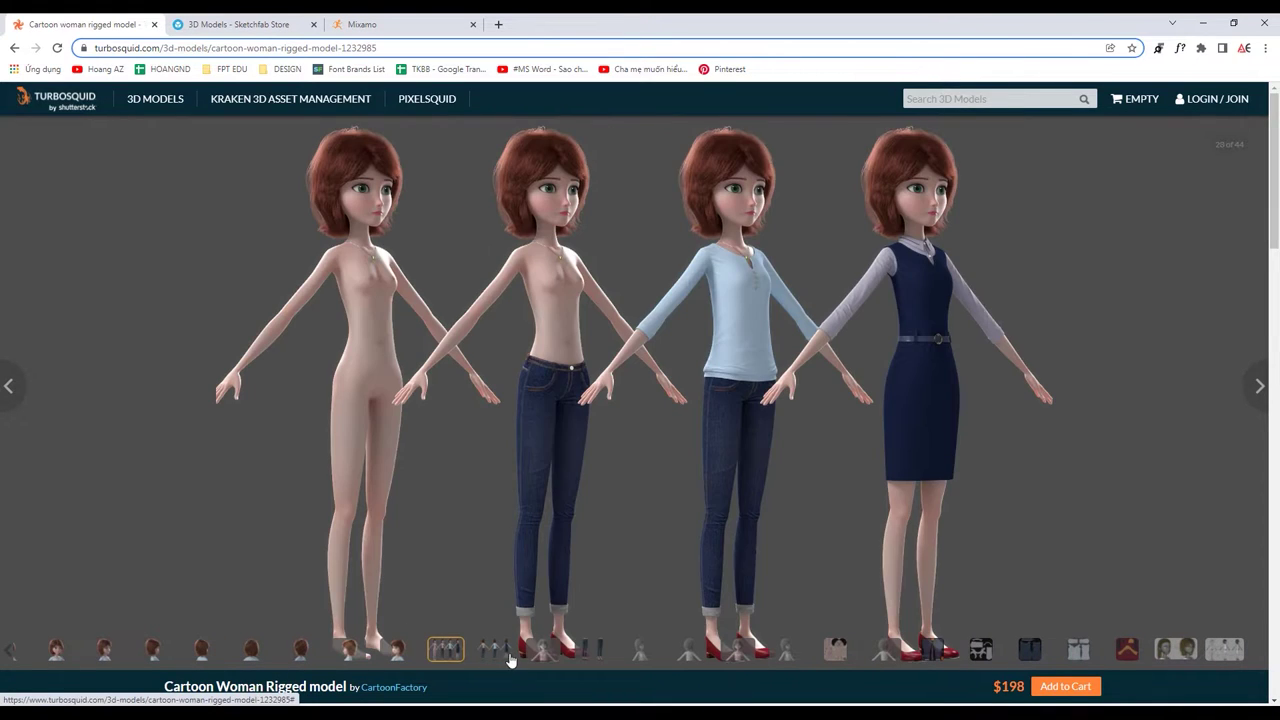
click(543, 652)
click(590, 652)
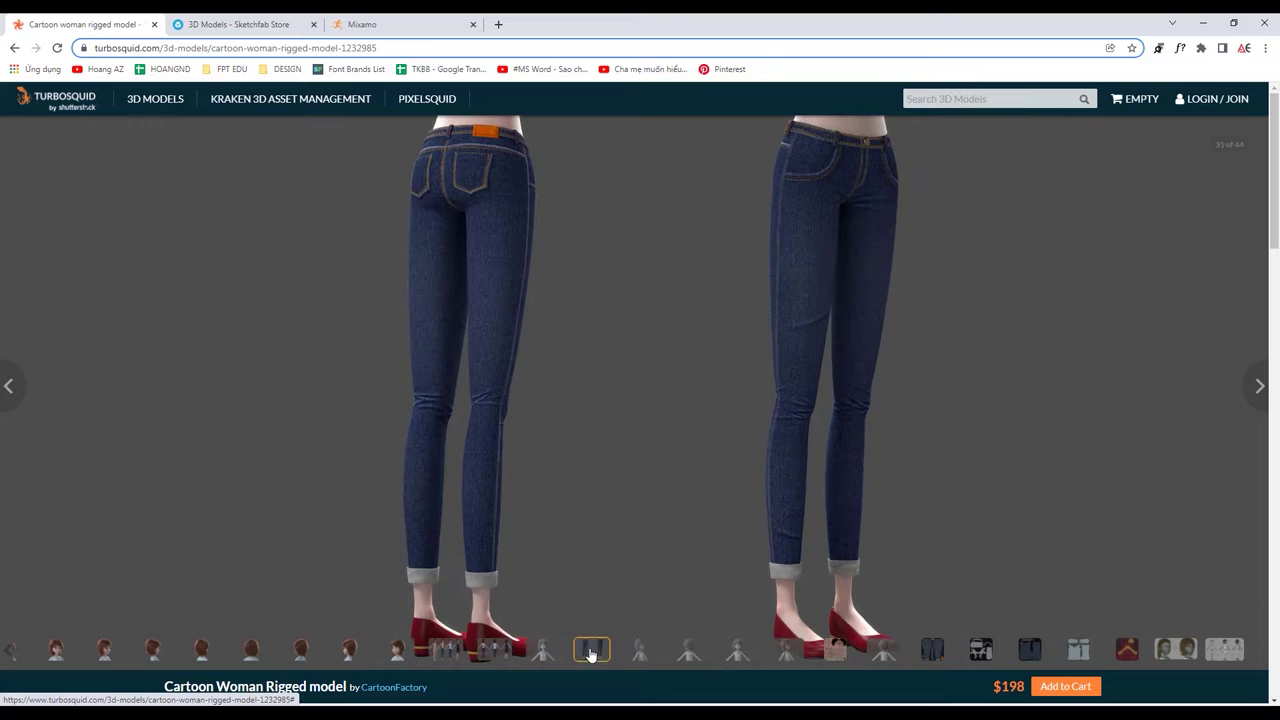
click(689, 651)
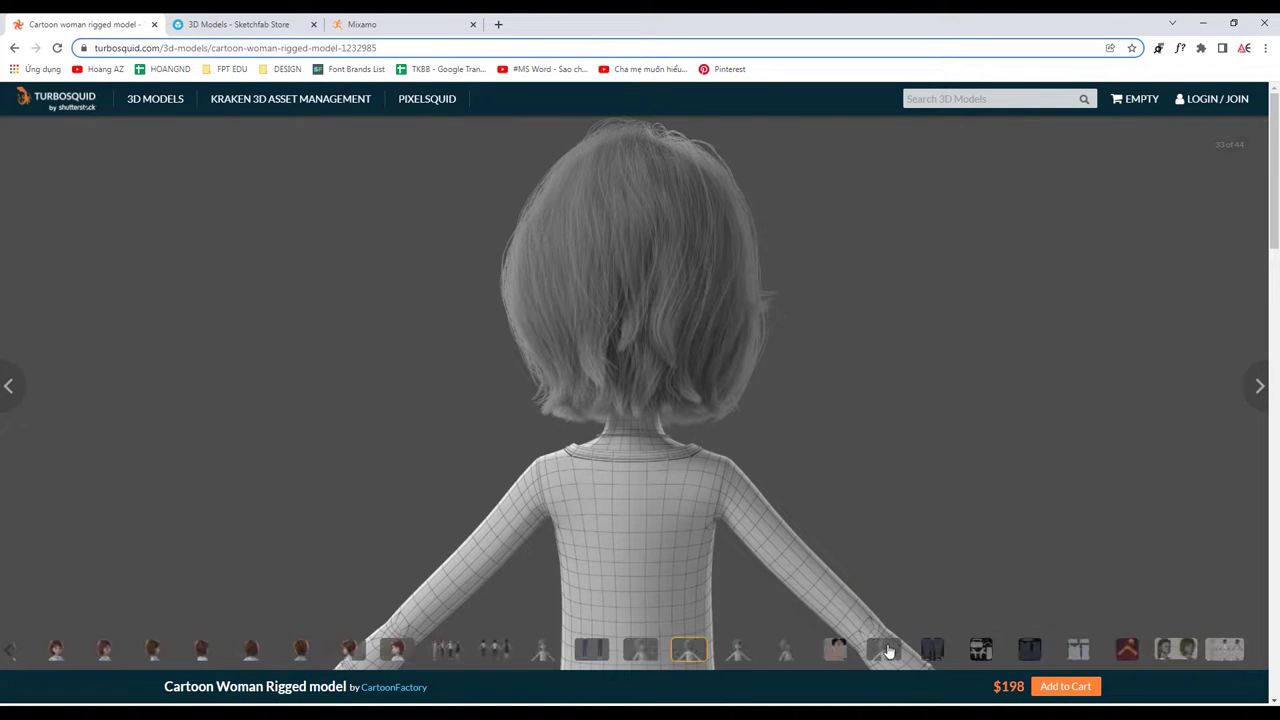
click(840, 651)
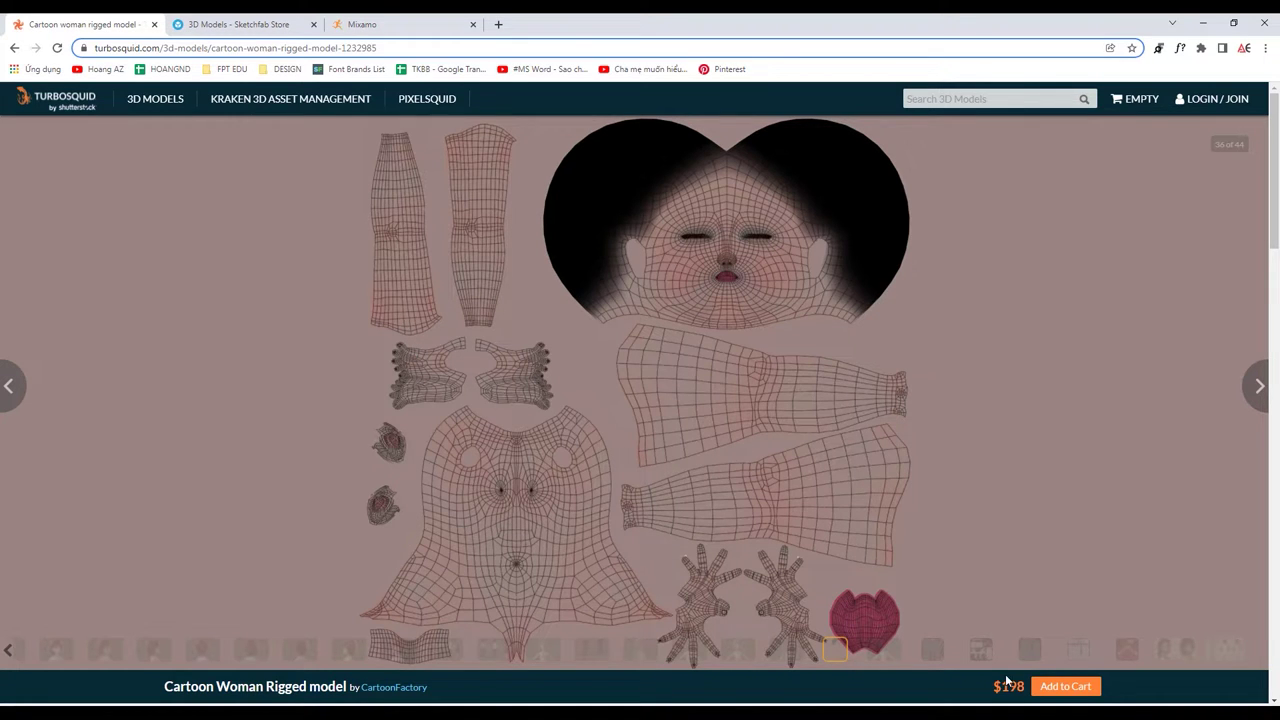
Browse the pants UV, face rig and UV 42 images, then go to the full-body rig image
click(931, 655)
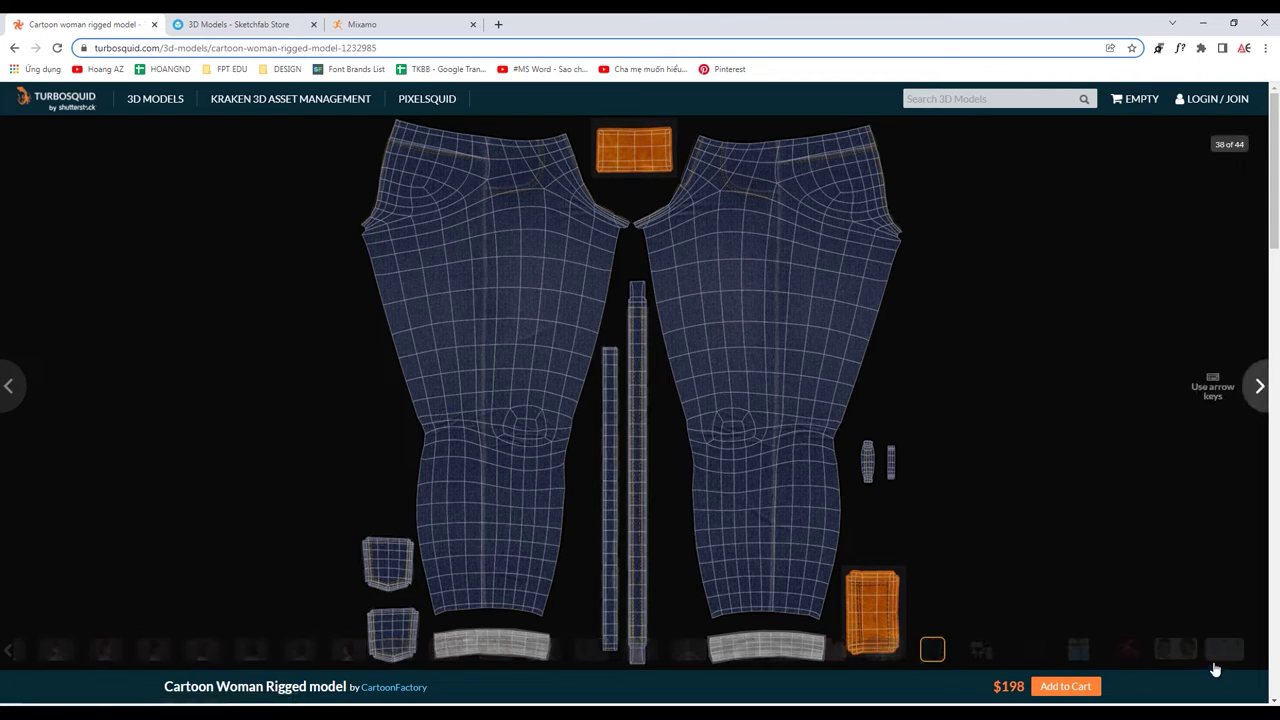
click(1222, 655)
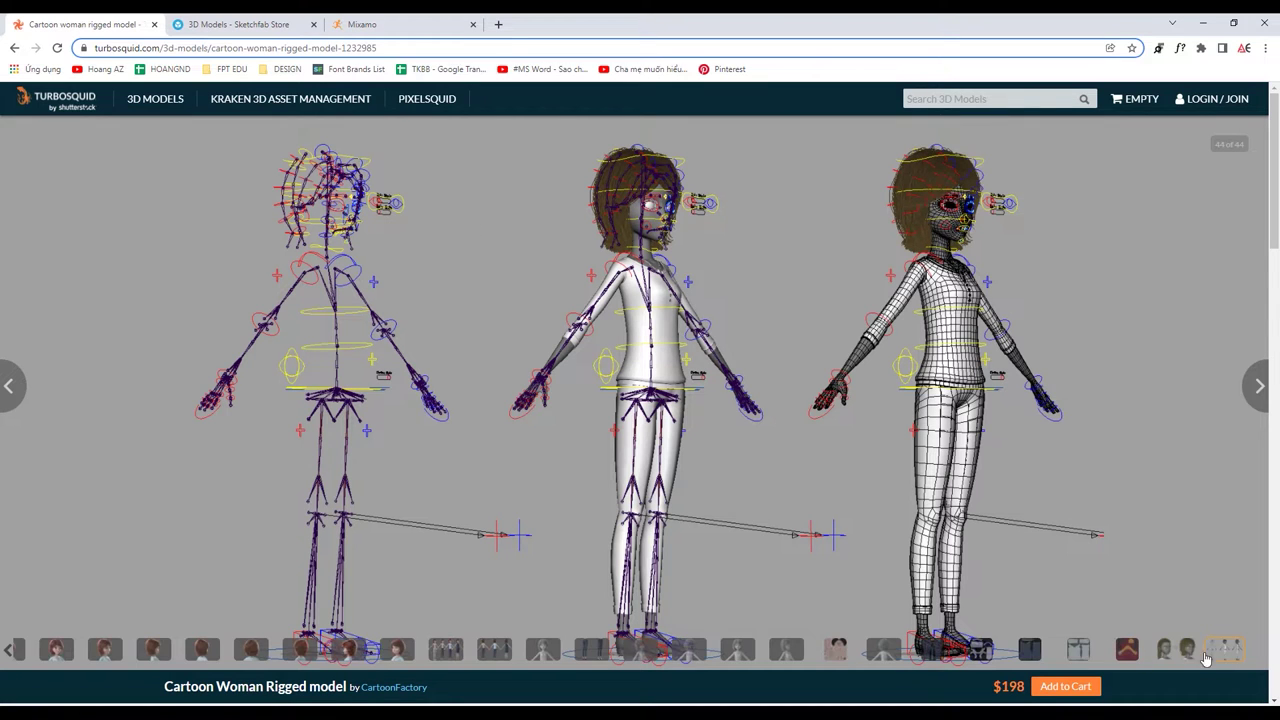
click(1172, 654)
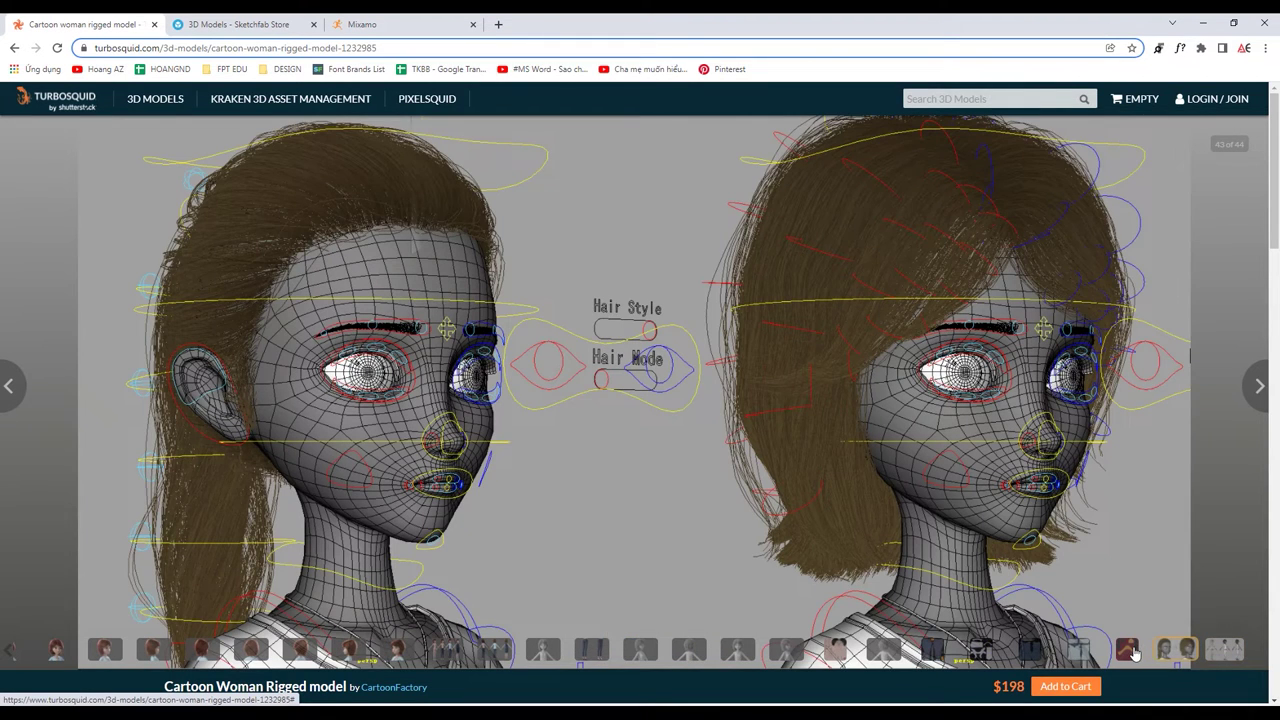
click(1134, 654)
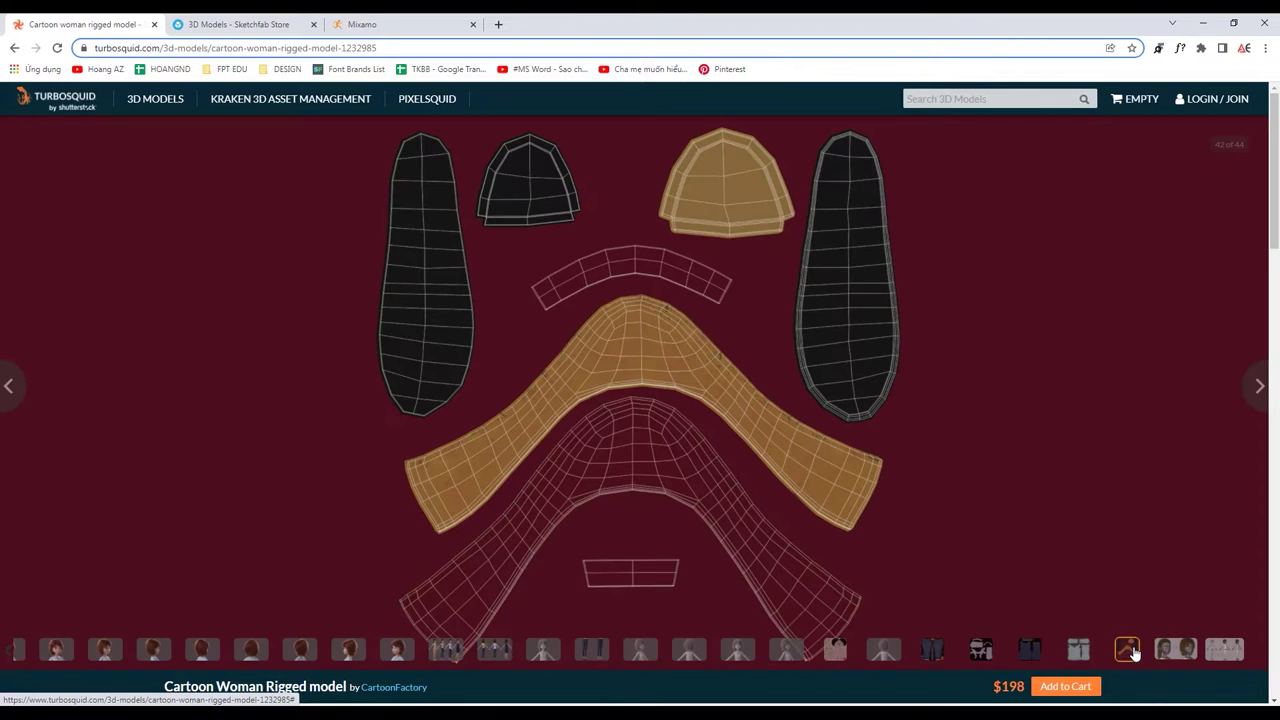
click(1222, 652)
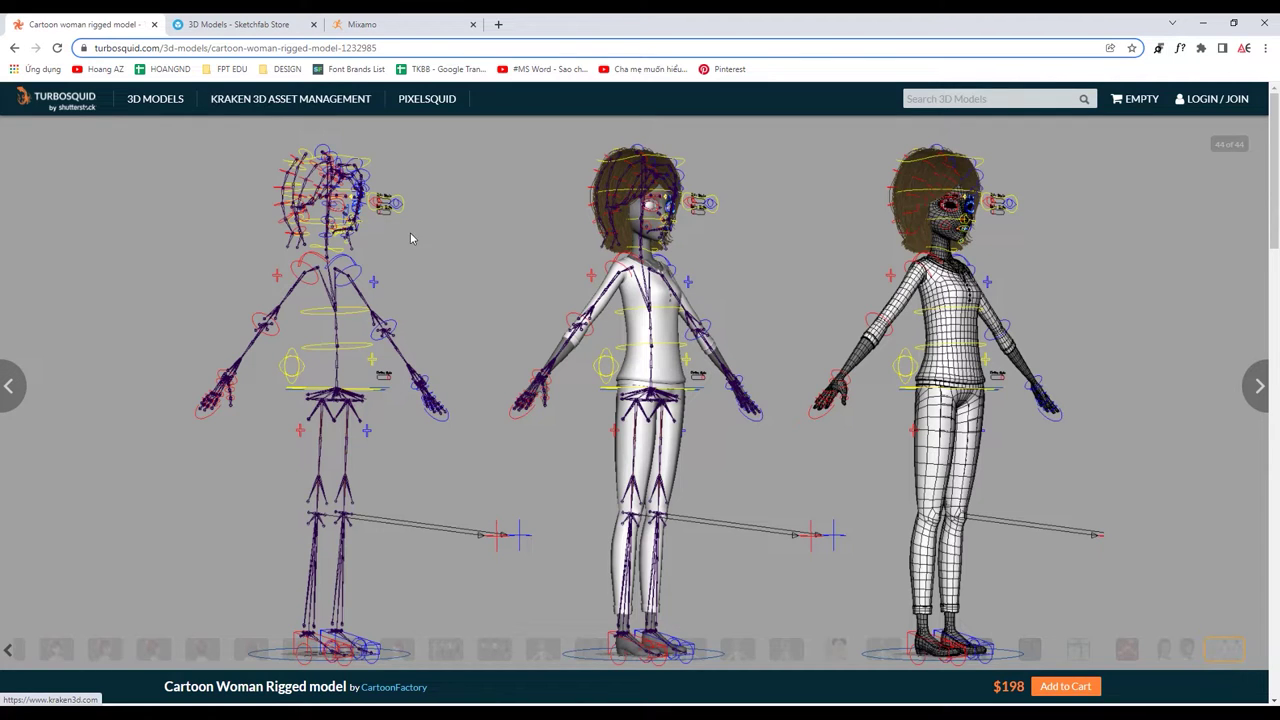
Open Mixamo and sign in with a Google account
click(393, 28)
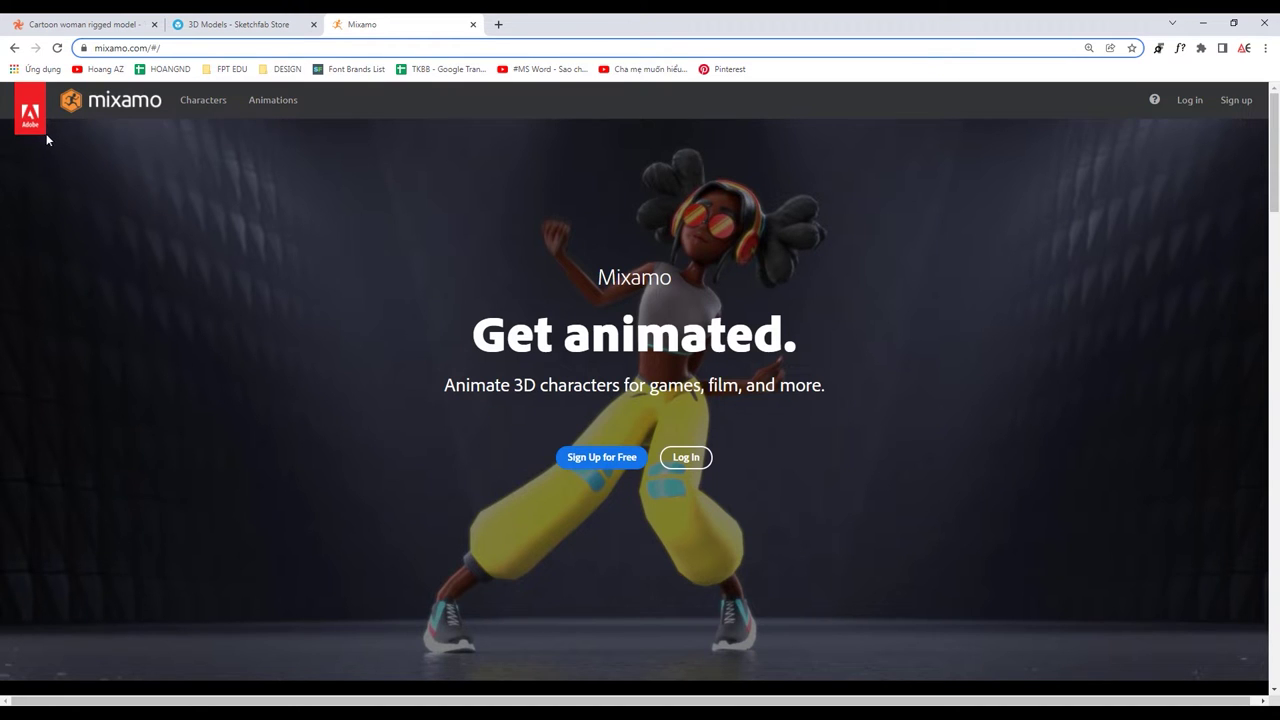
click(1186, 110)
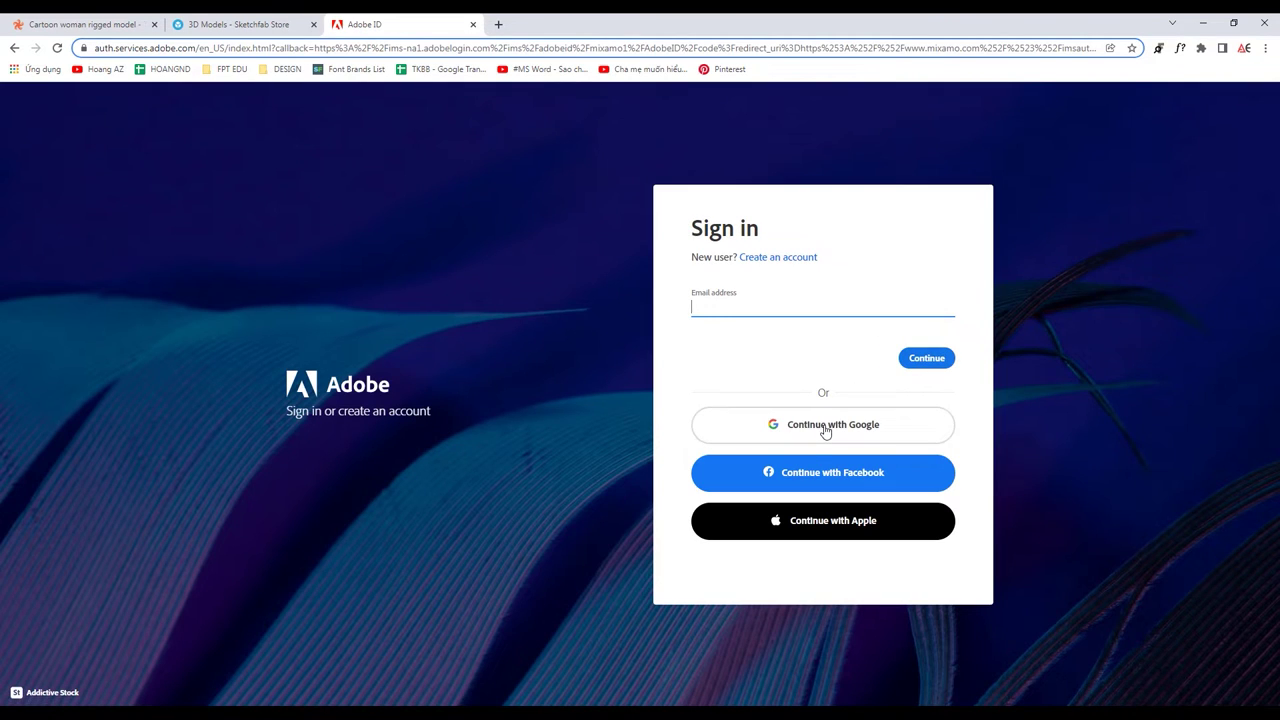
click(825, 428)
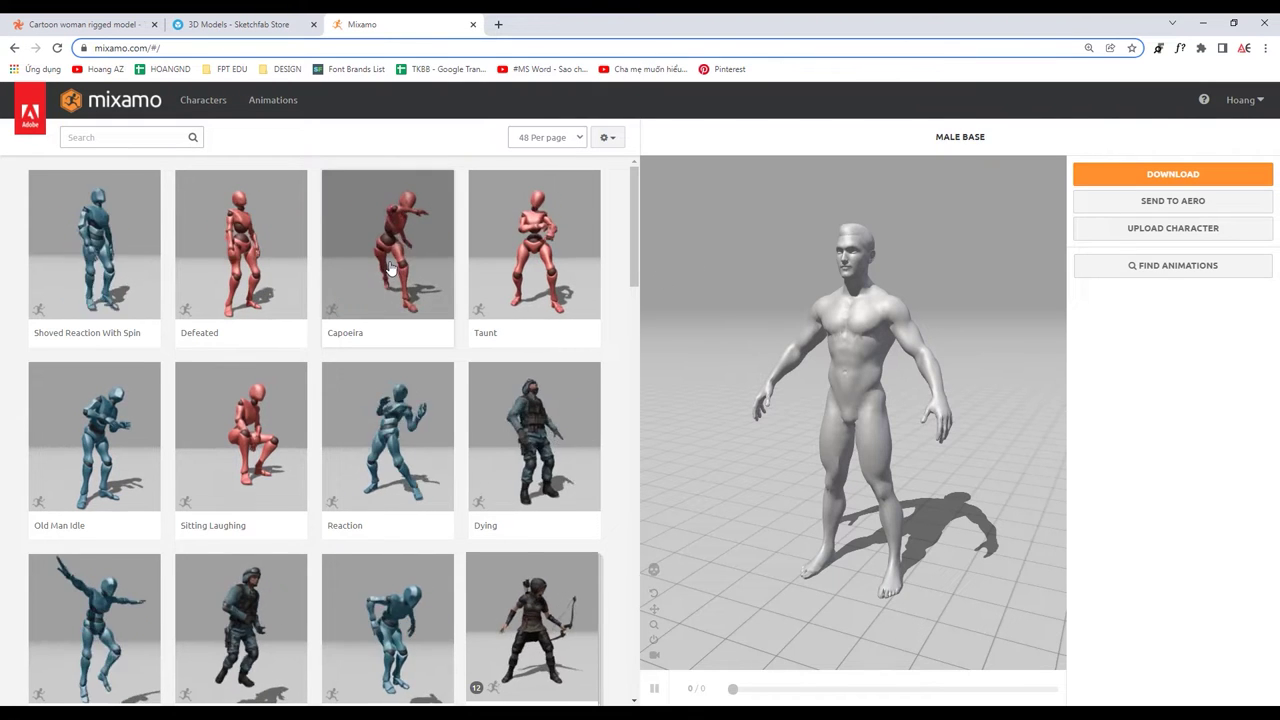
click(554, 139)
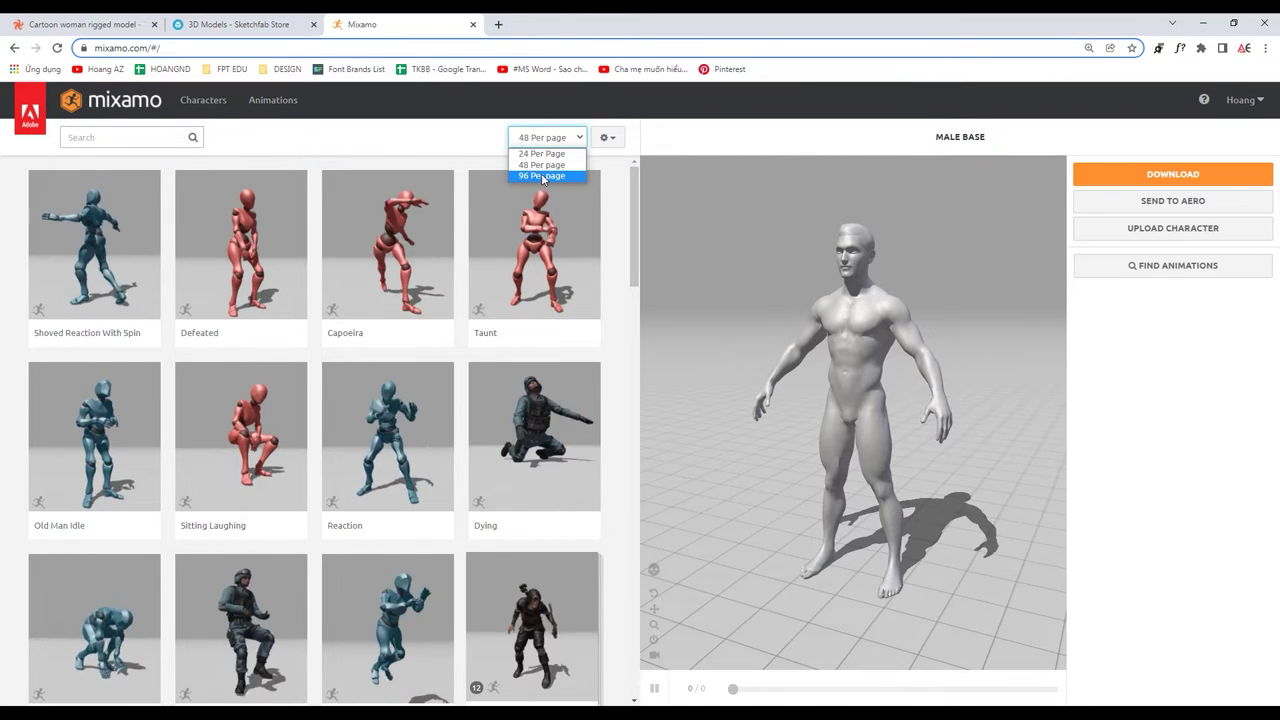
click(411, 152)
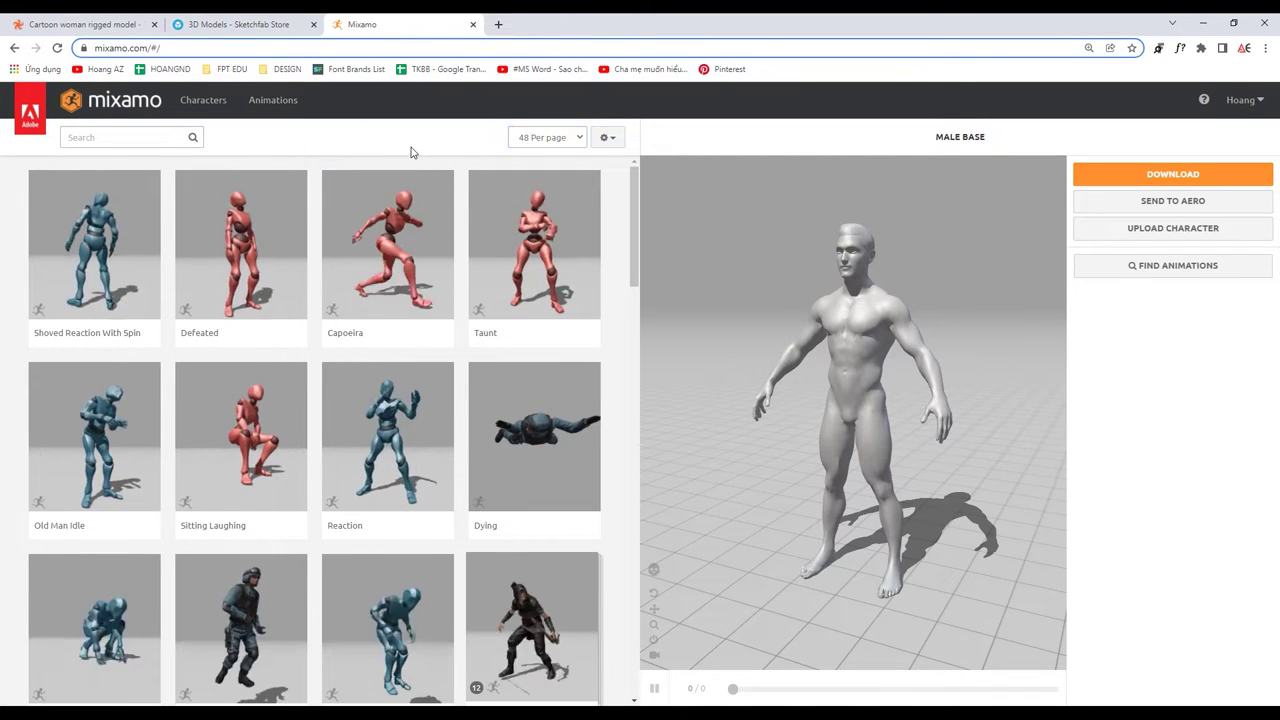
click(220, 105)
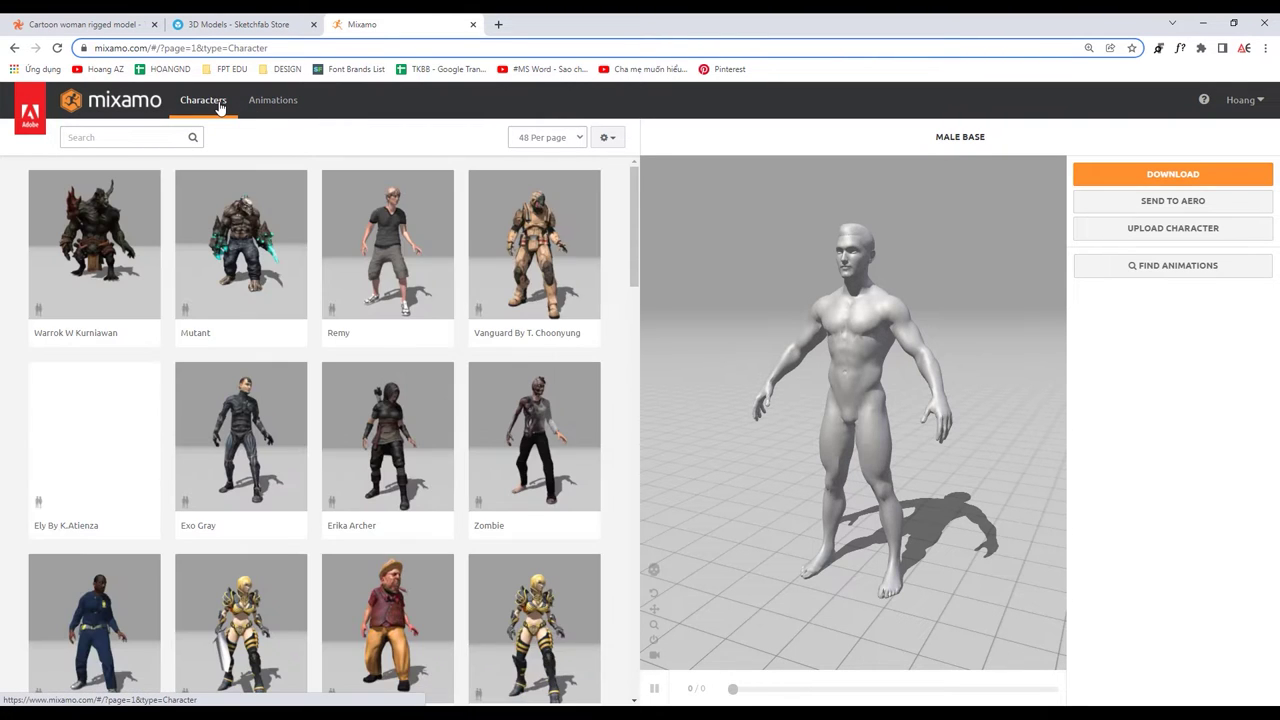
scroll(268, 342, down, 1)
scroll(270, 340, down, 5)
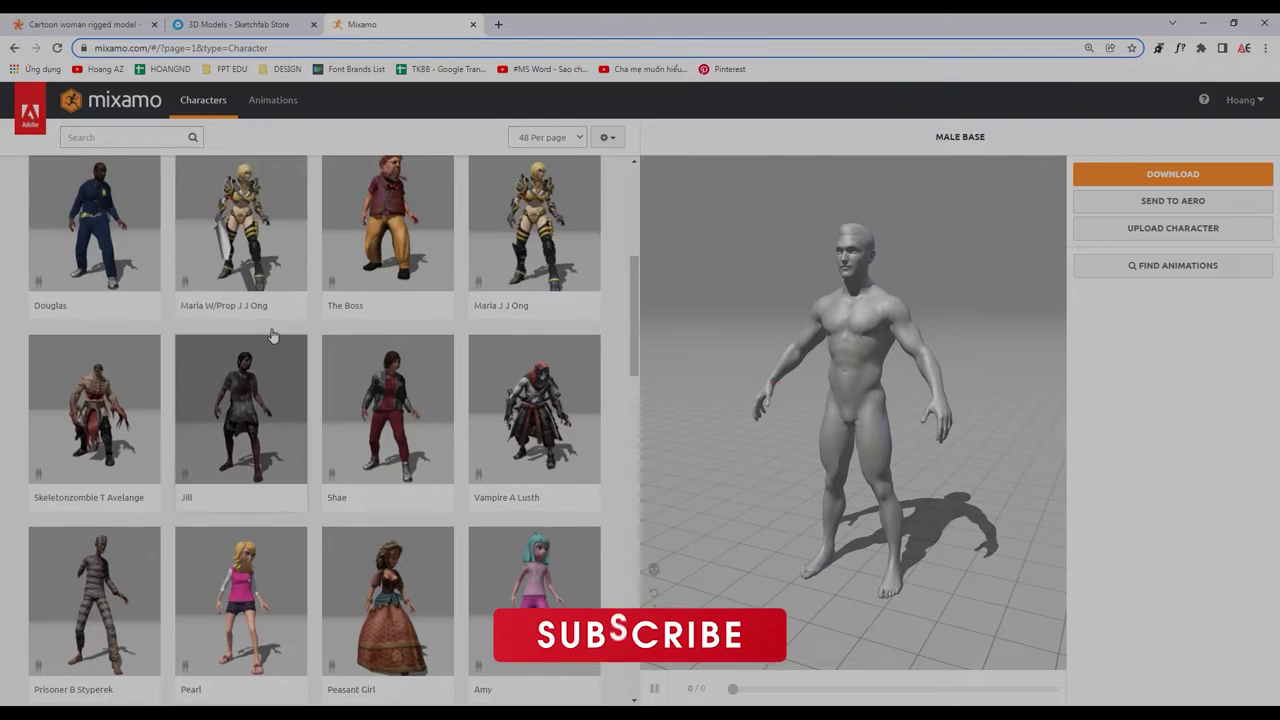
scroll(272, 337, up, 3)
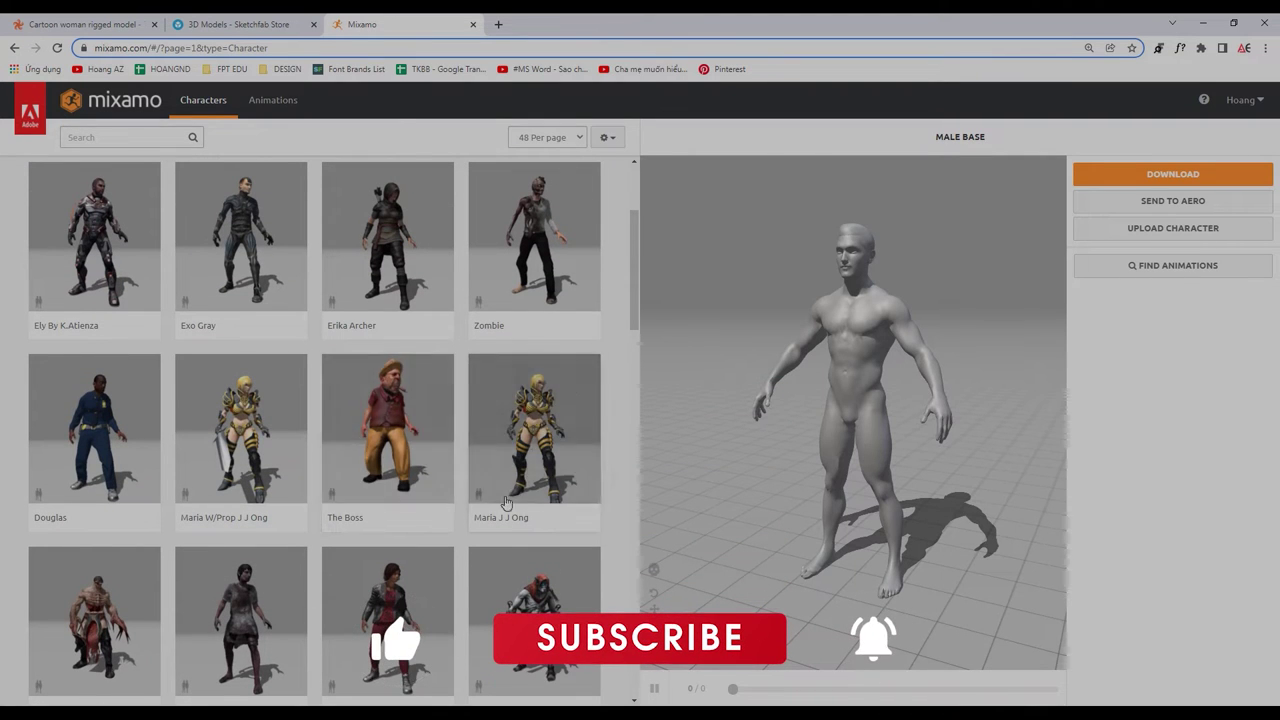
scroll(358, 452, down, 3)
scroll(363, 426, up, 2)
click(435, 368)
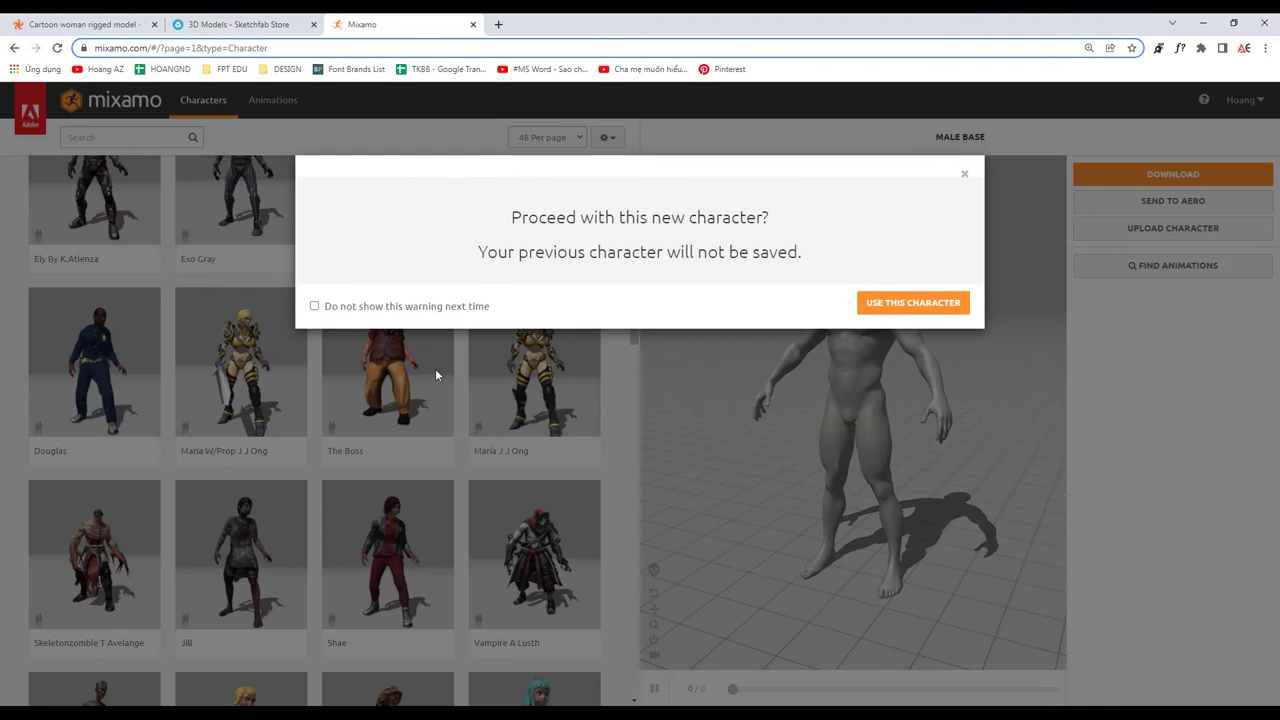
click(897, 305)
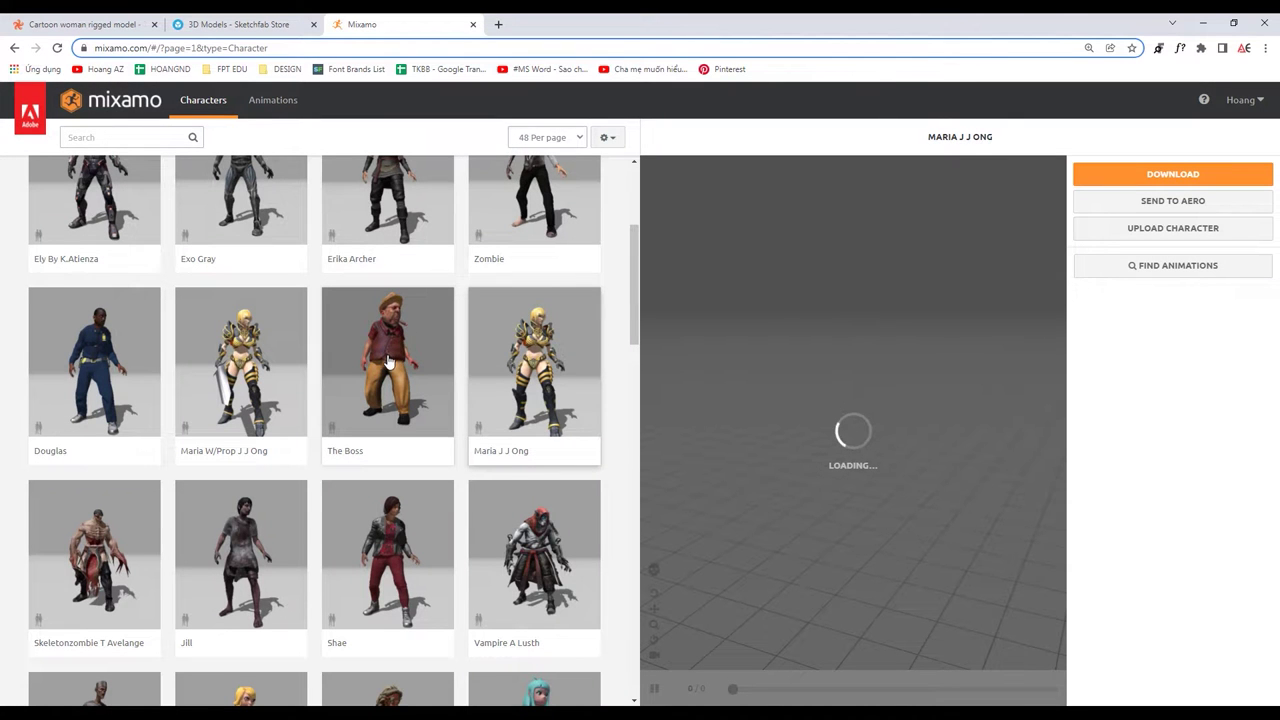
scroll(393, 363, down, 3)
scroll(389, 362, down, 4)
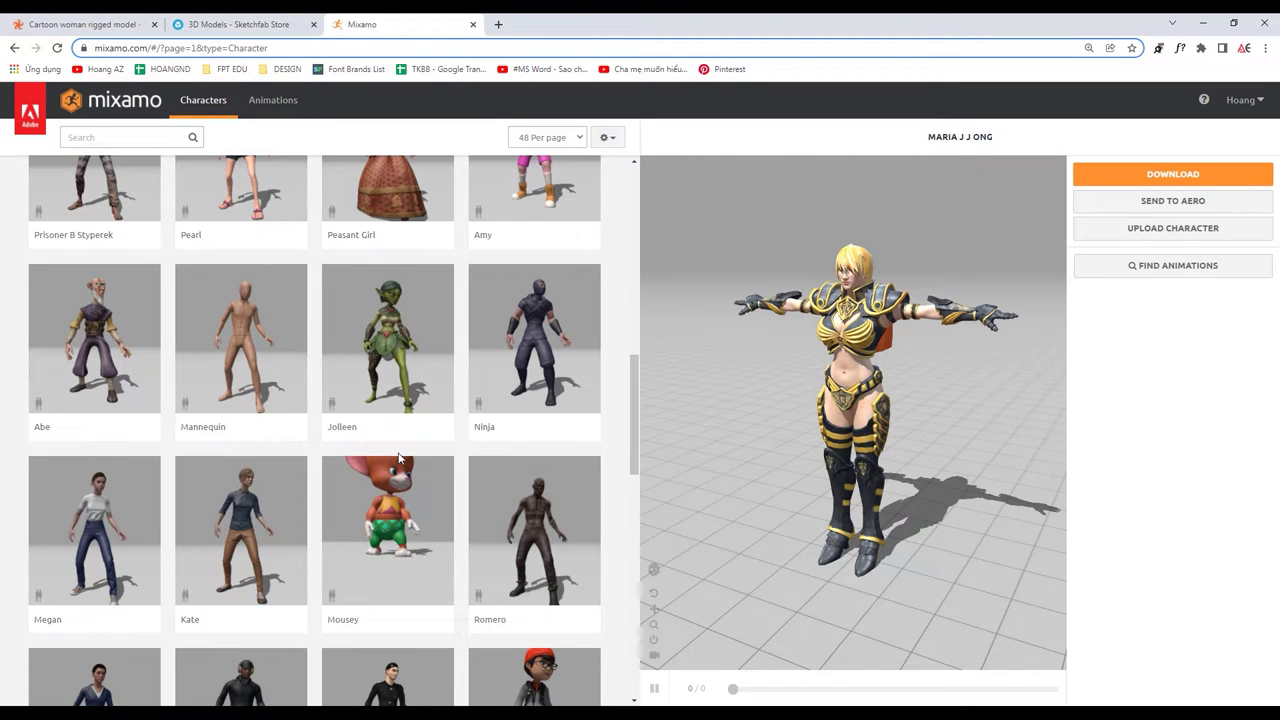
scroll(398, 455, down, 2)
scroll(398, 455, down, 2)
scroll(398, 455, down, 1)
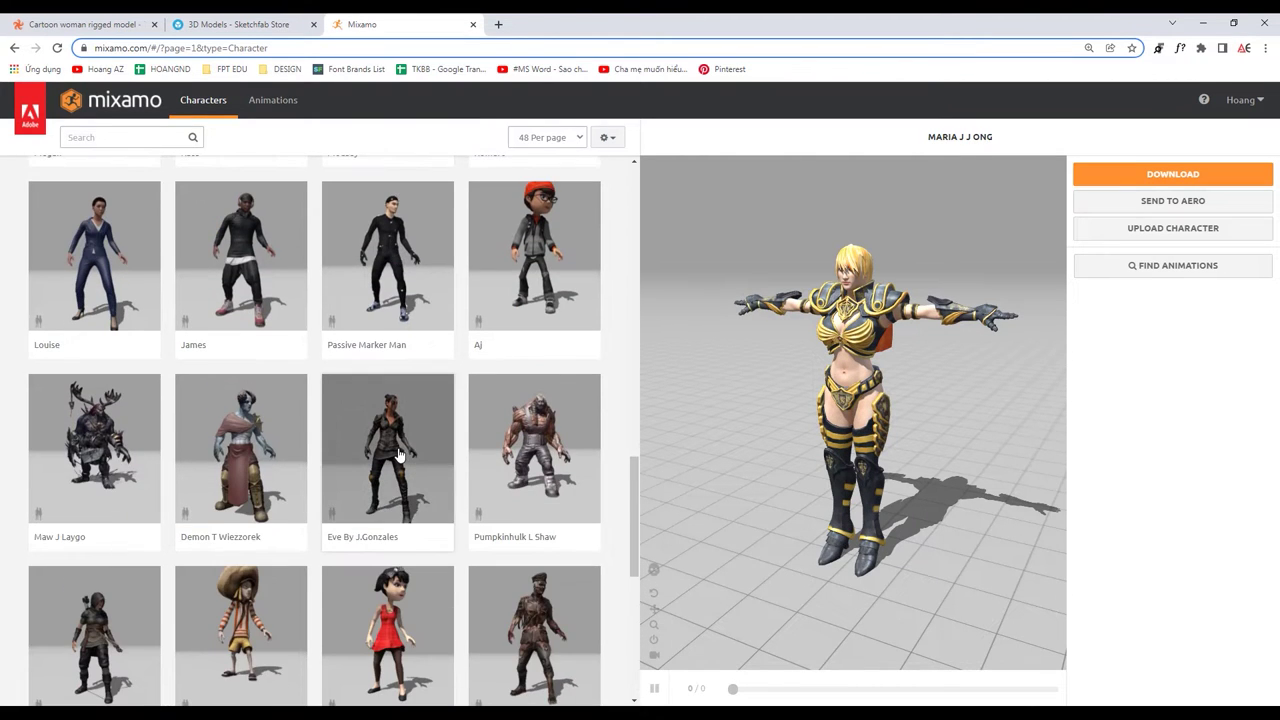
scroll(398, 455, down, 2)
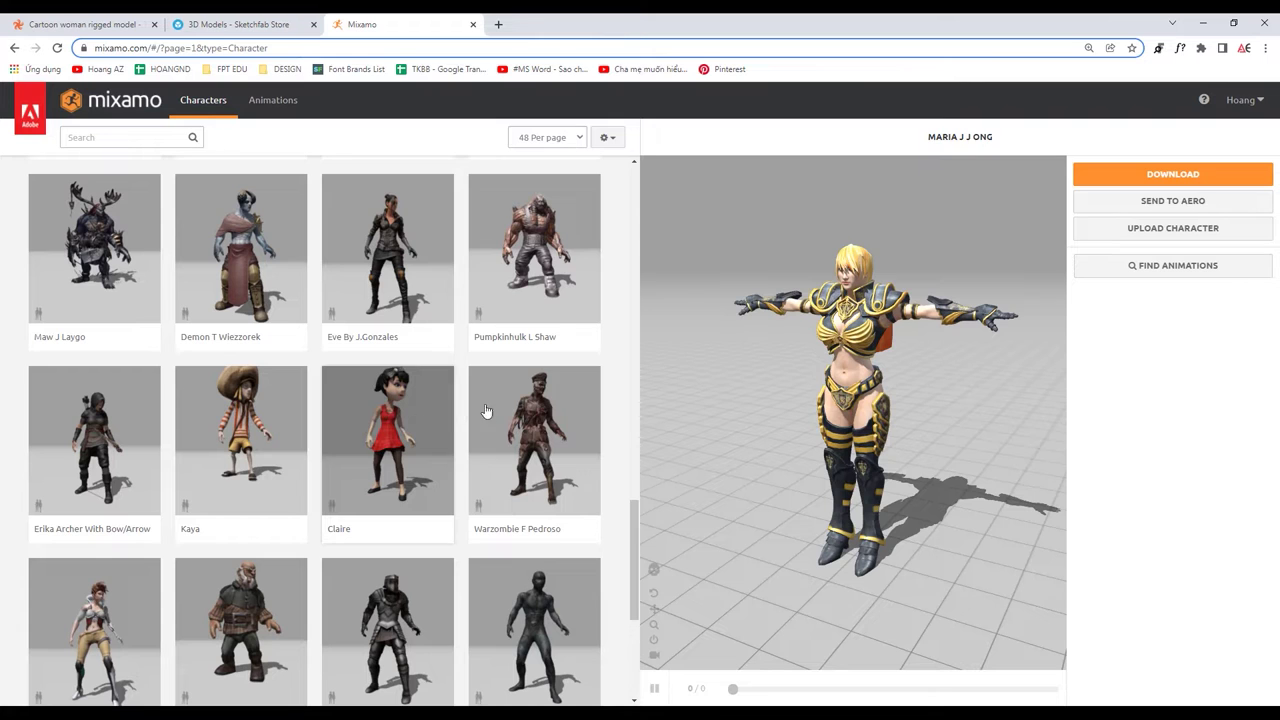
scroll(245, 467, down, 3)
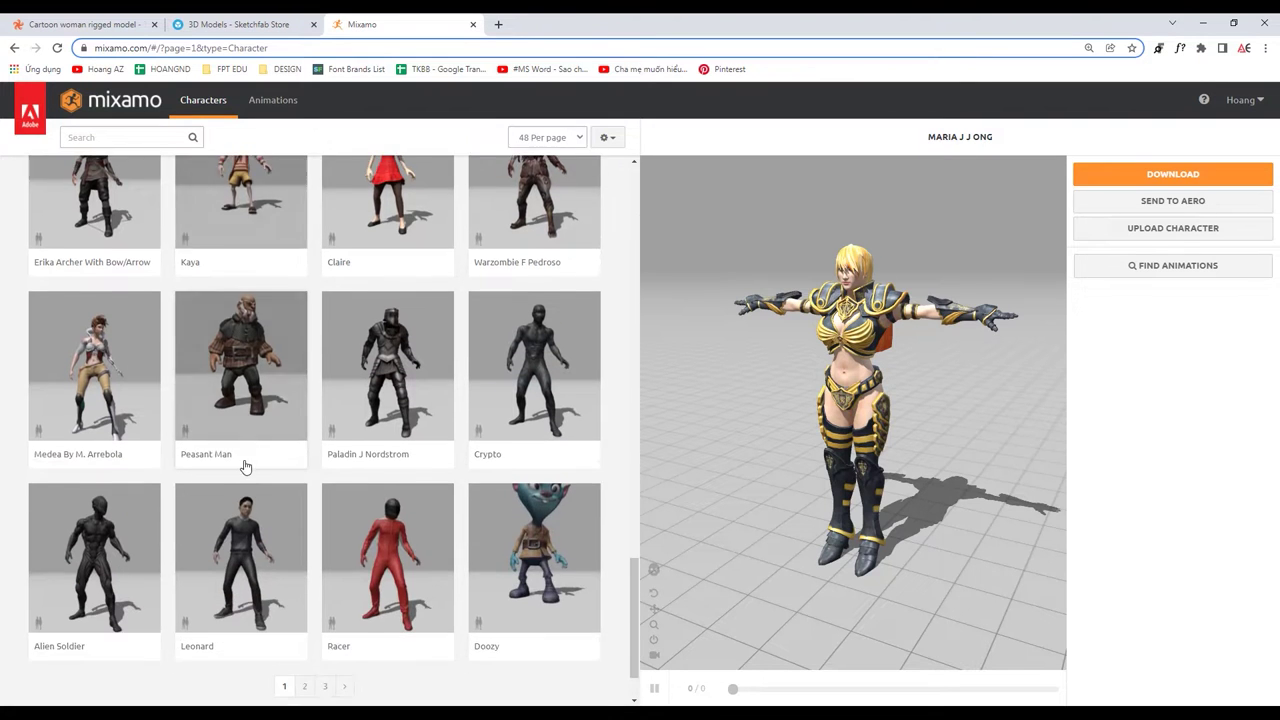
scroll(245, 467, down, 1)
scroll(250, 440, up, 3)
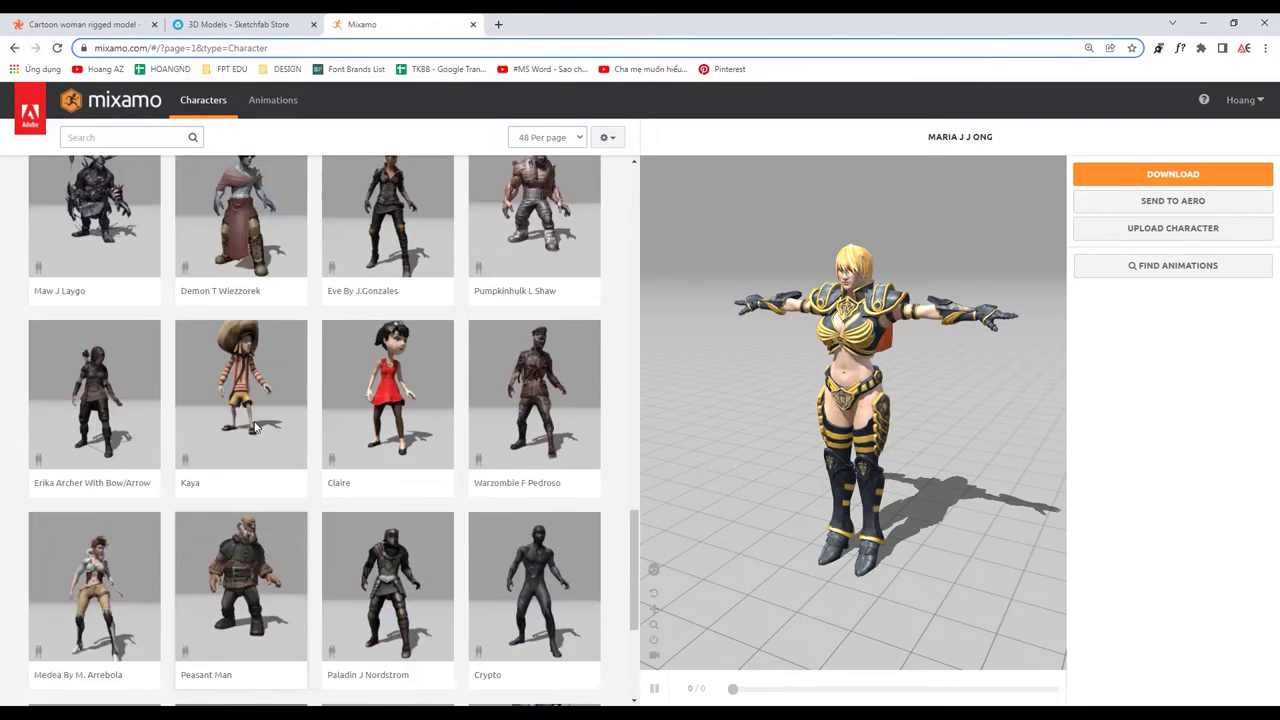
scroll(260, 380, up, 2)
scroll(277, 243, up, 7)
scroll(270, 180, up, 5)
Apply the Capoeira animation to the Maria character, then bring the Maya window forward
click(272, 104)
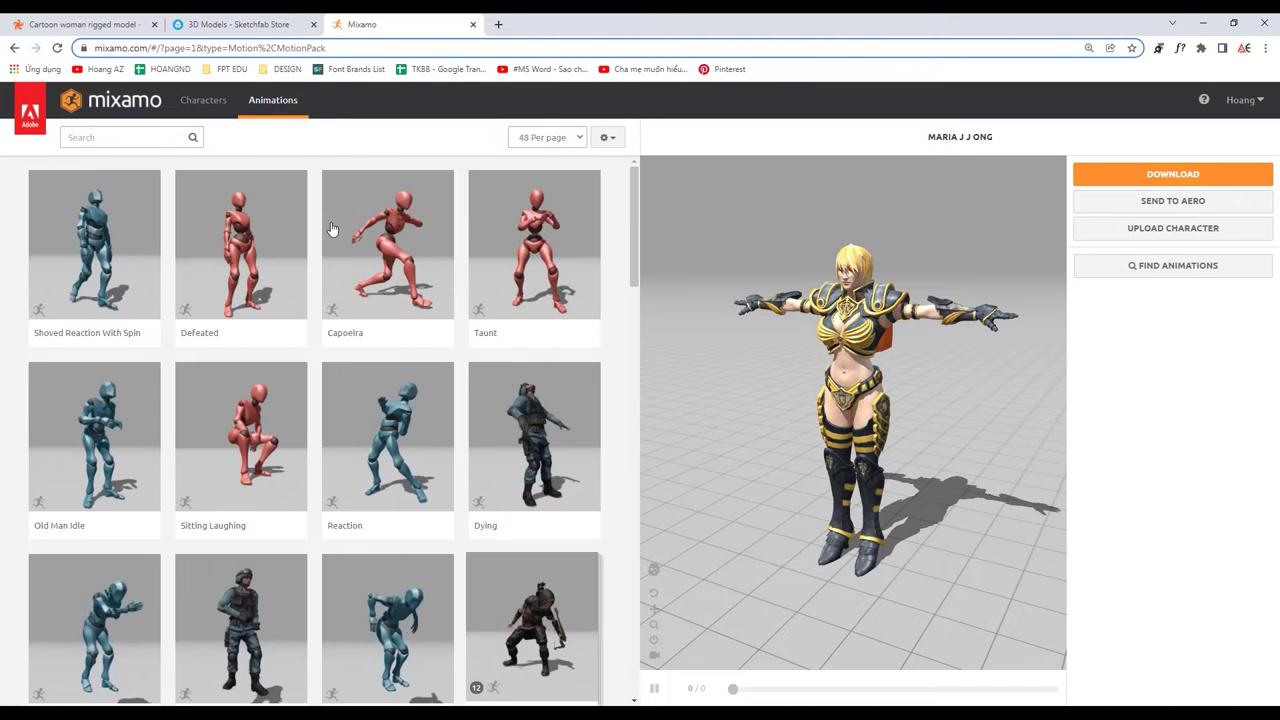
click(392, 249)
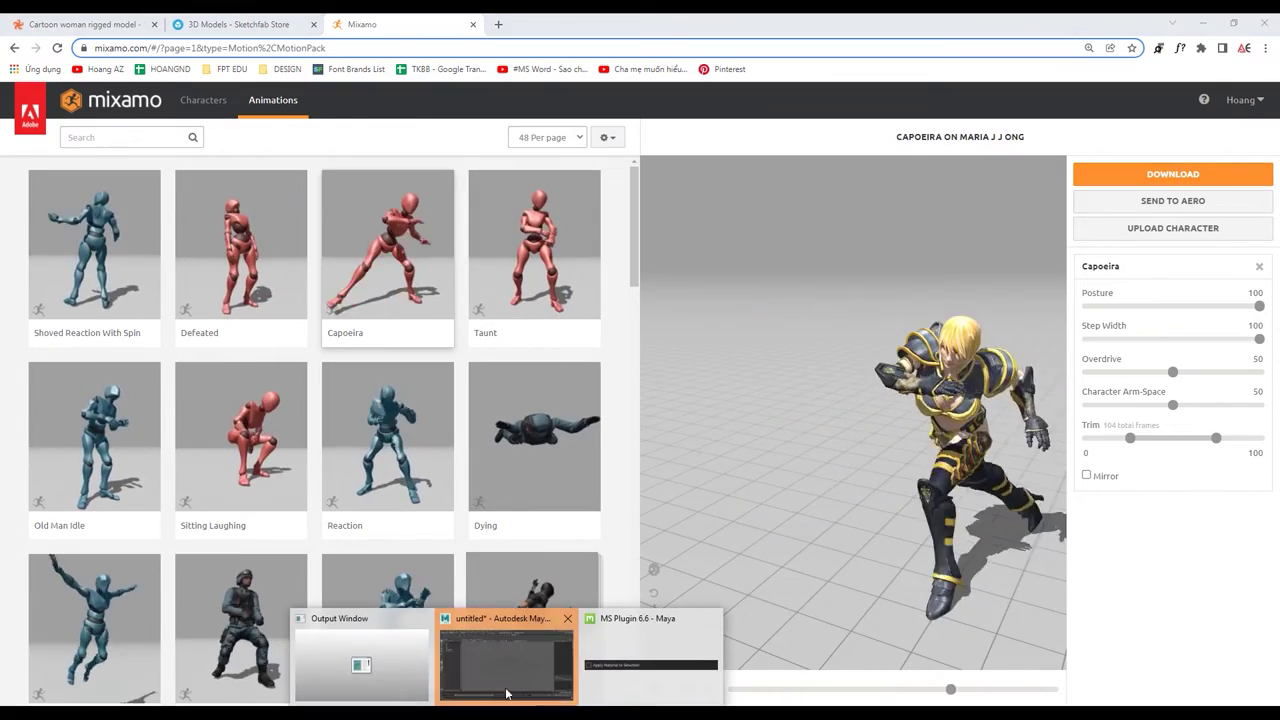
click(487, 653)
Dismiss the highlights dialog and drag the Male Base file from Explorer into Maya's viewport
click(716, 254)
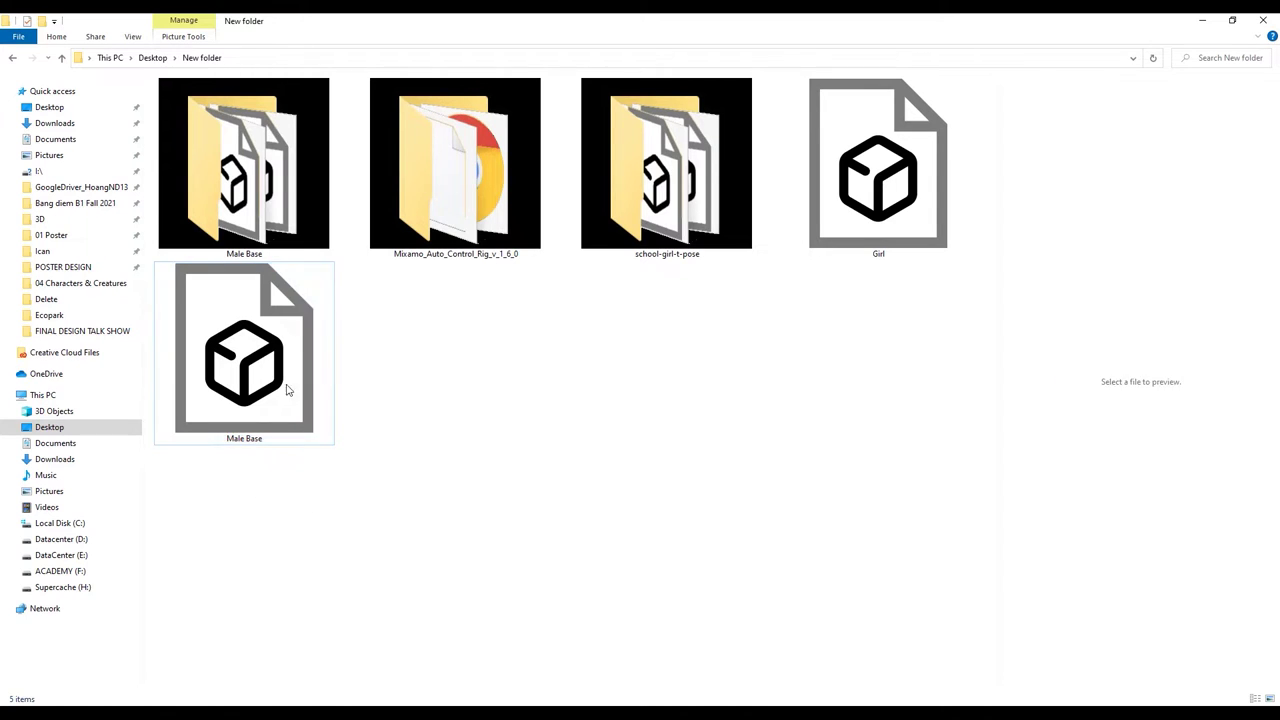
mouse_move(285, 367)
mouse_down()
mouse_move(483, 537)
mouse_move(512, 705)
mouse_up()
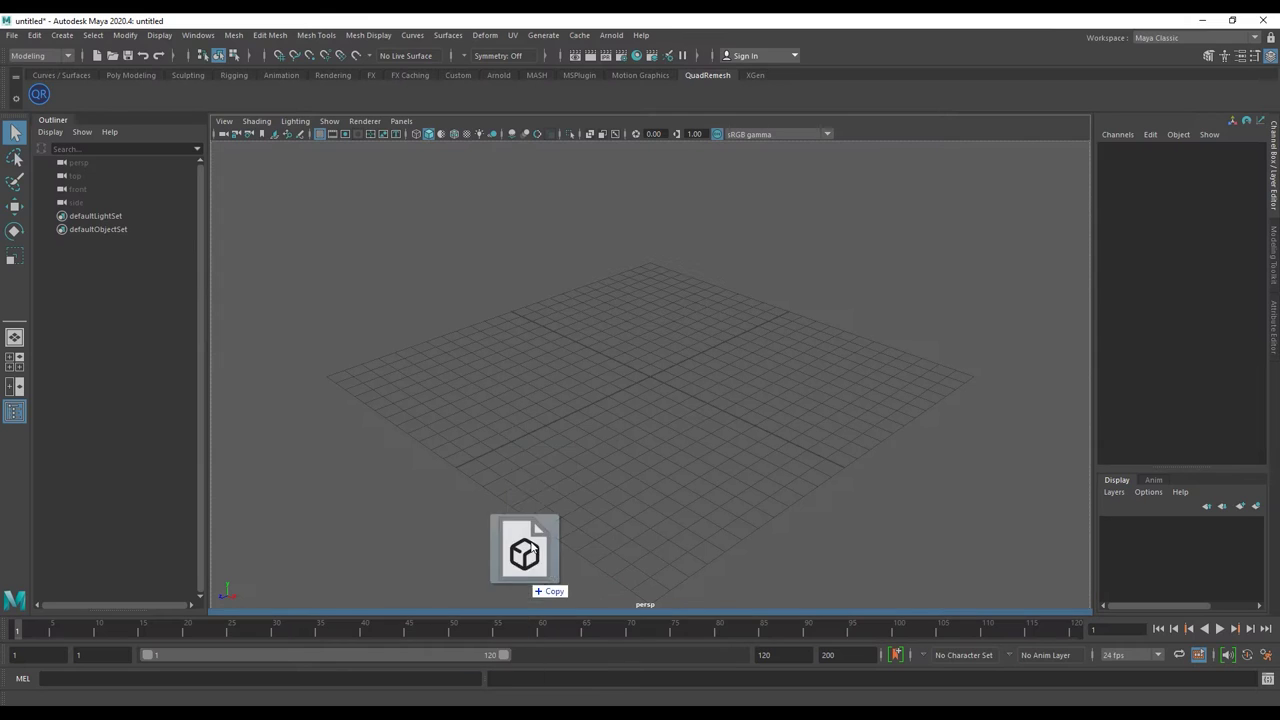
drag(512, 700, 557, 490)
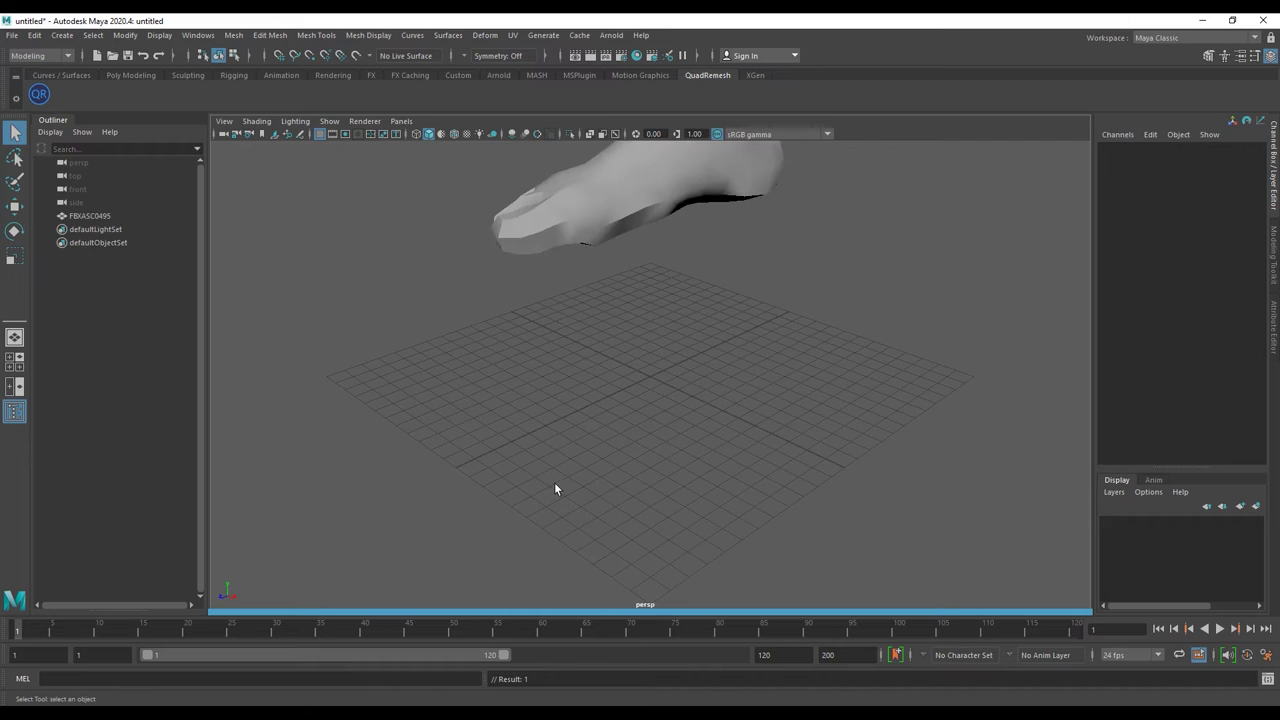
Frame and select the imported FBXASC0495 figure, then switch to the Poly Modeling shelf
key(a)
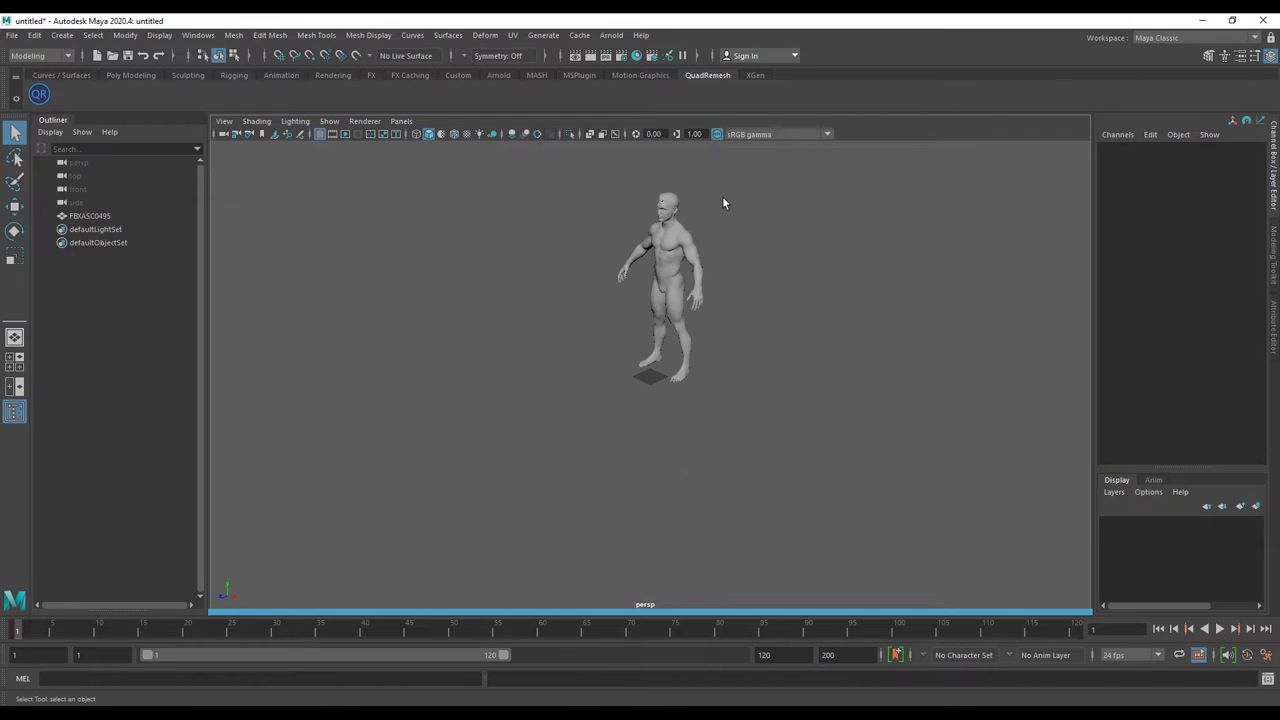
alt+right_drag(723, 203, 700, 300)
mouse_move(700, 300)
alt+mouse_down()
mouse_move(640, 351)
mouse_move(709, 333)
mouse_move(576, 331)
mouse_move(431, 286)
mouse_move(646, 297)
mouse_move(579, 312)
alt+mouse_up()
click(576, 331)
scroll(491, 298, up, 3)
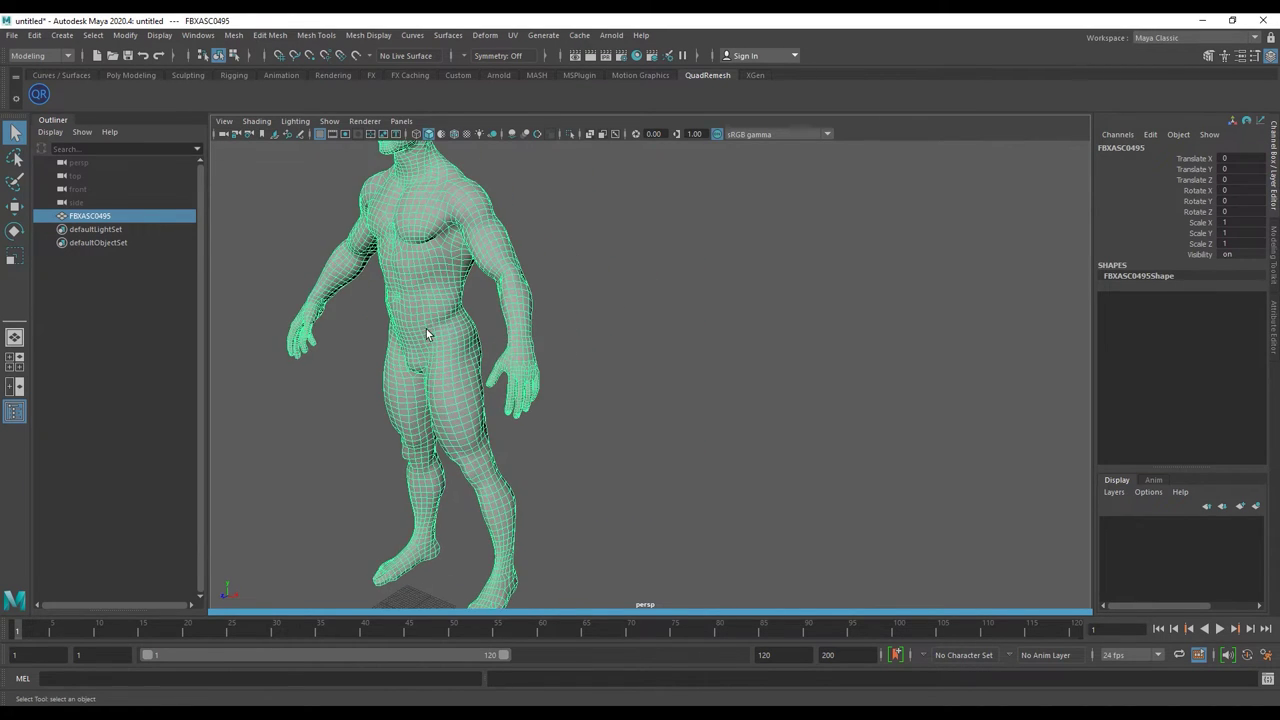
alt+drag(429, 337, 540, 414)
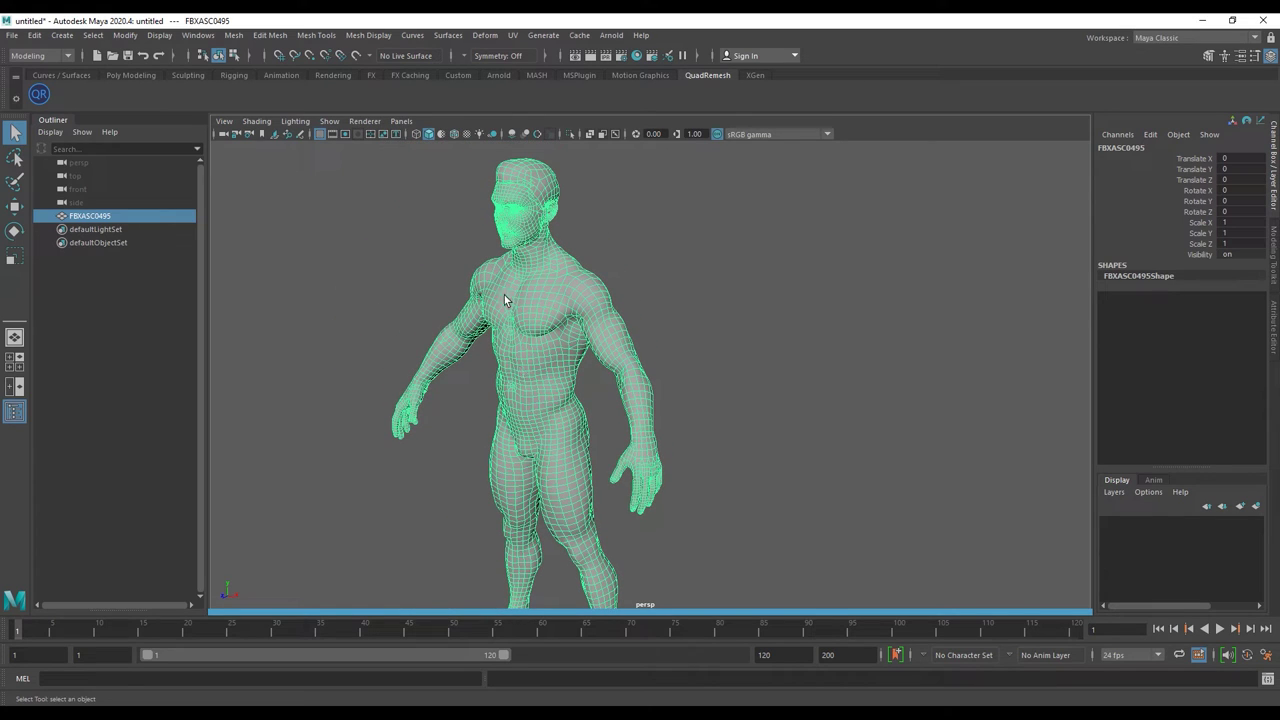
click(116, 79)
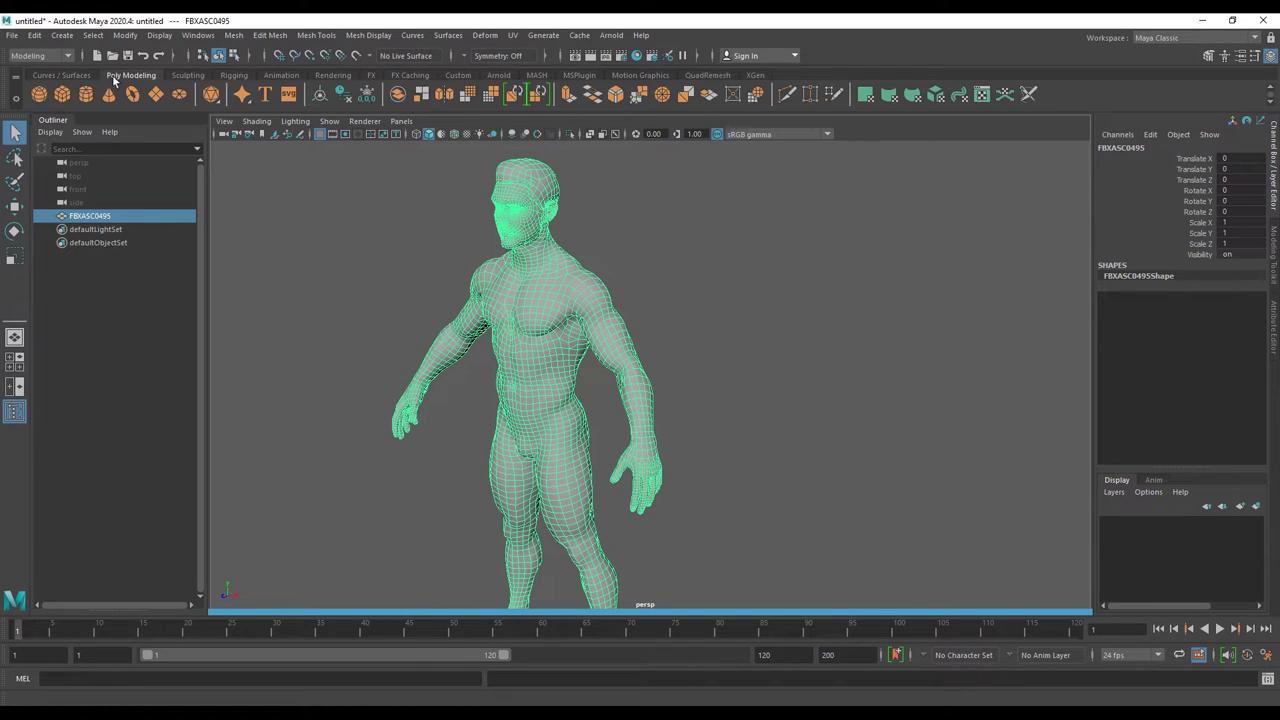
click(16, 38)
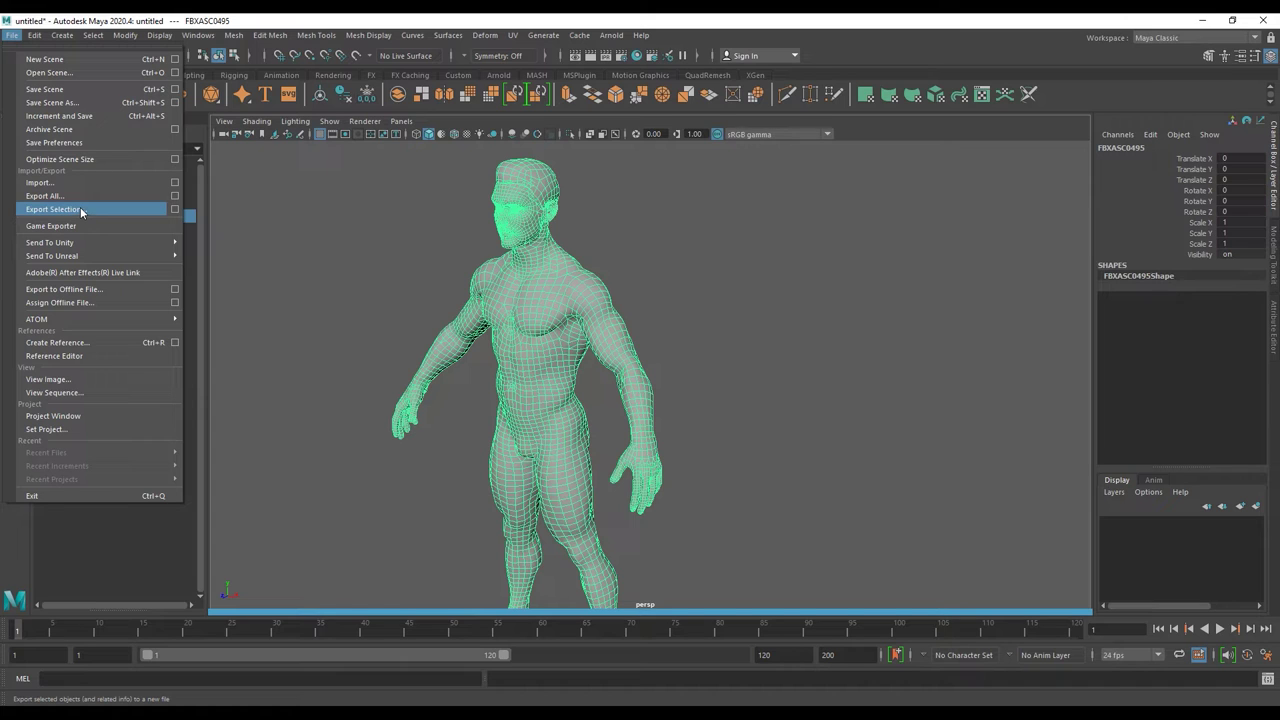
Export the selected figure using OBJexport as the file type
click(80, 209)
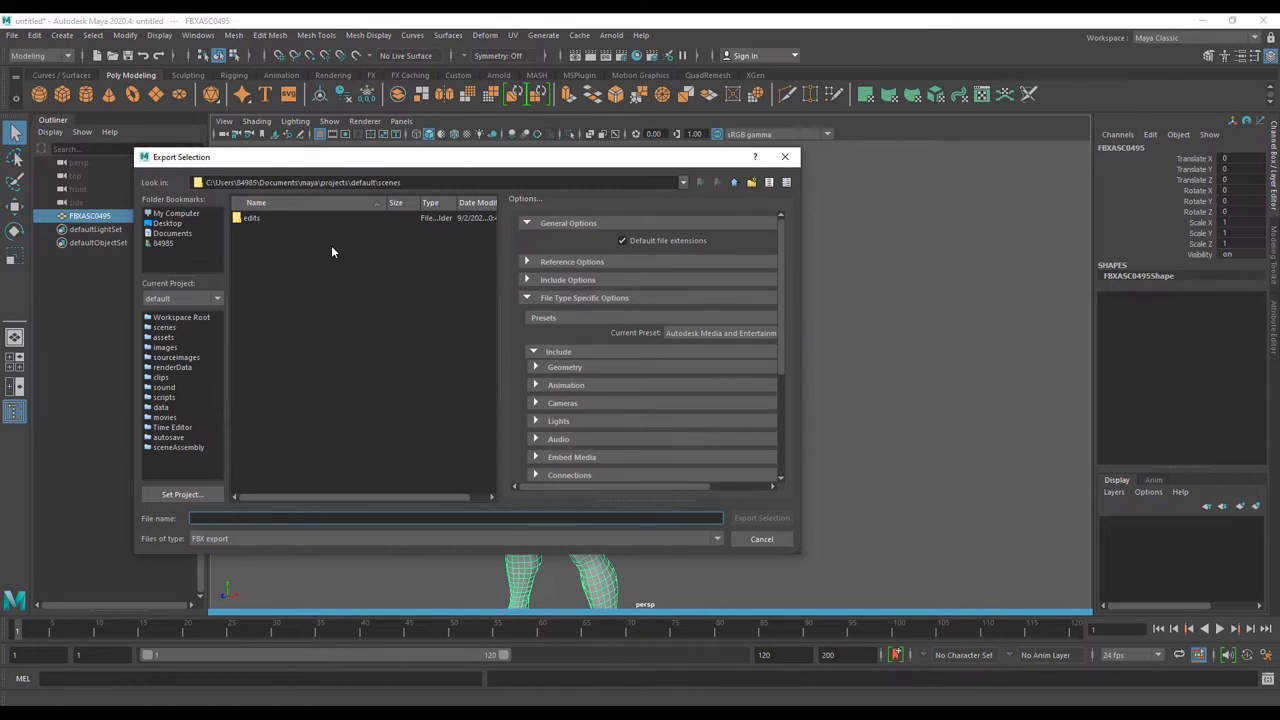
click(253, 538)
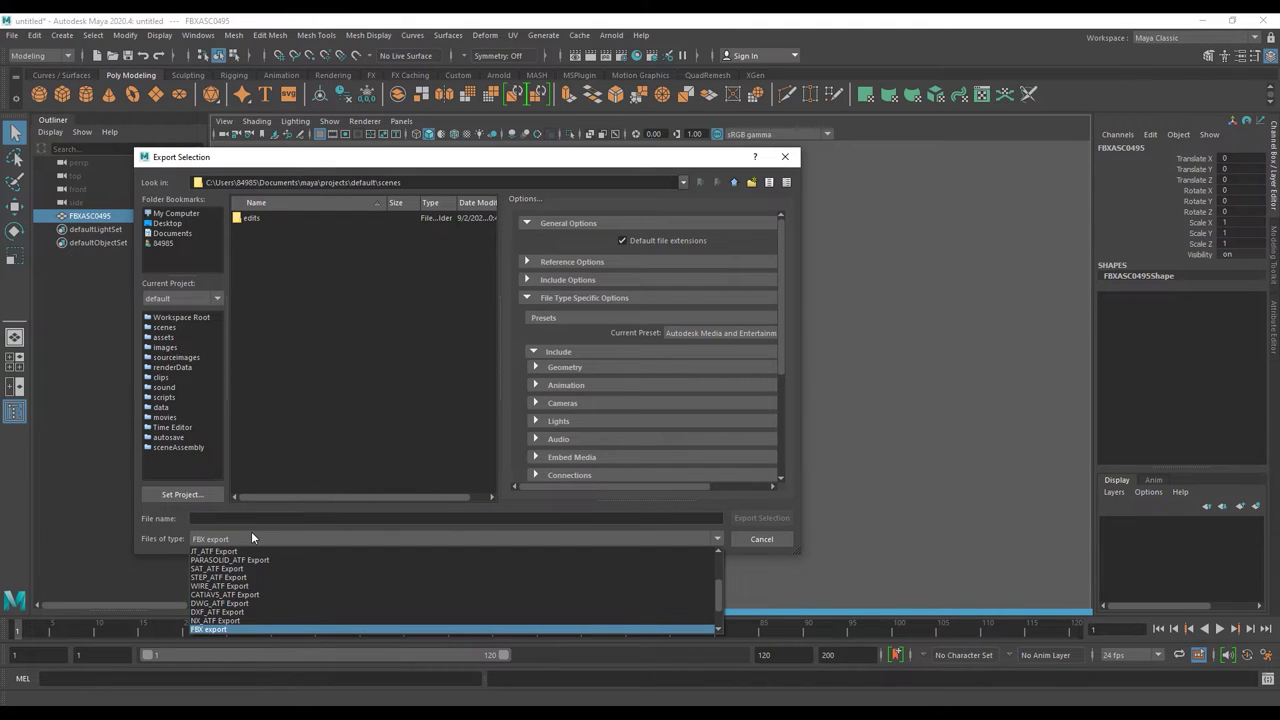
scroll(240, 610, down, 2)
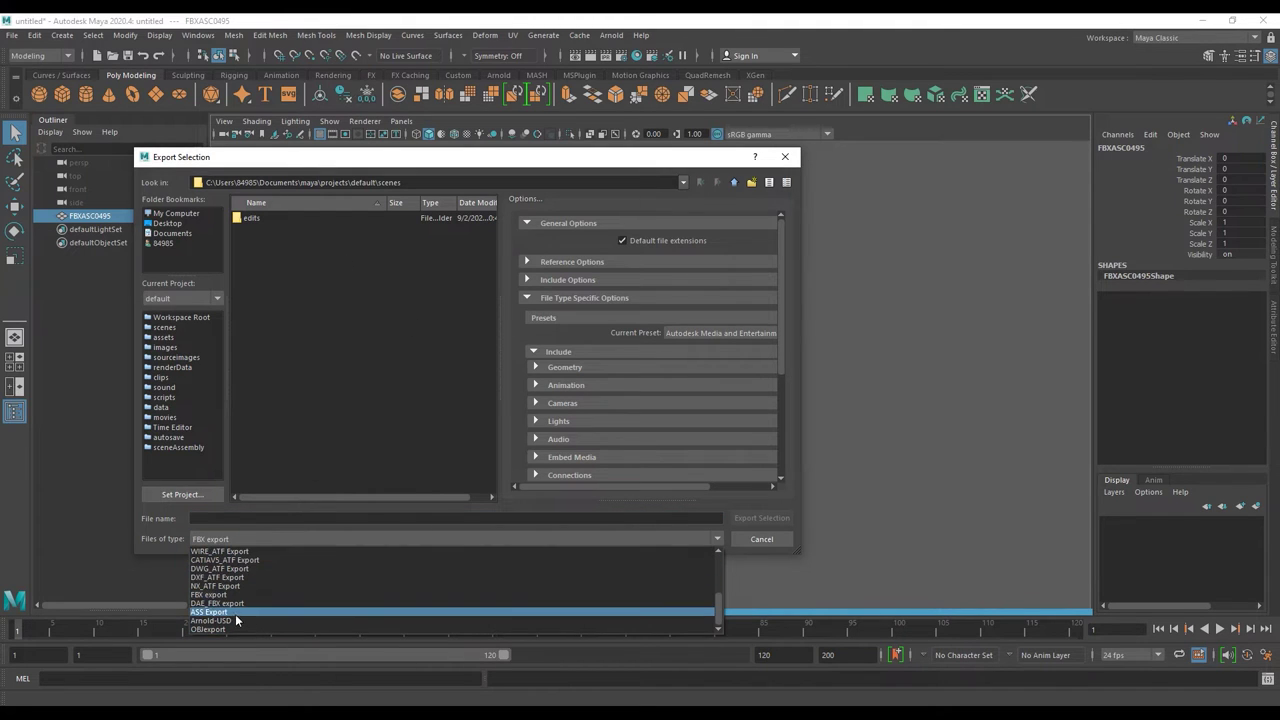
scroll(238, 600, up, 3)
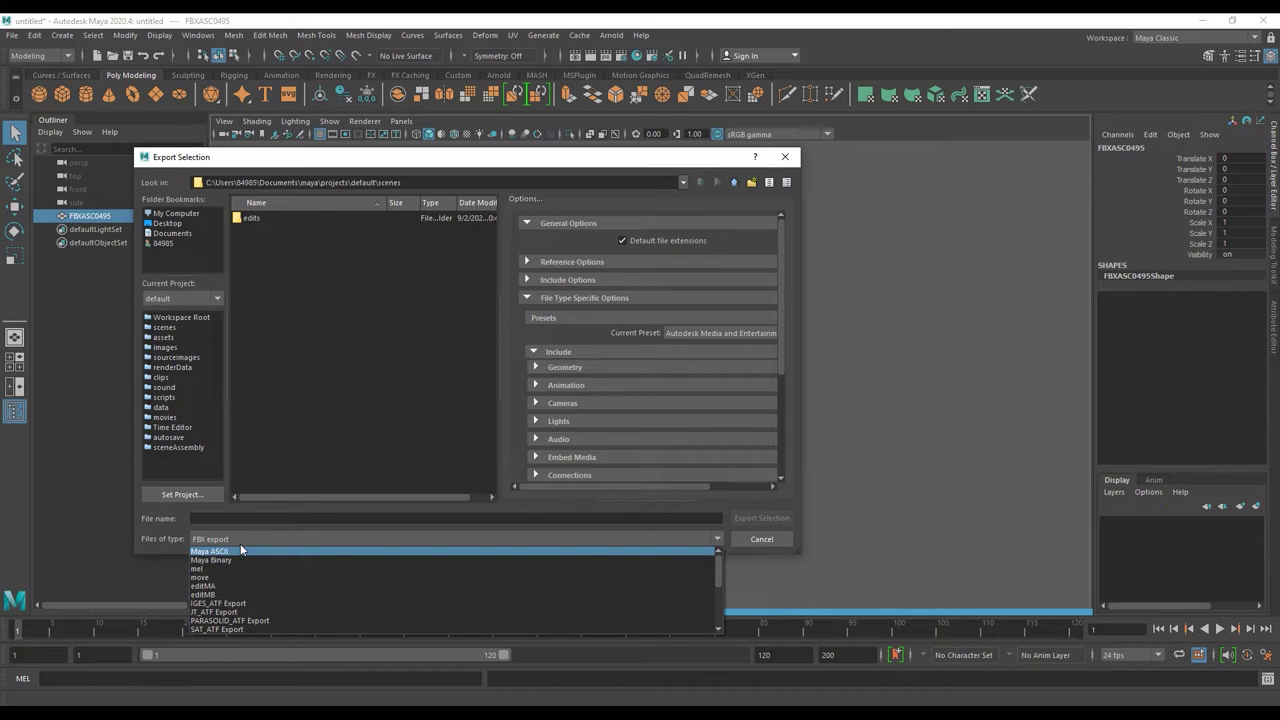
scroll(245, 580, down, 3)
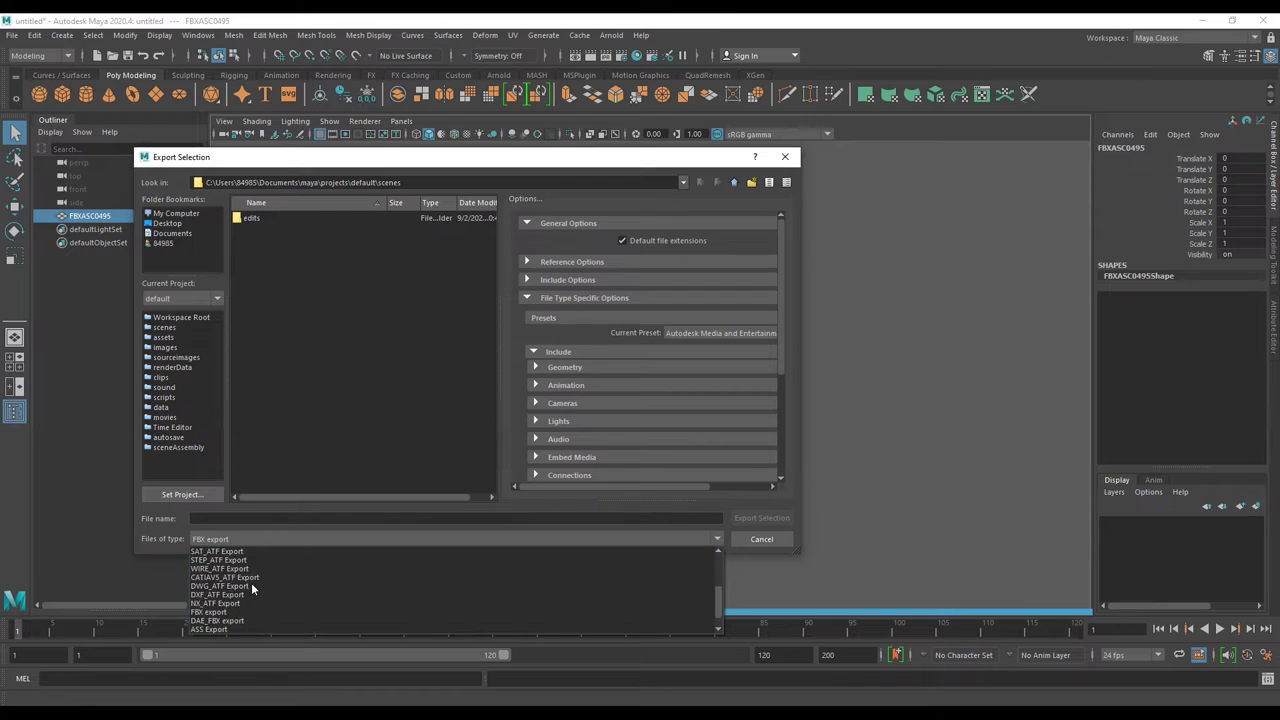
scroll(240, 624, down, 1)
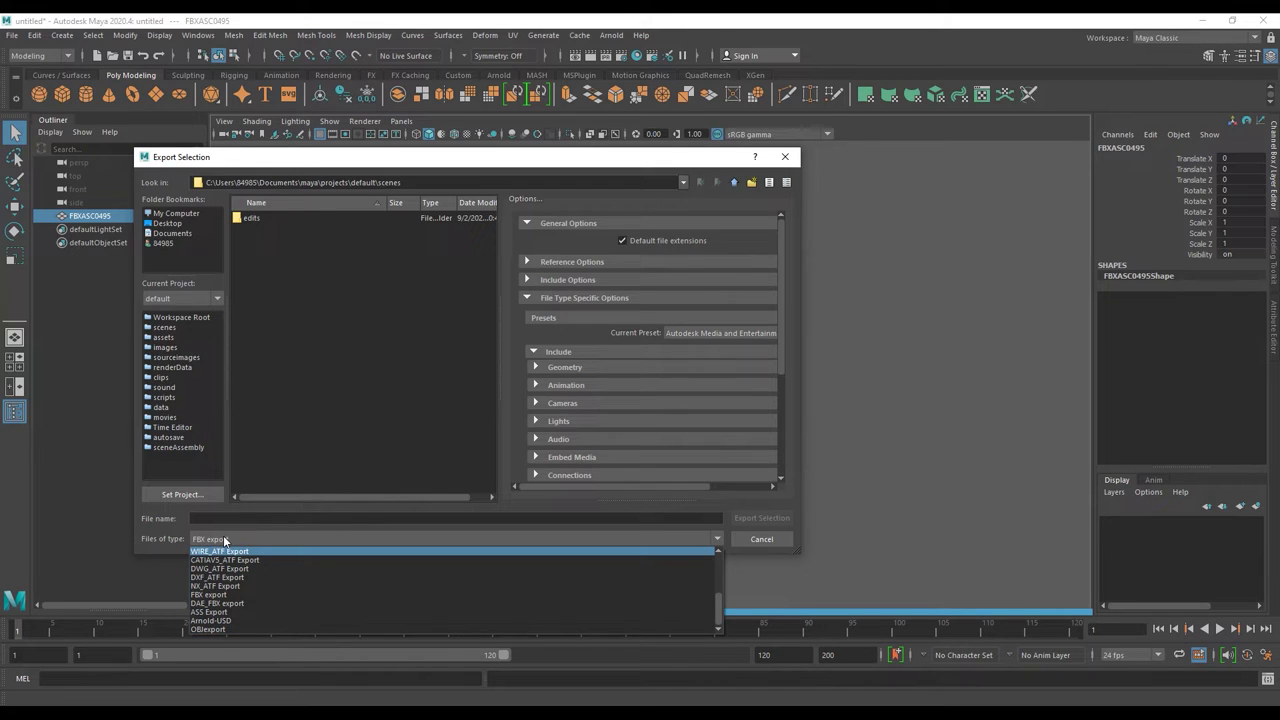
click(209, 629)
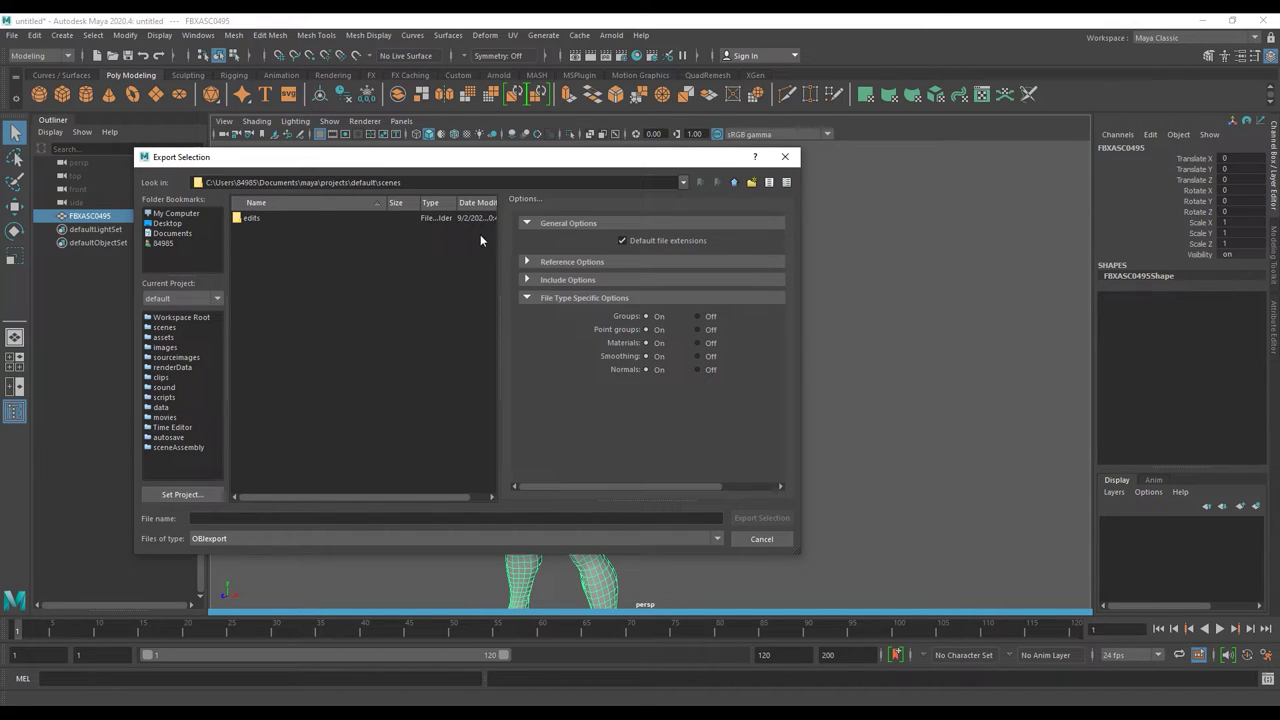
Cancel the export and confirm Male Base is a 1.74 MB .obj file in its Properties
click(787, 160)
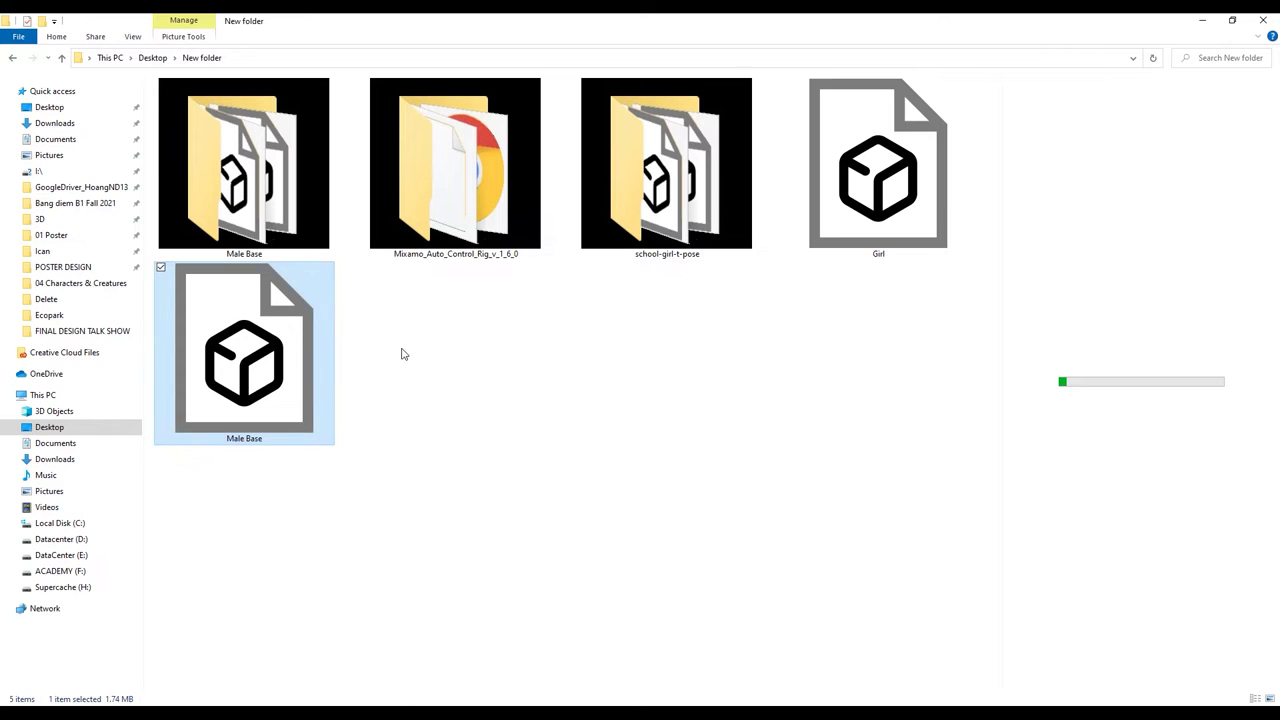
right_click(271, 347)
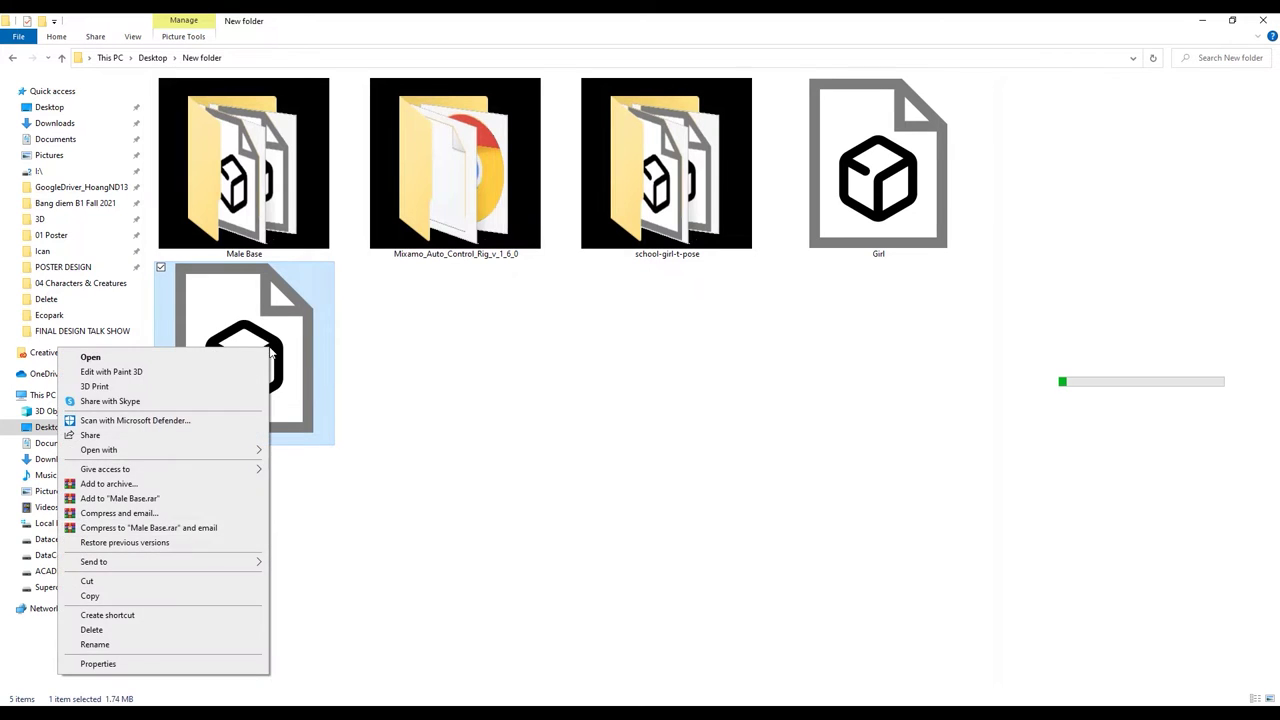
click(137, 671)
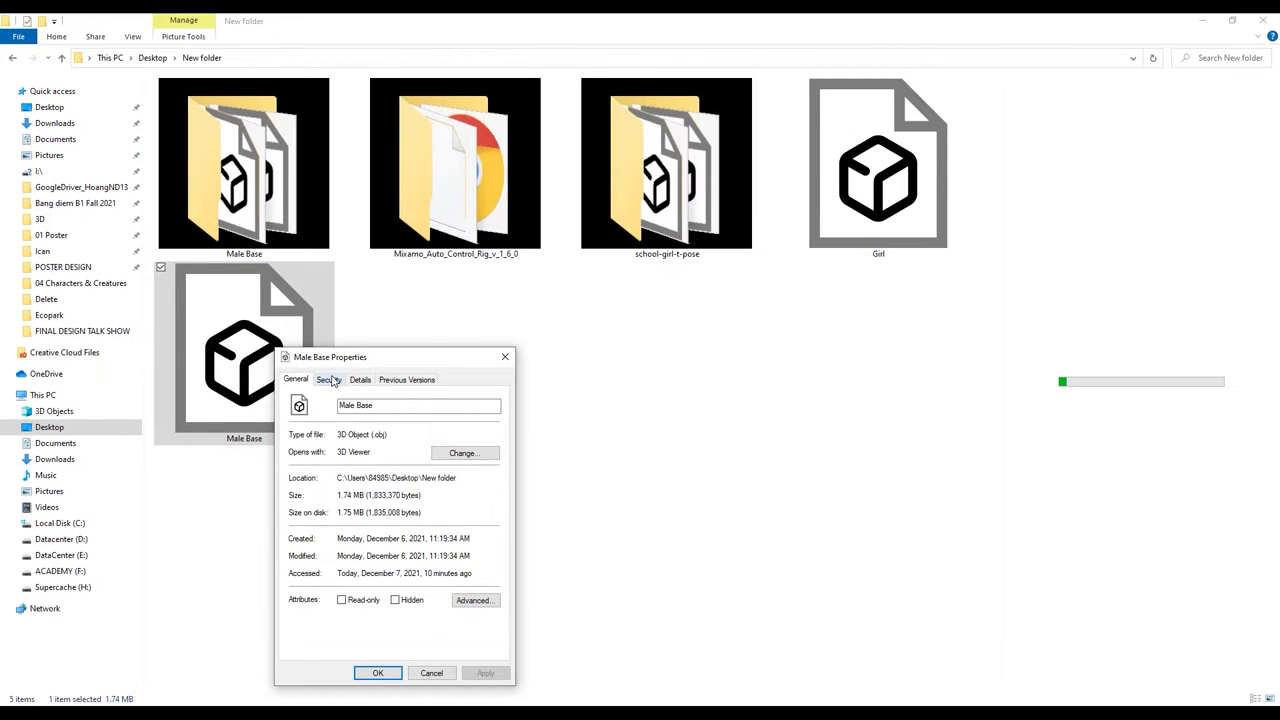
click(330, 380)
click(304, 383)
click(505, 357)
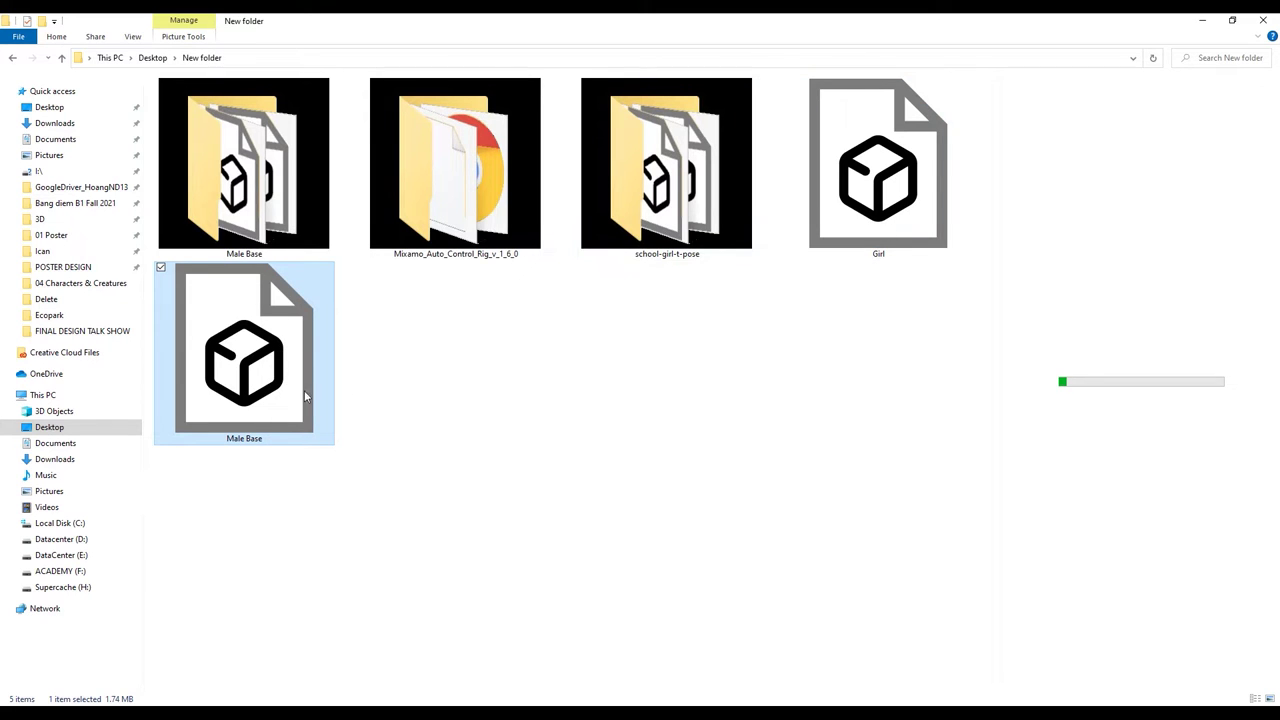
Select the Girl model file in Explorer and return to the Mixamo page
click(414, 442)
click(228, 347)
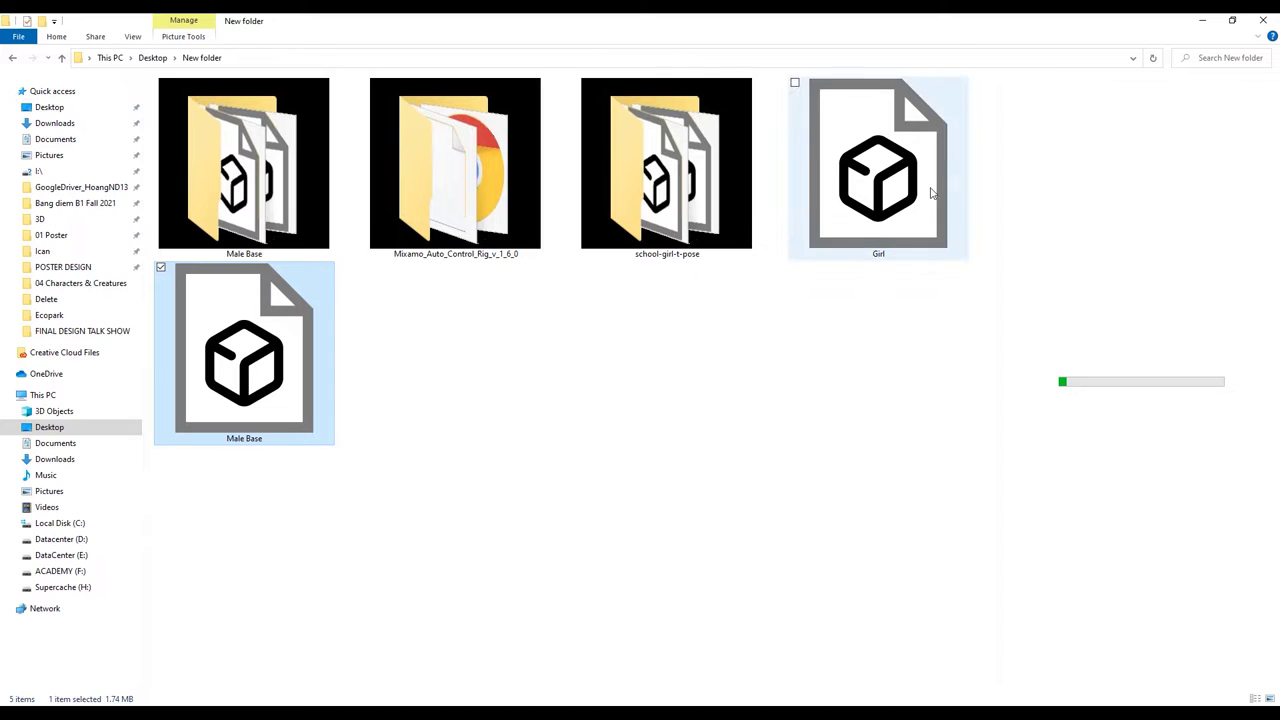
click(840, 198)
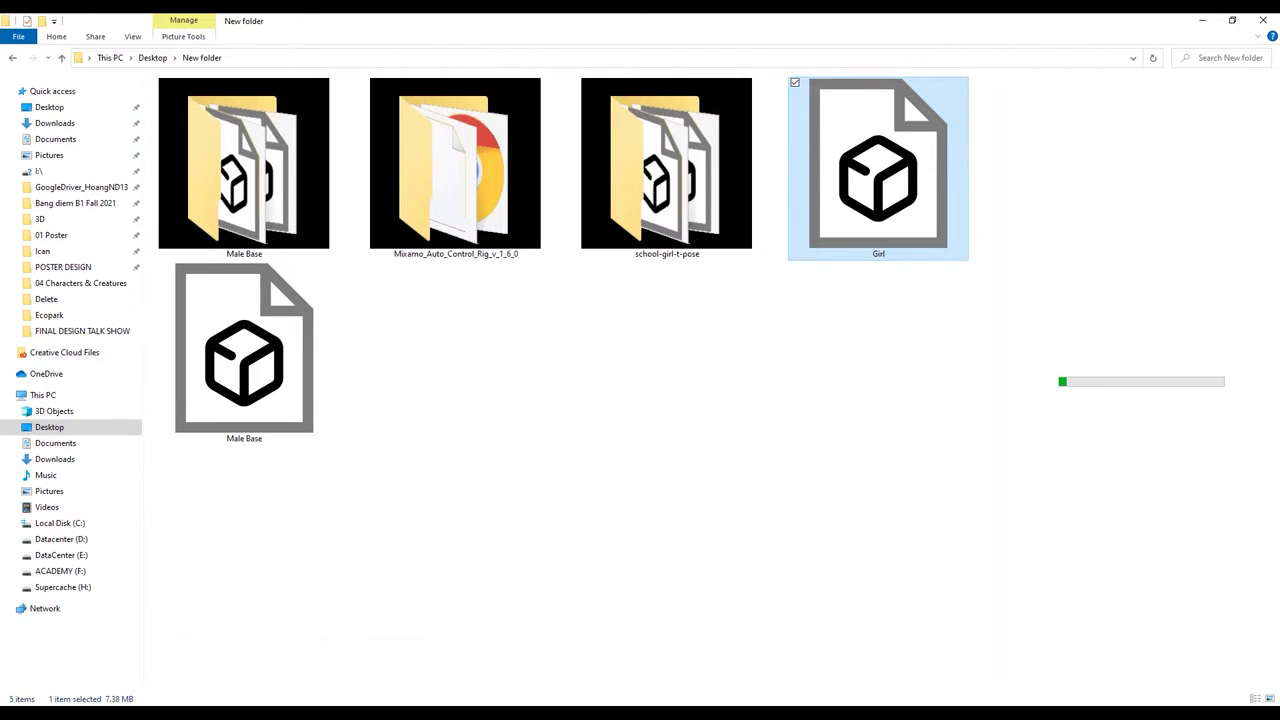
click(200, 670)
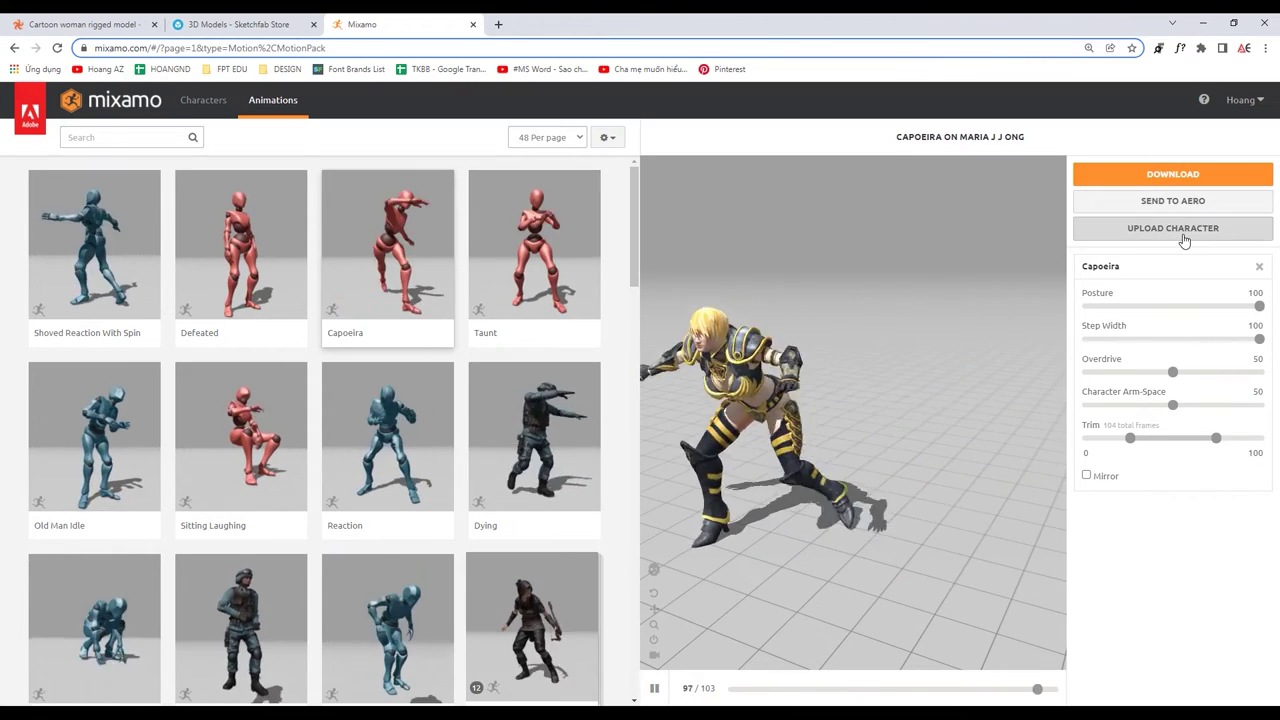
Upload the Male Base model file to Mixamo's Auto-Rigger
click(1183, 236)
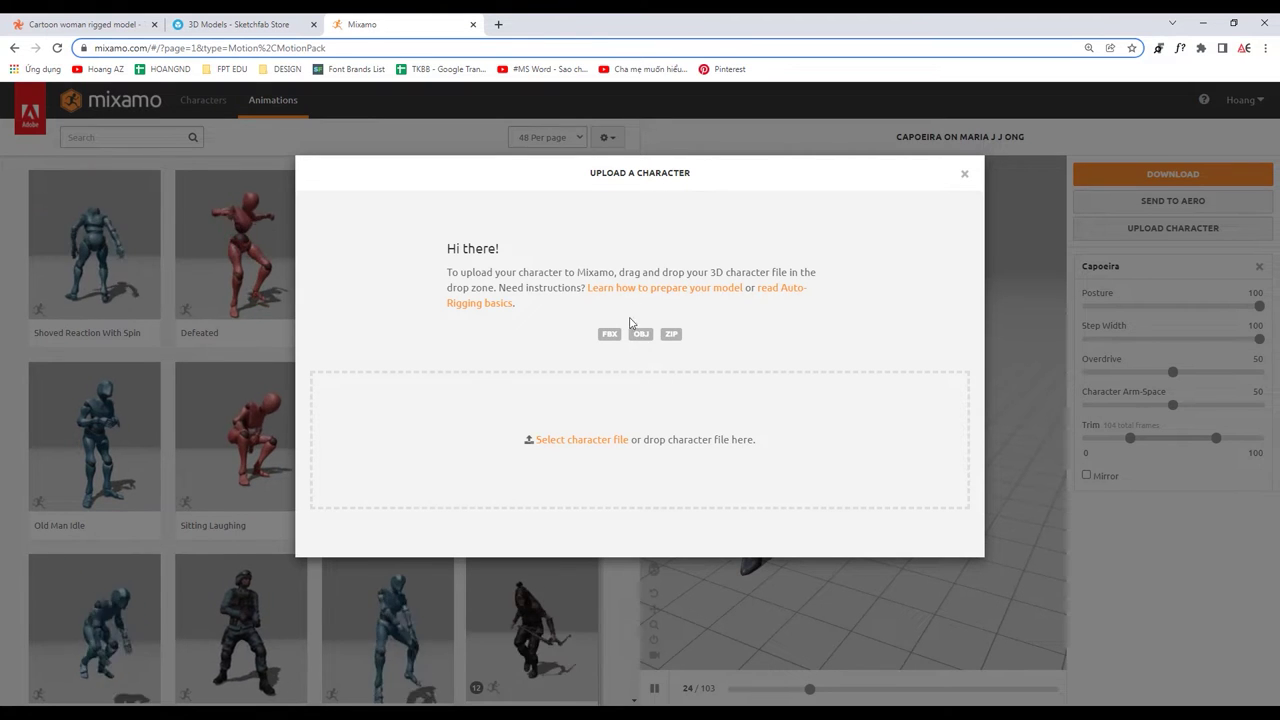
click(582, 439)
click(524, 125)
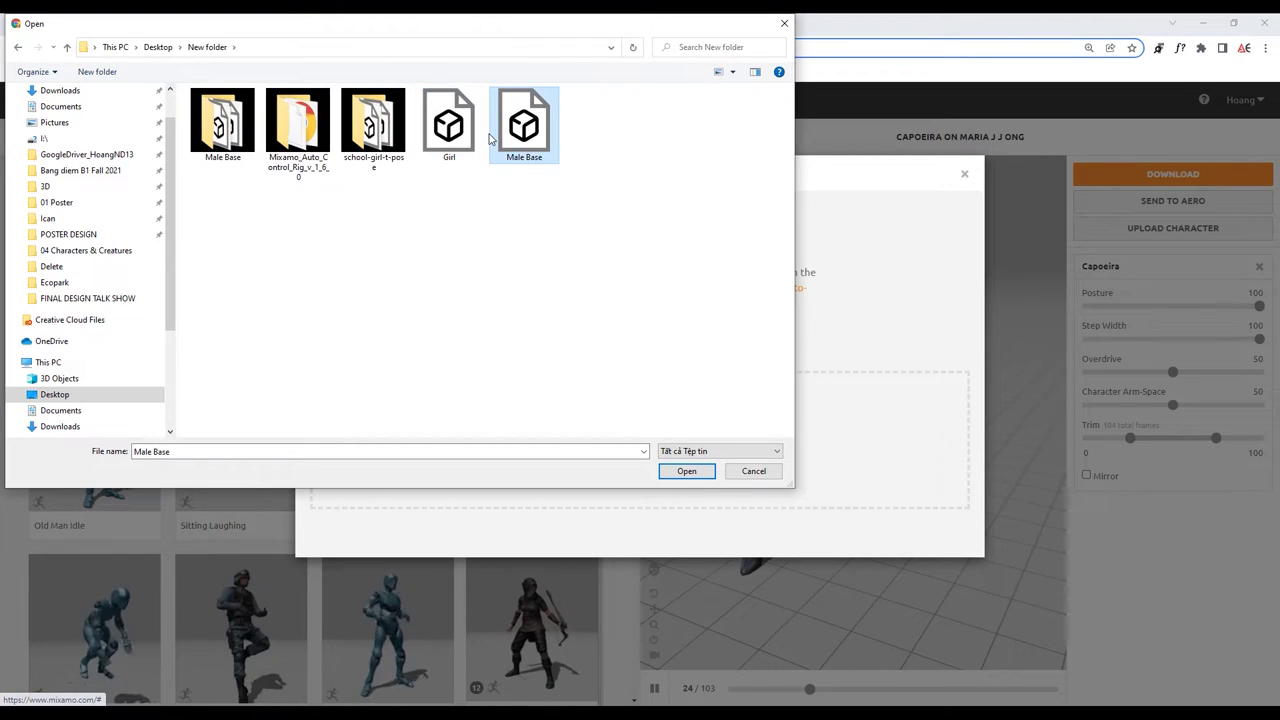
double_click(524, 125)
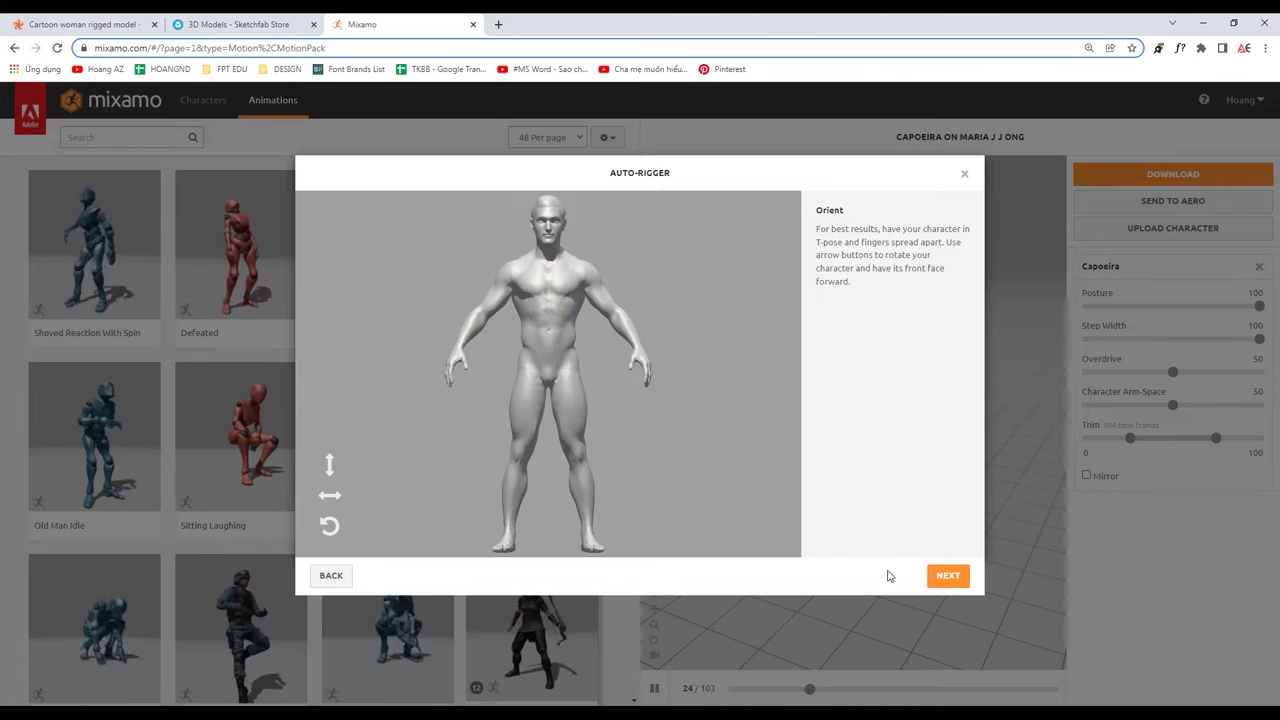
Accept the orientation and place the wrist, elbow, chin, knee and groin markers on the figure
click(955, 580)
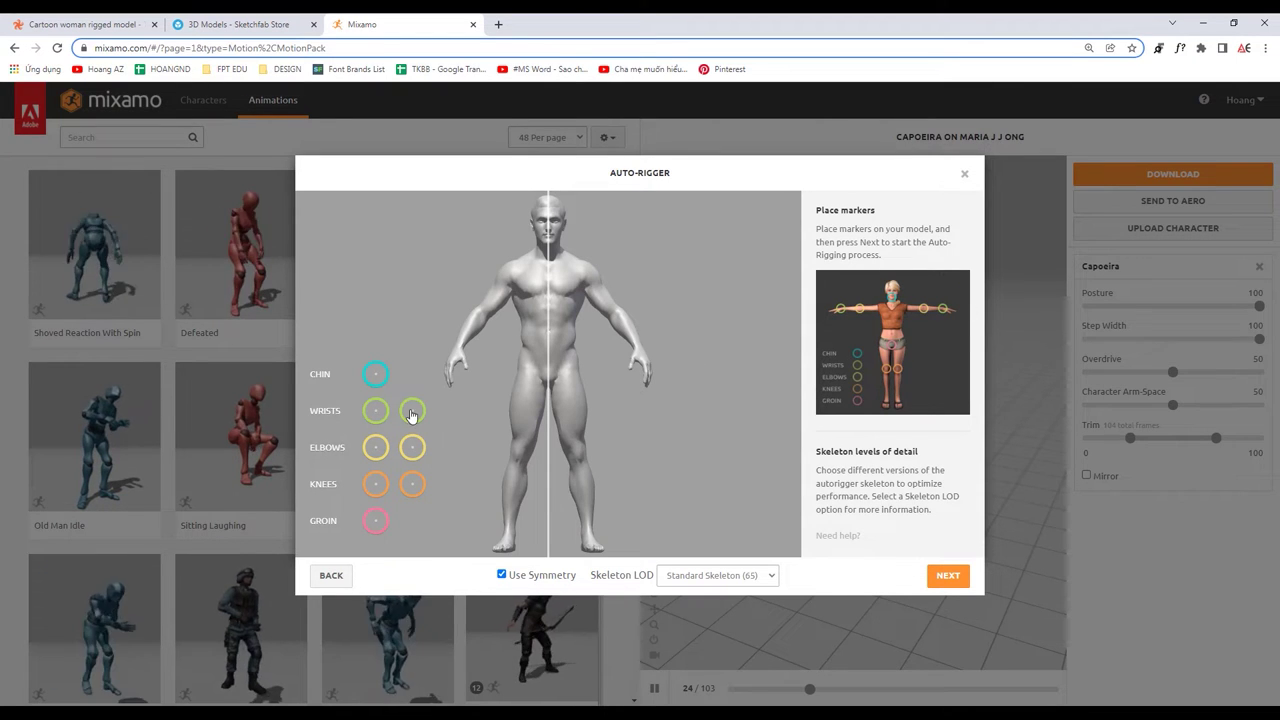
mouse_move(412, 410)
mouse_down()
mouse_move(648, 354)
mouse_move(636, 348)
mouse_up()
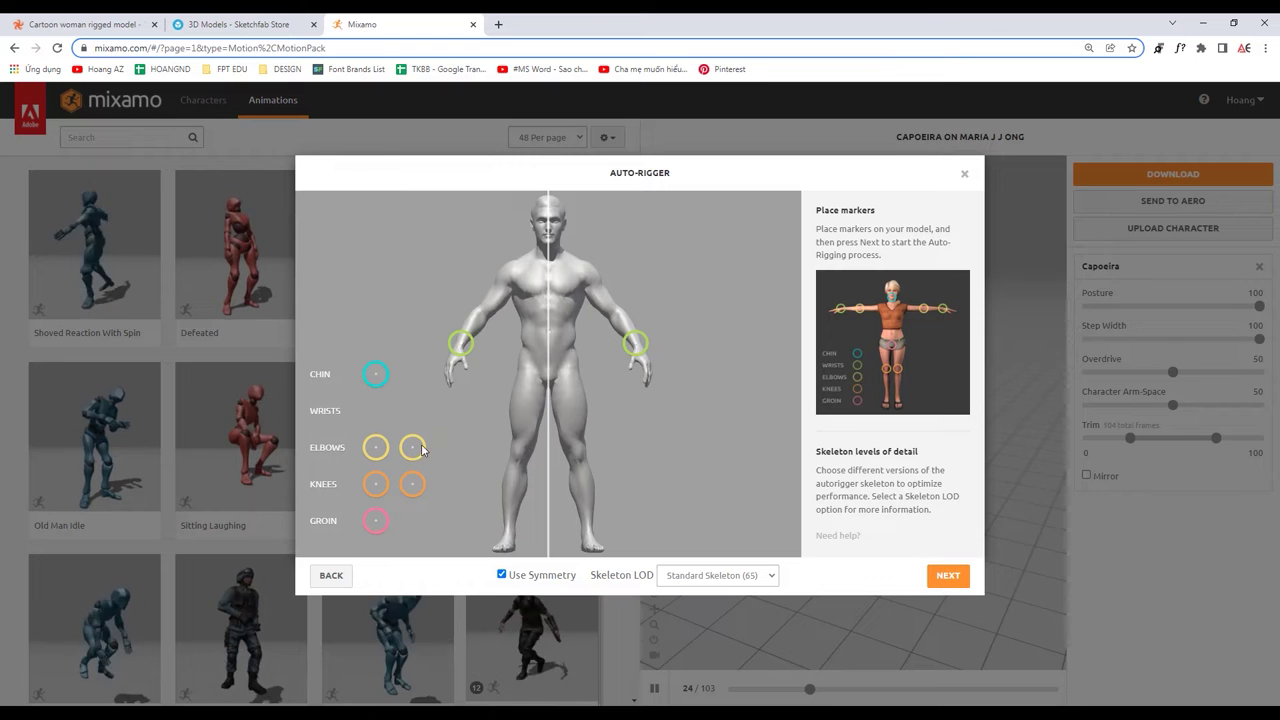
mouse_move(412, 447)
mouse_down()
mouse_move(579, 312)
mouse_move(613, 318)
mouse_up()
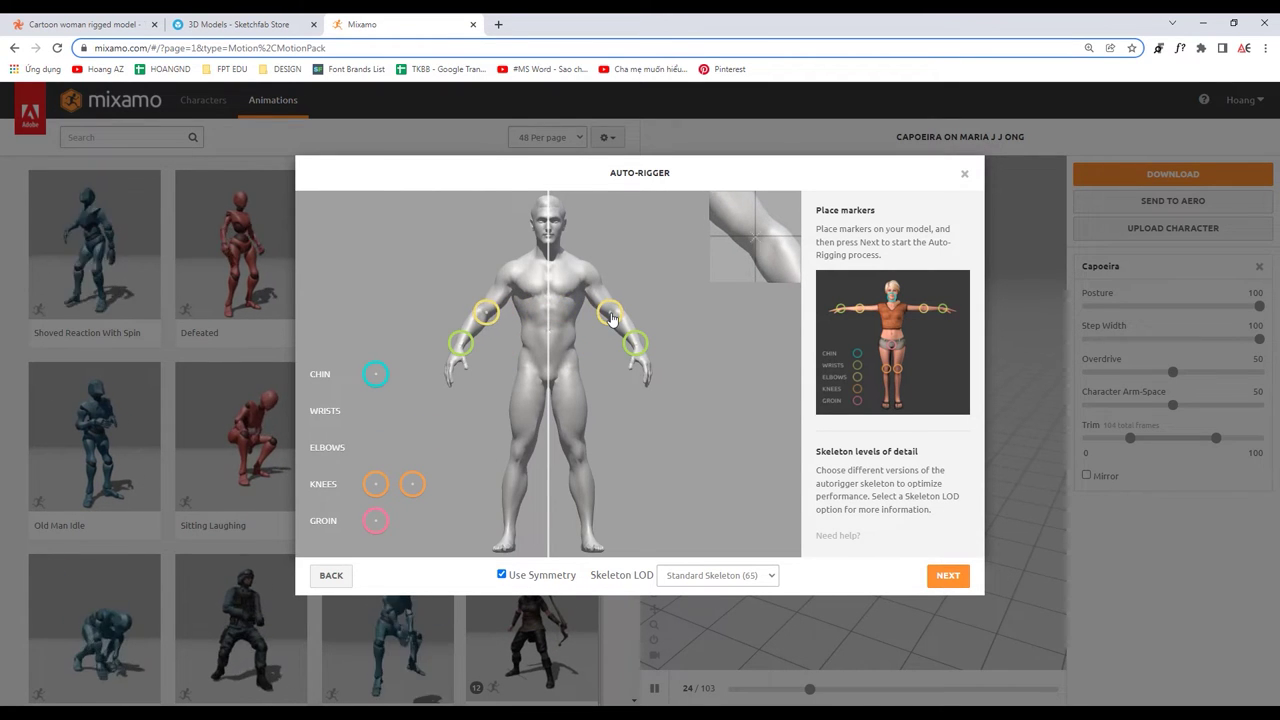
drag(613, 318, 613, 318)
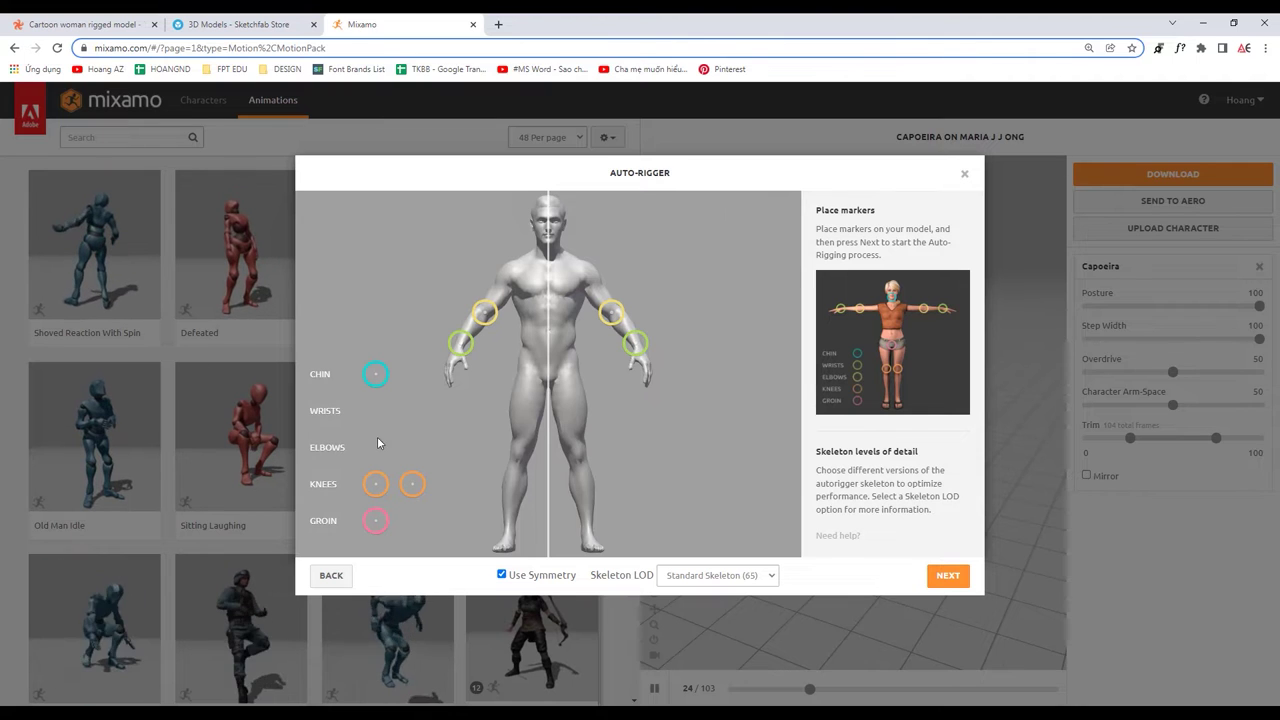
drag(383, 378, 550, 240)
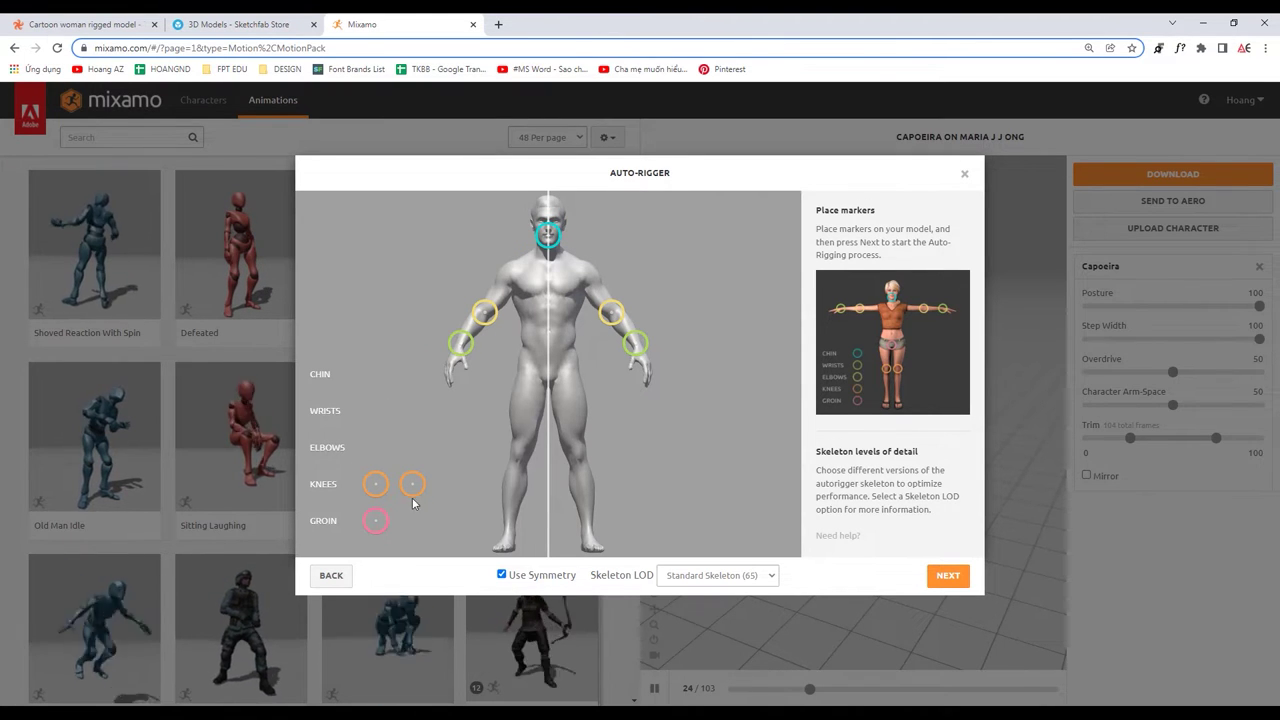
drag(412, 484, 579, 457)
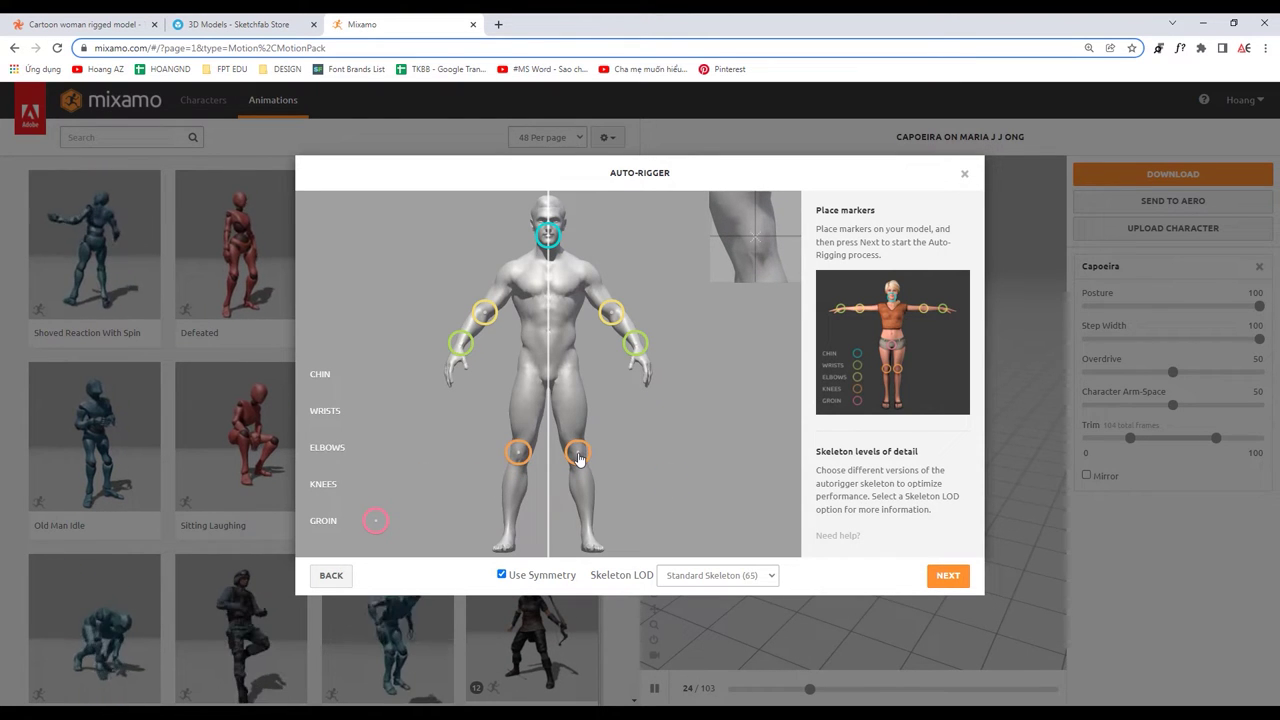
drag(375, 520, 549, 364)
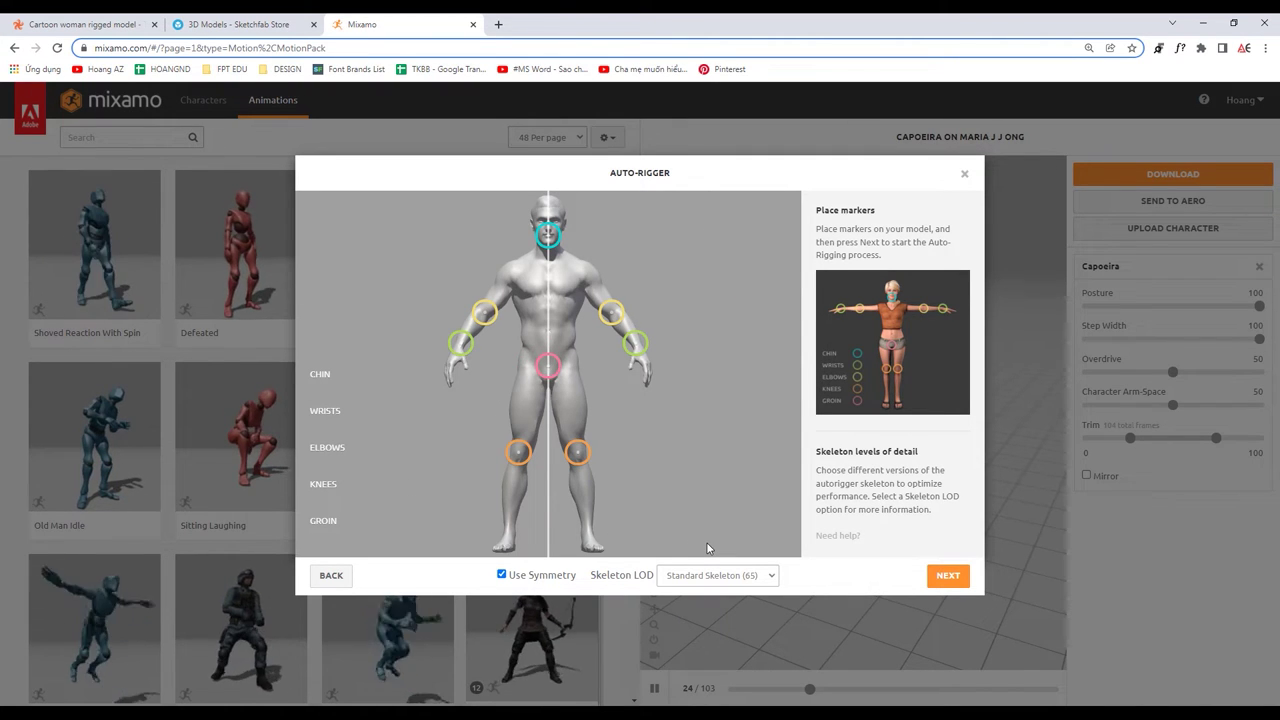
Compare the skeleton LOD options, settle on No Fingers (25), and run Mixamo's auto-rigging
click(720, 577)
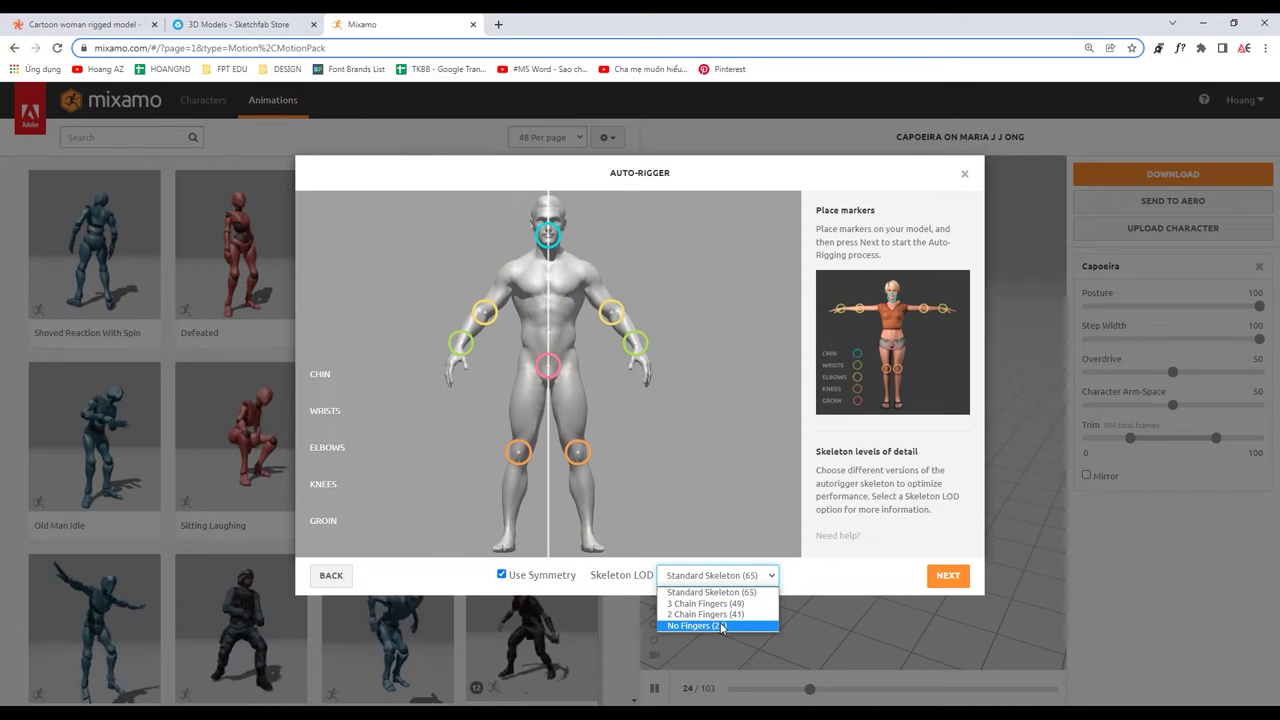
click(700, 625)
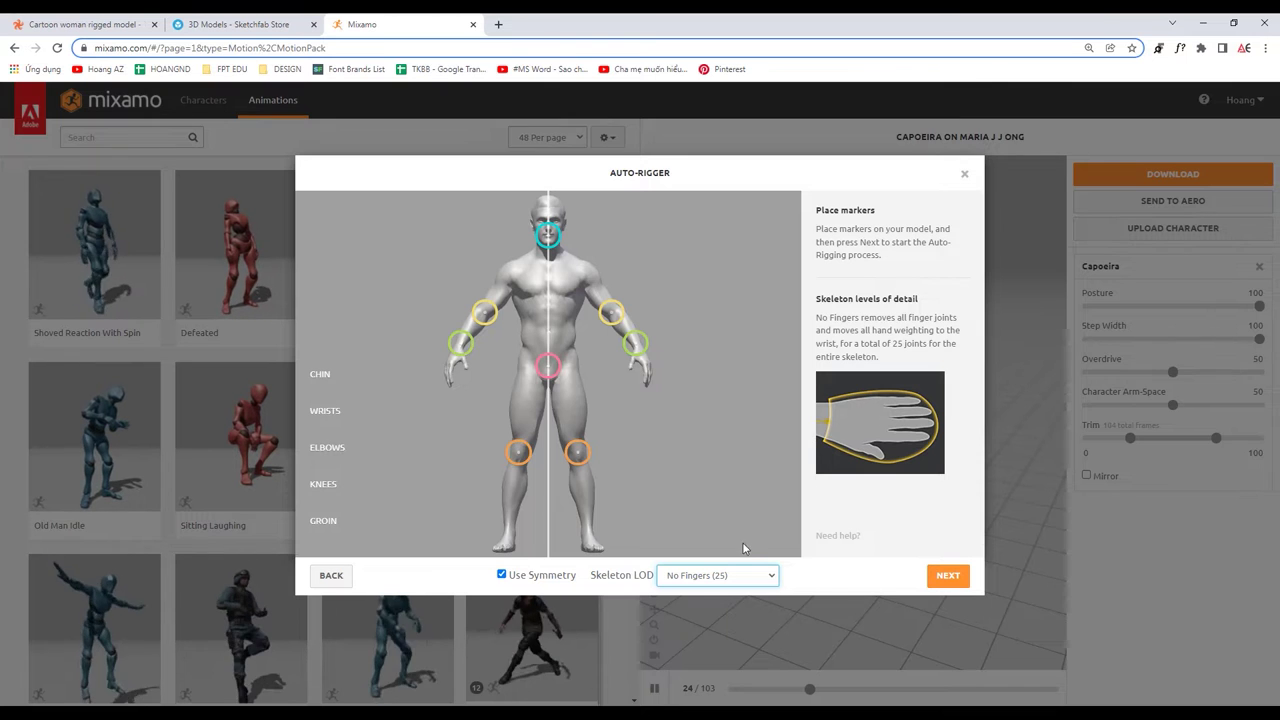
click(735, 575)
click(723, 610)
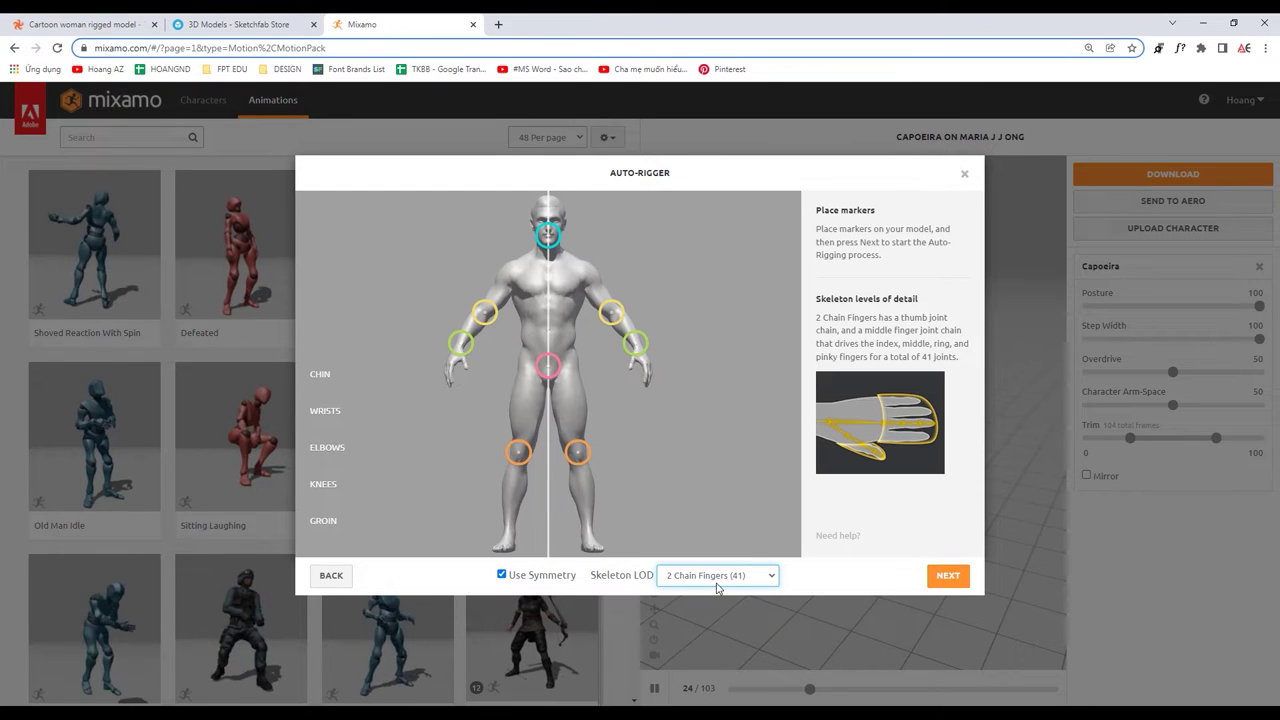
click(717, 583)
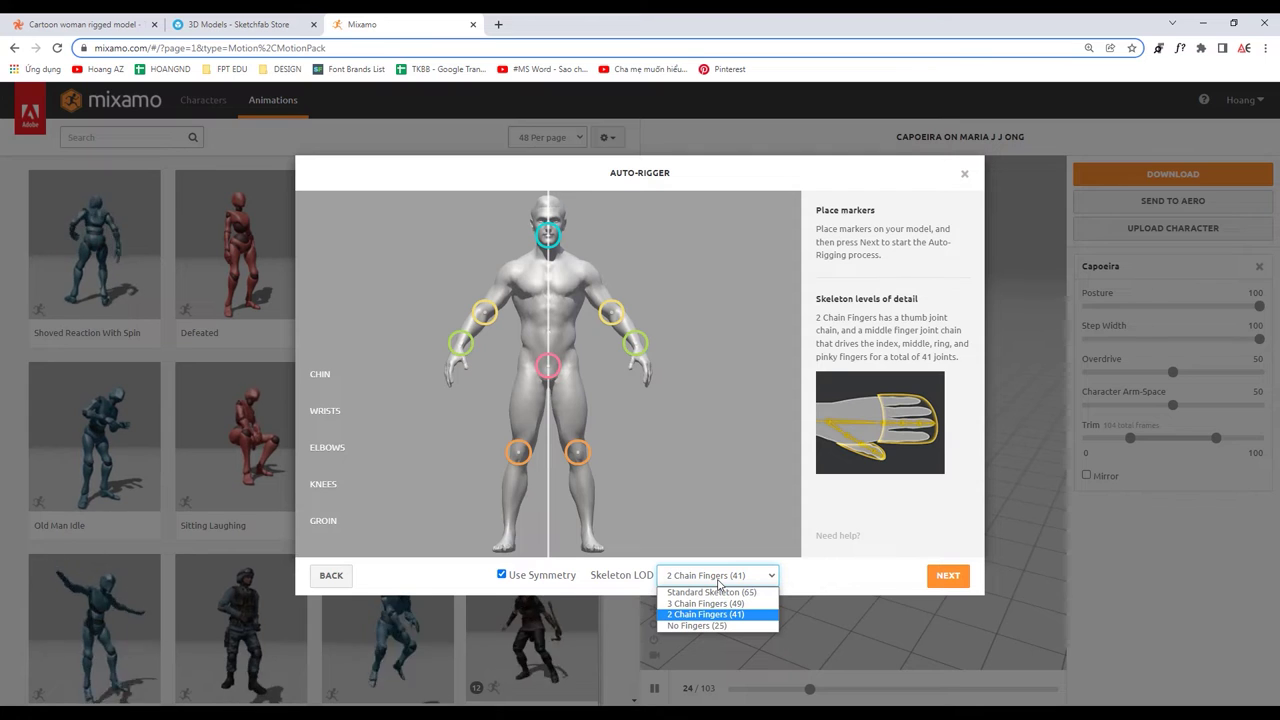
click(735, 592)
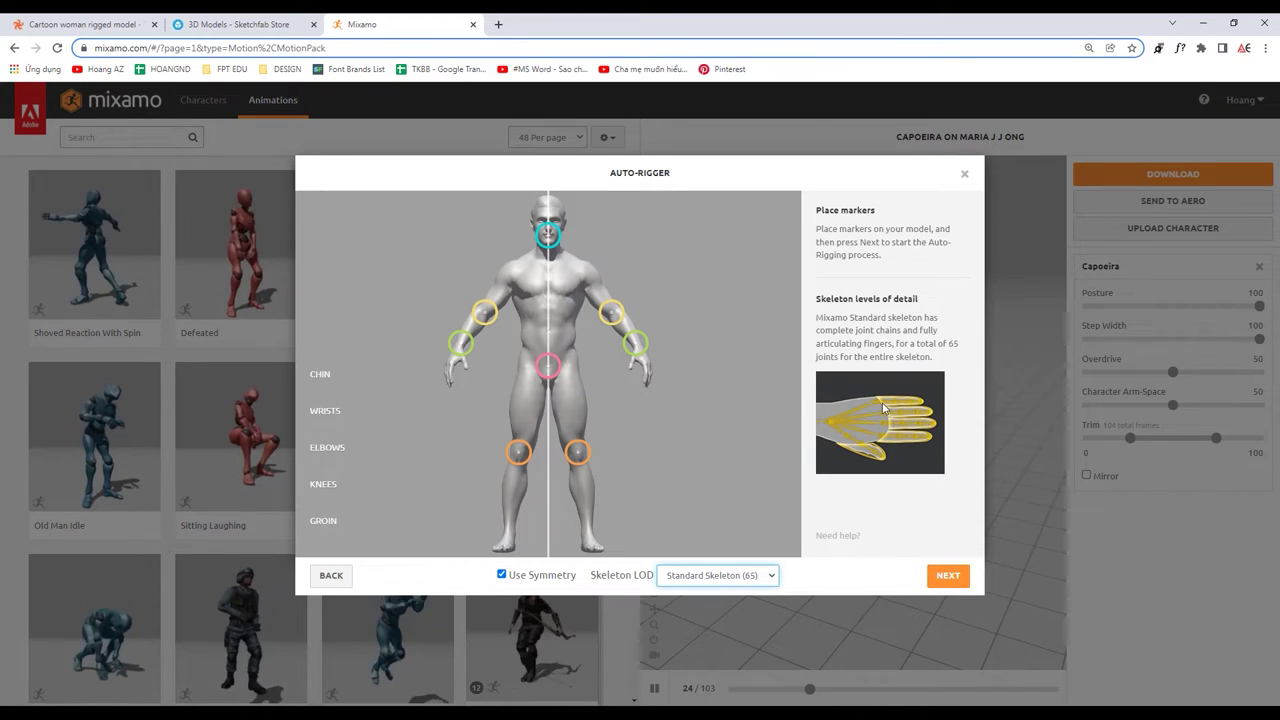
click(717, 575)
click(733, 632)
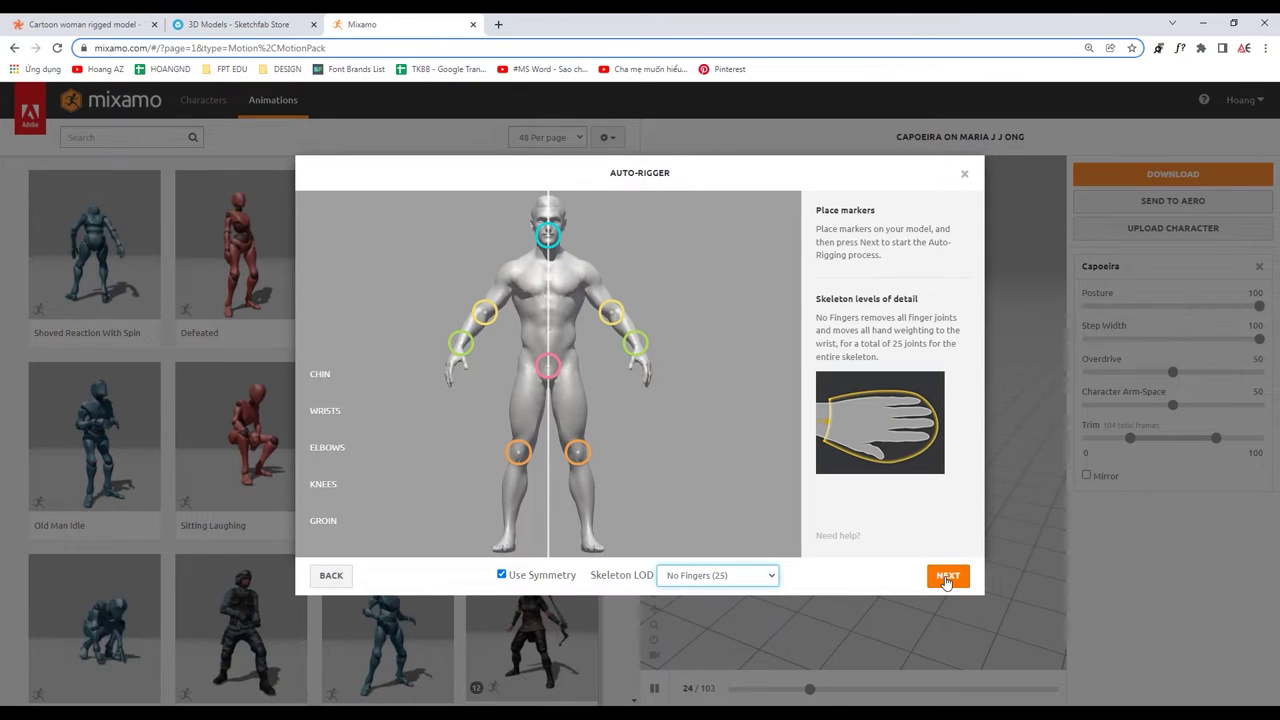
click(940, 575)
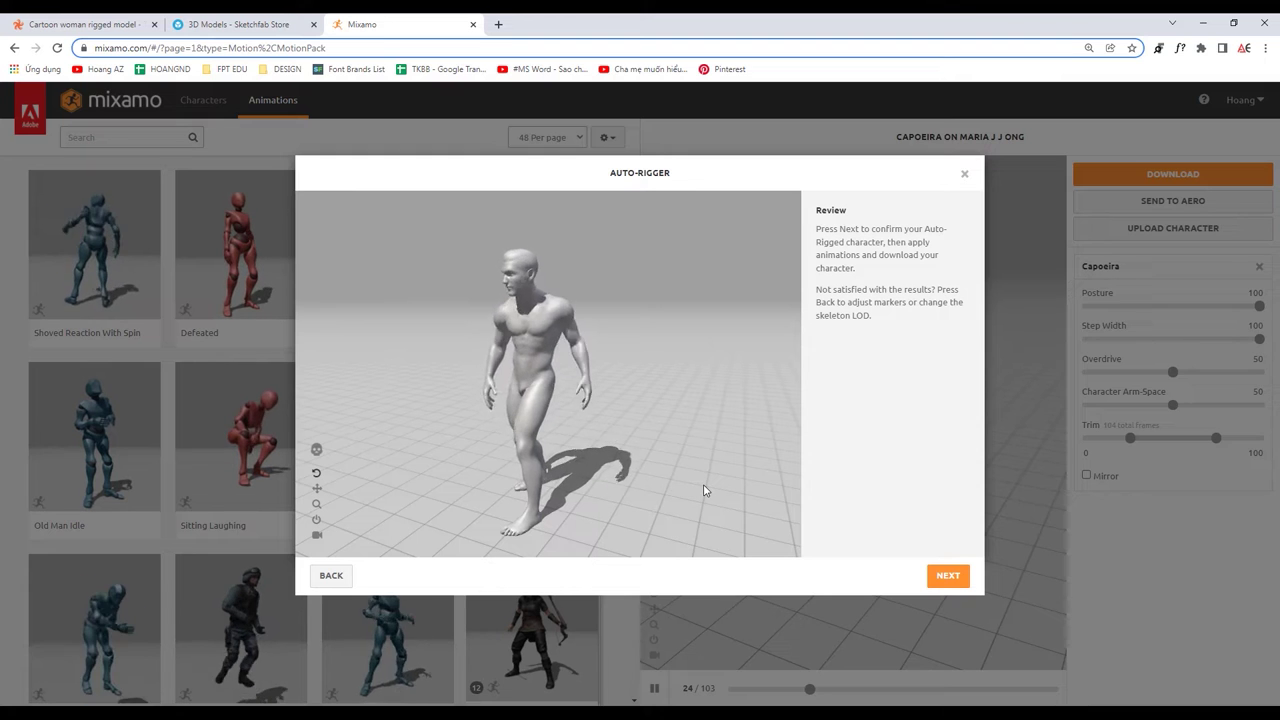
Confirm the auto-rig, download the character as FBX Binary with skin, then return to Maya
click(950, 580)
click(950, 577)
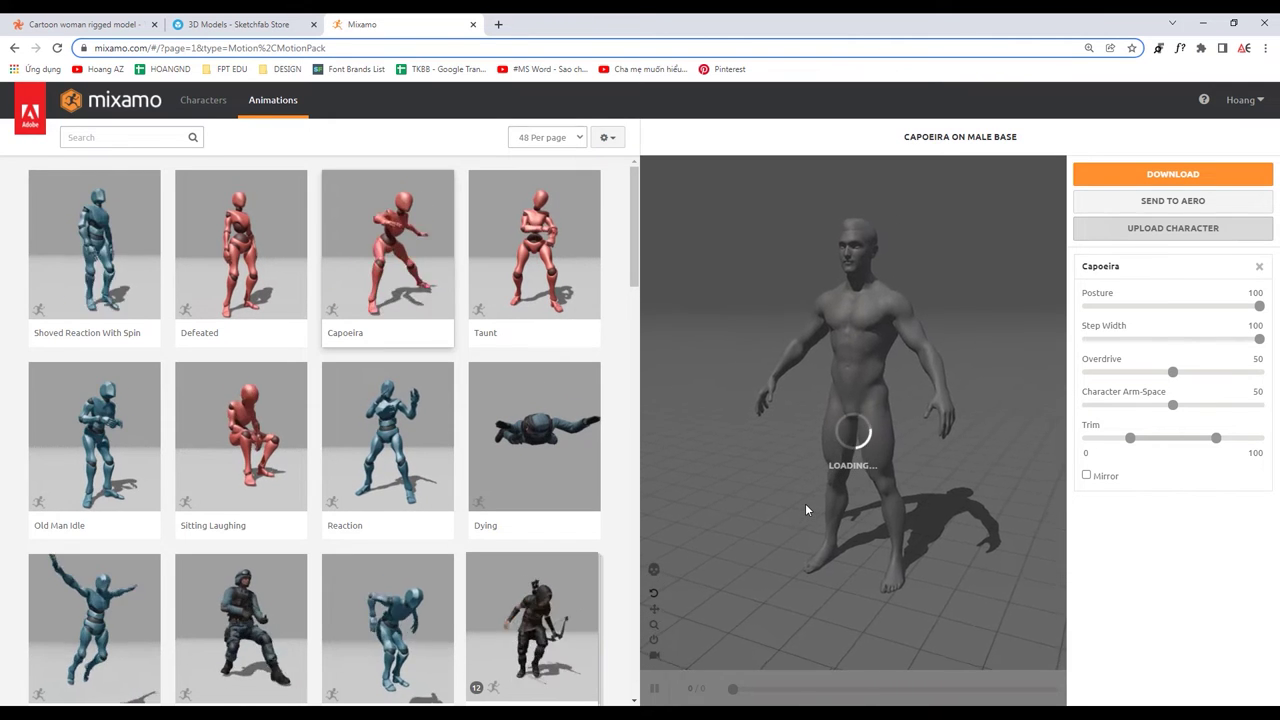
click(1172, 173)
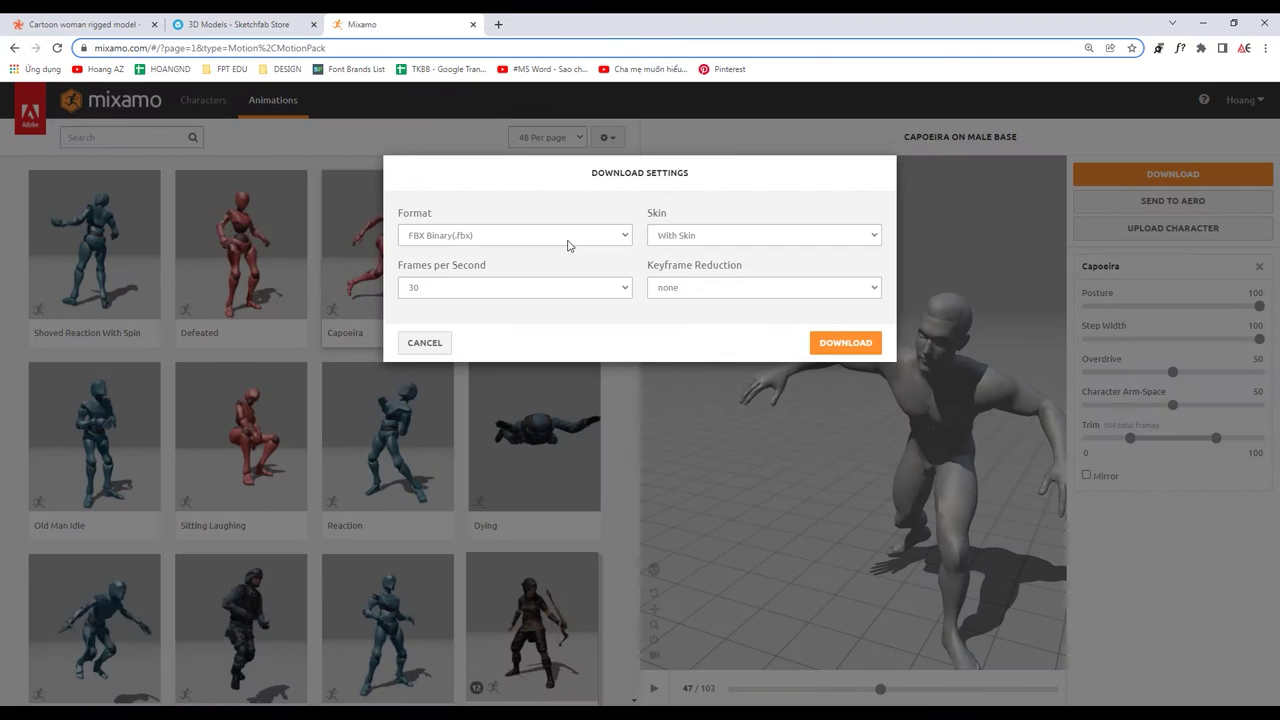
click(568, 238)
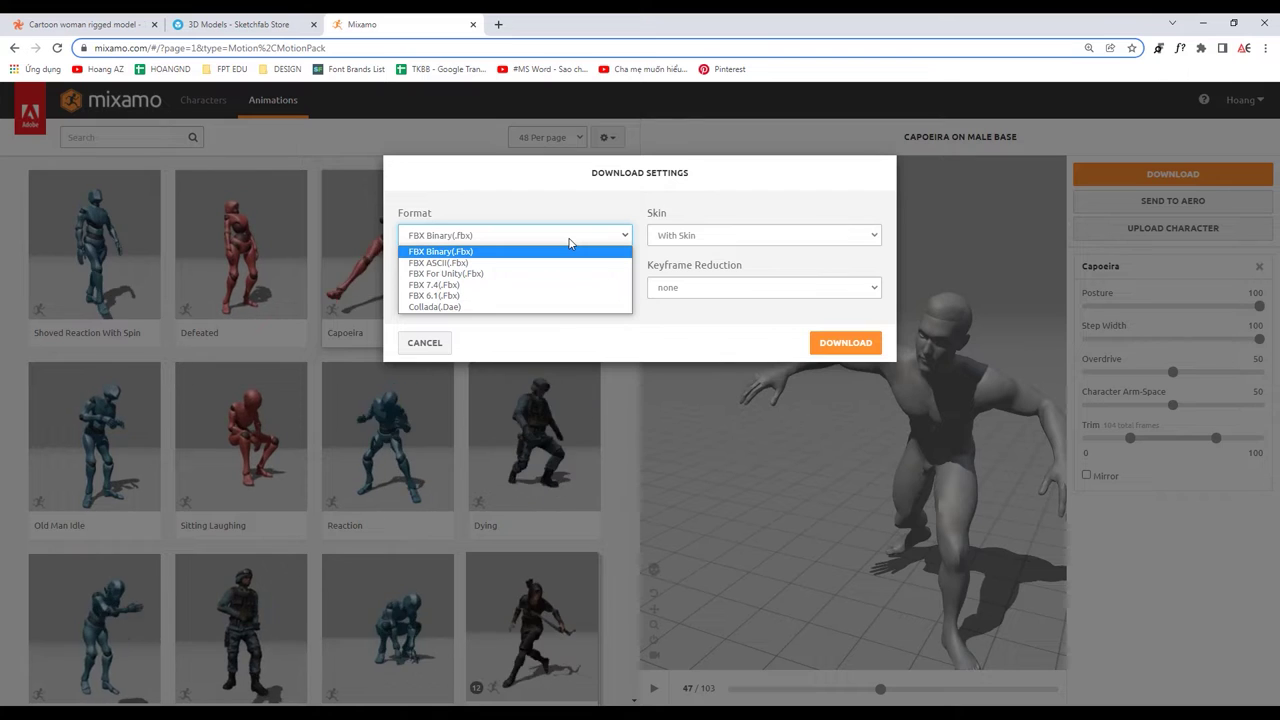
click(570, 243)
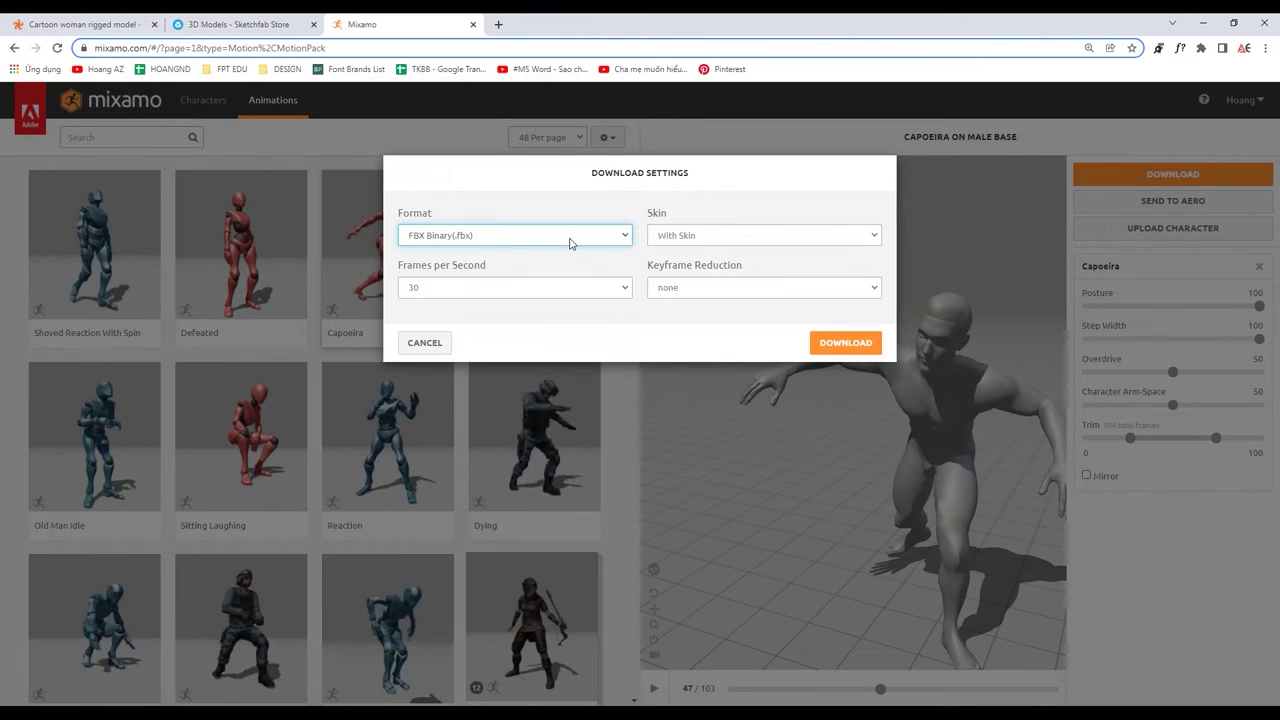
click(588, 240)
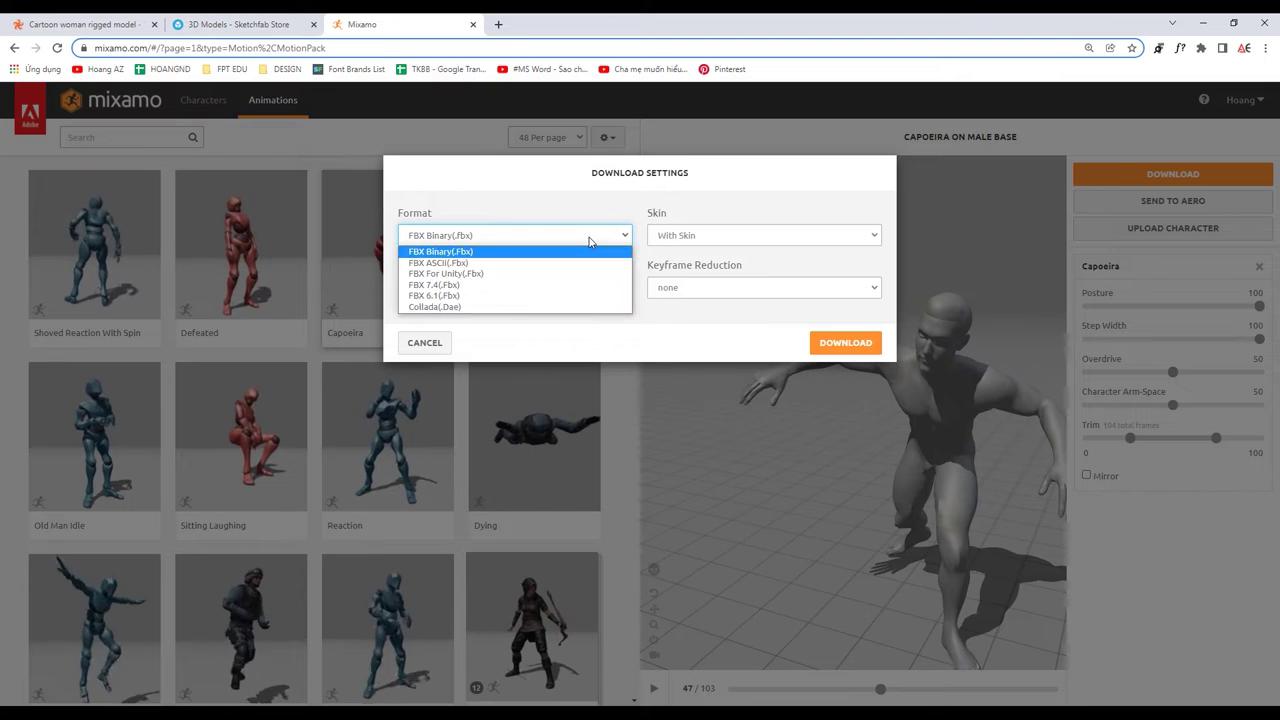
click(589, 242)
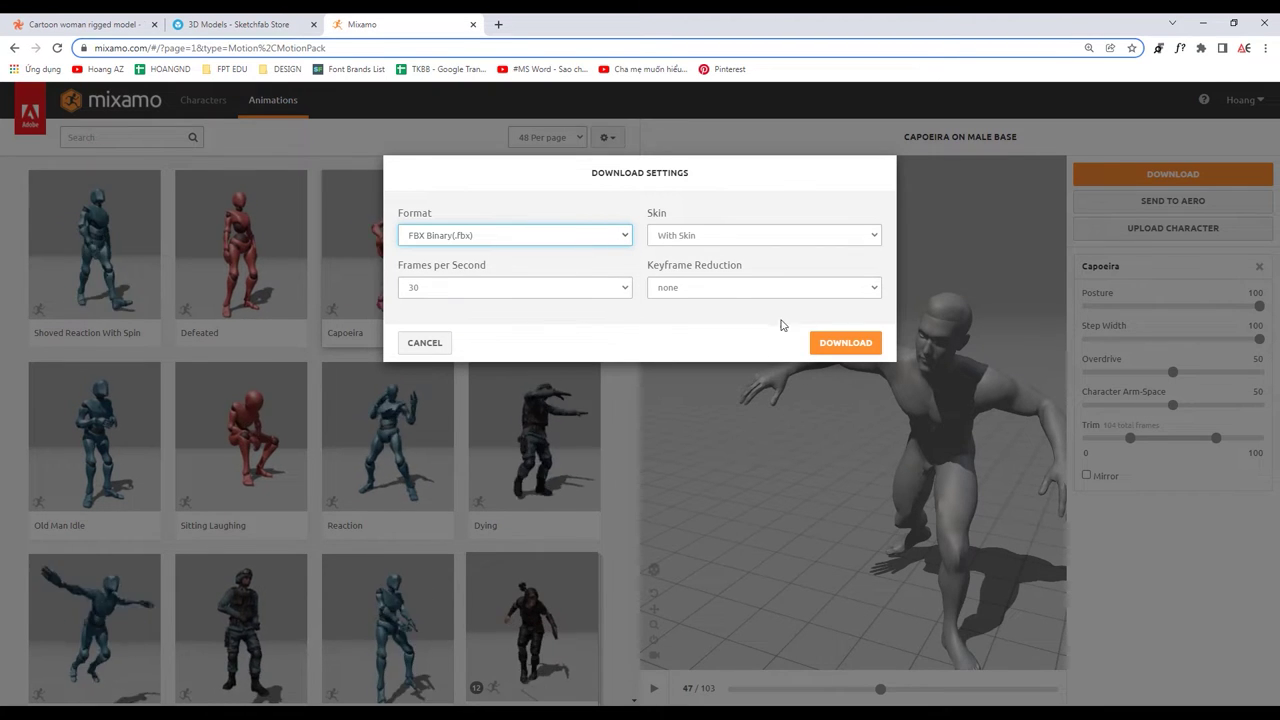
click(700, 238)
click(711, 250)
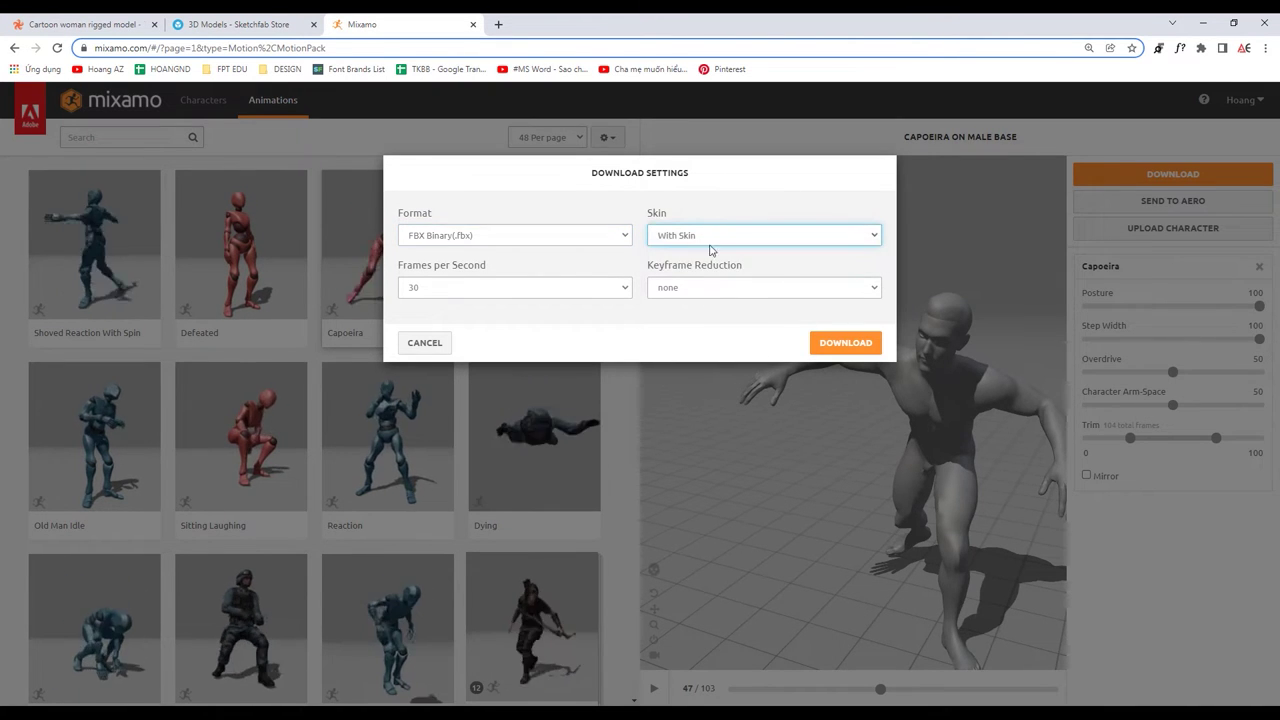
click(845, 342)
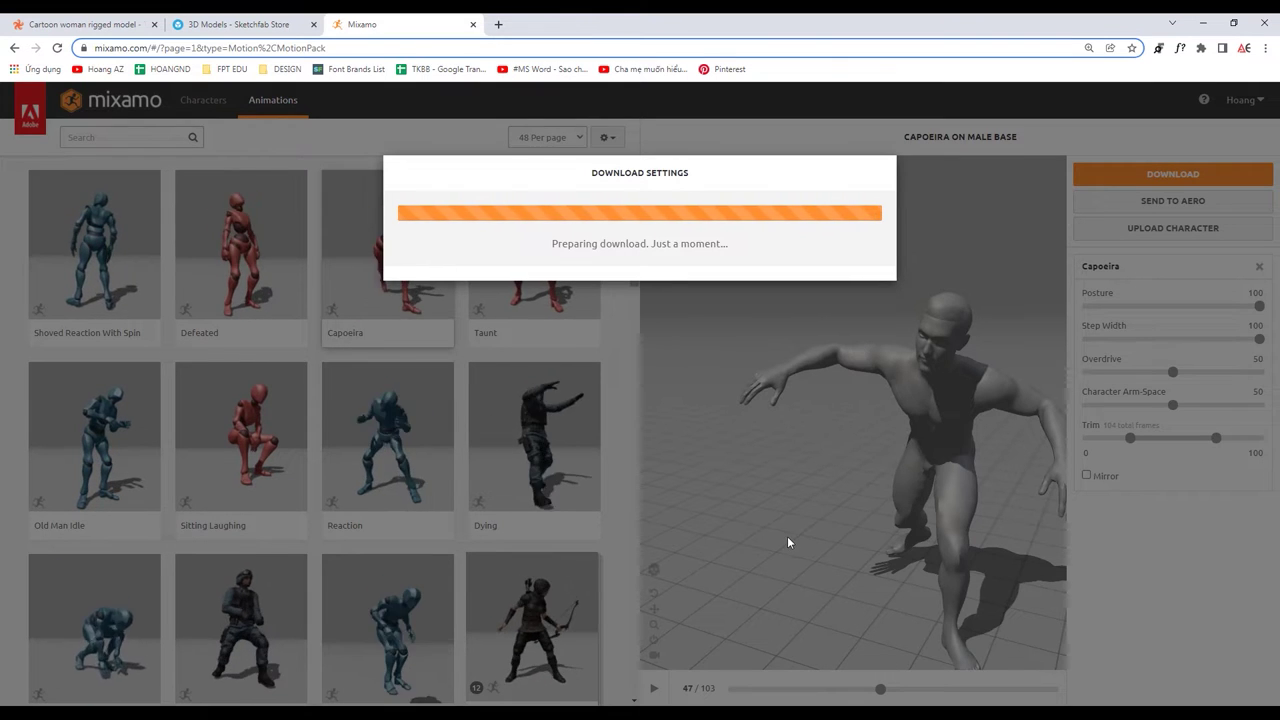
click(520, 668)
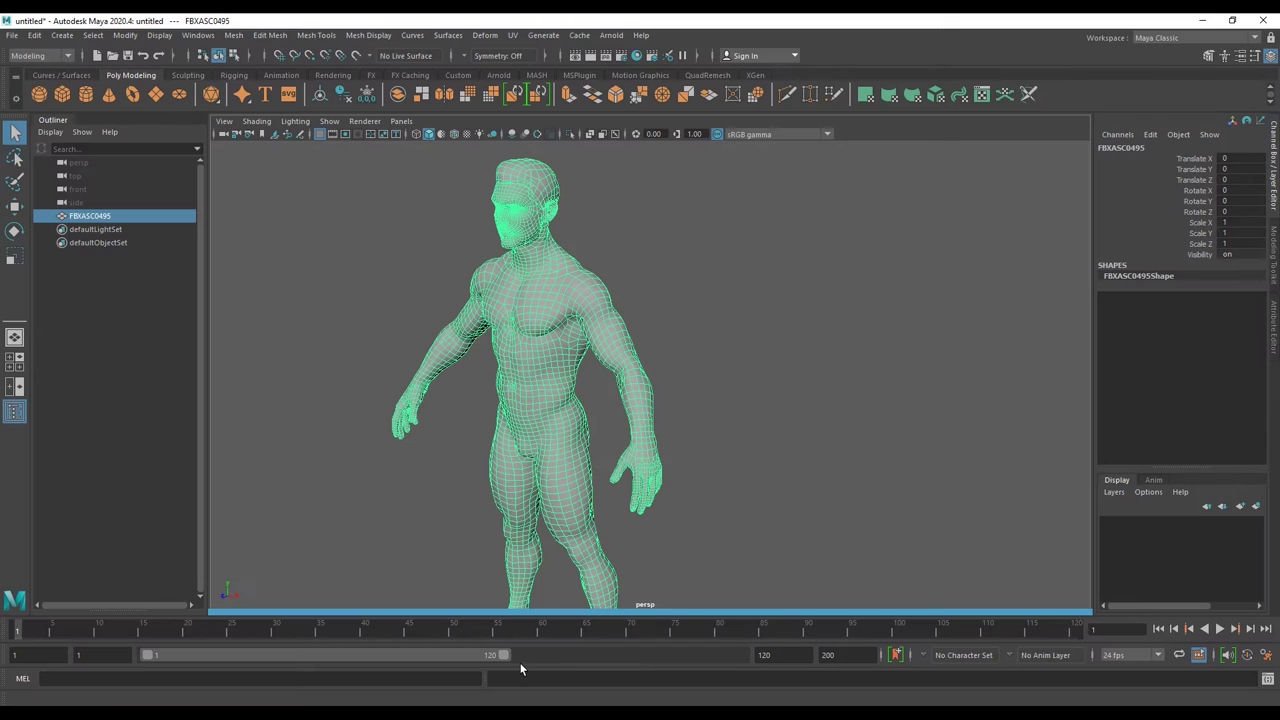
Start a new empty Maya scene without saving the current one
click(775, 490)
key(ctrl+n)
click(648, 371)
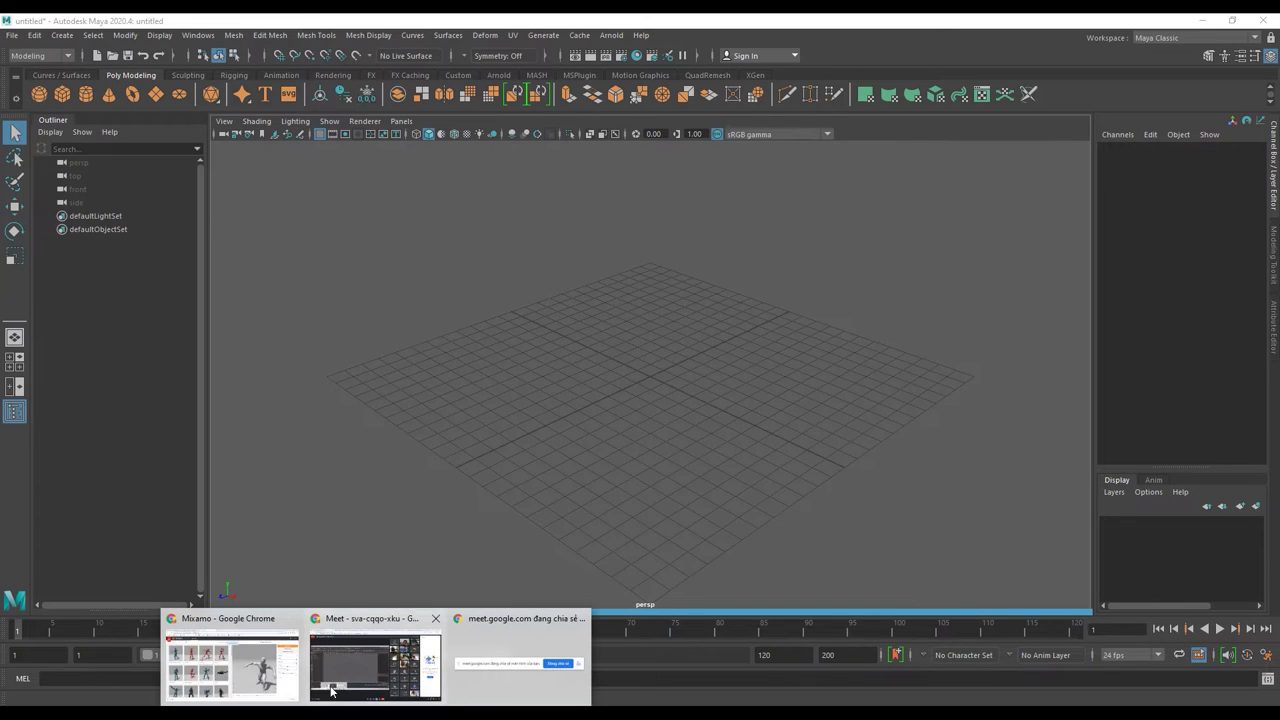
Drag the downloaded Capoeira.fbx from the browser into the Maya scene
click(225, 668)
scroll(440, 650, down, 1)
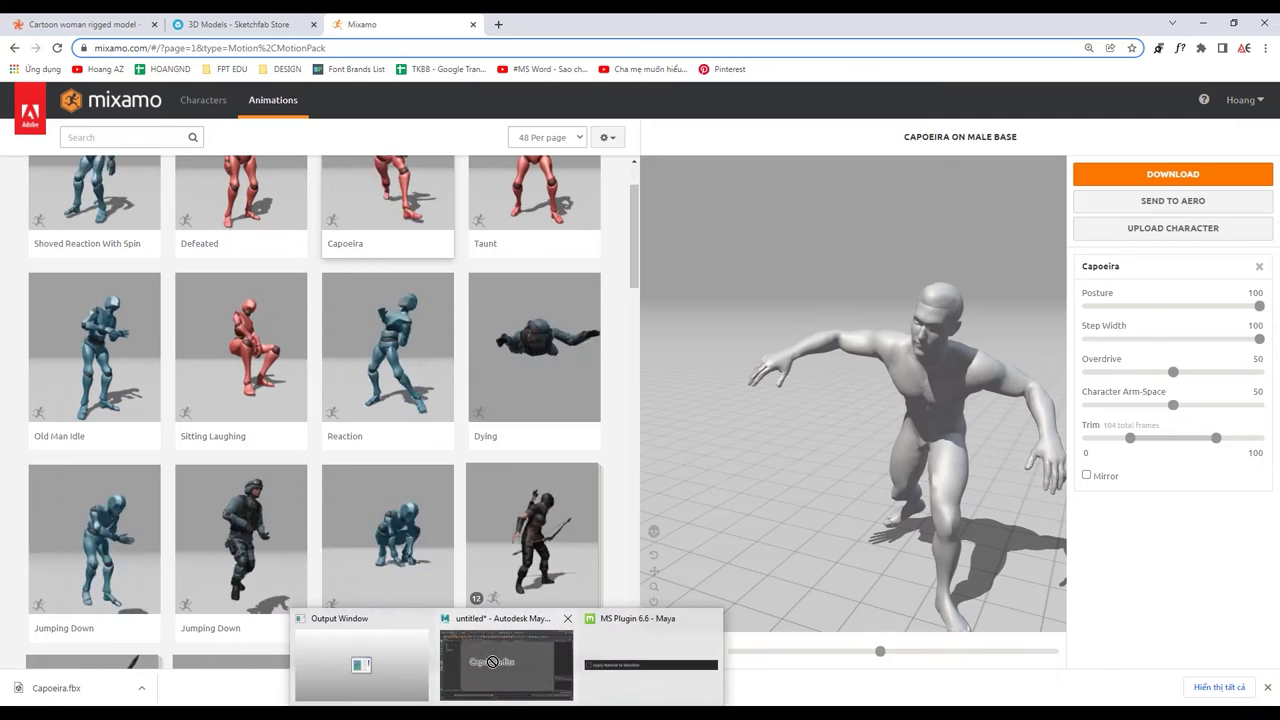
drag(56, 688, 558, 461)
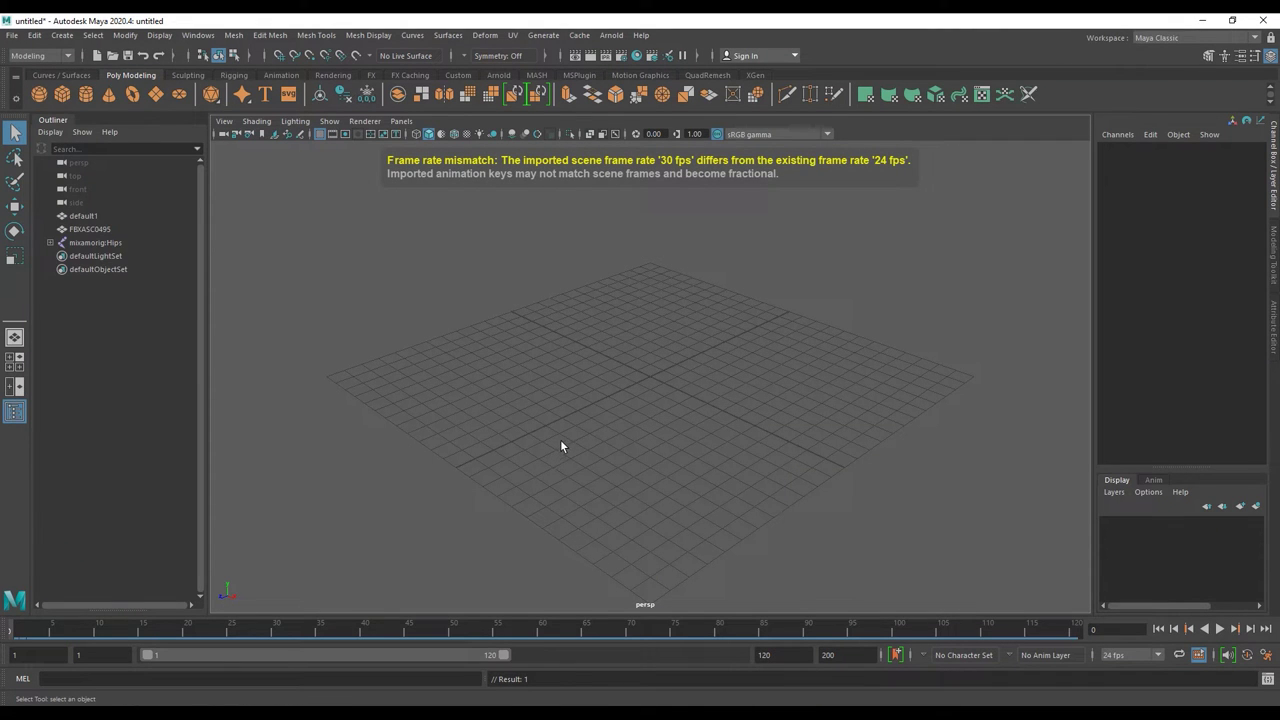
scroll(561, 440, down, 5)
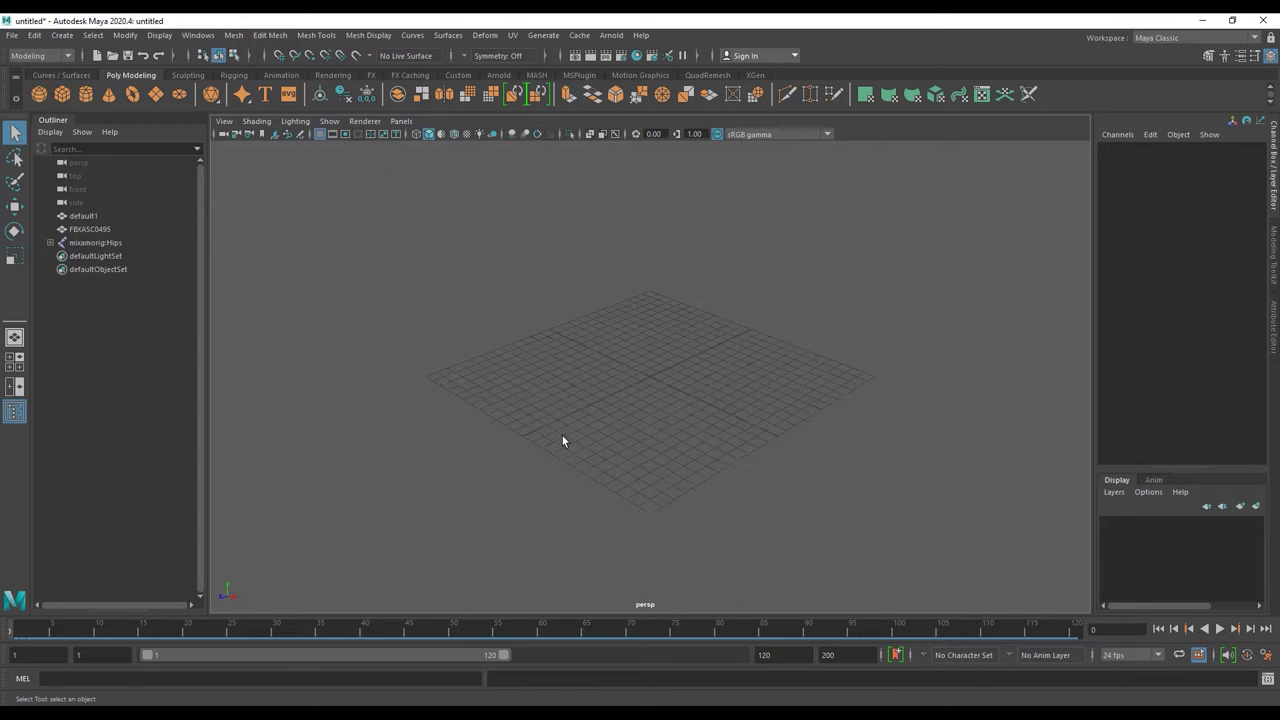
scroll(561, 440, down, 10)
scroll(555, 435, down, 5)
scroll(547, 430, up, 5)
scroll(580, 270, up, 3)
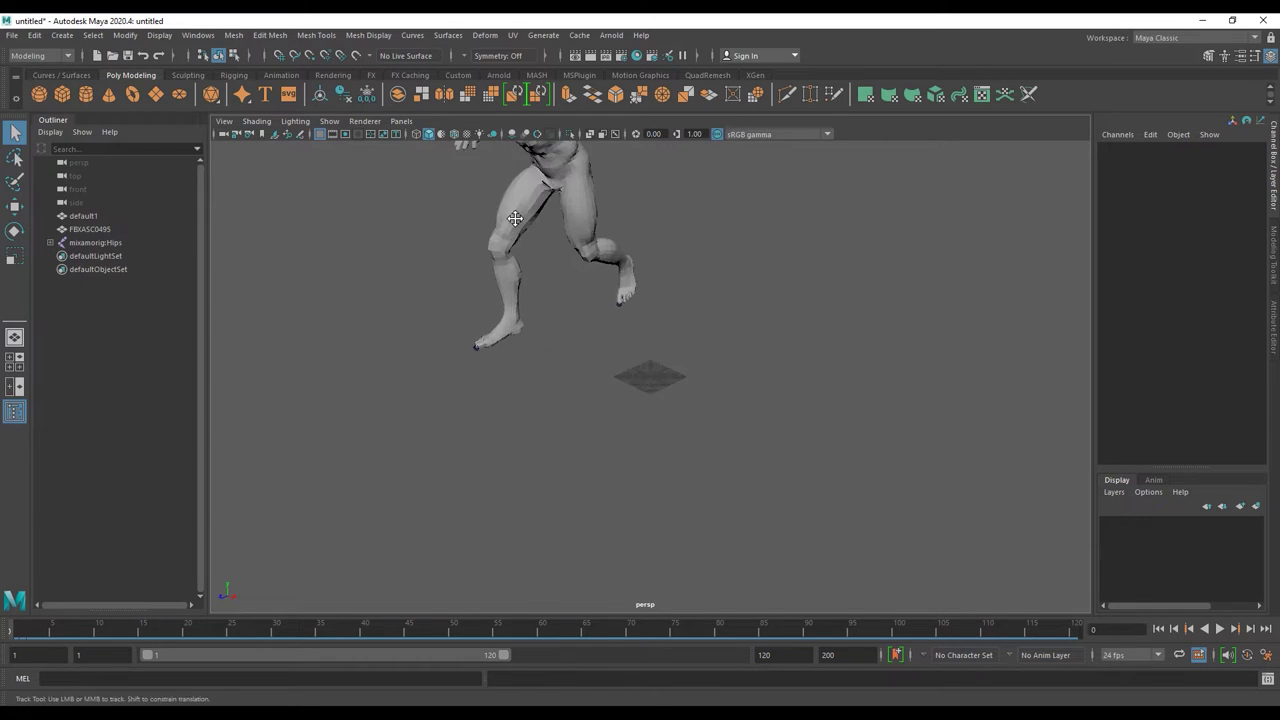
Turn the character to face forward, select its mesh, and play back the animation
mouse_move(580, 270)
alt+mouse_down()
mouse_move(553, 333)
mouse_move(700, 282)
alt+mouse_up()
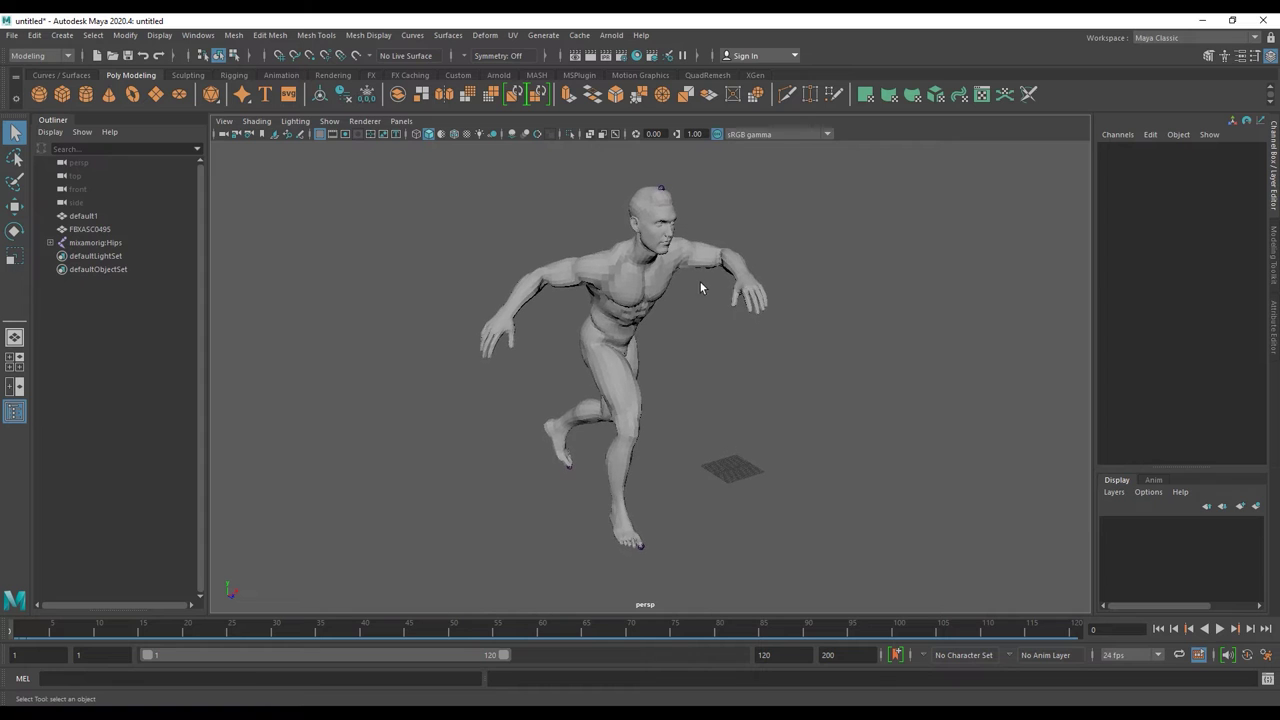
scroll(695, 277, up, 4)
scroll(657, 370, up, 4)
alt+drag(657, 370, 640, 340)
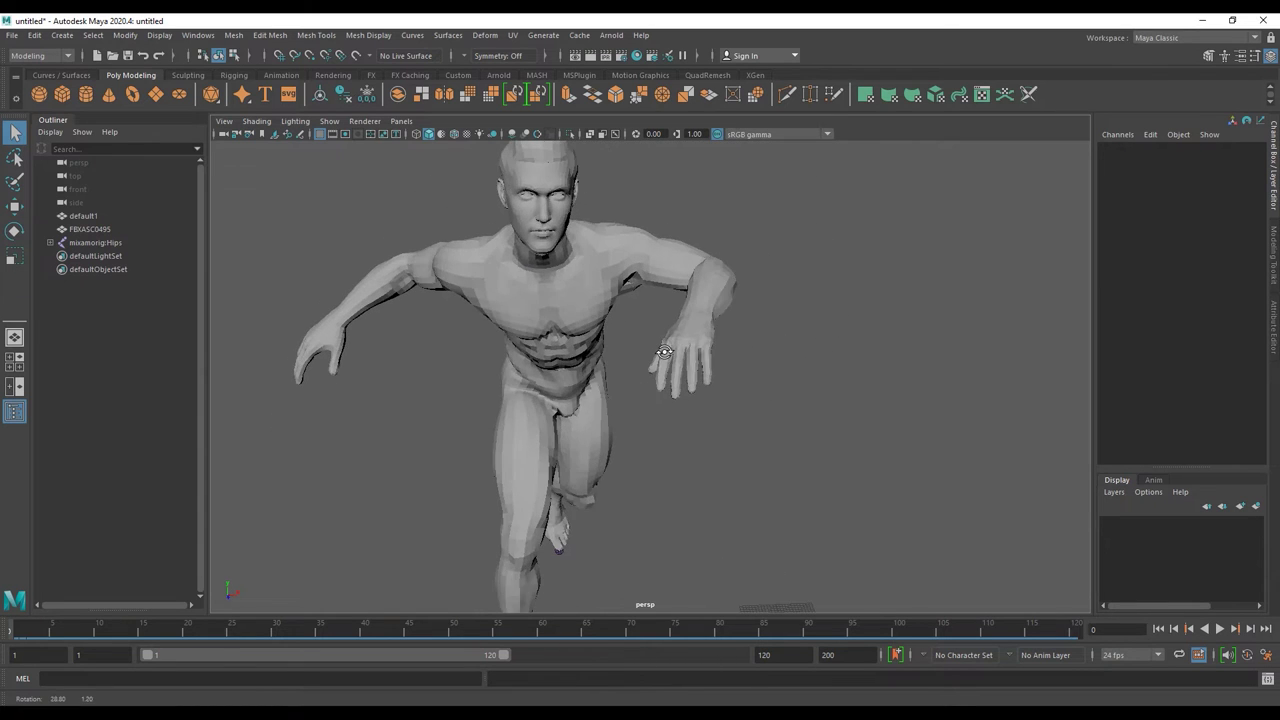
click(605, 300)
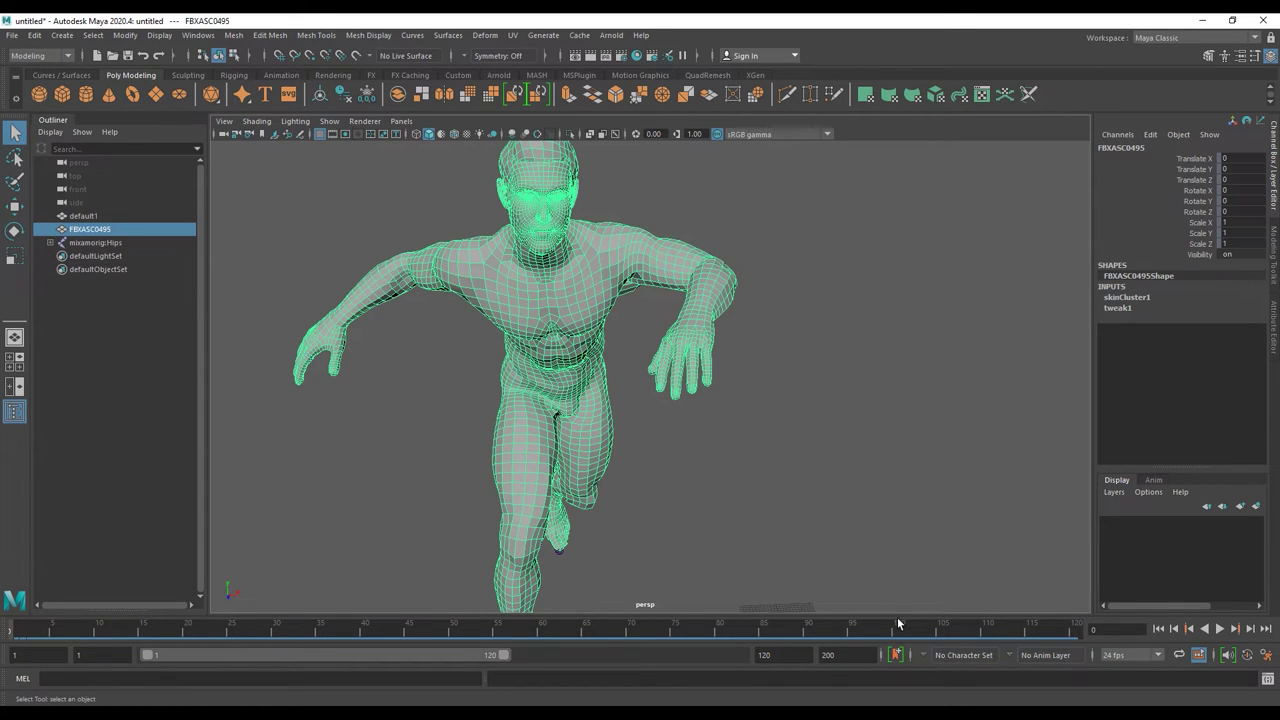
click(1219, 628)
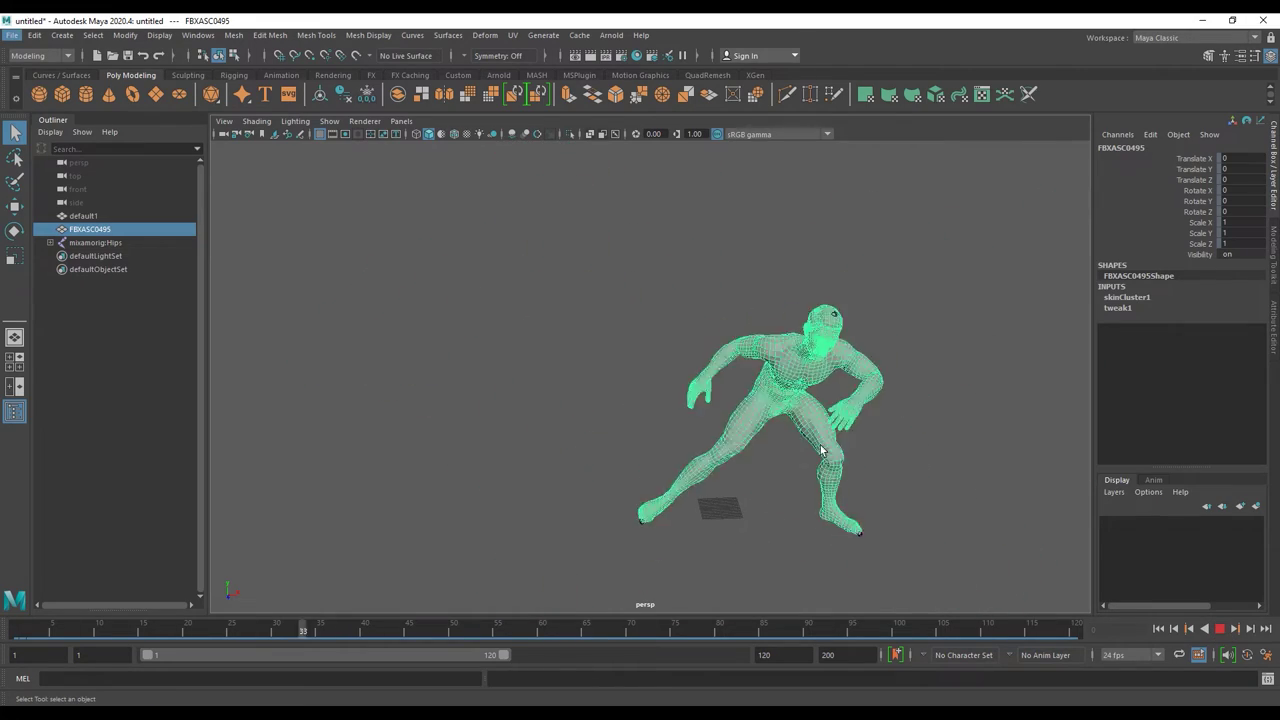
click(1219, 634)
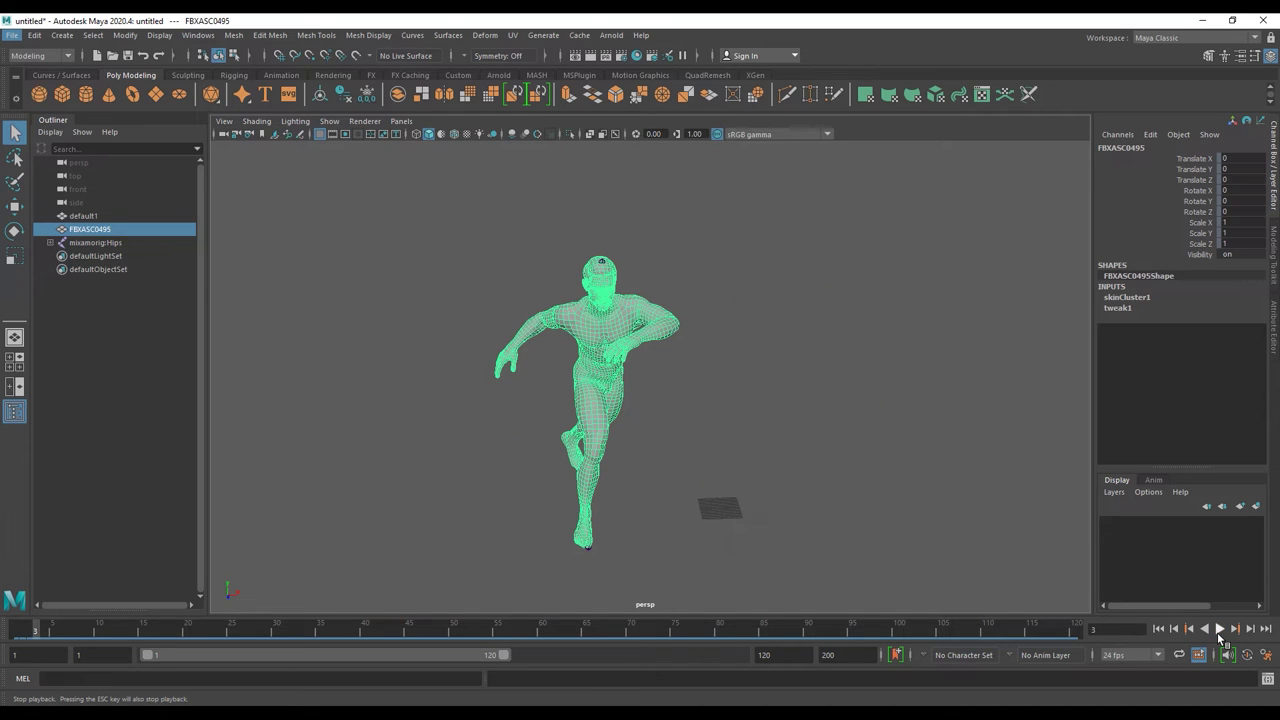
Scrub the timeline to around frame 21, then frame 32
alt+drag(671, 444, 664, 454)
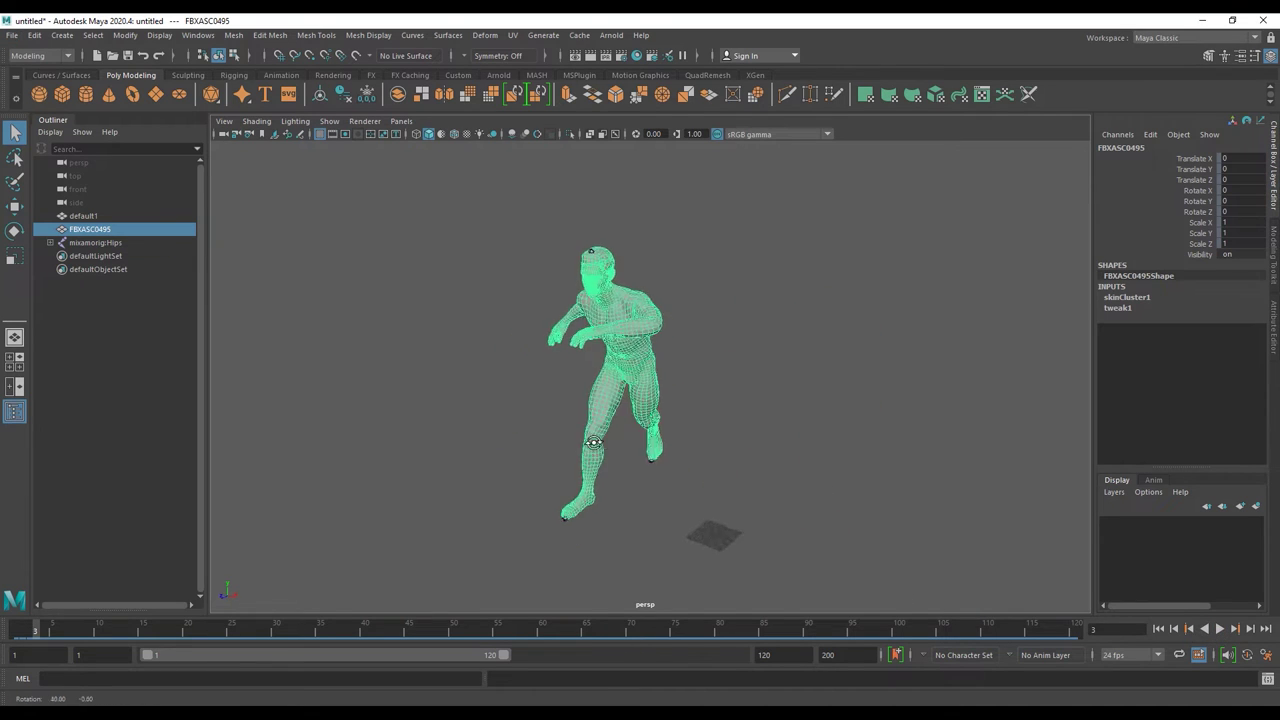
mouse_move(68, 638)
mouse_down()
mouse_move(802, 612)
mouse_move(357, 625)
mouse_move(225, 614)
mouse_up()
drag(18, 643, 390, 615)
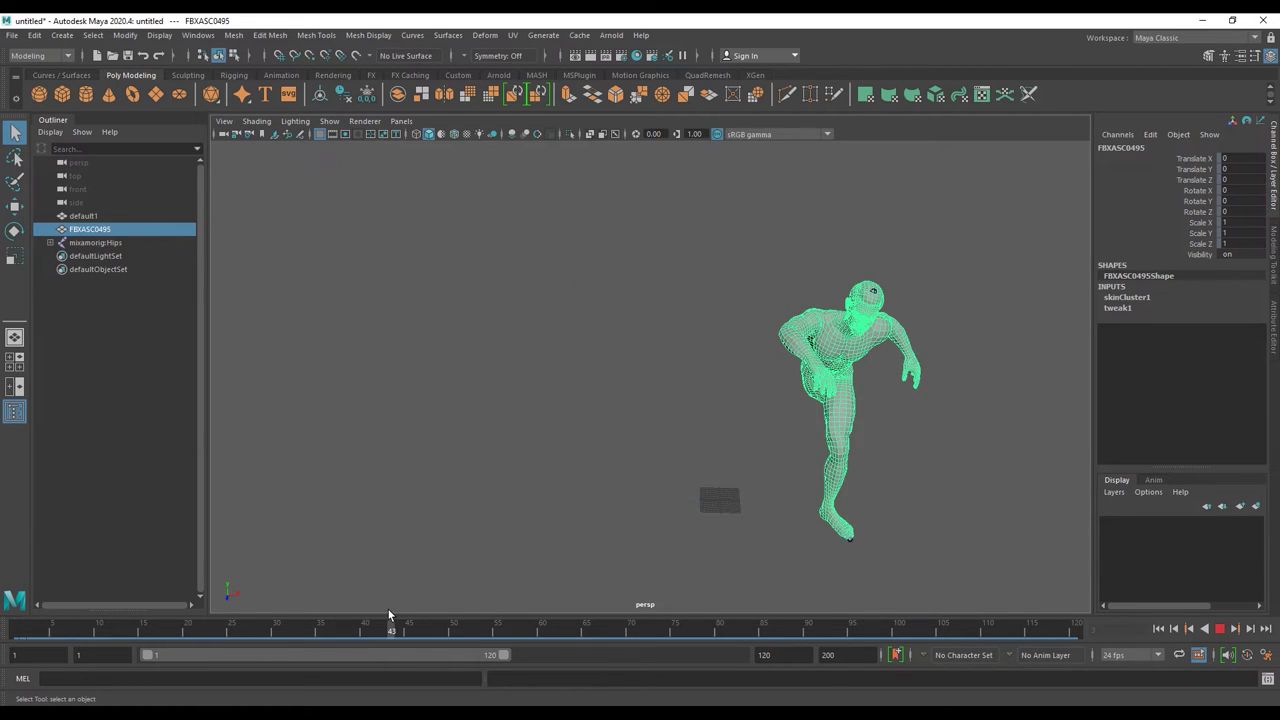
Recentre the view and play the animation with Alt+V, stopping at frame 18
alt+right_drag(830, 318, 914, 369)
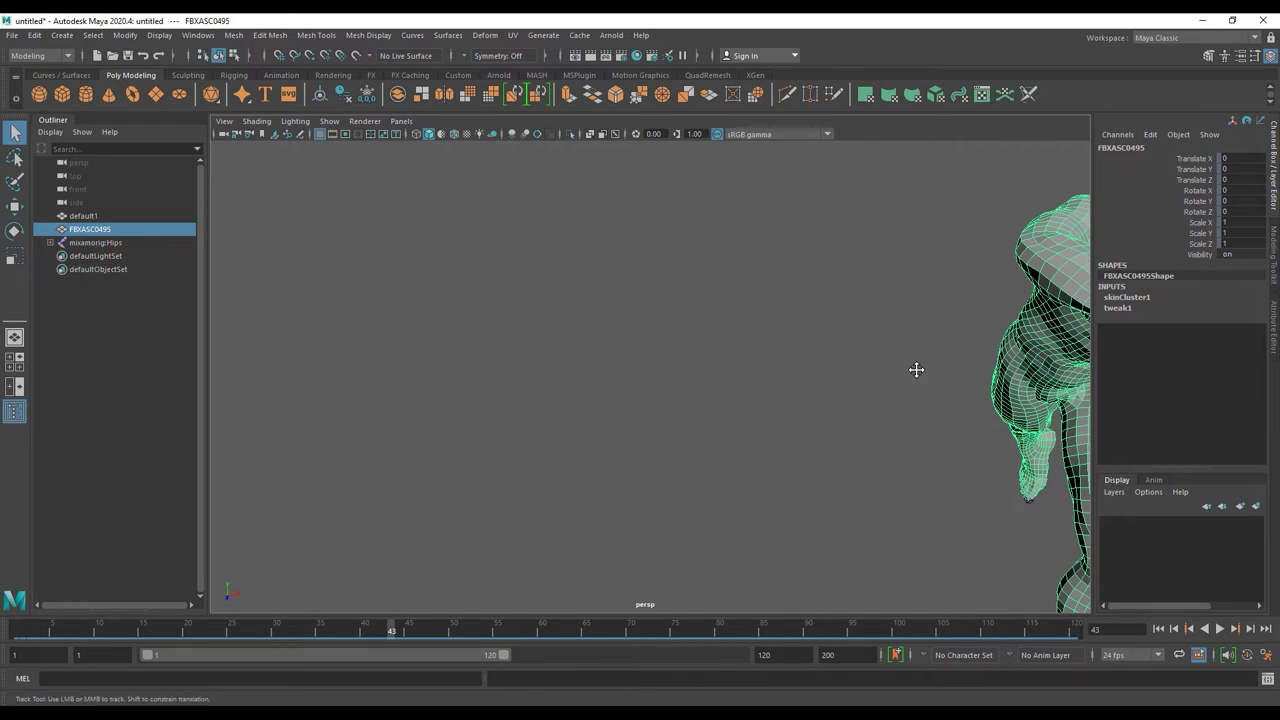
alt+middle_drag(914, 369, 549, 366)
mouse_move(549, 366)
alt+mouse_down()
mouse_move(608, 373)
mouse_move(694, 354)
mouse_move(670, 370)
alt+mouse_up()
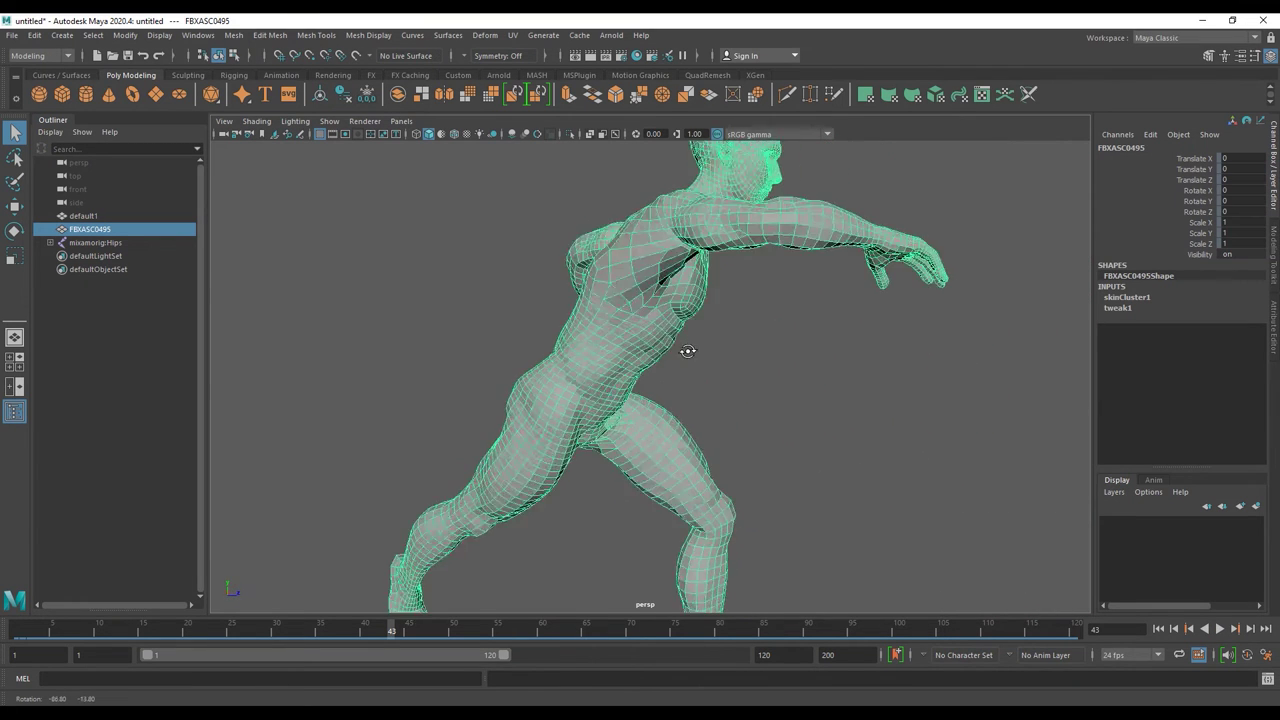
scroll(690, 347, down, 2)
scroll(720, 344, down, 5)
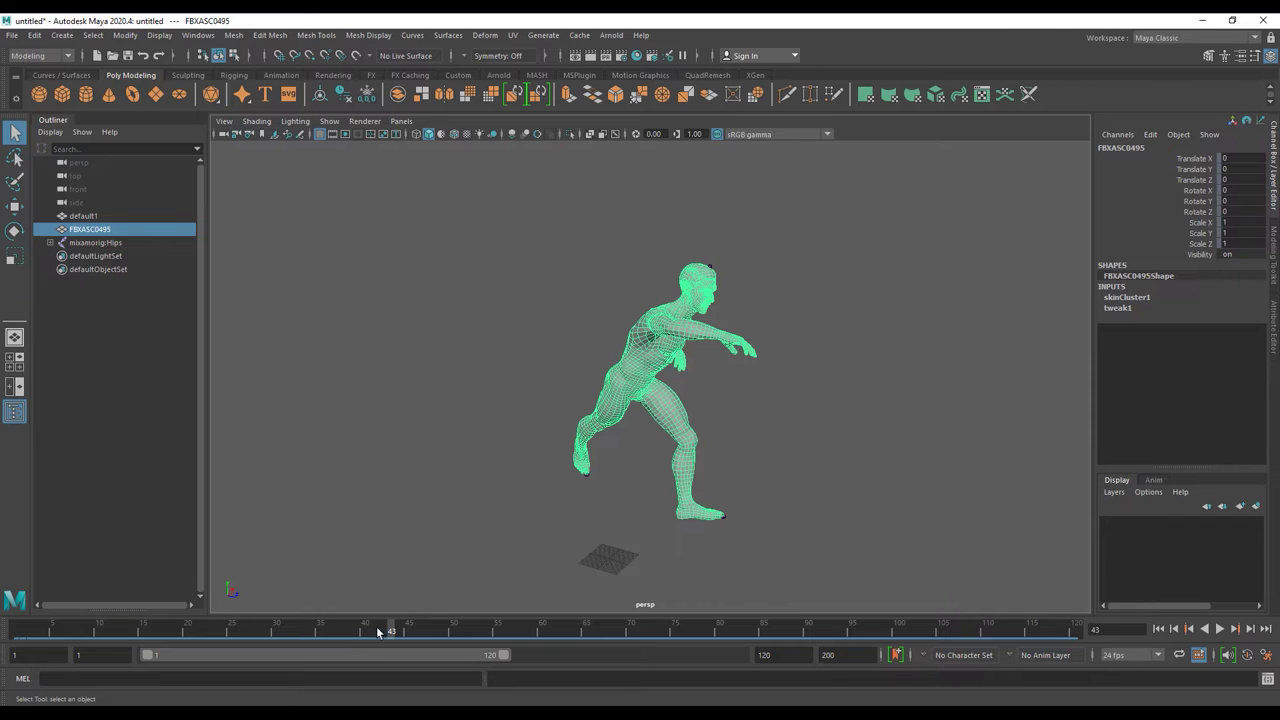
key(alt+v)
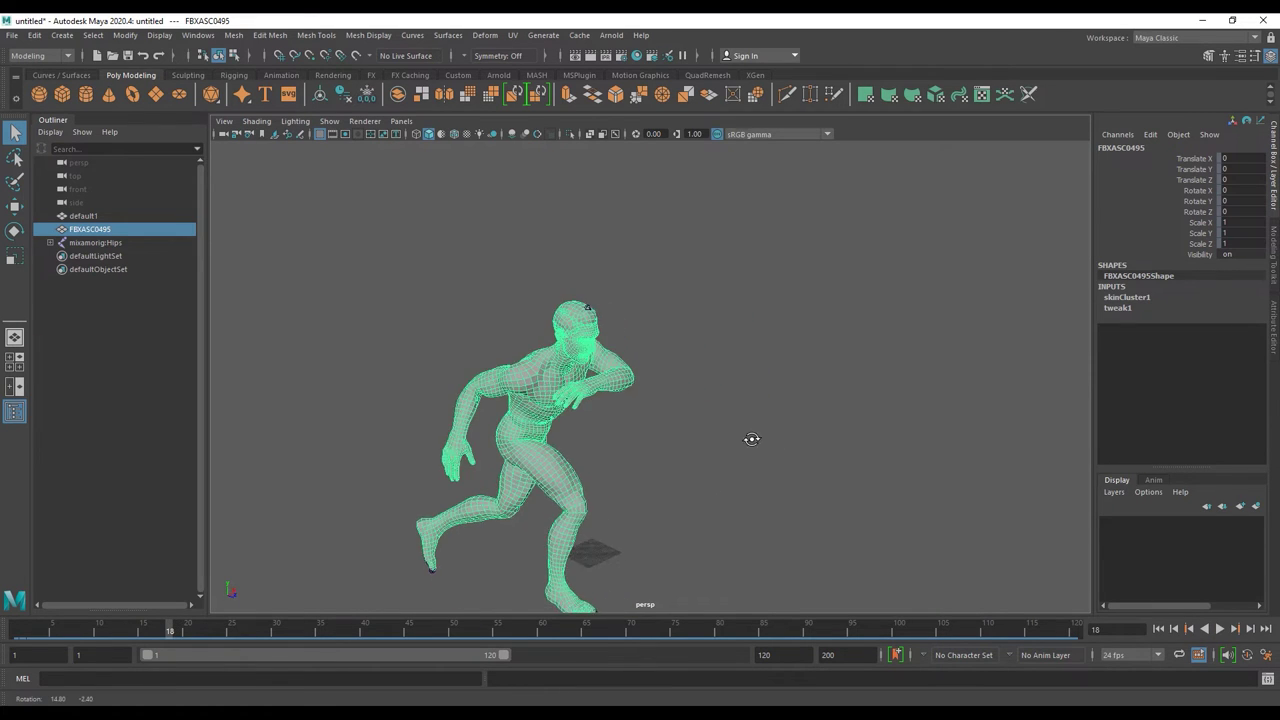
key(alt+v)
Pan to a side angle on the paused figure and reselect the character mesh
scroll(470, 357, up, 5)
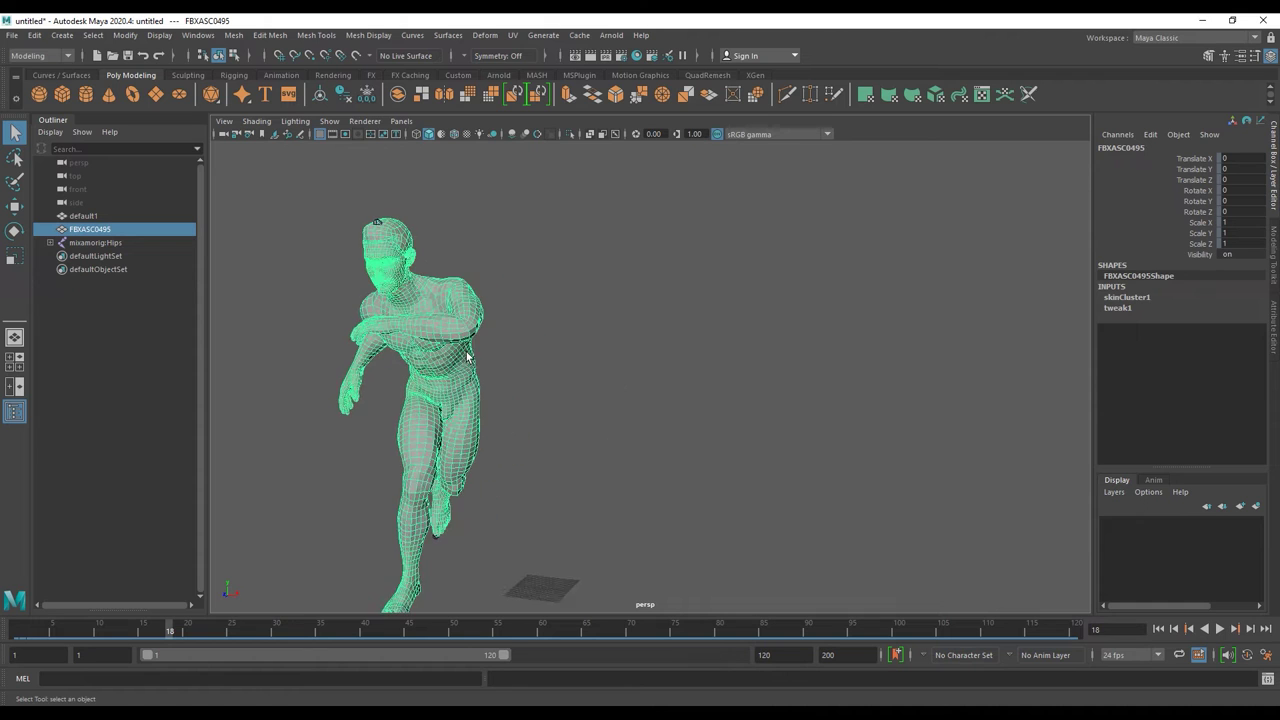
mouse_move(470, 357)
alt+middle_down()
mouse_move(560, 380)
mouse_move(650, 330)
alt+middle_up()
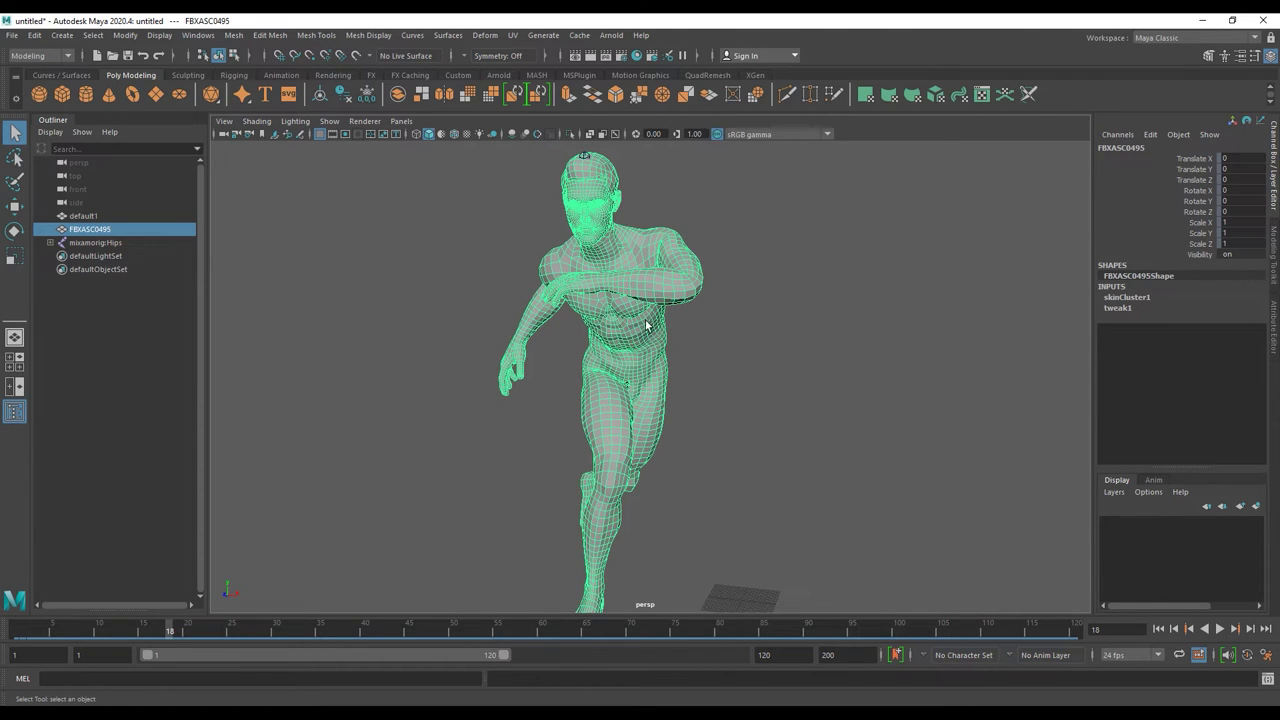
click(743, 331)
mouse_move(743, 331)
alt+mouse_down()
mouse_move(760, 320)
mouse_move(654, 313)
mouse_move(737, 309)
alt+mouse_up()
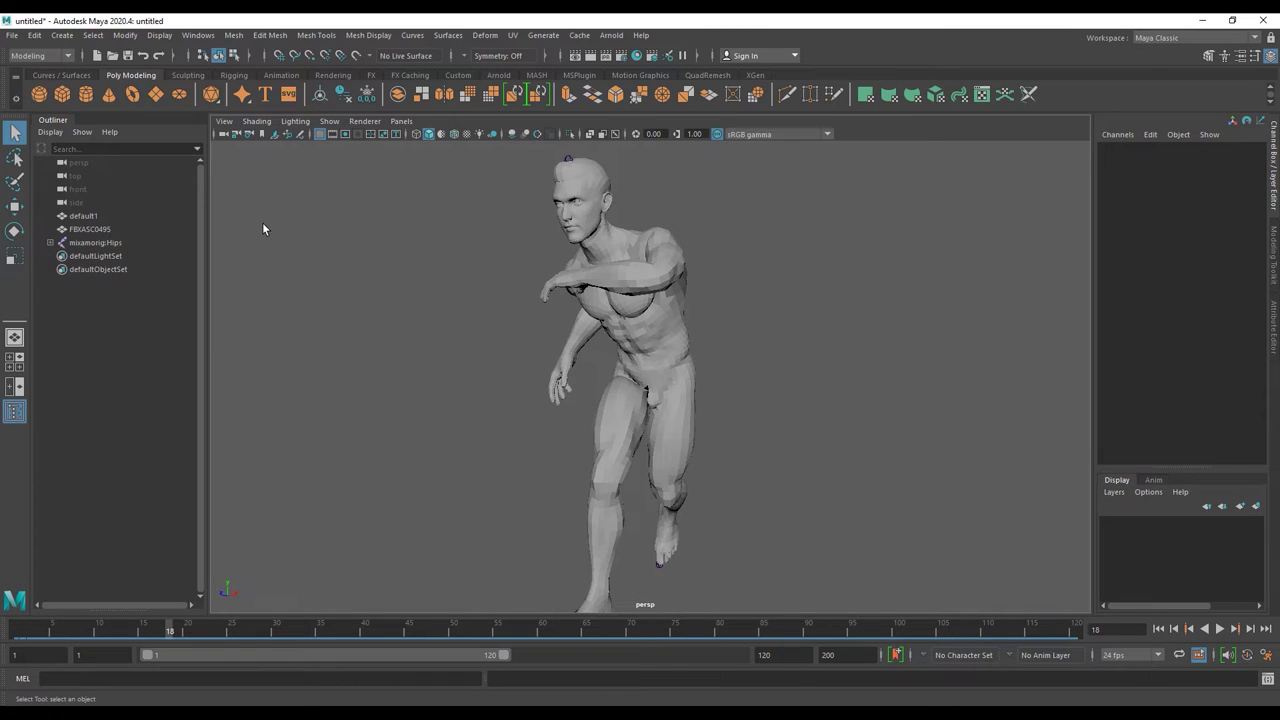
click(632, 296)
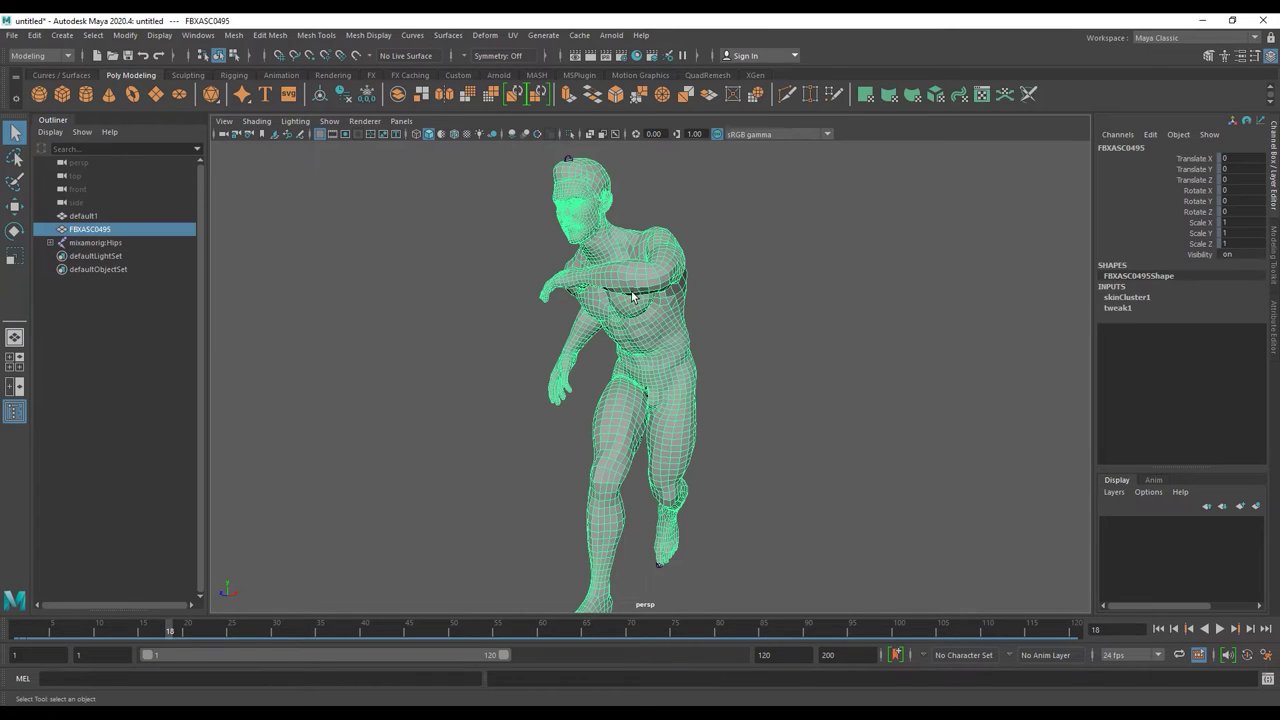
Select mixamorig:Hips and switch the viewport to wireframe display
click(96, 243)
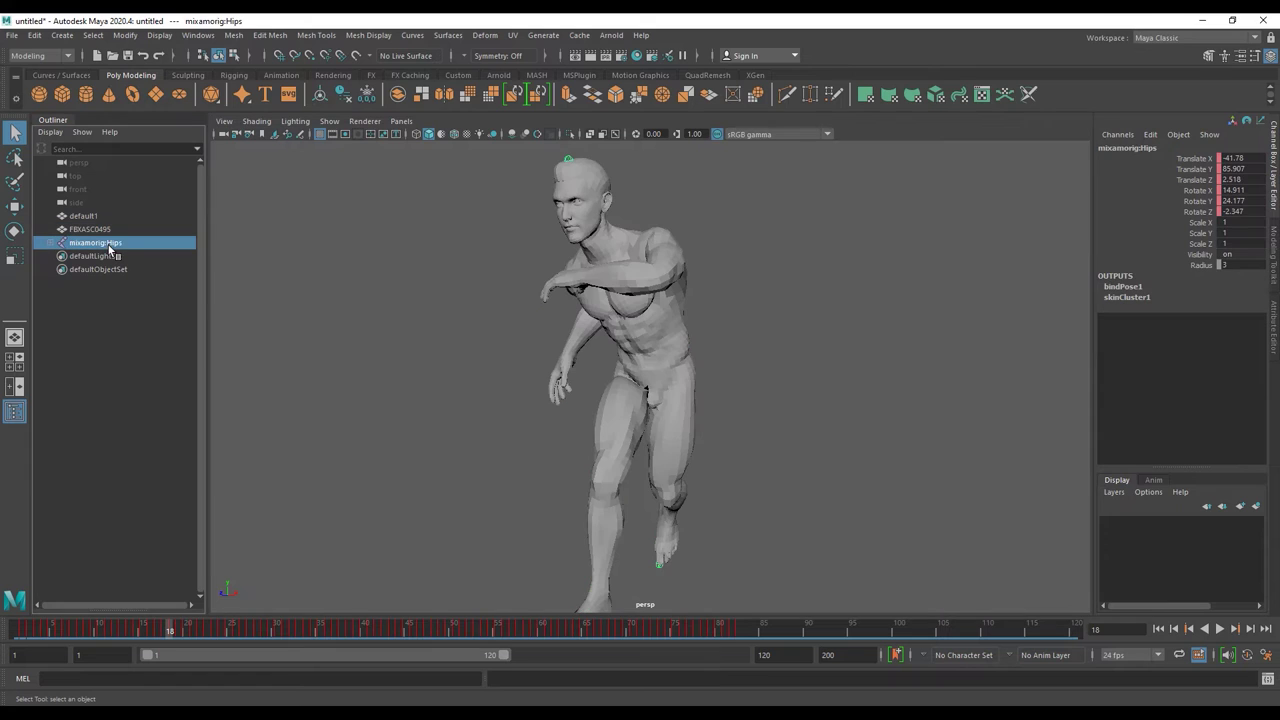
click(417, 136)
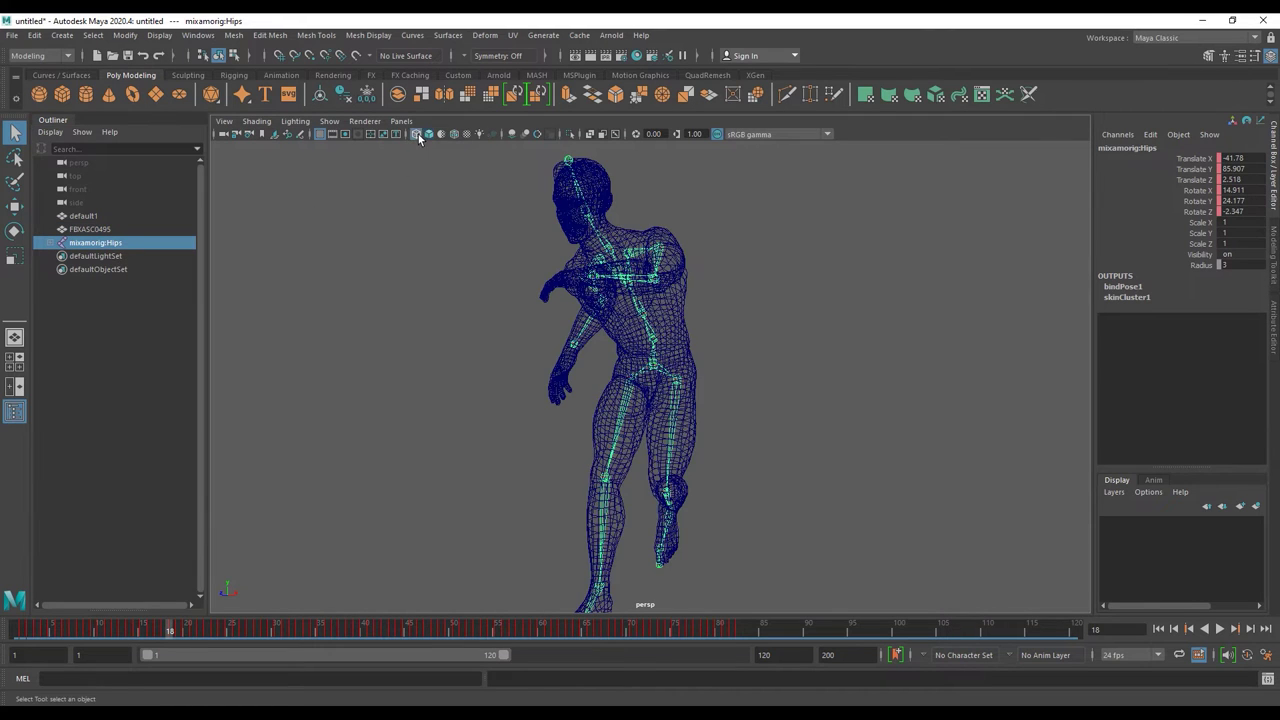
alt+drag(734, 283, 604, 333)
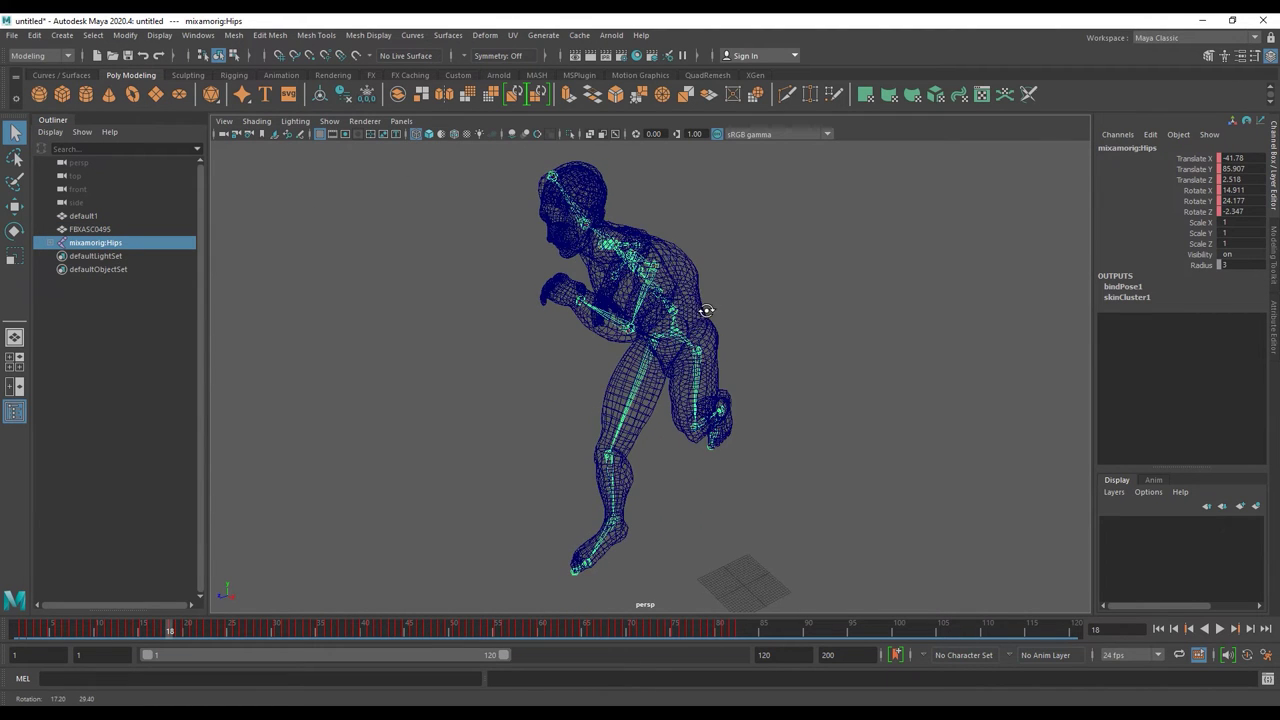
Select the LeftForeArm joint and move it up, left, and along Z
click(631, 331)
scroll(629, 318, up, 3)
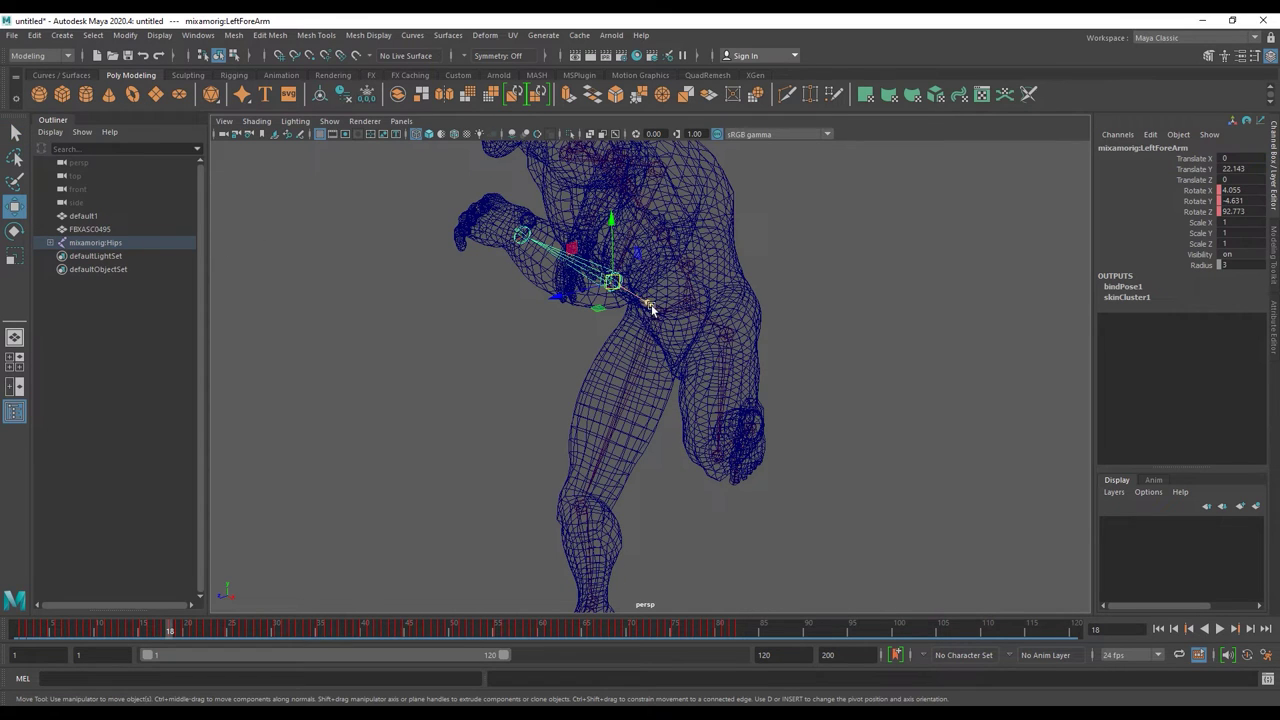
middle_drag(651, 310, 630, 291)
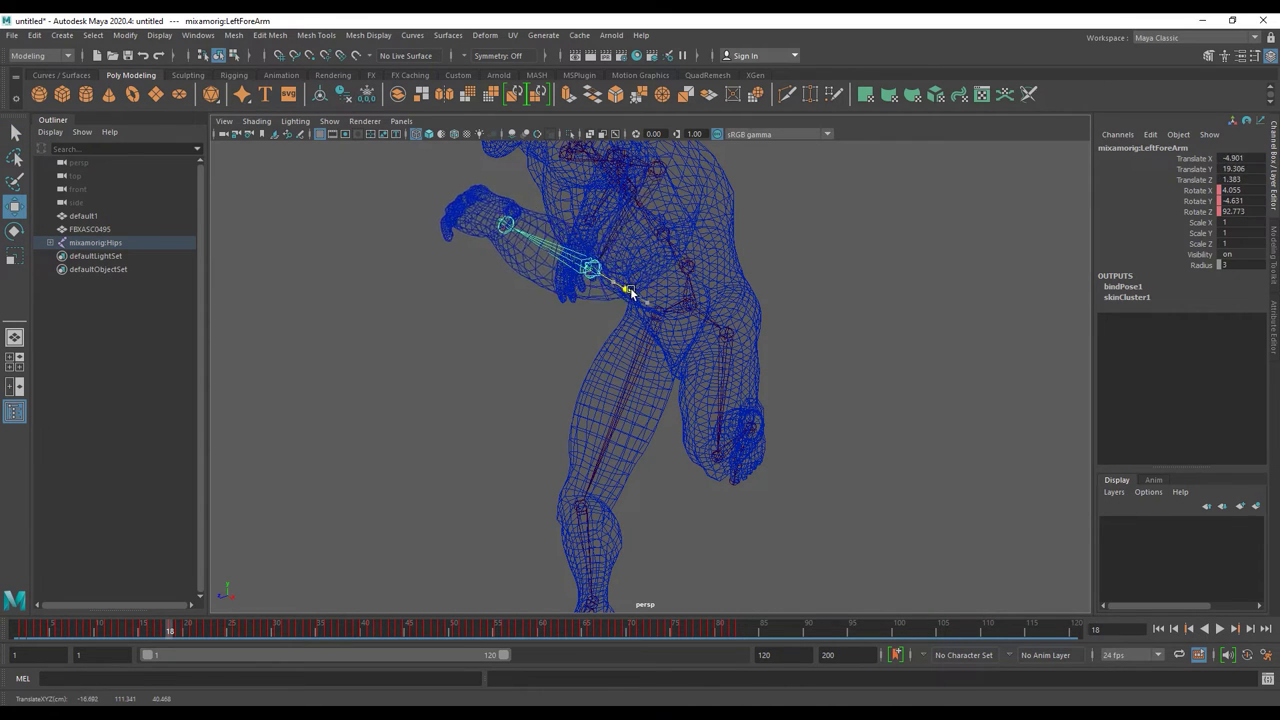
mouse_move(572, 268)
alt+mouse_down()
mouse_move(629, 286)
mouse_move(597, 311)
alt+mouse_up()
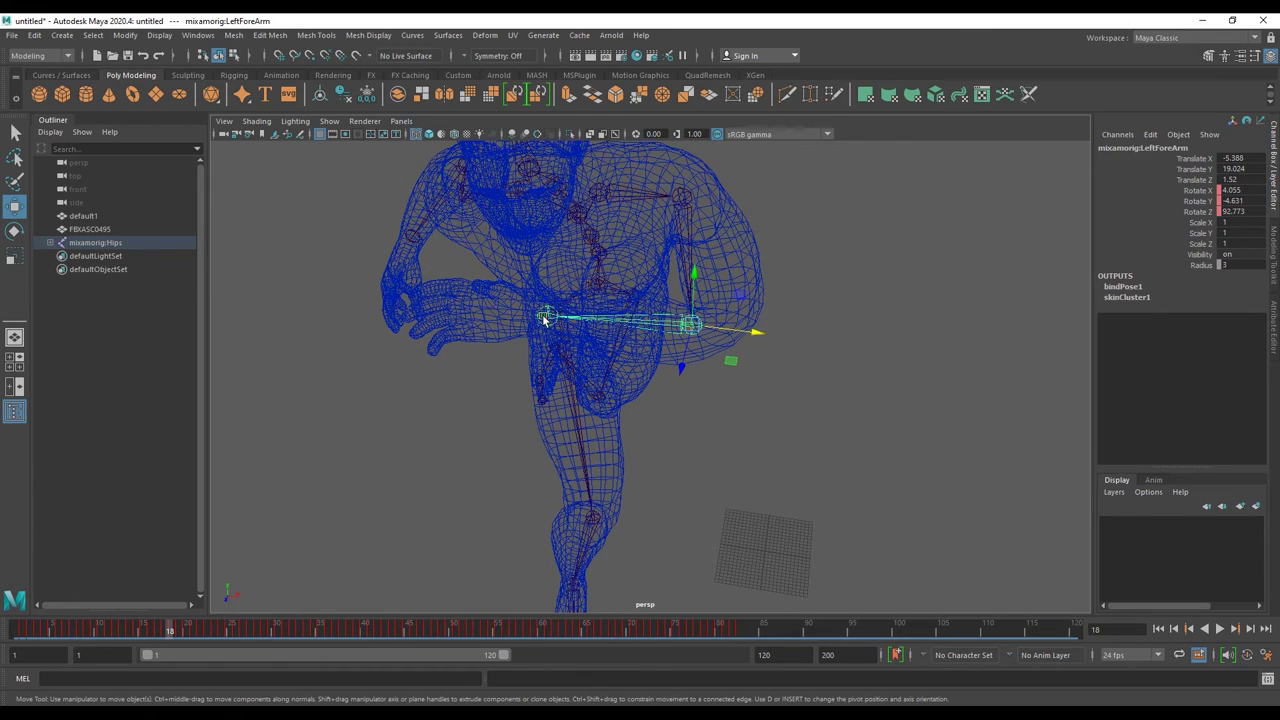
drag(533, 352, 524, 384)
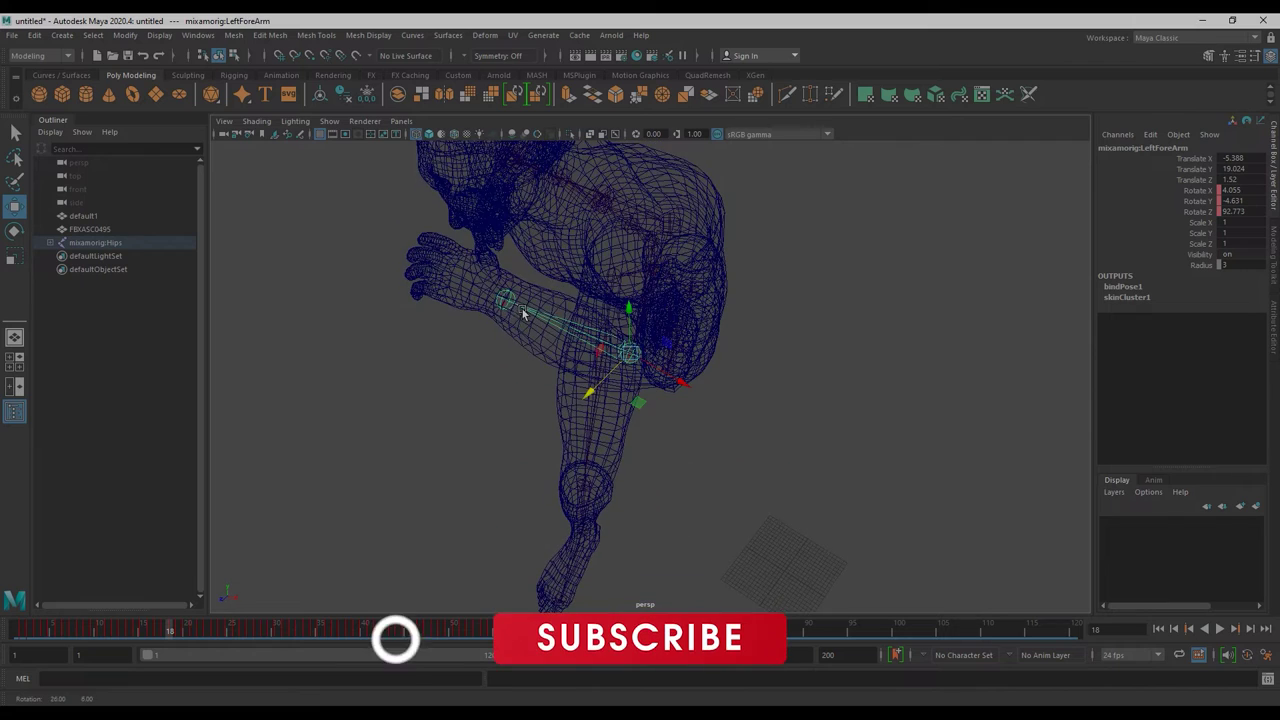
Rotate the left forearm downward with the Rotate tool and fine-tune it
alt+drag(522, 314, 513, 289)
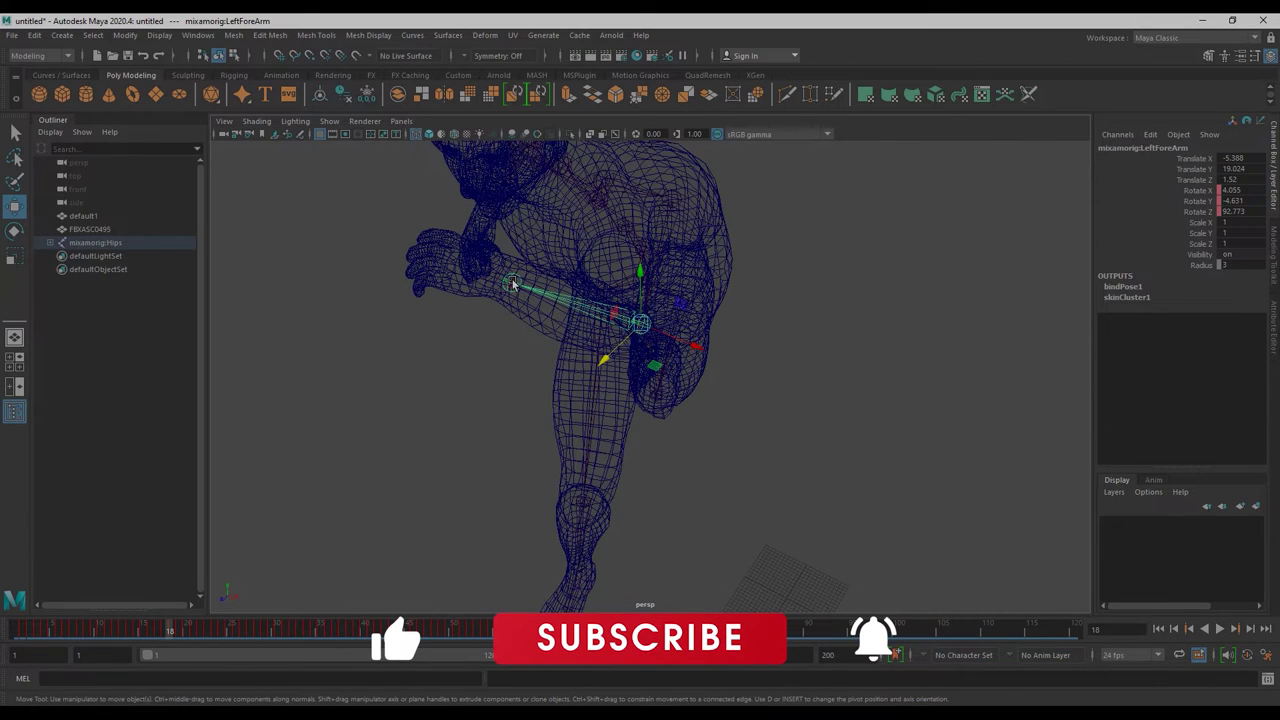
click(14, 231)
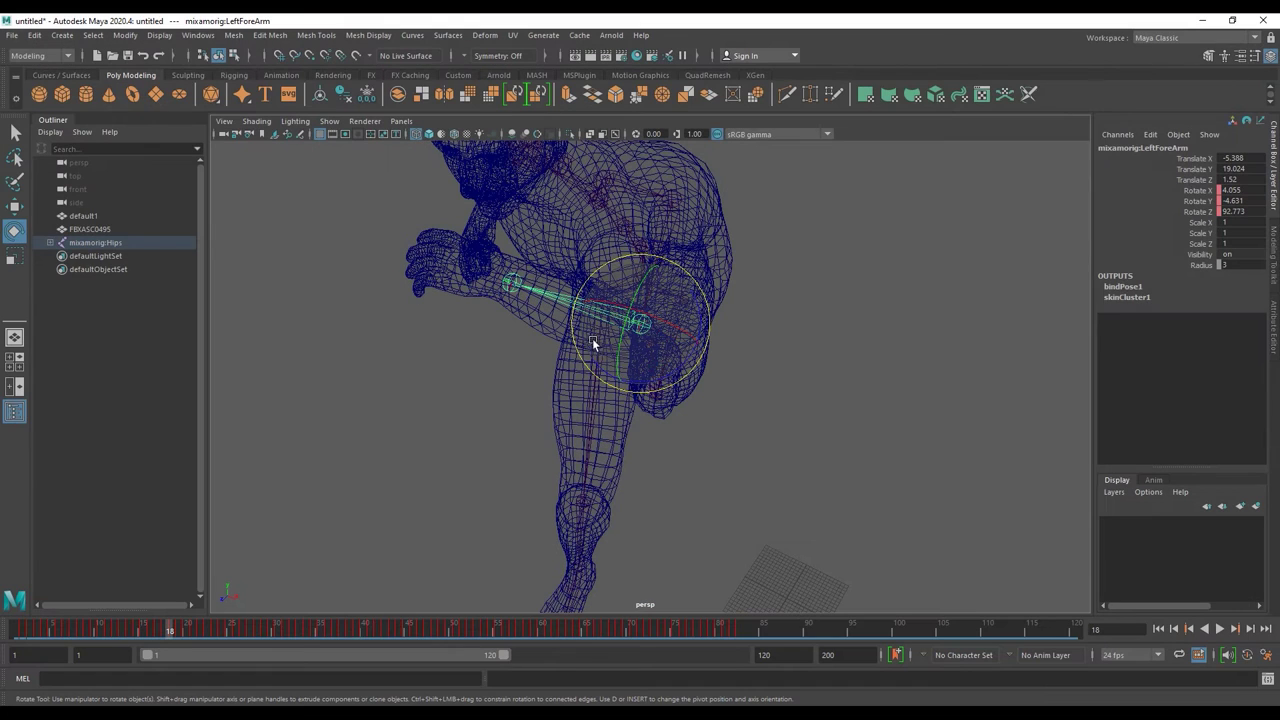
mouse_move(568, 338)
mouse_down()
mouse_move(589, 383)
mouse_move(580, 378)
mouse_up()
mouse_move(580, 378)
alt+mouse_down()
mouse_move(530, 350)
mouse_move(551, 351)
mouse_move(546, 363)
mouse_move(481, 364)
mouse_move(394, 348)
mouse_move(534, 386)
mouse_move(463, 374)
mouse_move(503, 403)
mouse_move(546, 378)
mouse_move(469, 328)
mouse_move(435, 356)
alt+mouse_up()
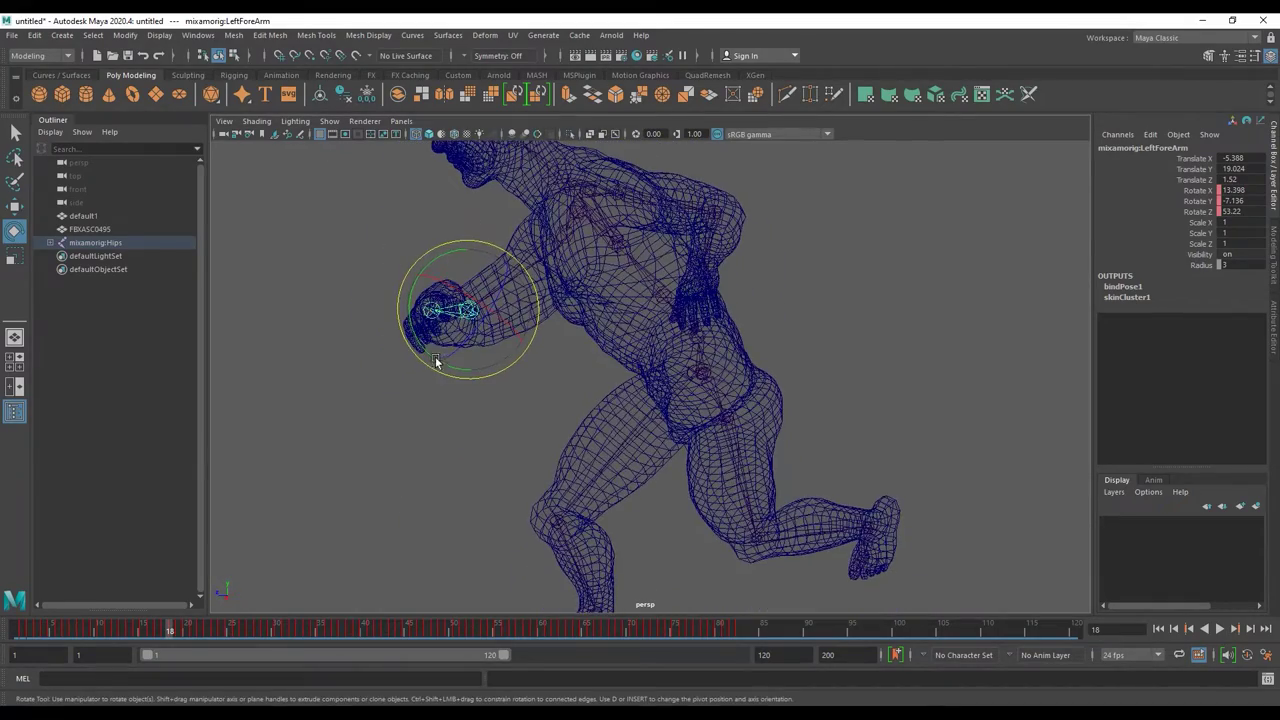
mouse_move(492, 302)
alt+mouse_down()
mouse_move(620, 277)
mouse_move(599, 306)
mouse_move(562, 304)
alt+mouse_up()
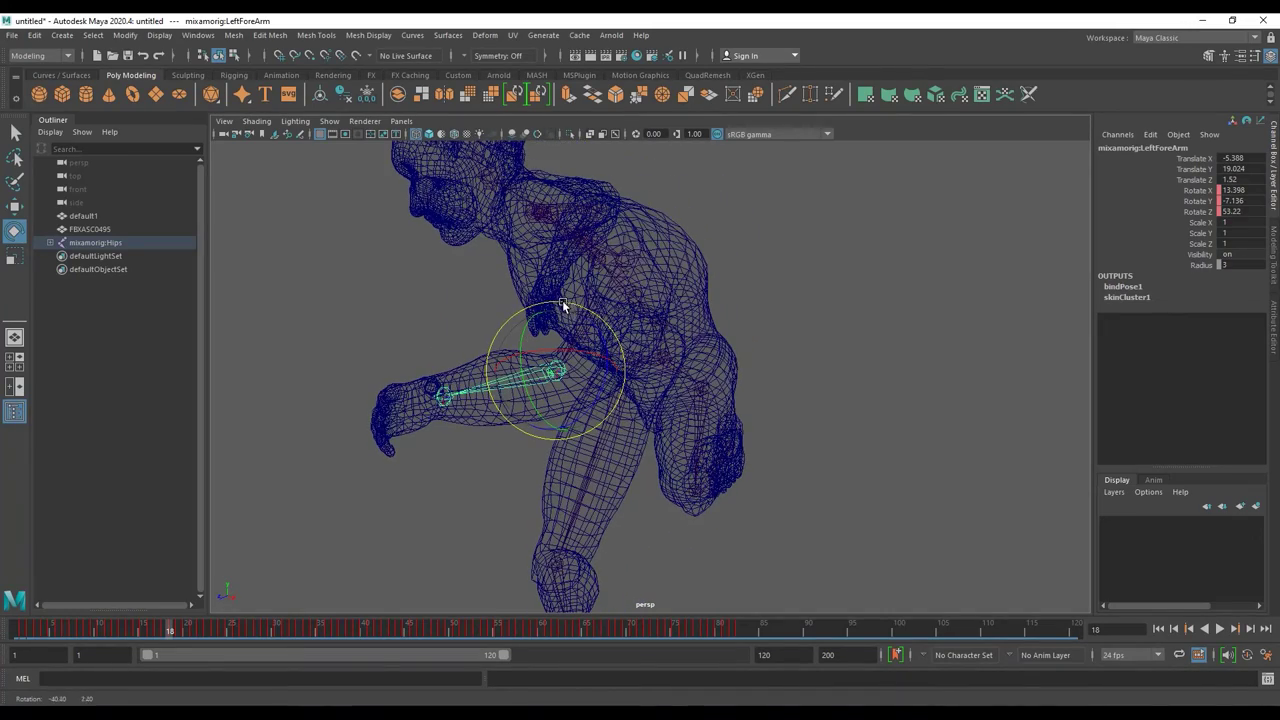
Rotate the LeftArm shoulder joint so the forearm swings down
click(627, 254)
mouse_move(612, 208)
mouse_down()
mouse_move(598, 262)
mouse_move(563, 294)
mouse_move(593, 297)
mouse_up()
alt+drag(460, 317, 501, 306)
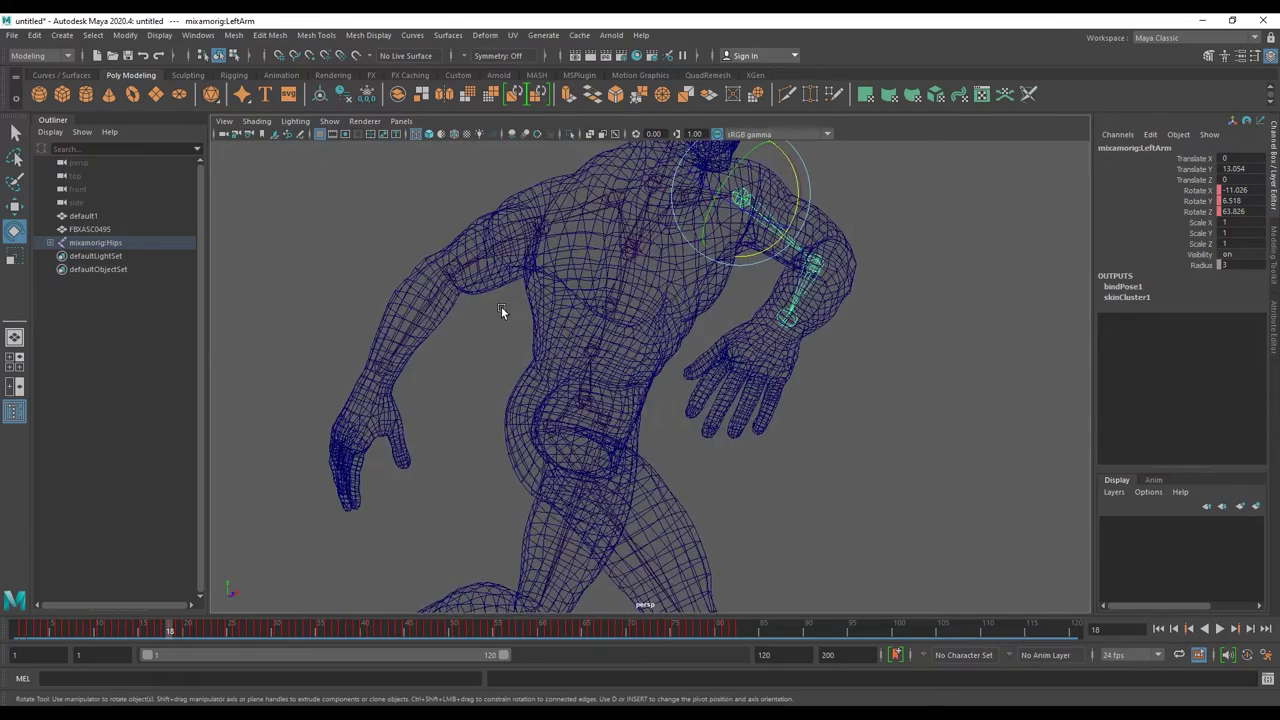
scroll(501, 306, down, 3)
mouse_move(777, 339)
alt+mouse_down()
mouse_move(537, 342)
mouse_move(484, 303)
alt+mouse_up()
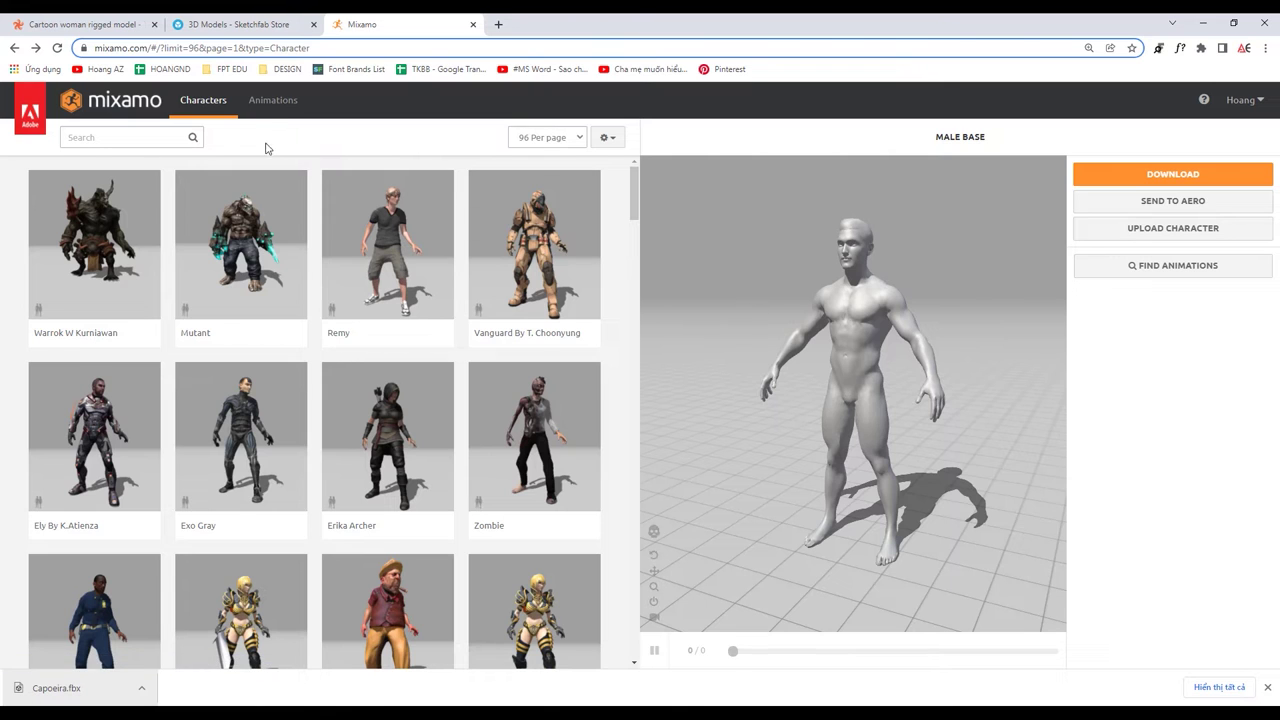
Download the Male Base character from Mixamo's Animations tab and return to Maya
click(265, 113)
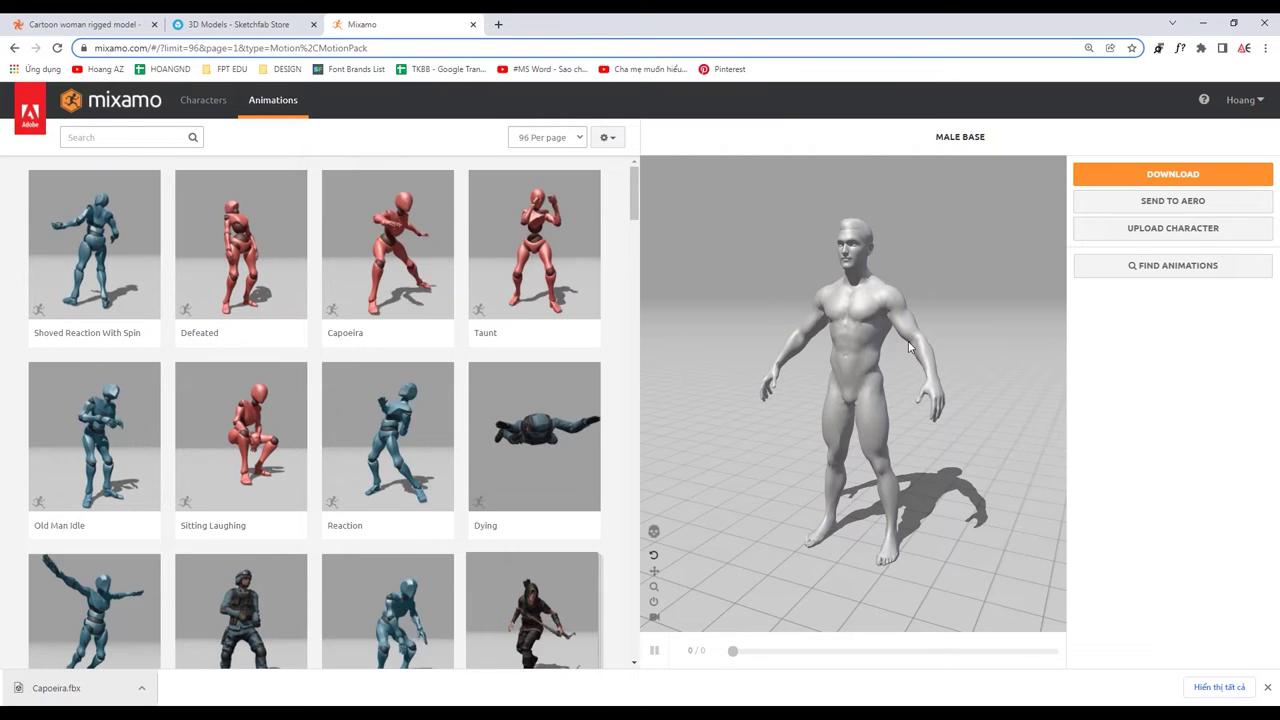
click(1160, 178)
click(846, 289)
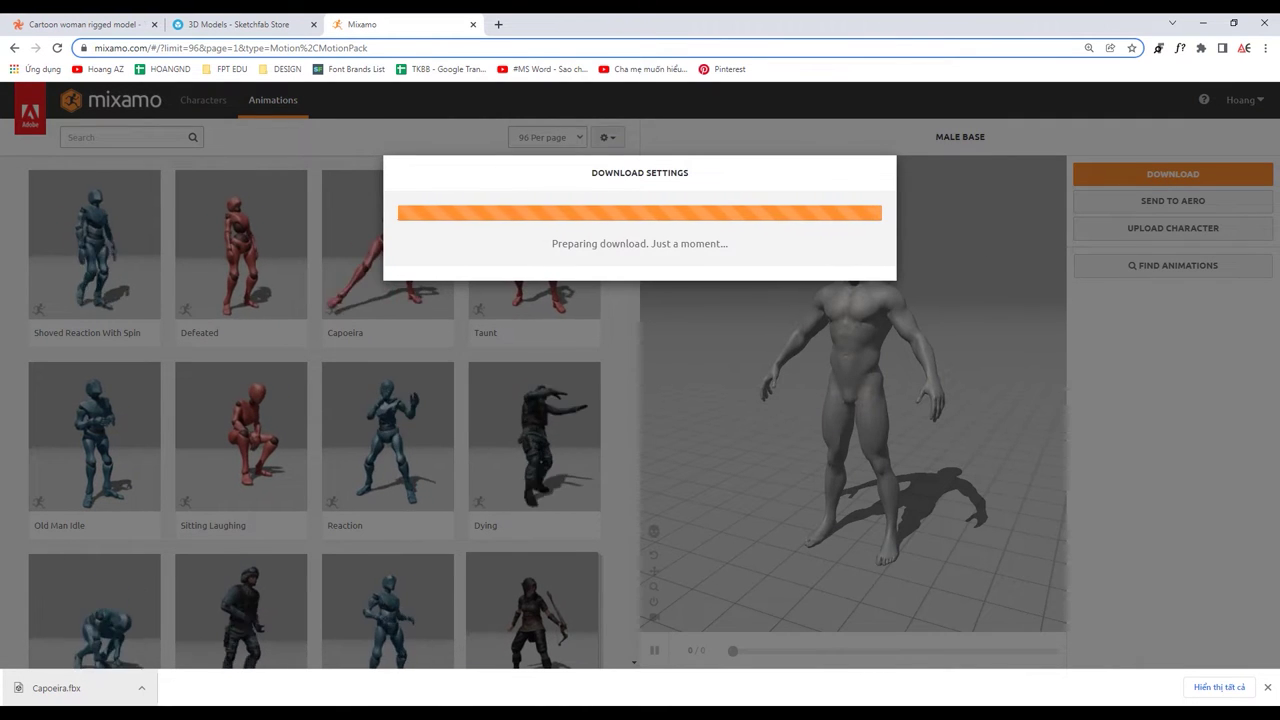
click(500, 641)
Clear the current Maya scene, discarding unsaved changes
click(764, 458)
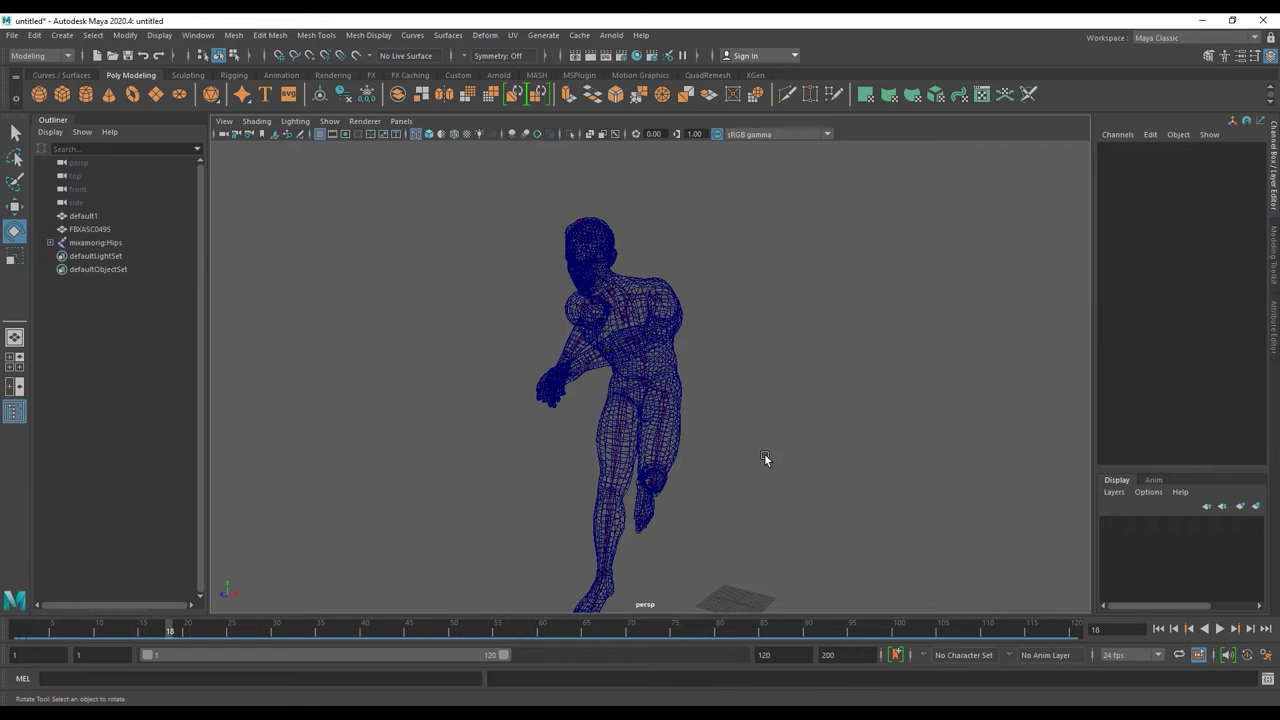
key(ctrl+o)
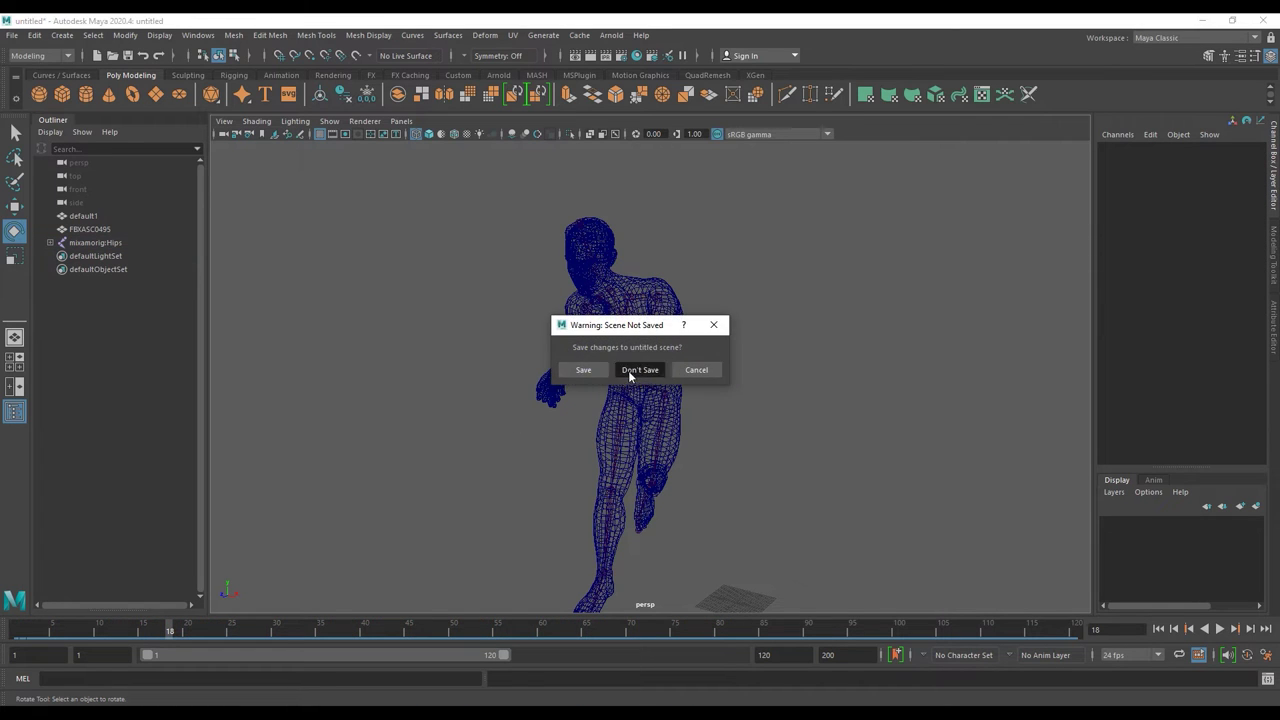
click(630, 372)
Drag the downloaded Male Base file from the browser into Maya and frame it
click(375, 712)
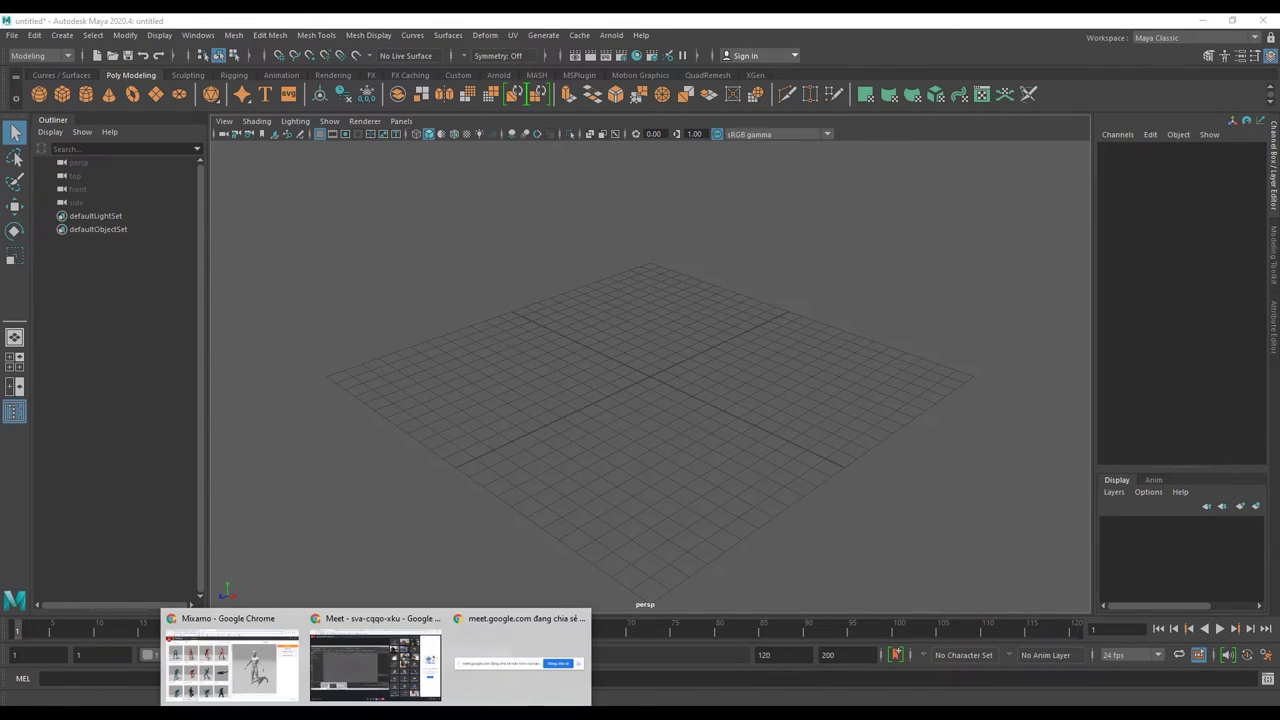
click(258, 680)
drag(55, 688, 507, 673)
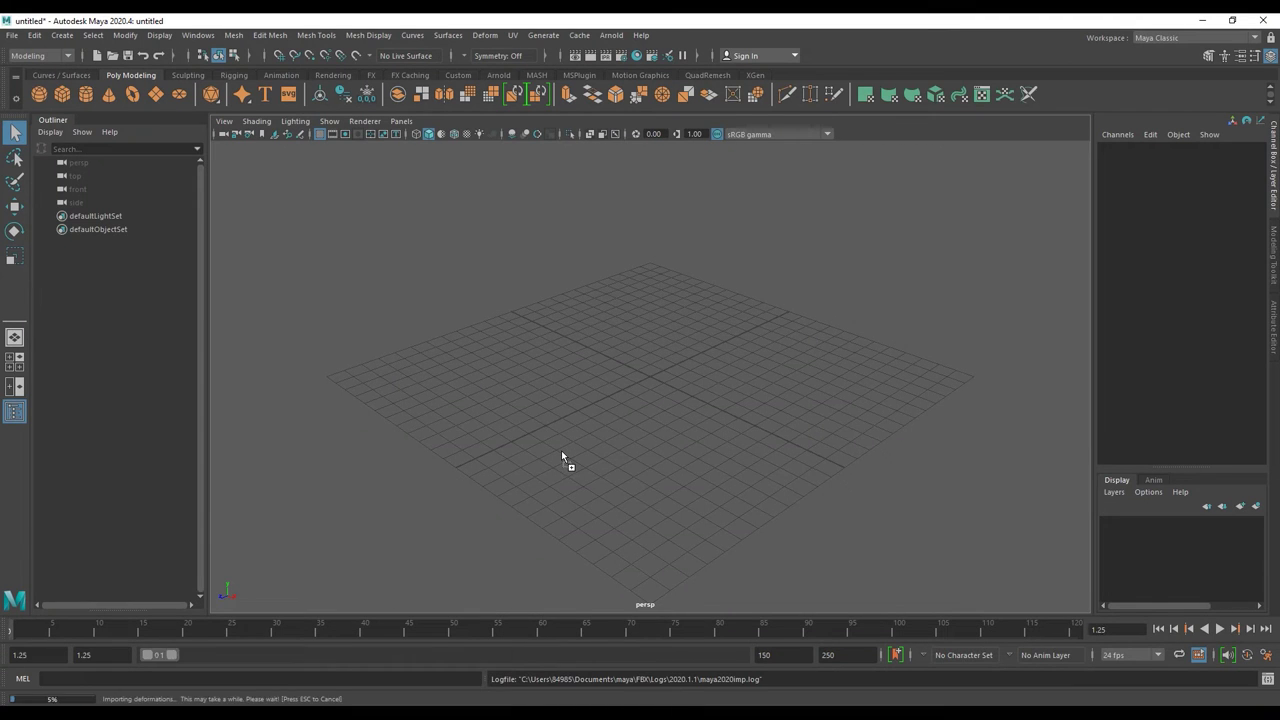
key(f)
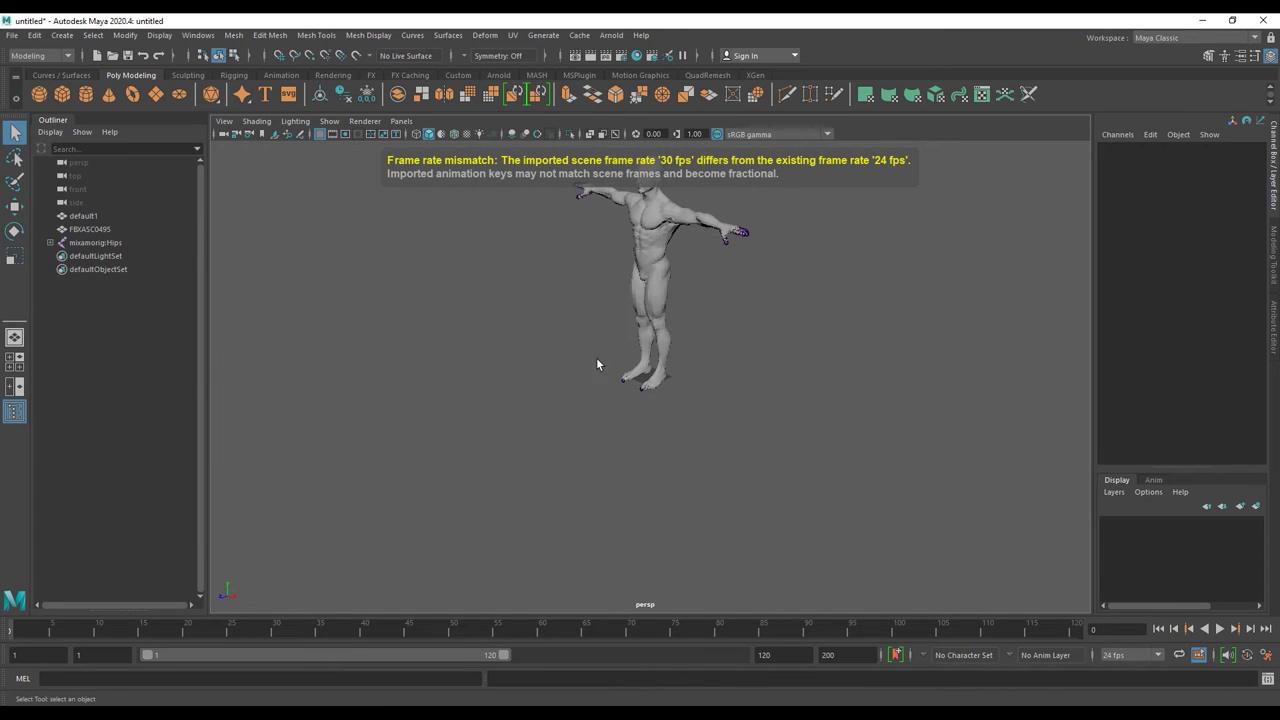
mouse_move(600, 363)
alt+mouse_down()
mouse_move(677, 329)
mouse_move(633, 367)
mouse_move(811, 380)
alt+mouse_up()
scroll(633, 367, up, 3)
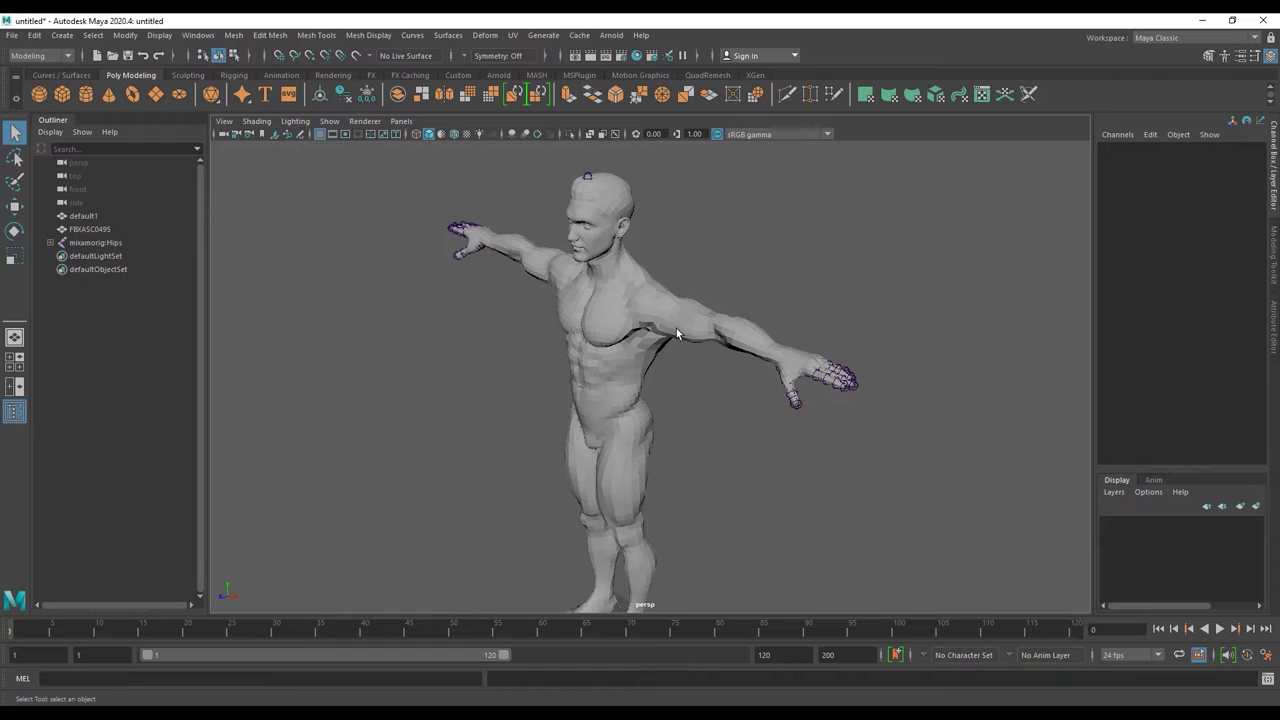
Show the character in wireframe and select mixamorig:Hips to reveal the skeleton
scroll(677, 334, up, 2)
alt+middle_drag(677, 334, 660, 369)
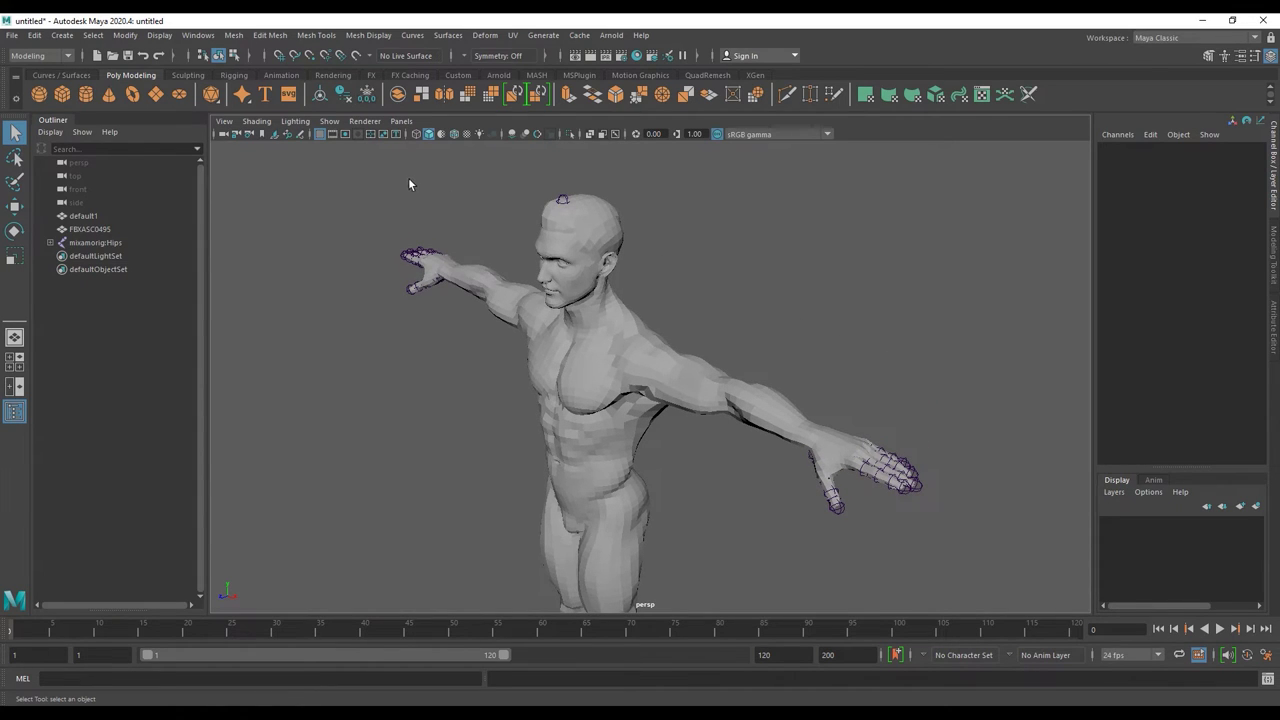
click(417, 136)
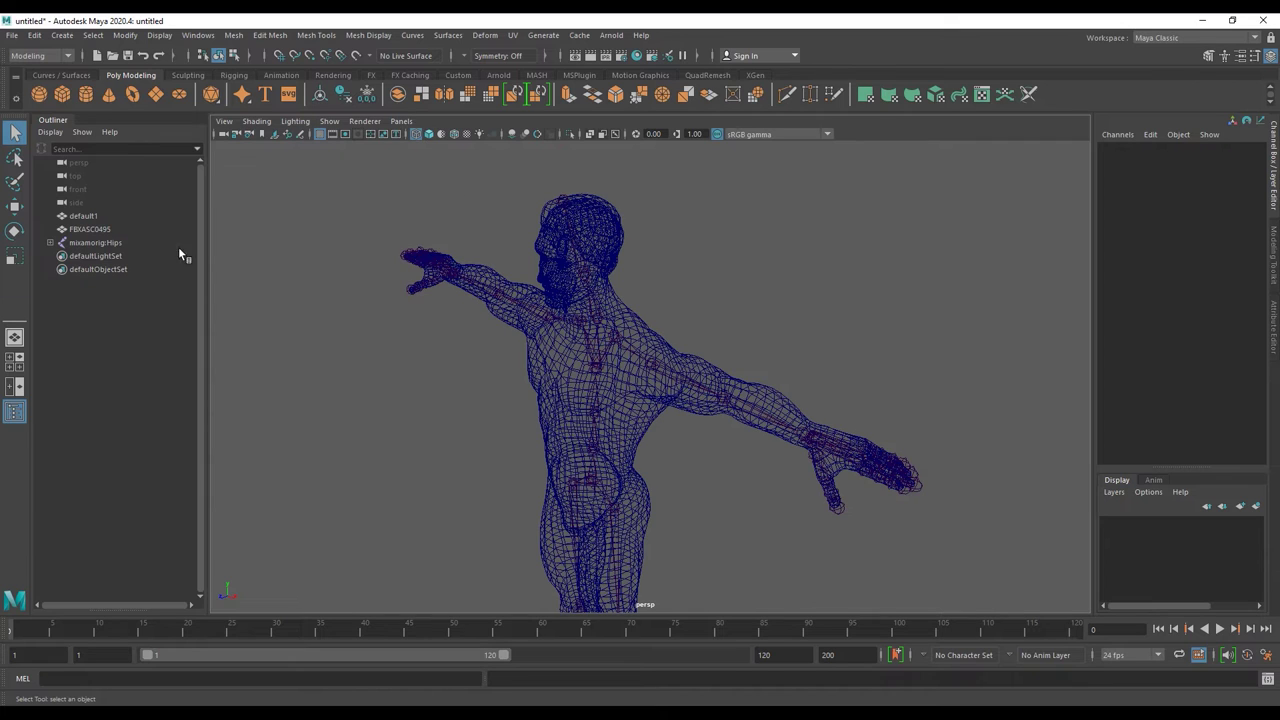
click(94, 242)
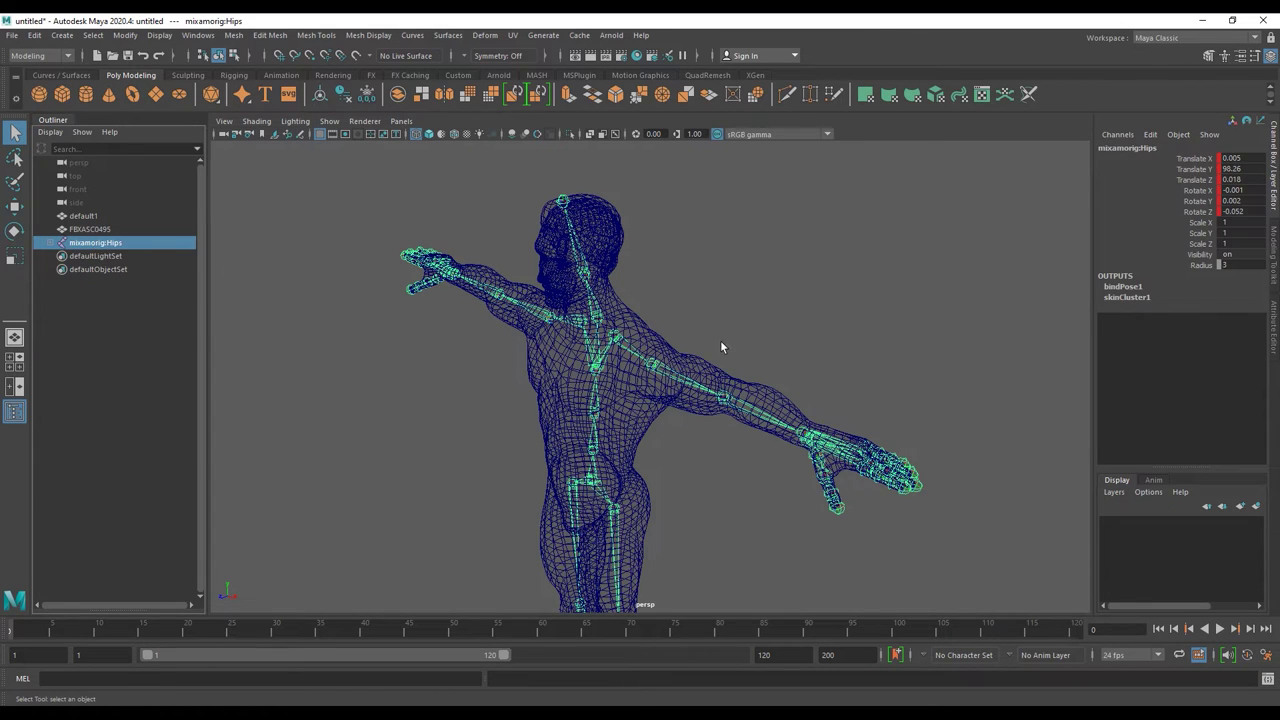
Select the LeftArm joint and rotate the arm down toward the body
click(720, 340)
click(97, 241)
scroll(687, 328, up, 2)
scroll(716, 325, up, 2)
alt+drag(768, 345, 607, 340)
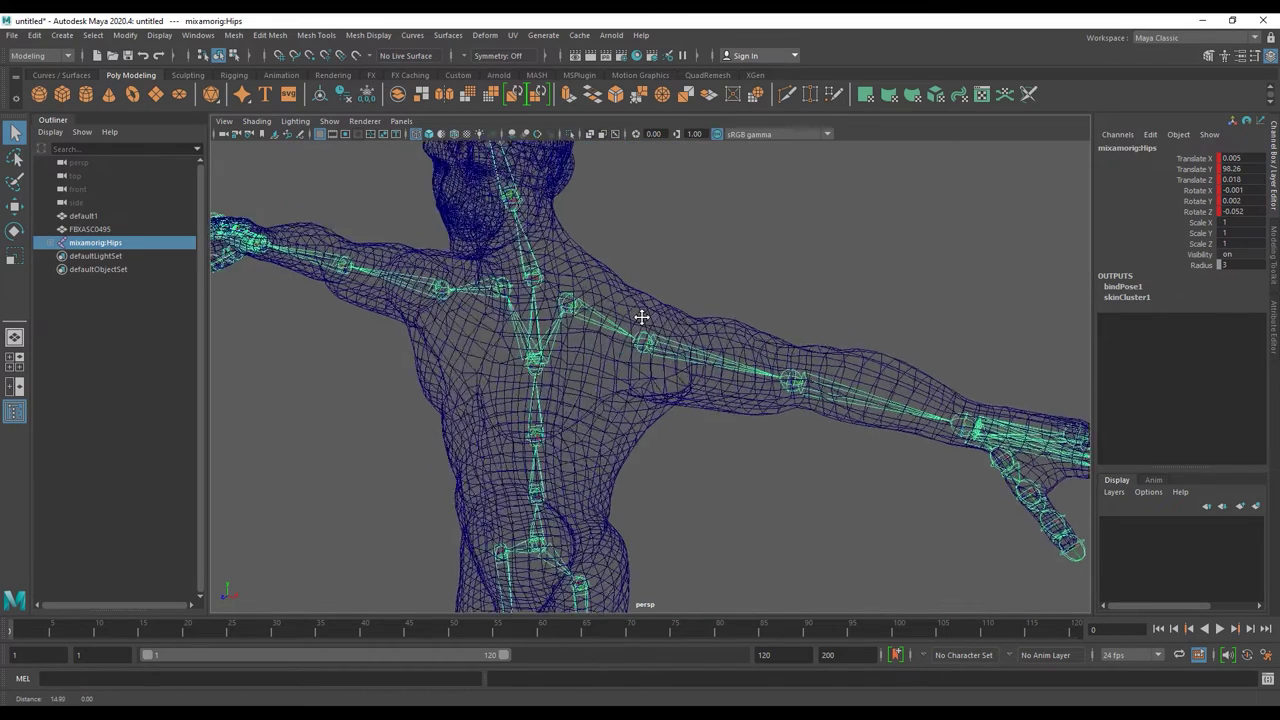
click(593, 342)
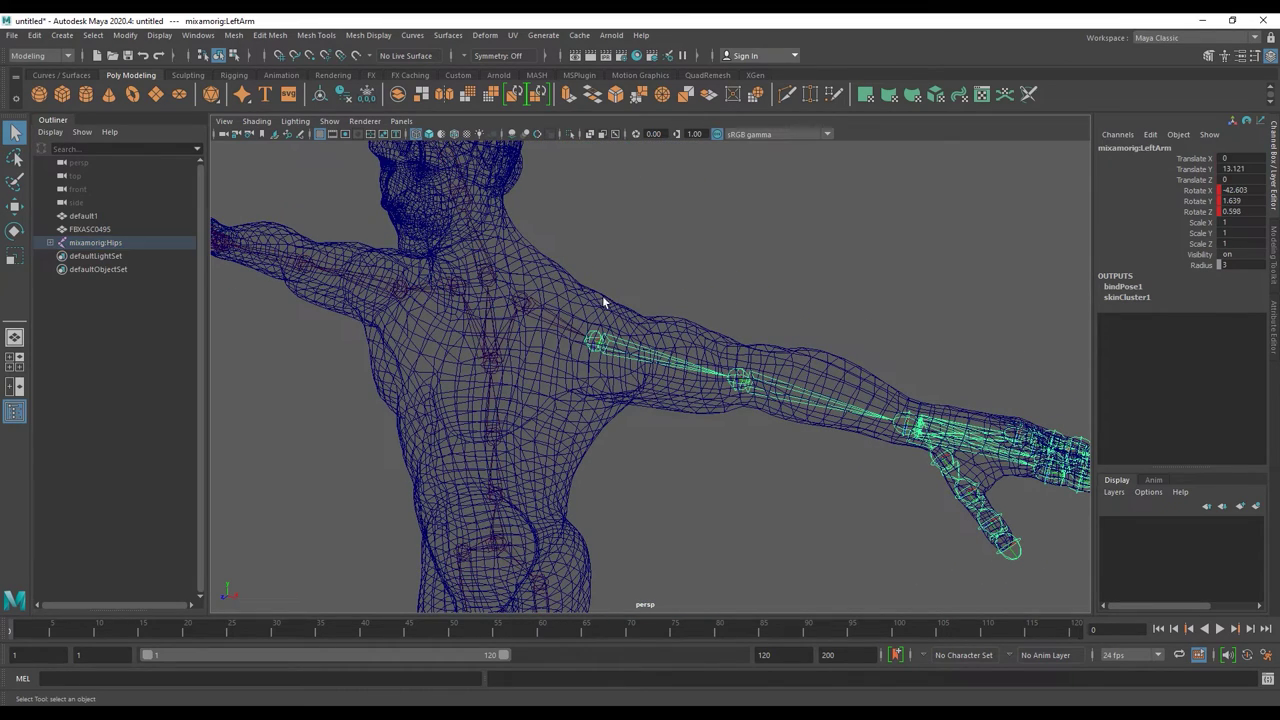
click(602, 295)
click(594, 340)
mouse_move(622, 305)
mouse_down()
mouse_move(626, 330)
mouse_move(594, 346)
mouse_move(653, 338)
mouse_up()
View the figure from the side and rotate the LeftHand joint at the wrist
mouse_move(653, 333)
alt+right_down()
mouse_move(484, 266)
mouse_move(635, 351)
alt+right_up()
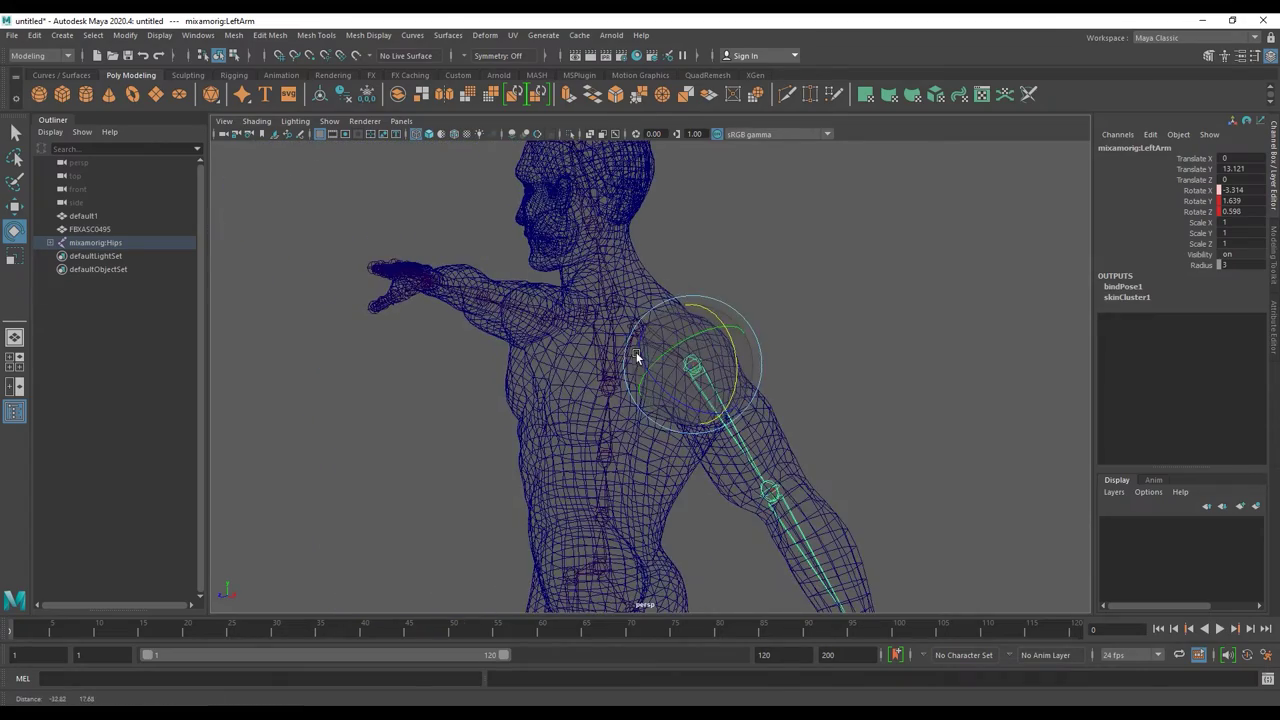
alt+drag(603, 351, 633, 345)
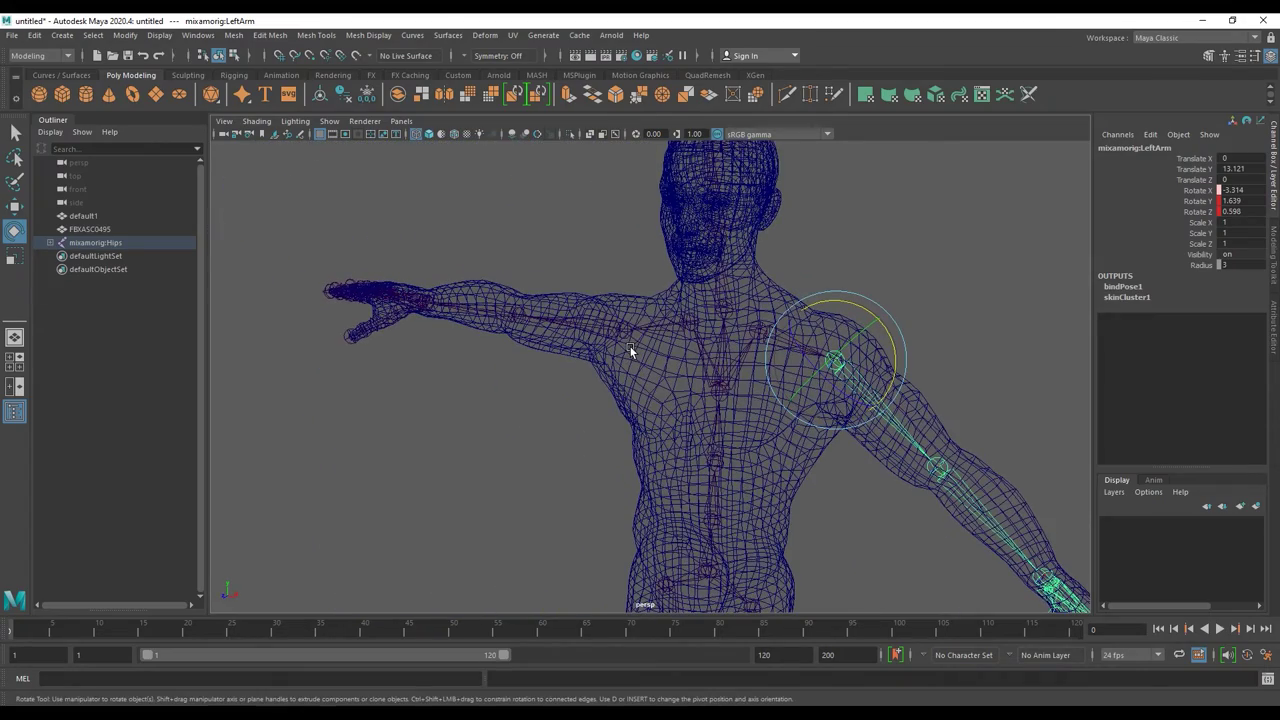
alt+right_drag(630, 350, 636, 361)
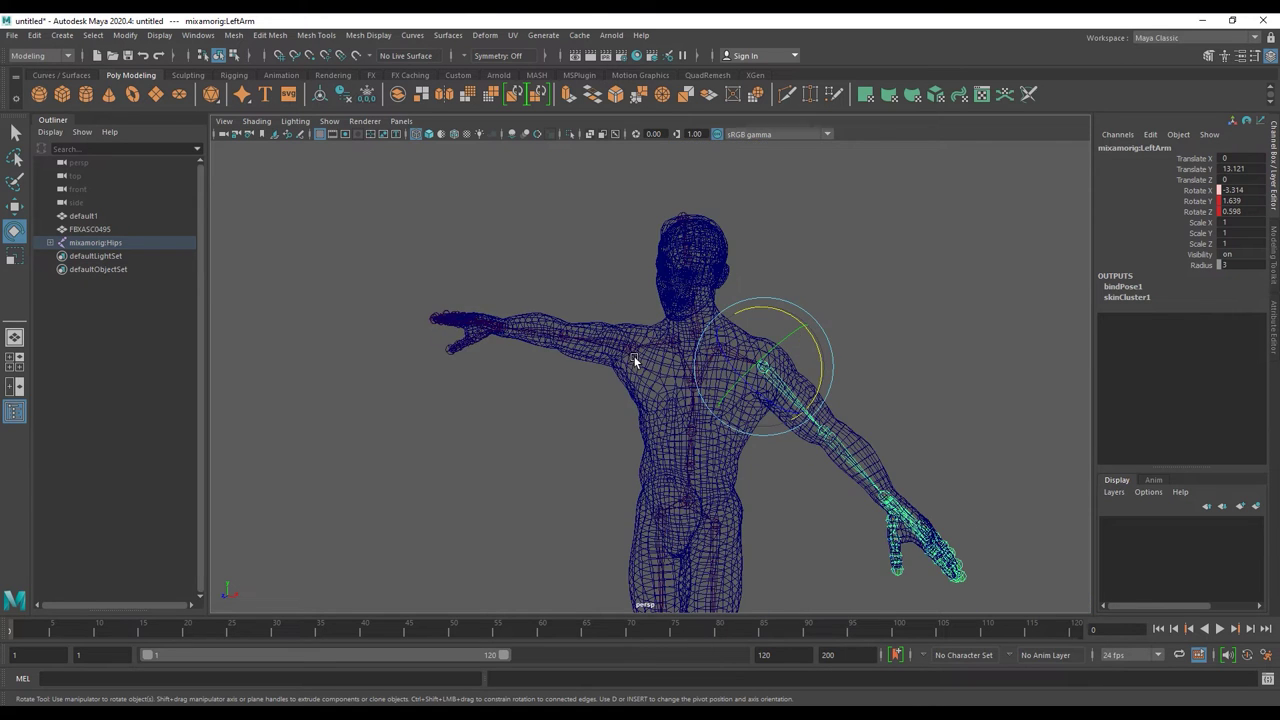
alt+drag(765, 423, 657, 426)
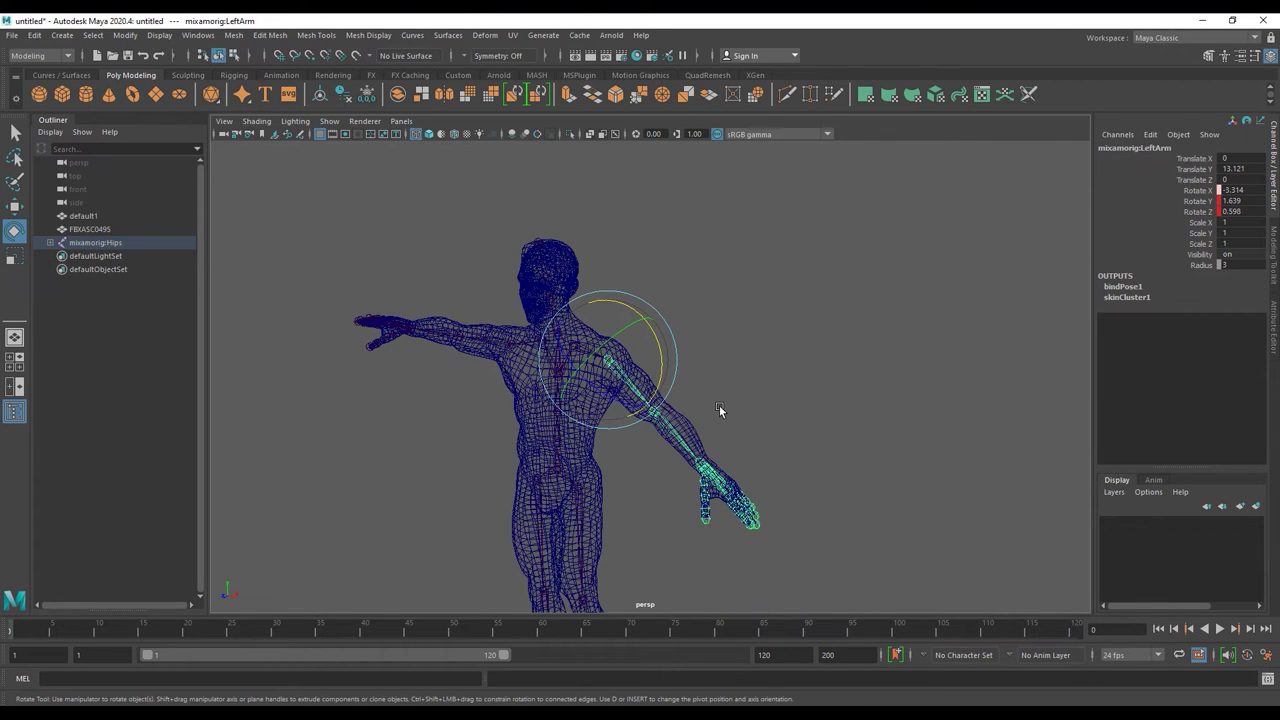
alt+right_drag(719, 405, 703, 392)
mouse_move(703, 392)
alt+mouse_down()
mouse_move(590, 430)
mouse_move(650, 408)
mouse_move(609, 440)
mouse_move(530, 446)
mouse_move(557, 414)
mouse_move(575, 426)
mouse_move(585, 385)
mouse_move(651, 349)
mouse_move(663, 349)
mouse_move(686, 471)
mouse_move(787, 436)
mouse_move(789, 416)
mouse_move(666, 443)
mouse_move(706, 429)
mouse_move(757, 378)
mouse_move(651, 420)
mouse_move(608, 405)
alt+mouse_up()
scroll(757, 378, up, 3)
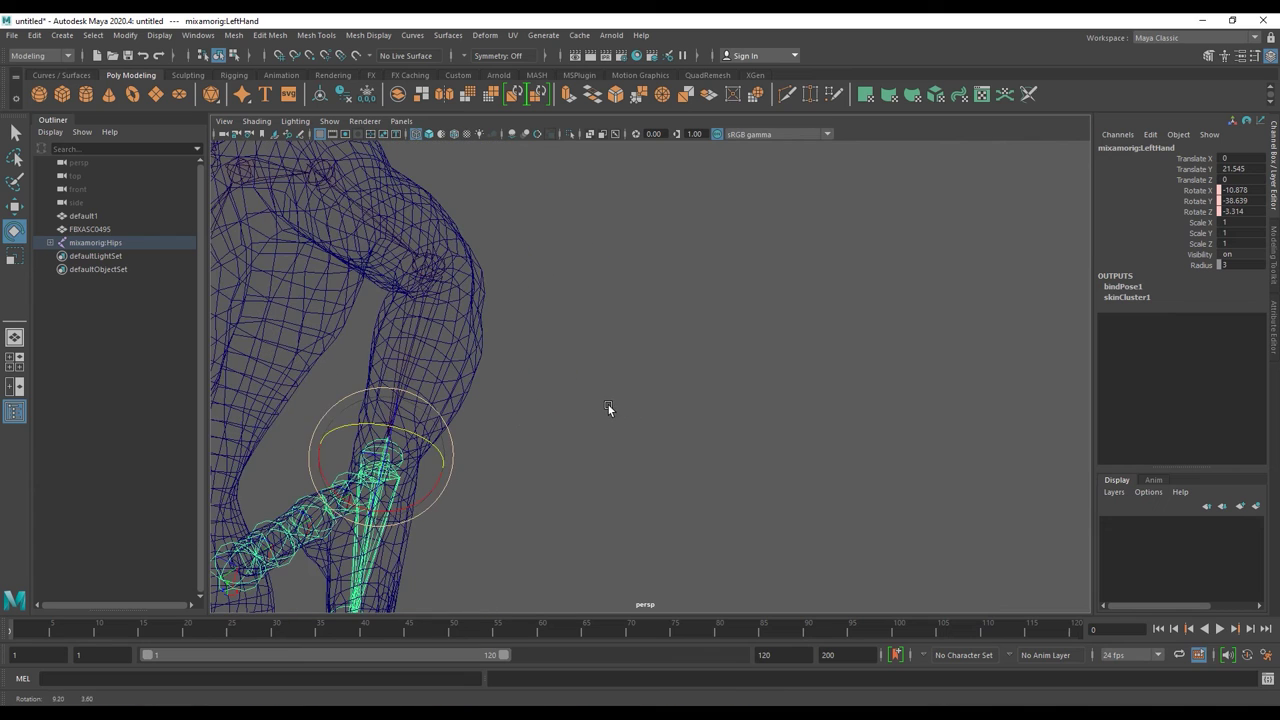
click(548, 462)
click(380, 471)
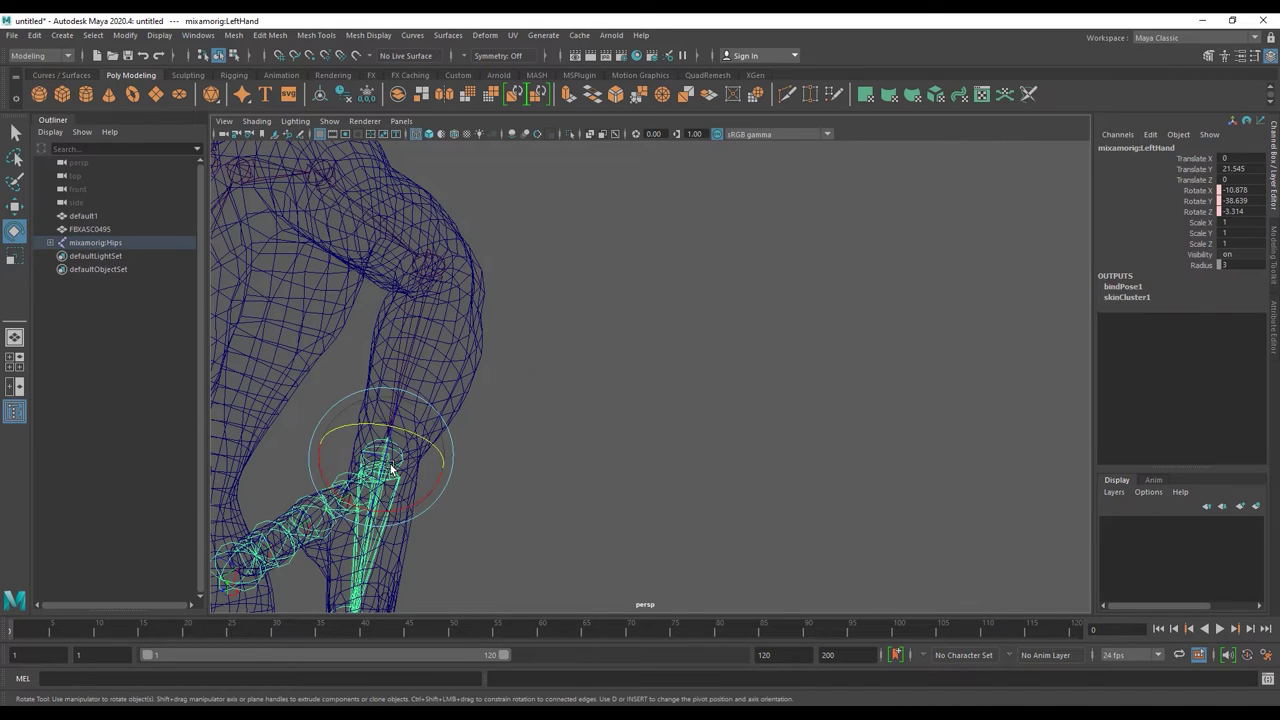
drag(418, 443, 388, 497)
Rotate the left thumb tip joint slightly, then select the next thumb joint
click(304, 517)
scroll(400, 495, down, 3)
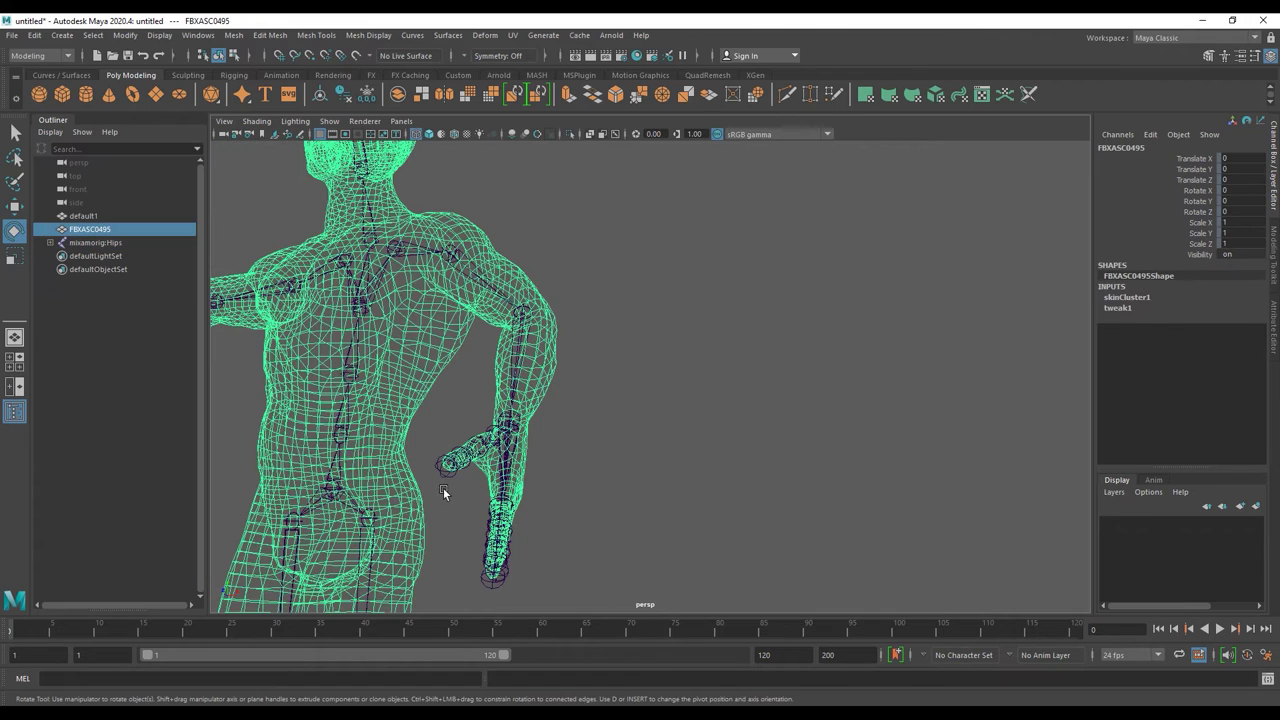
click(440, 470)
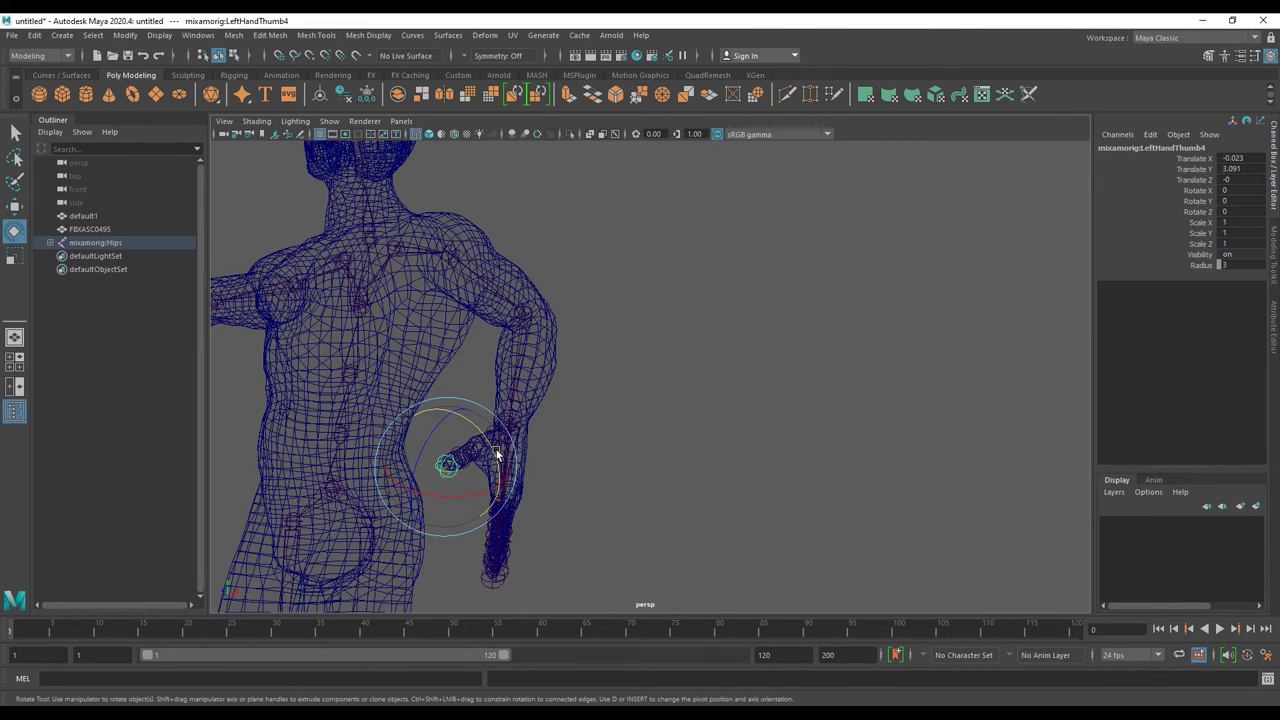
drag(497, 455, 492, 454)
key(f)
scroll(455, 446, down, 3)
scroll(607, 439, down, 3)
scroll(744, 412, down, 3)
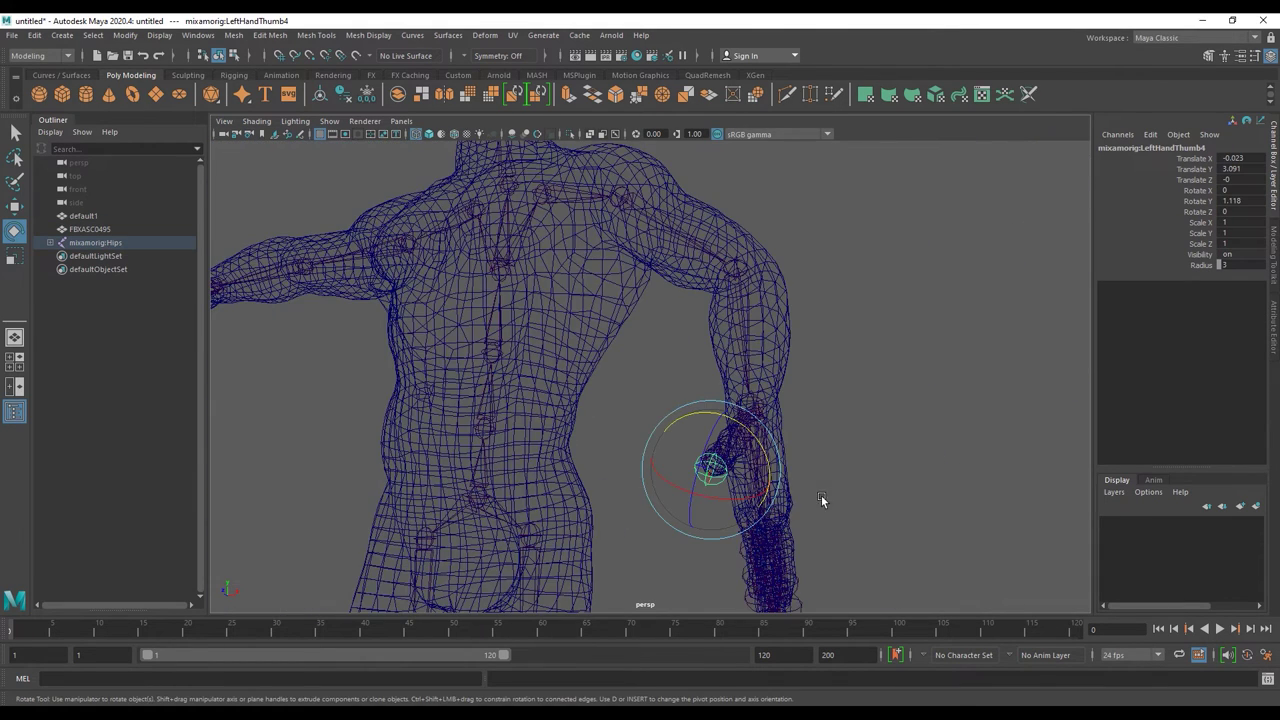
scroll(805, 485, up, 2)
mouse_move(855, 449)
alt+mouse_down()
mouse_move(744, 417)
mouse_move(567, 452)
alt+mouse_up()
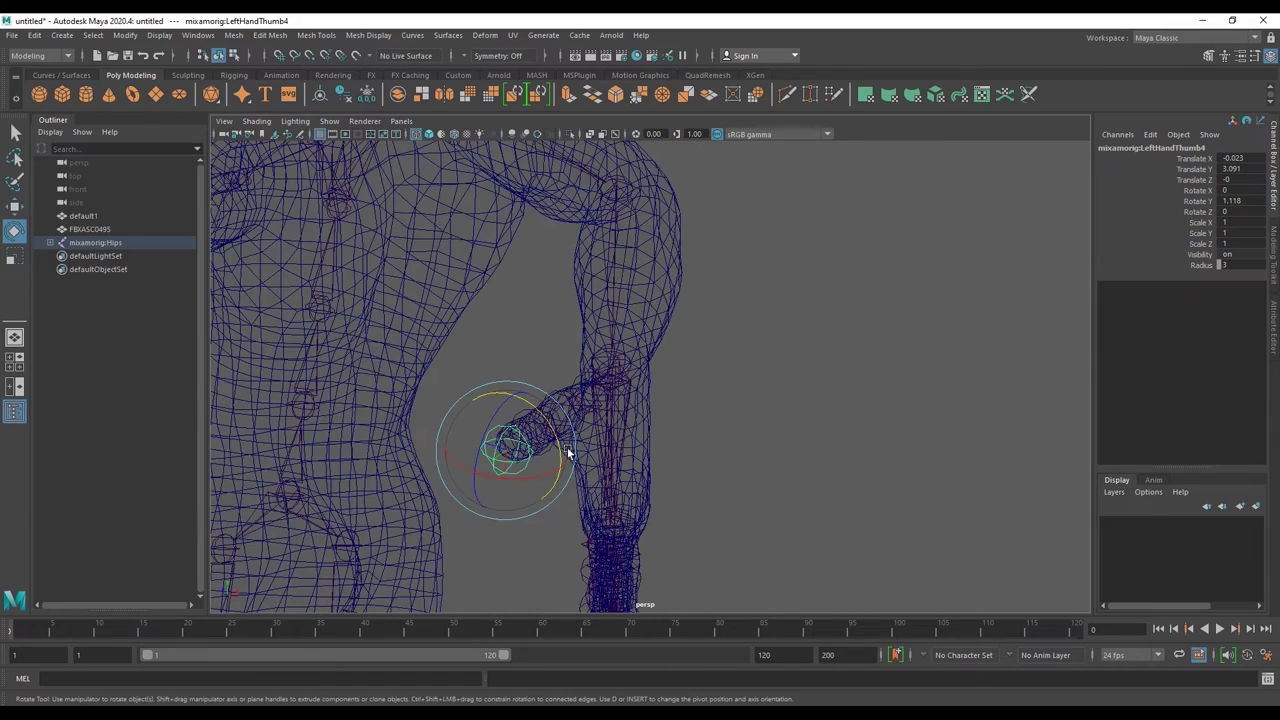
click(810, 426)
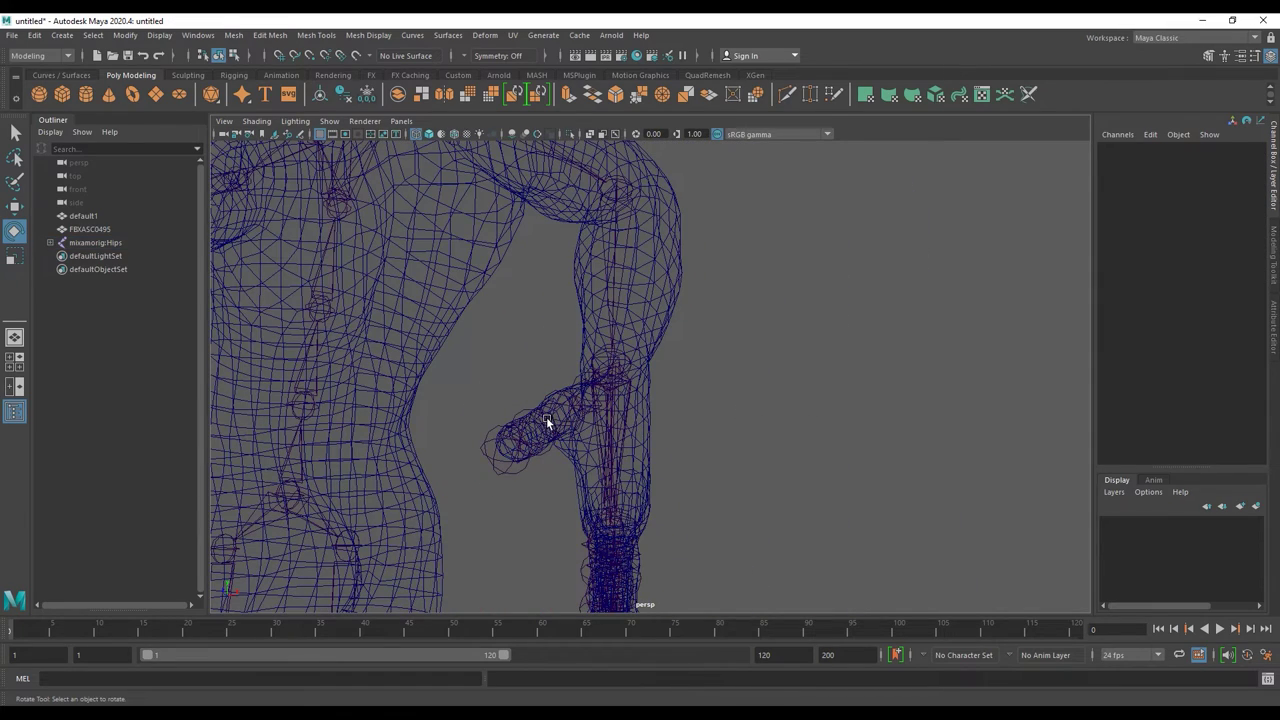
click(546, 419)
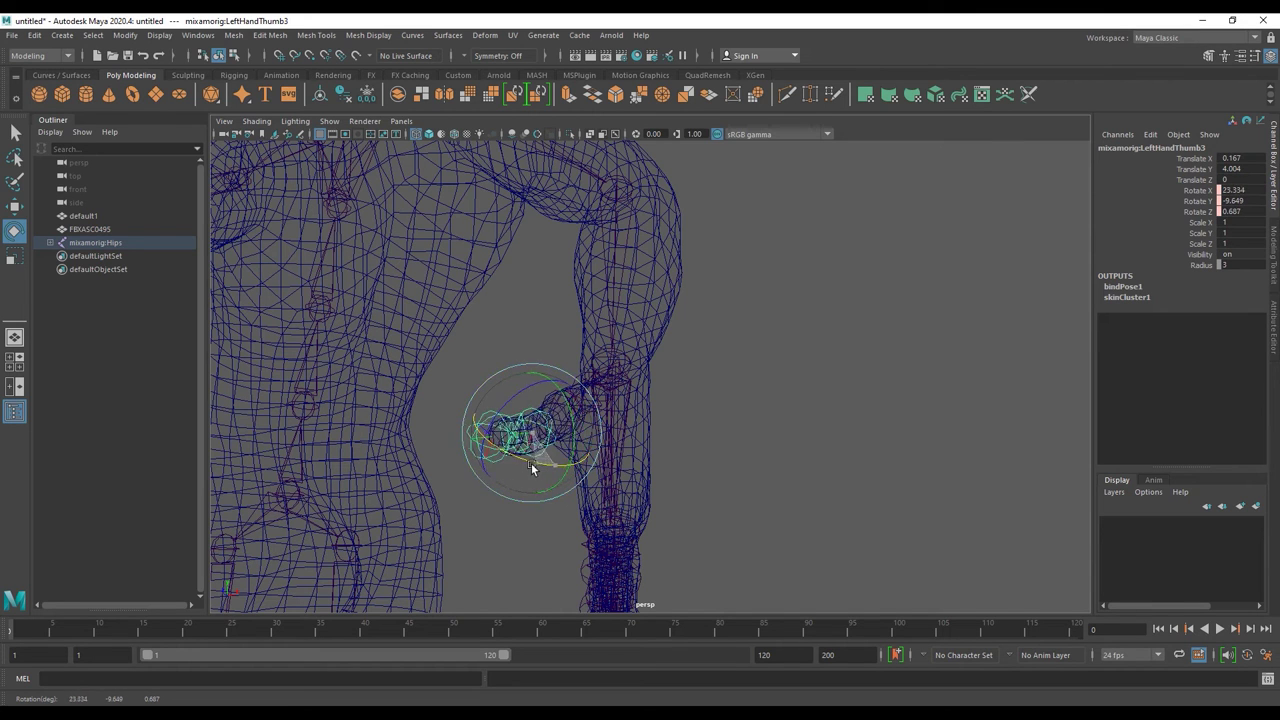
Undo a stray knee move and rotate the LeftLeg forward and outward to -28.064, 3.705, -20.232
click(752, 437)
scroll(401, 469, down, 3)
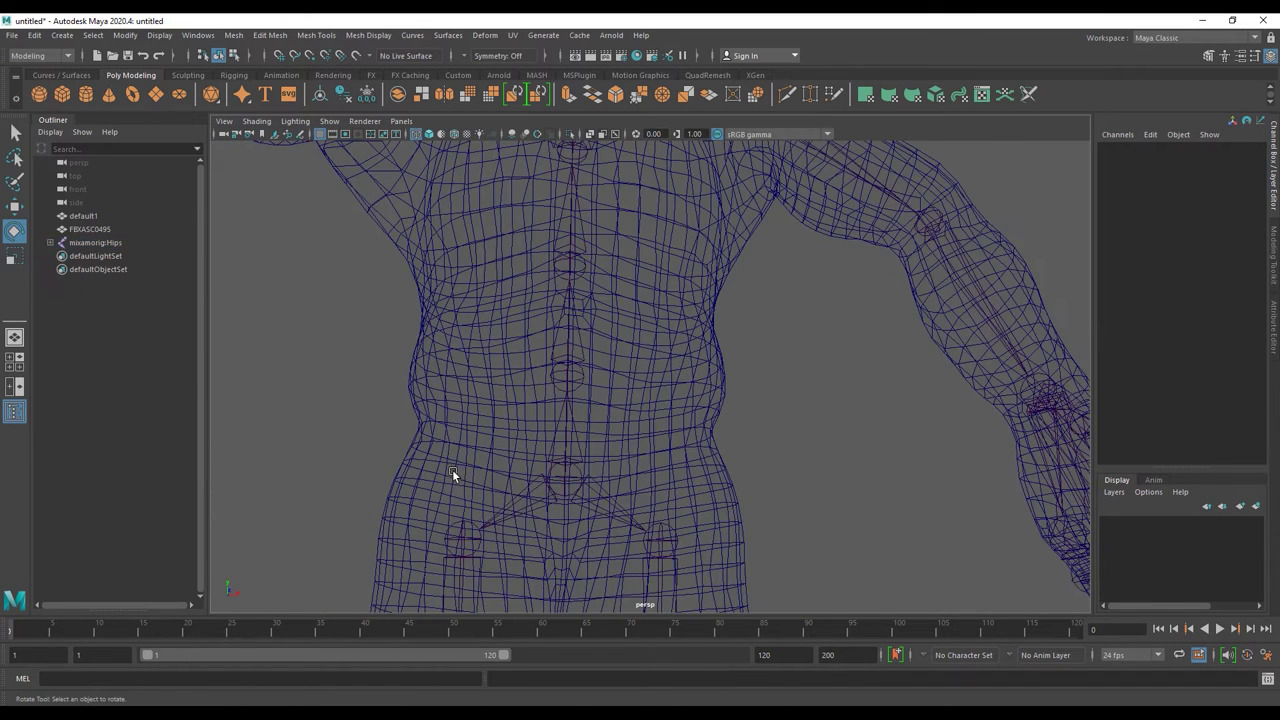
scroll(390, 379, down, 3)
scroll(403, 378, up, 1)
click(382, 453)
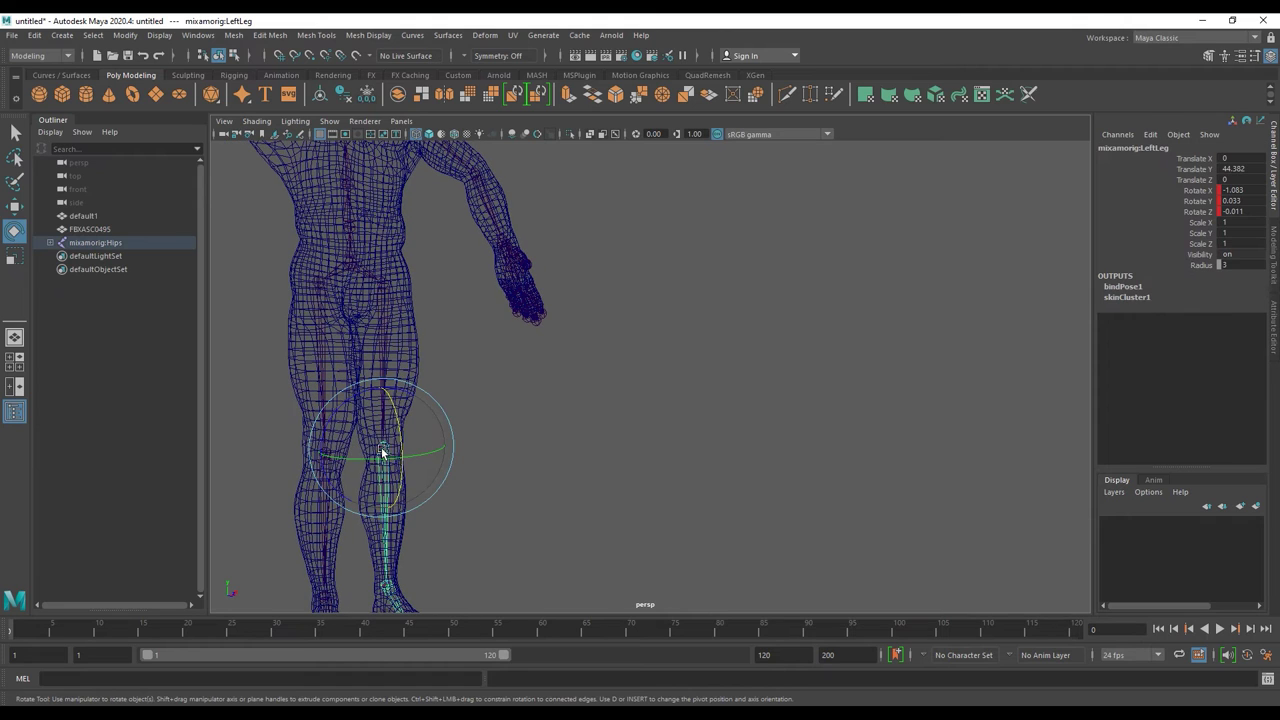
click(15, 207)
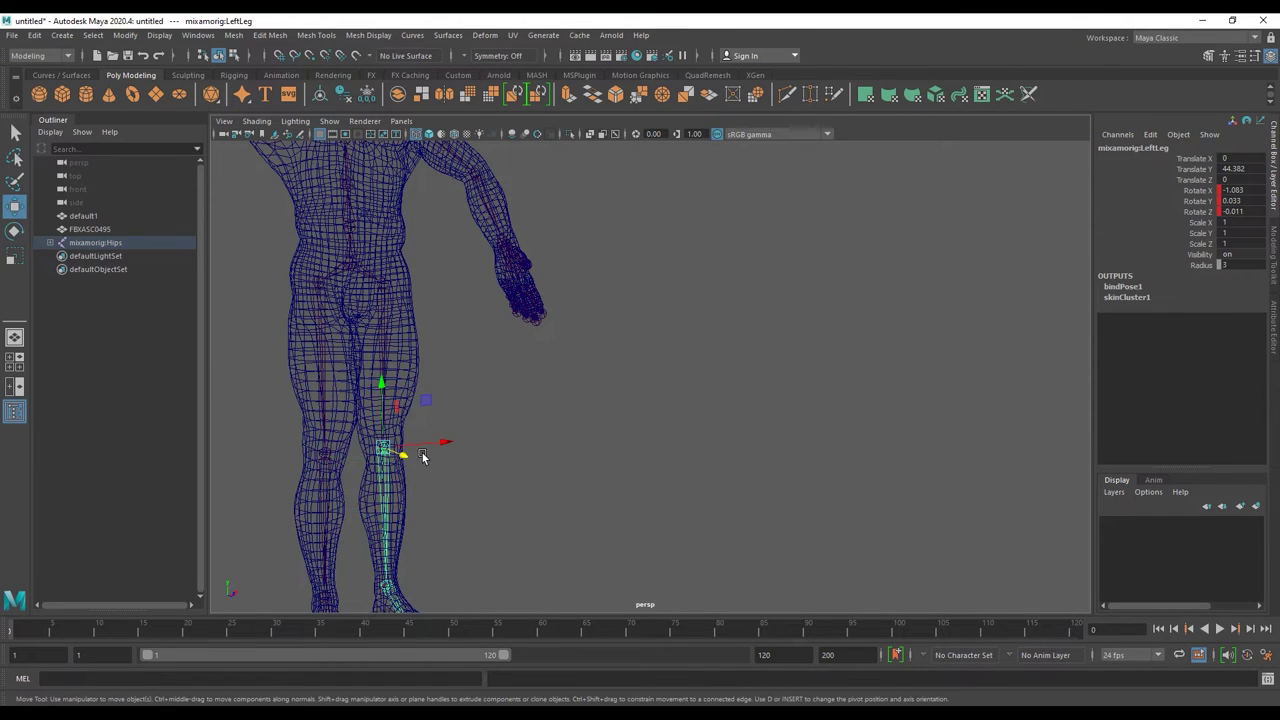
key(ctrl+z)
key(ctrl+z)
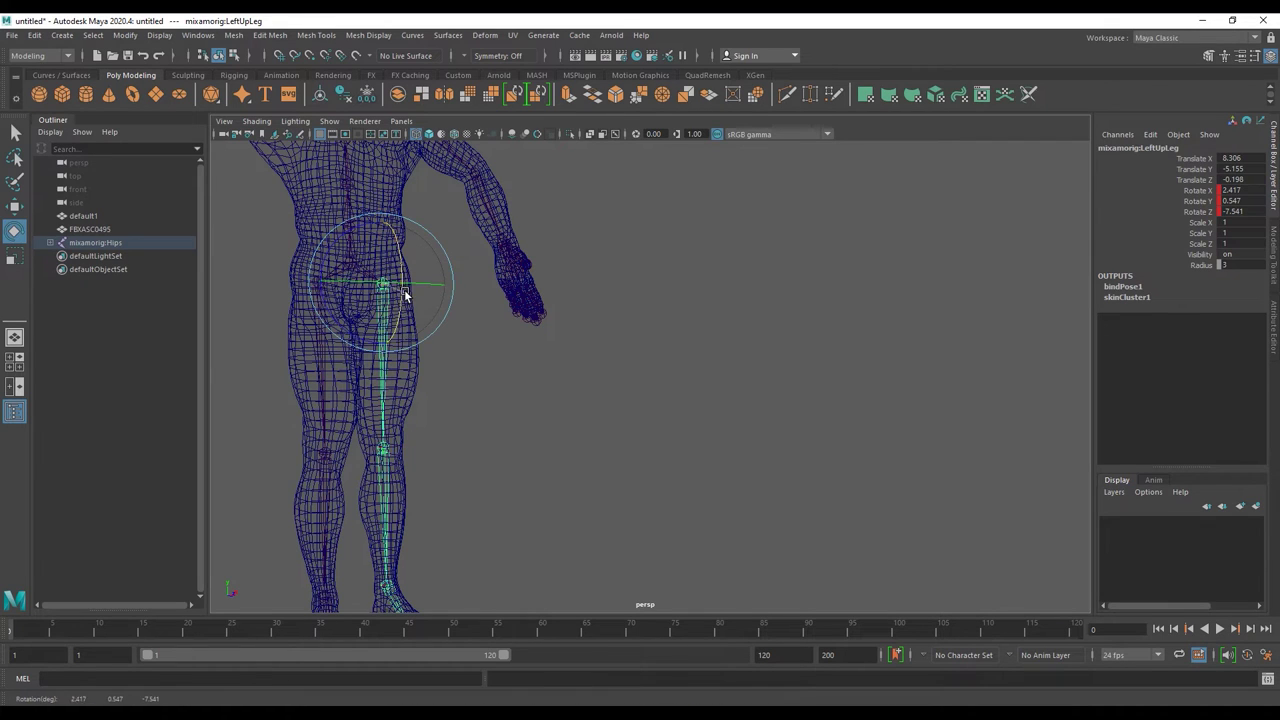
mouse_move(405, 295)
mouse_down()
mouse_move(406, 272)
mouse_move(407, 289)
mouse_up()
drag(427, 320, 483, 387)
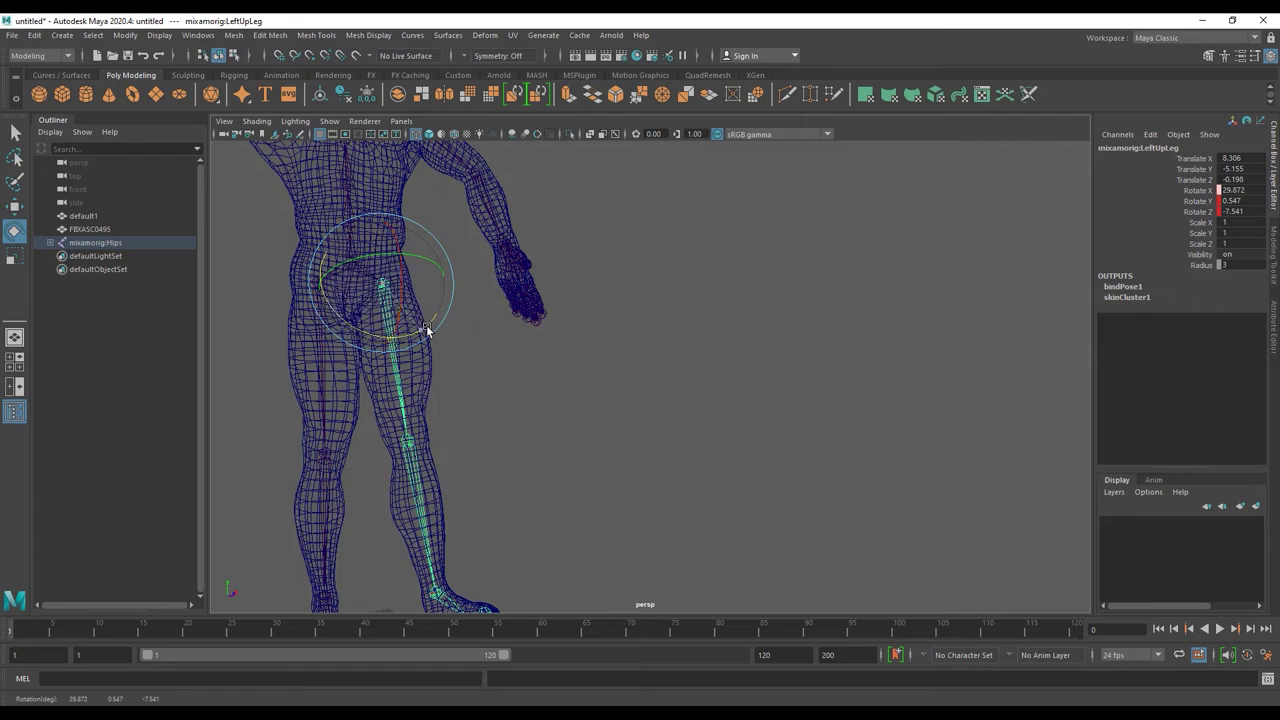
click(468, 419)
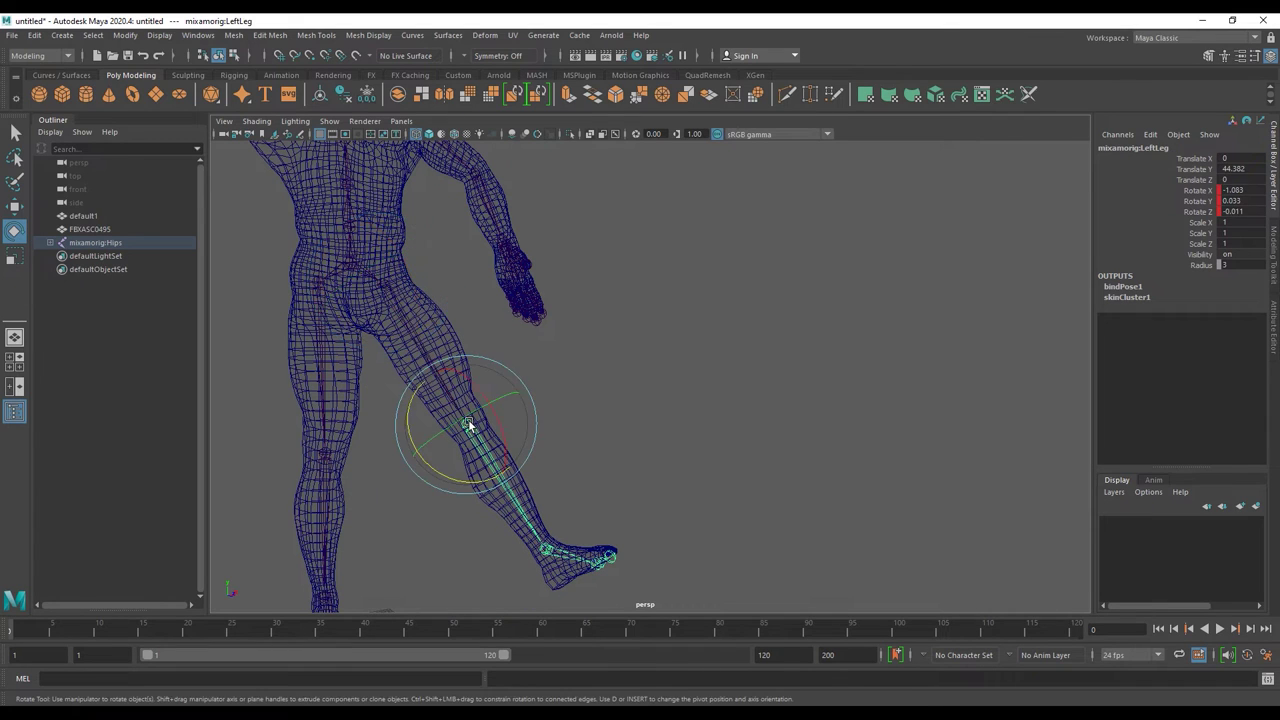
mouse_move(454, 391)
alt+mouse_down()
mouse_move(490, 400)
mouse_move(614, 385)
mouse_move(528, 403)
mouse_move(504, 428)
mouse_move(546, 421)
mouse_move(530, 423)
mouse_move(657, 486)
mouse_move(508, 423)
mouse_move(471, 349)
mouse_move(549, 346)
mouse_move(609, 380)
alt+mouse_up()
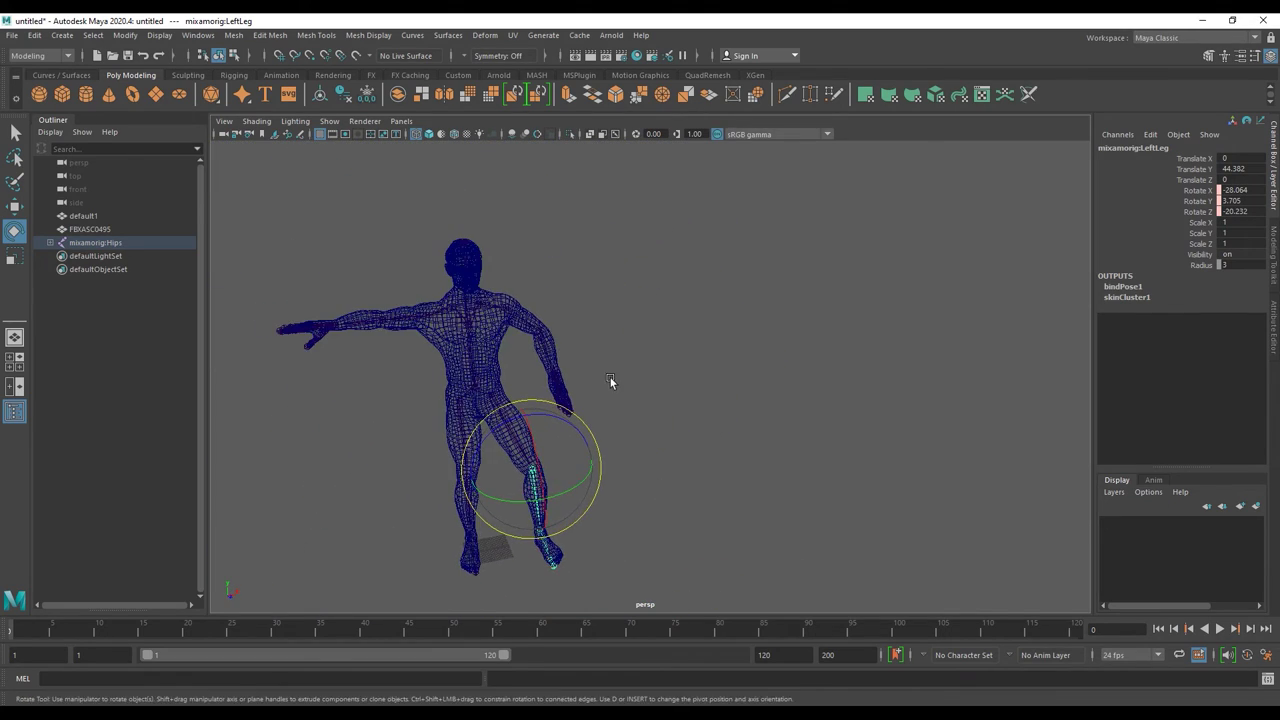
Review the pose from front, side and rear angles, then show the Custom shelf with the Mixamo tools
scroll(477, 344, up, 3)
alt+drag(486, 343, 571, 309)
click(729, 271)
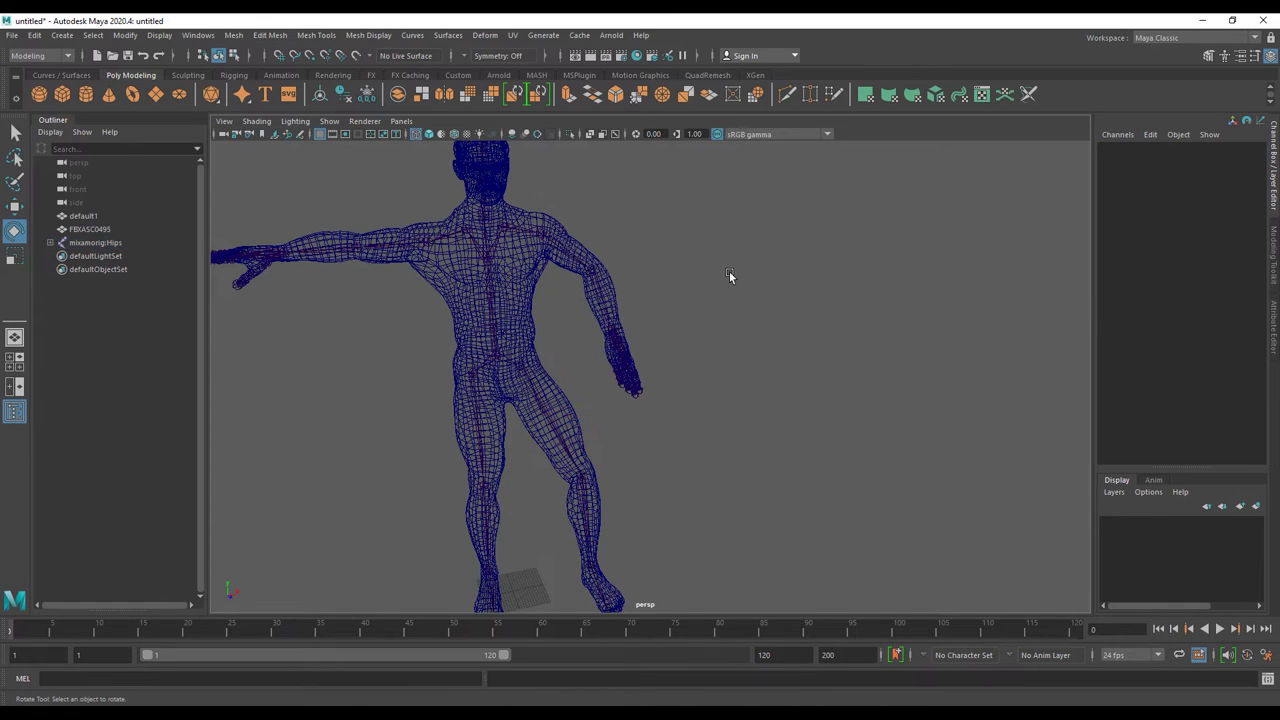
mouse_move(703, 293)
alt+mouse_down()
mouse_move(580, 300)
mouse_move(515, 324)
mouse_move(617, 312)
mouse_move(608, 303)
alt+mouse_up()
alt+right_drag(608, 303, 612, 297)
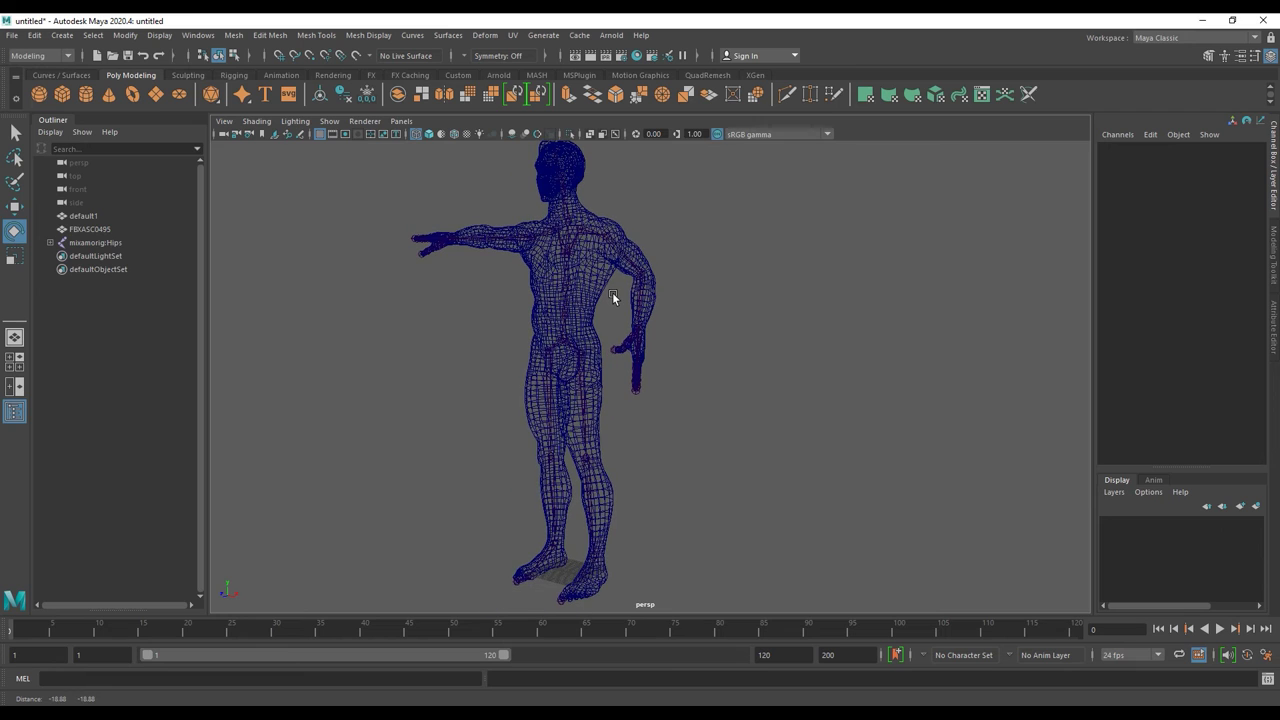
mouse_move(608, 292)
alt+mouse_down()
mouse_move(628, 290)
mouse_move(623, 276)
alt+mouse_up()
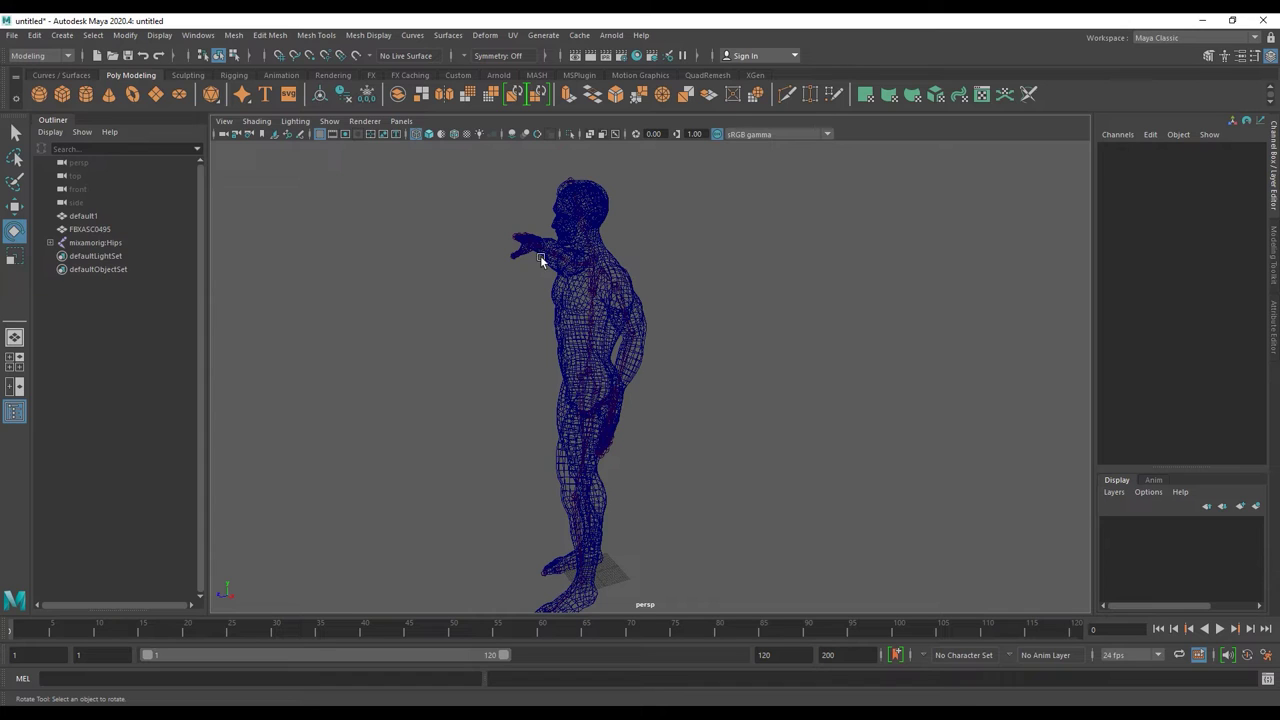
click(457, 76)
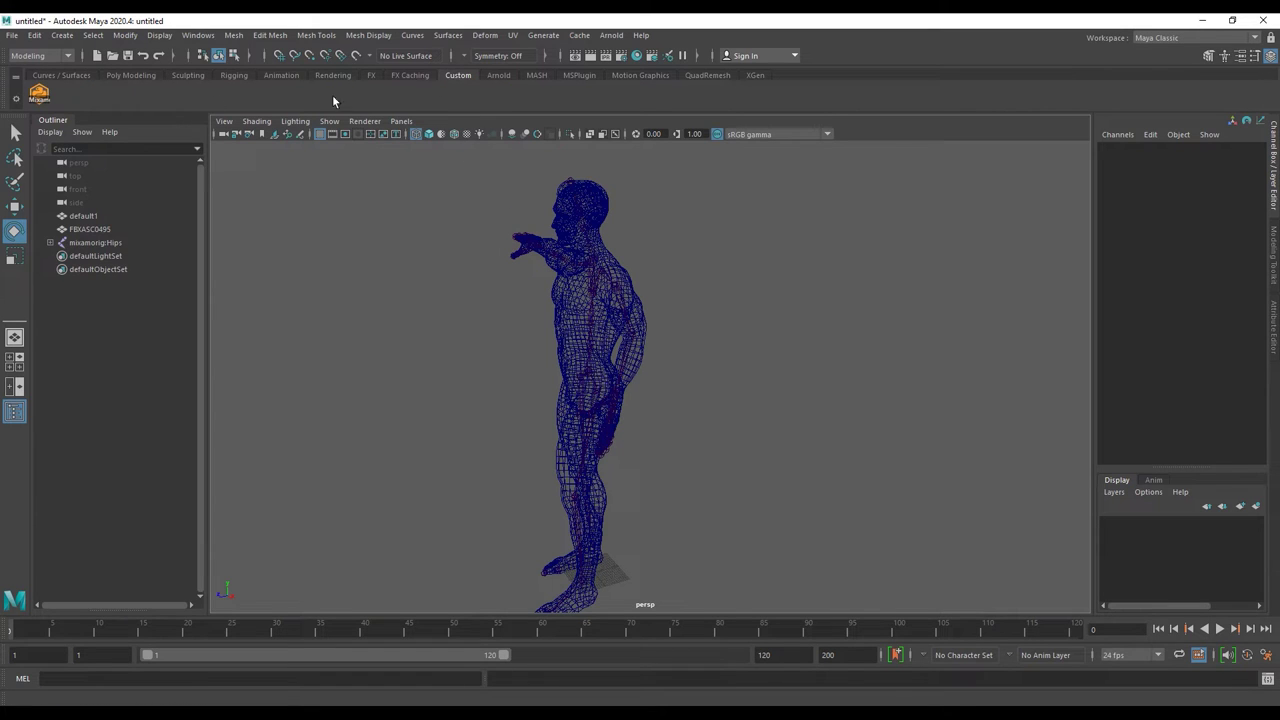
Rig the character with the Mixamo Auto-Control-Rig, then minimize its window and orbit in close
click(47, 95)
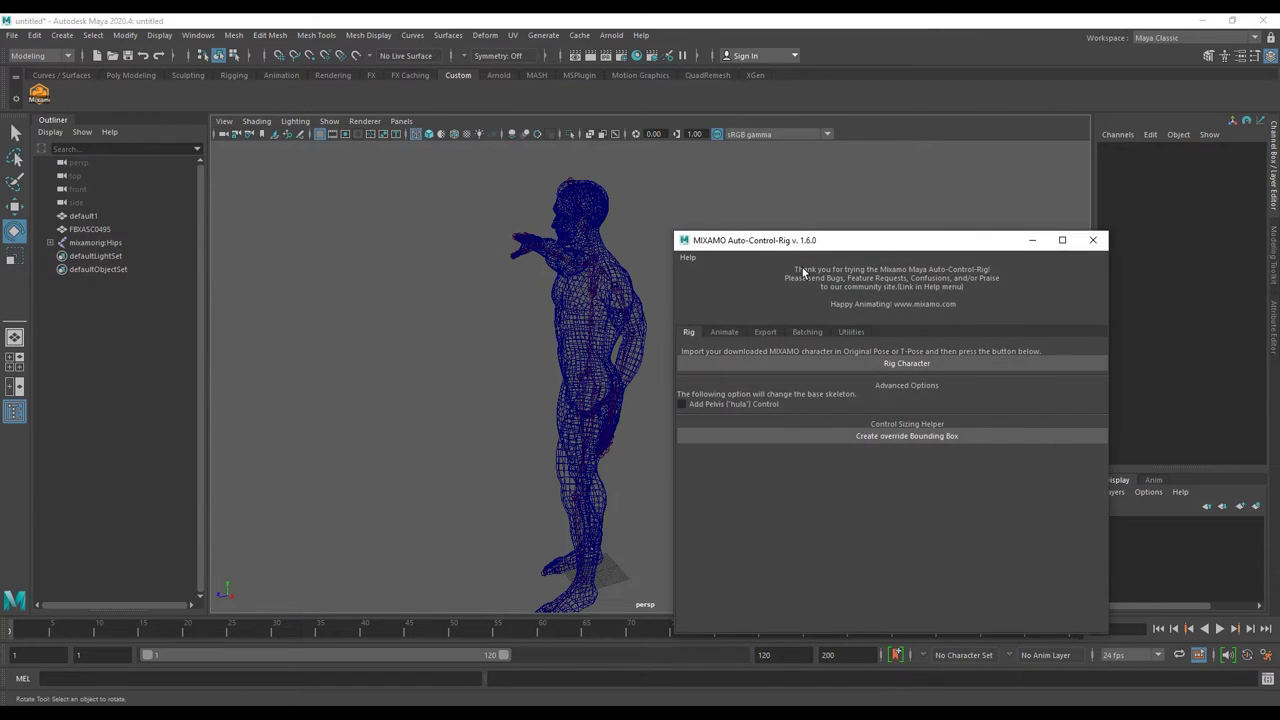
click(887, 362)
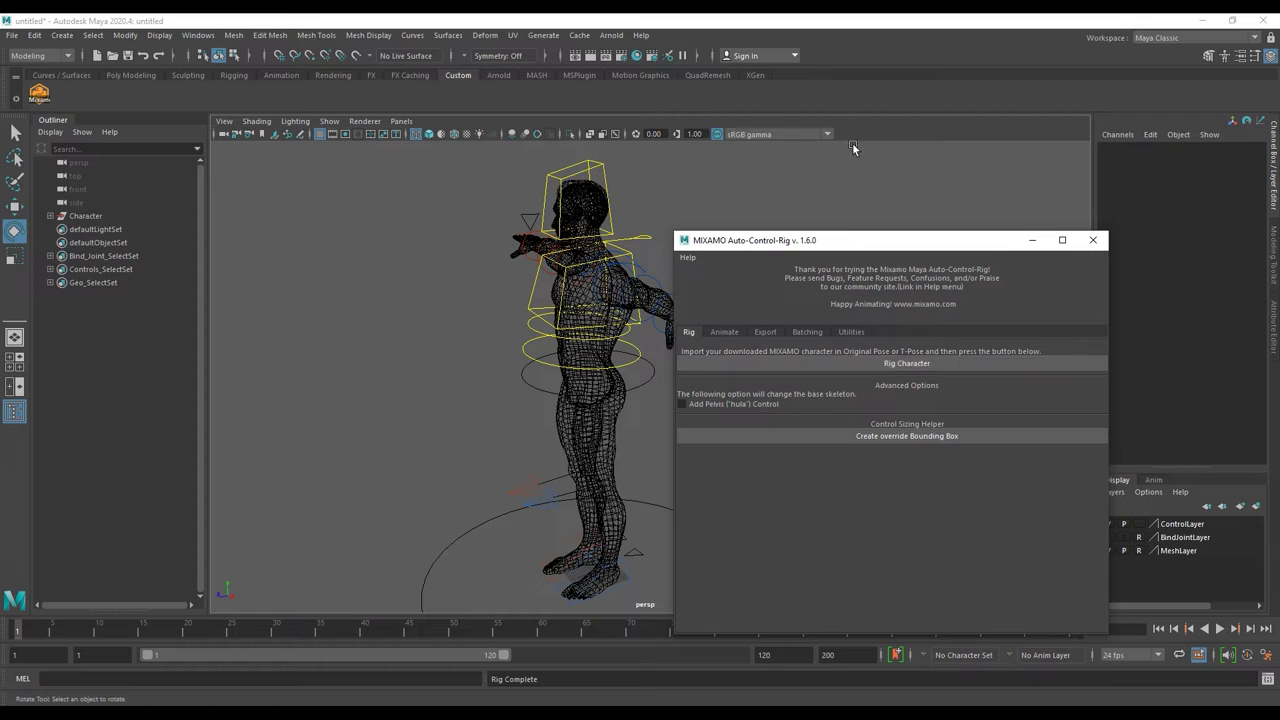
click(1032, 242)
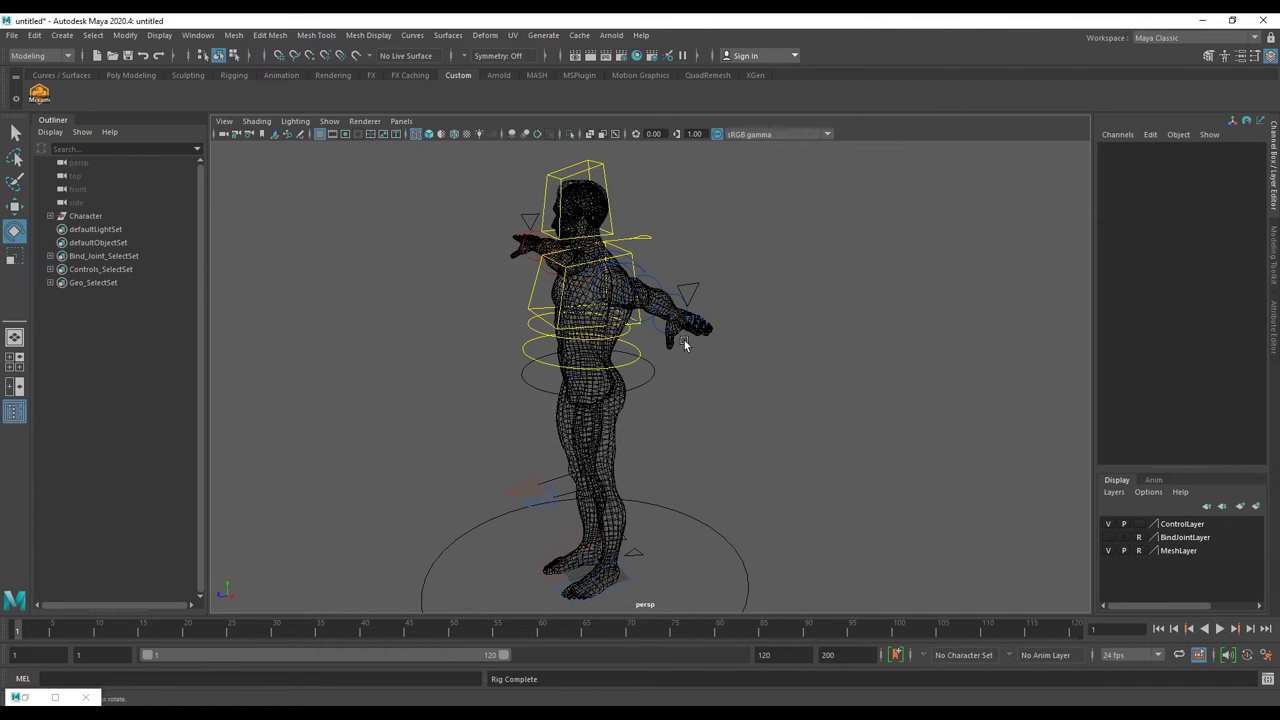
alt+drag(684, 345, 577, 306)
scroll(577, 306, up, 5)
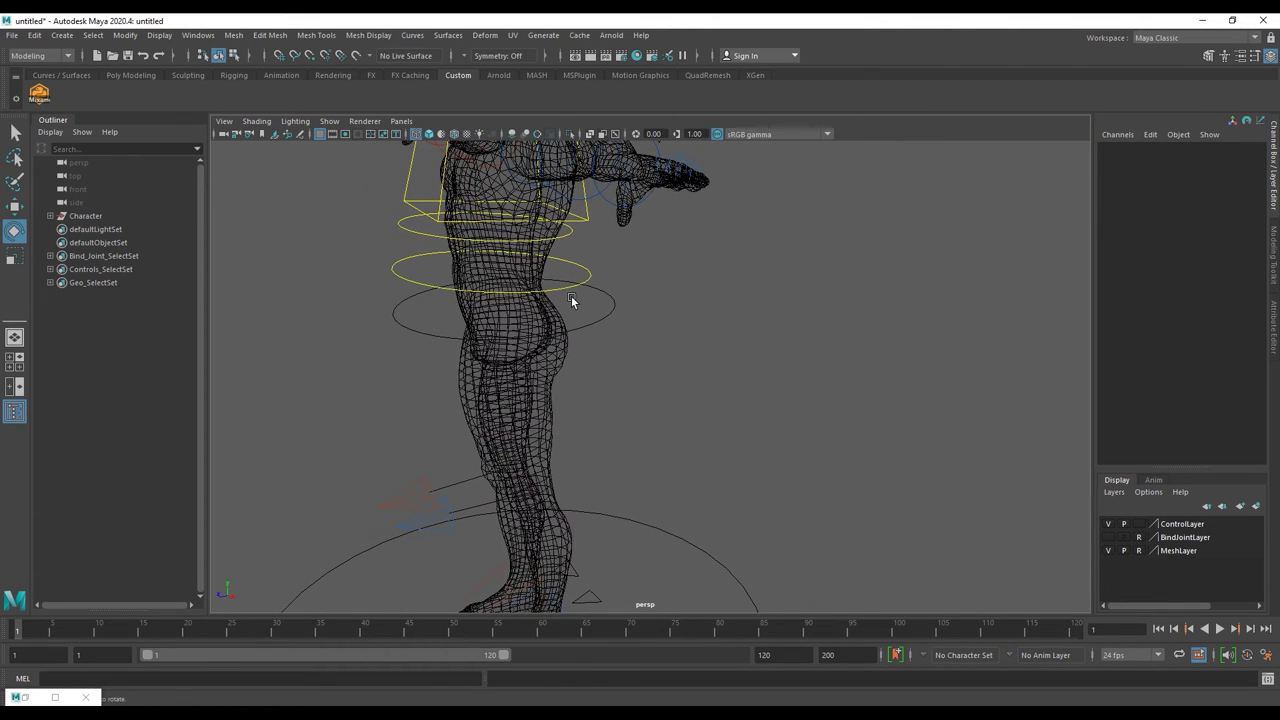
scroll(571, 295, down, 5)
Move LeftFoot_IK_CTRL up and forward to lift the left foot off the ground
click(590, 510)
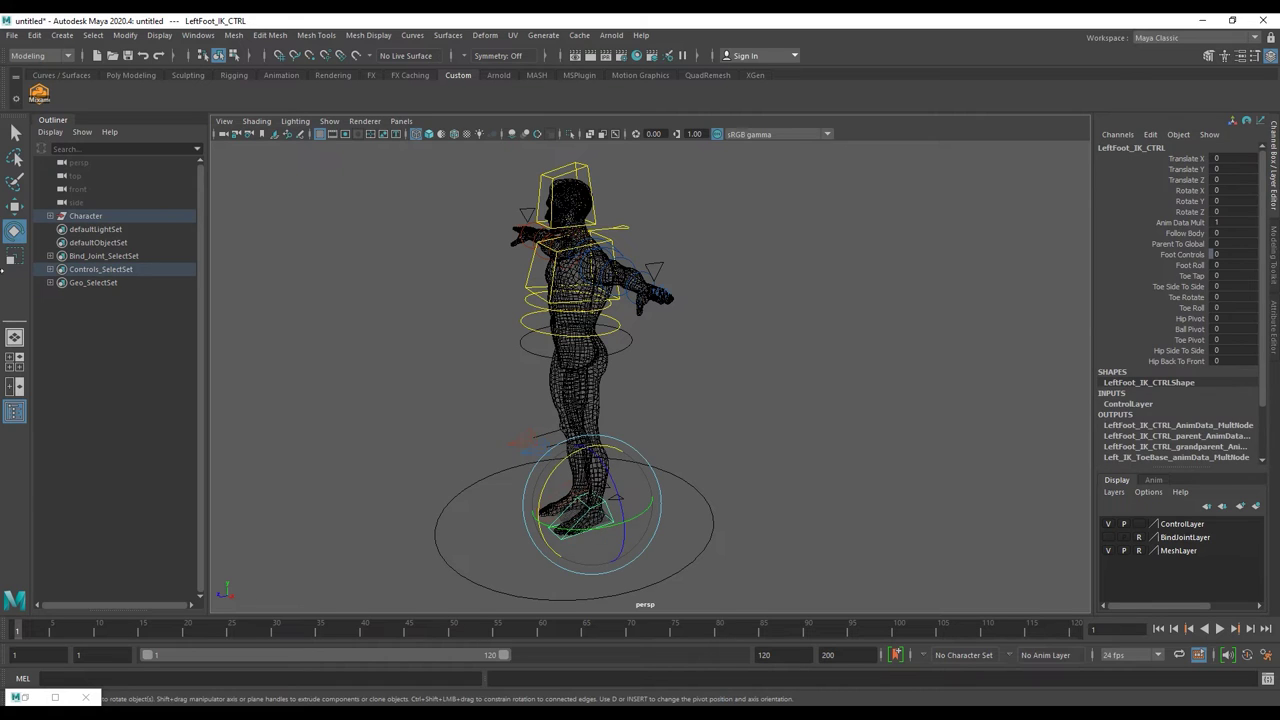
key(w)
mouse_move(535, 518)
mouse_down()
mouse_move(445, 519)
mouse_move(488, 539)
mouse_up()
mouse_move(541, 474)
mouse_down()
mouse_move(528, 412)
mouse_move(530, 470)
mouse_move(531, 440)
mouse_move(615, 405)
mouse_up()
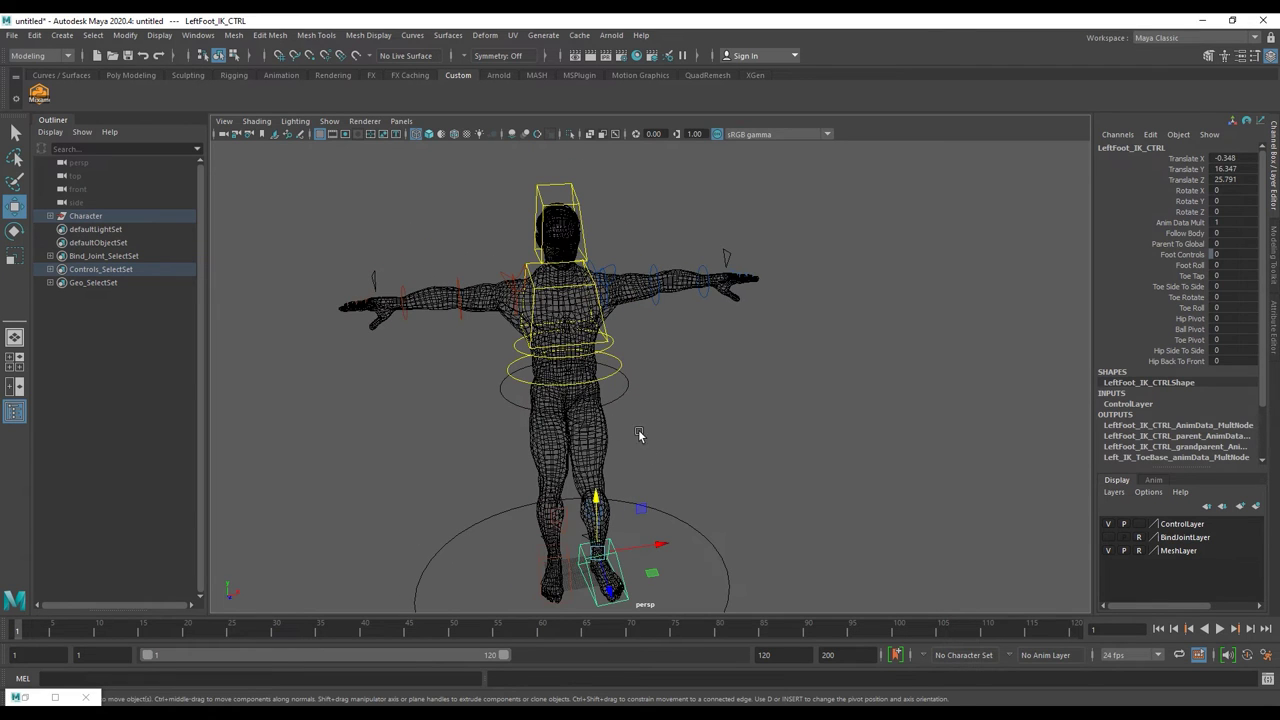
scroll(610, 420, up, 1)
scroll(603, 447, up, 2)
mouse_move(558, 508)
mouse_down()
mouse_move(571, 494)
mouse_move(556, 497)
mouse_up()
Angle the left knee outward with LeftLeg_IK_CTRL and raise the left foot higher
click(493, 440)
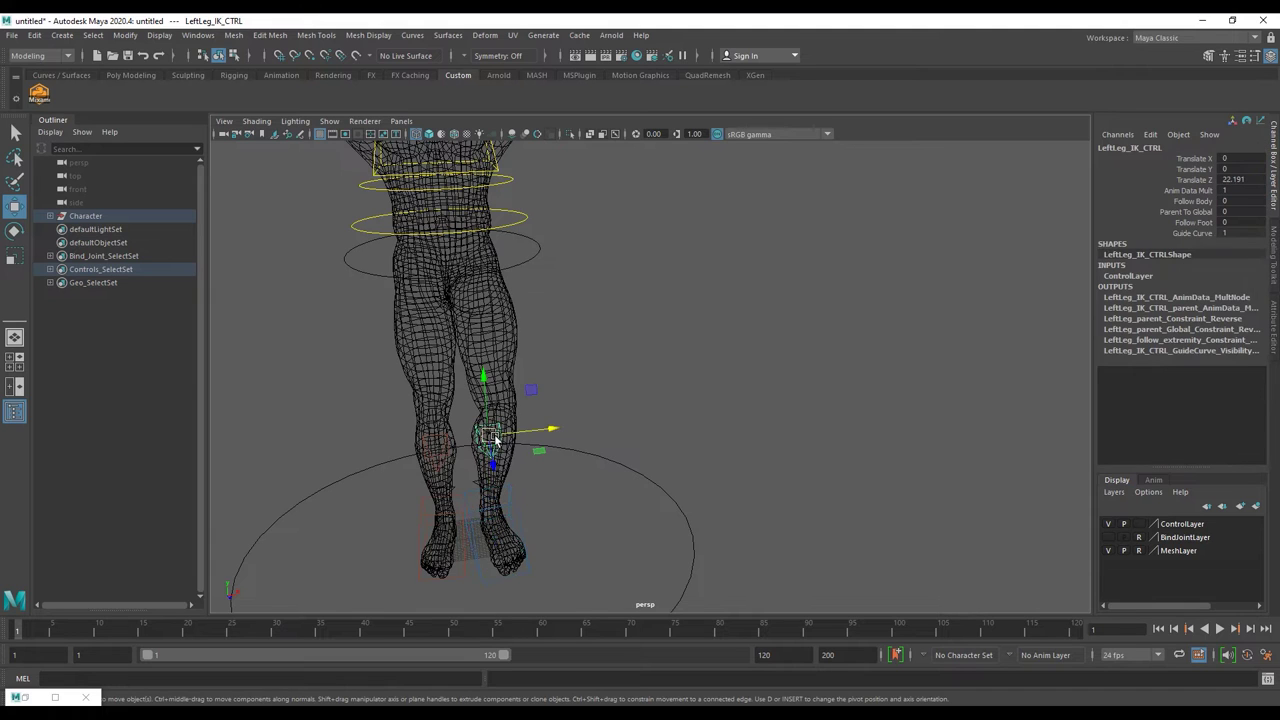
mouse_move(540, 432)
mouse_down()
mouse_move(560, 434)
mouse_move(550, 430)
mouse_up()
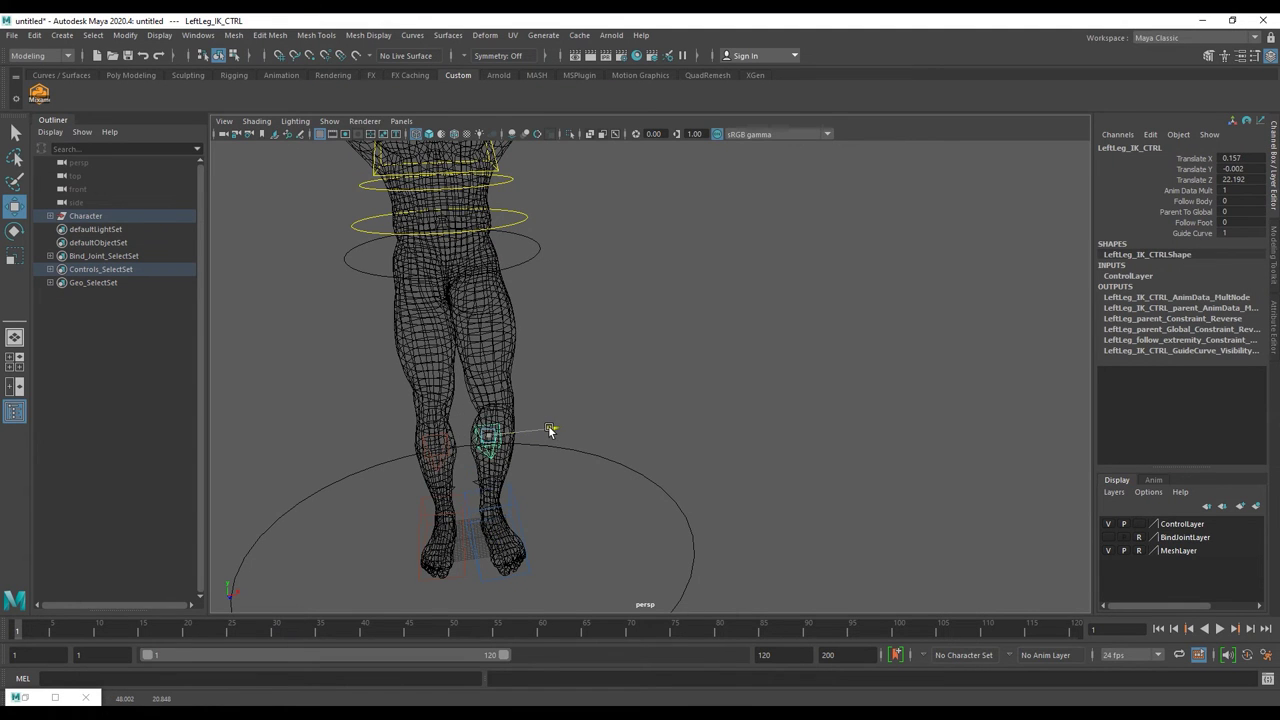
click(518, 499)
mouse_move(518, 499)
mouse_down()
mouse_move(556, 501)
mouse_move(535, 446)
mouse_move(578, 446)
mouse_up()
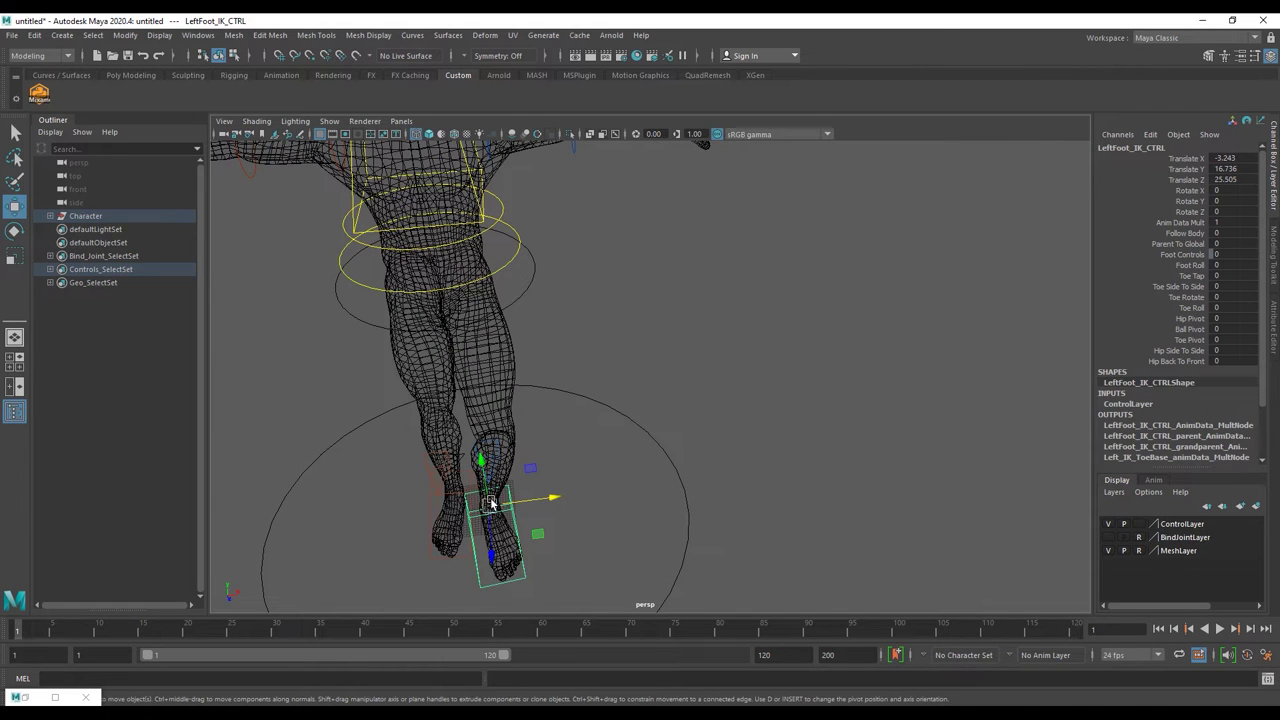
mouse_move(481, 463)
mouse_down()
mouse_move(488, 452)
mouse_move(557, 491)
mouse_move(571, 440)
mouse_move(551, 486)
mouse_move(471, 466)
mouse_move(577, 492)
mouse_move(652, 409)
mouse_up()
click(485, 460)
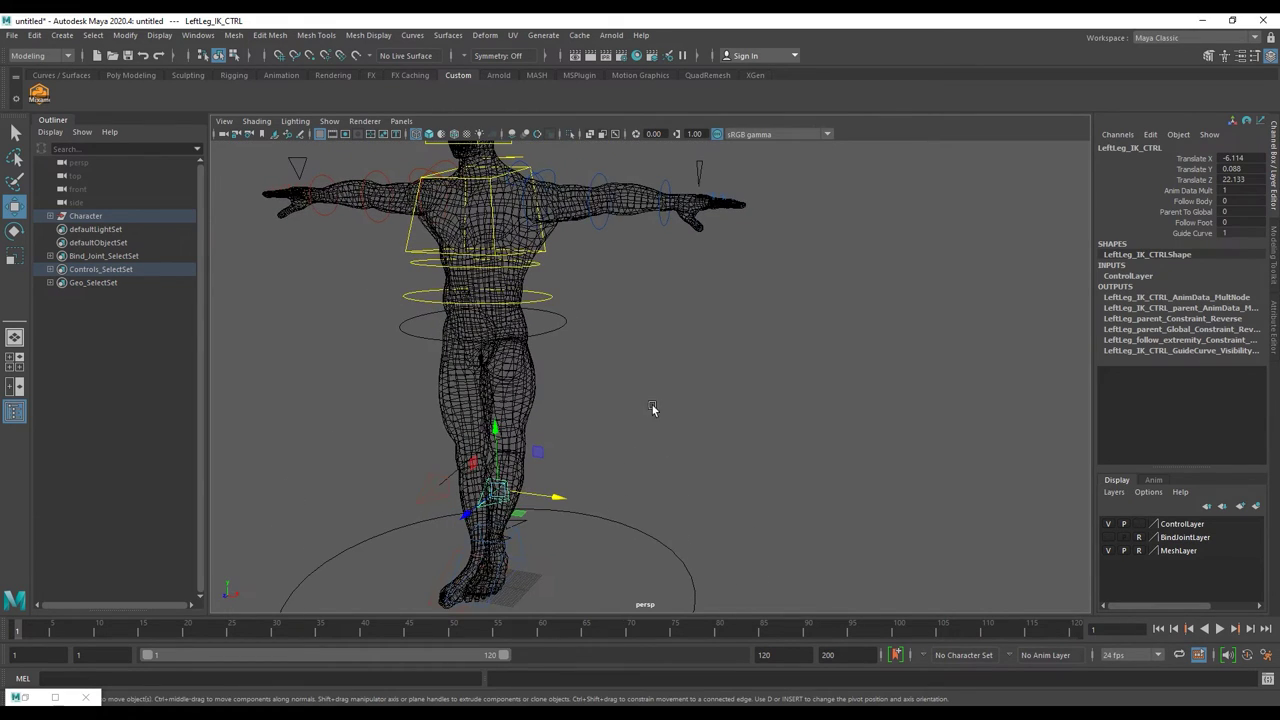
click(489, 306)
alt+drag(358, 265, 405, 150)
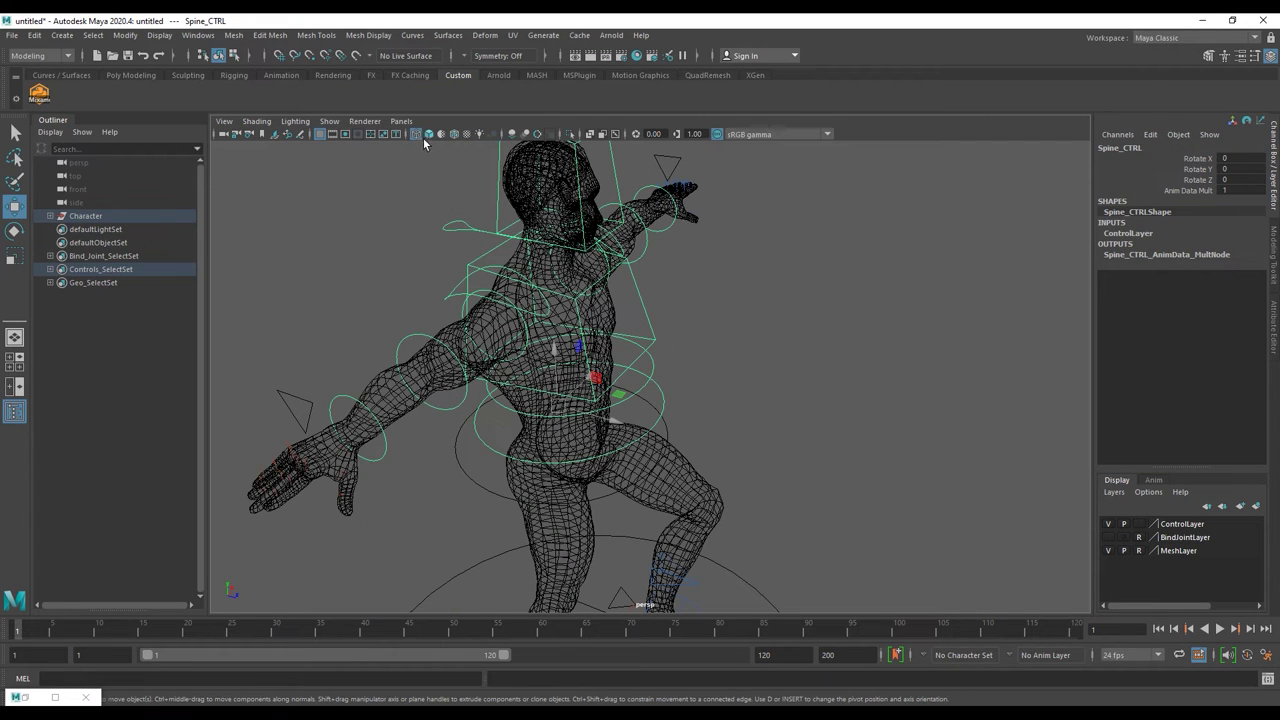
Switch to smooth shading and rotate Spine_CTRL to bend the upper torso
click(430, 136)
click(694, 314)
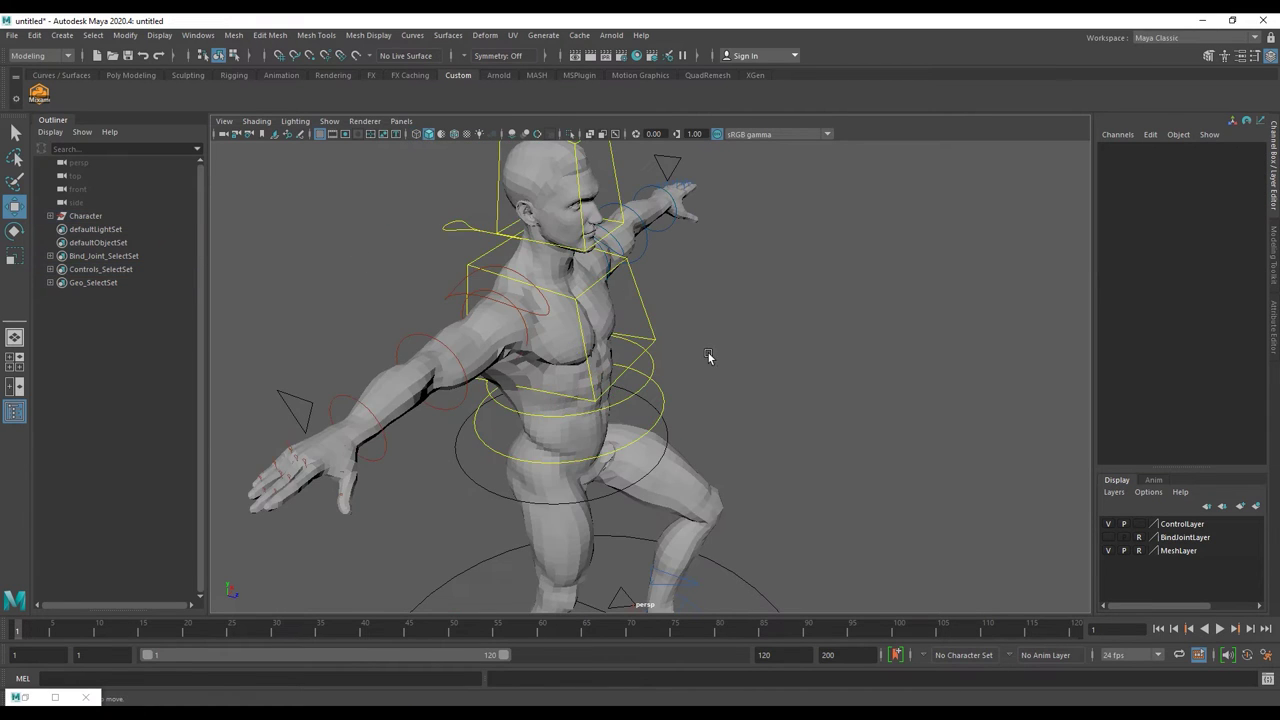
alt+drag(709, 357, 598, 284)
alt+drag(523, 304, 654, 340)
alt+right_drag(654, 340, 570, 272)
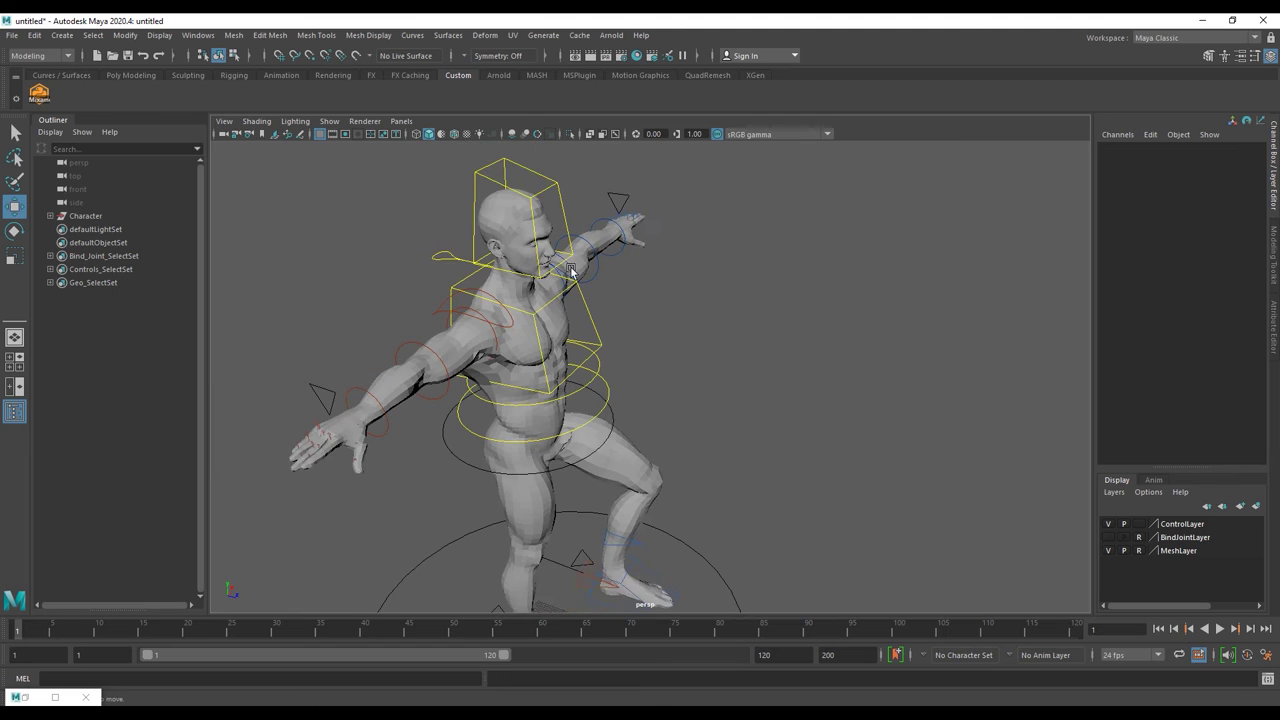
click(587, 420)
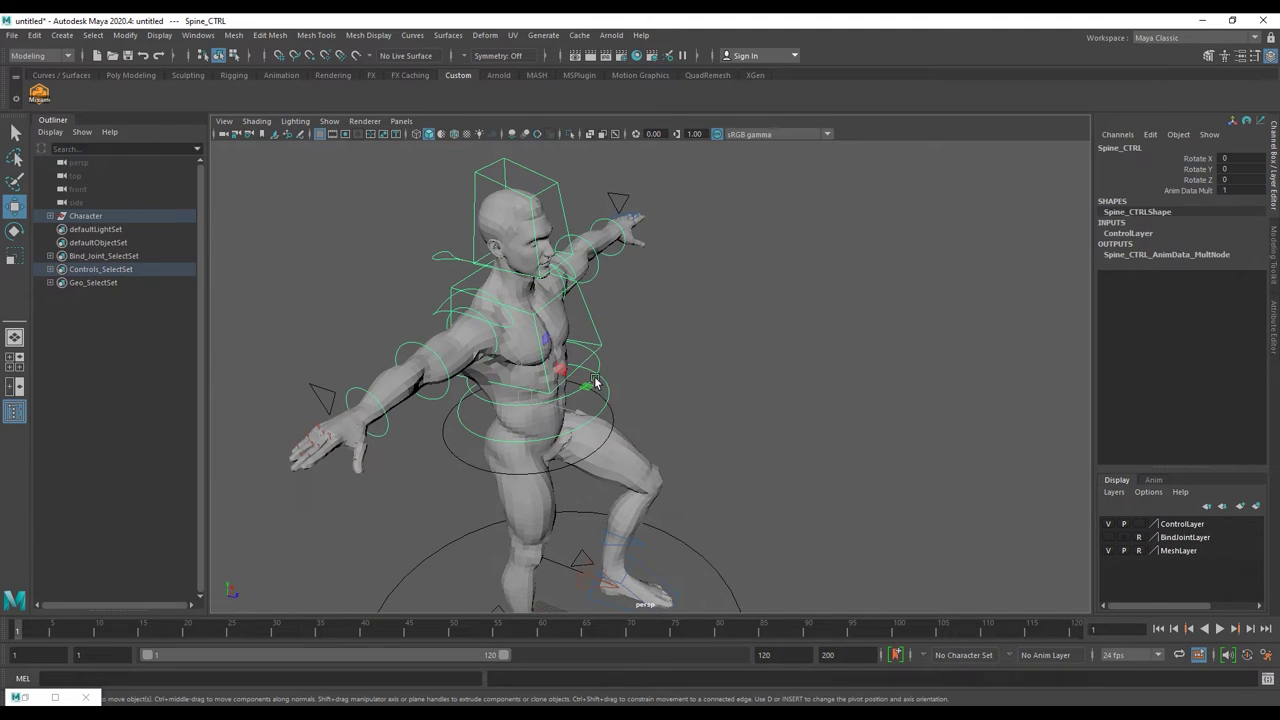
click(14, 230)
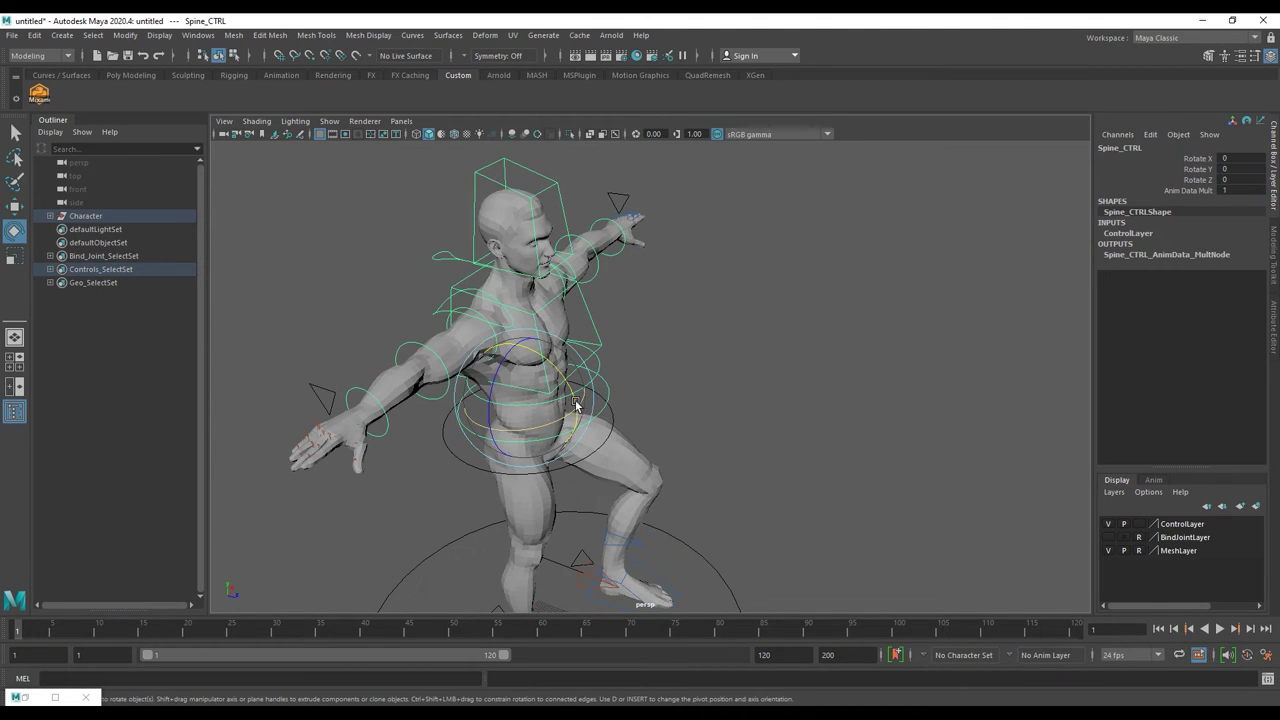
mouse_move(566, 356)
mouse_down()
mouse_move(561, 378)
mouse_move(549, 316)
mouse_up()
click(545, 306)
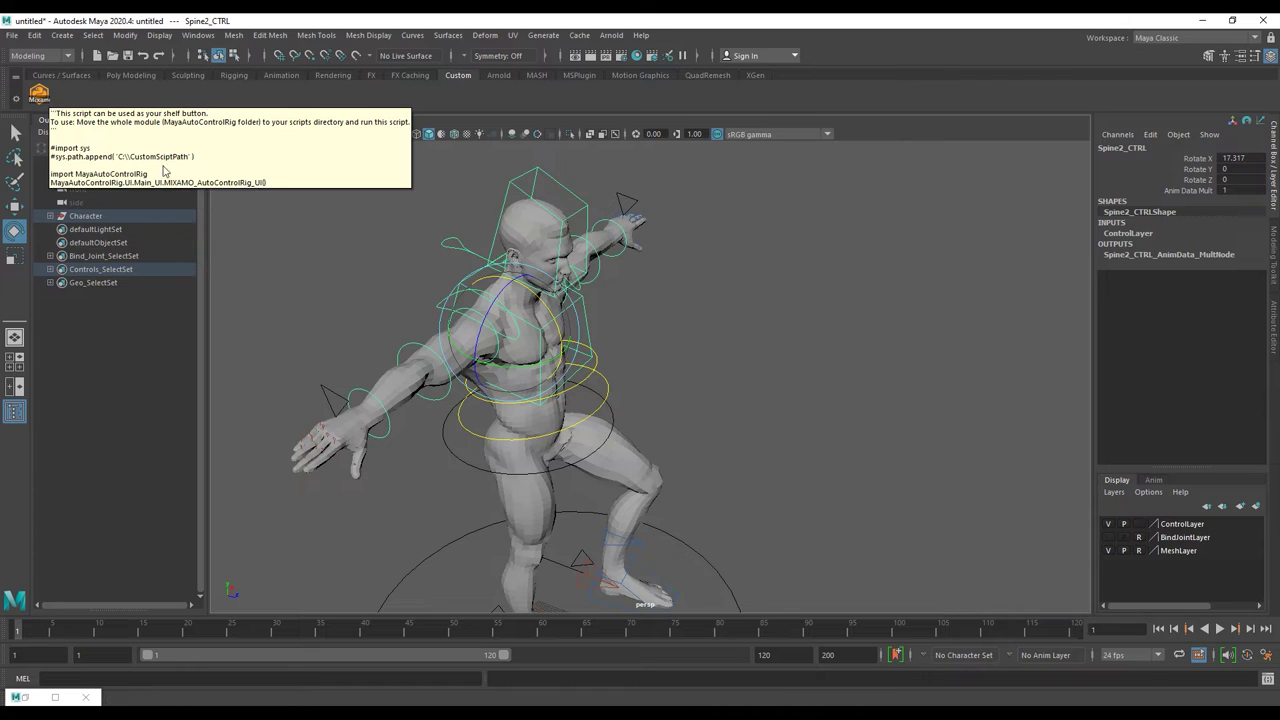
Lower the right arm, bending wrist and elbow (RightForeArm X 9.178, RightArm 39.442)
click(376, 401)
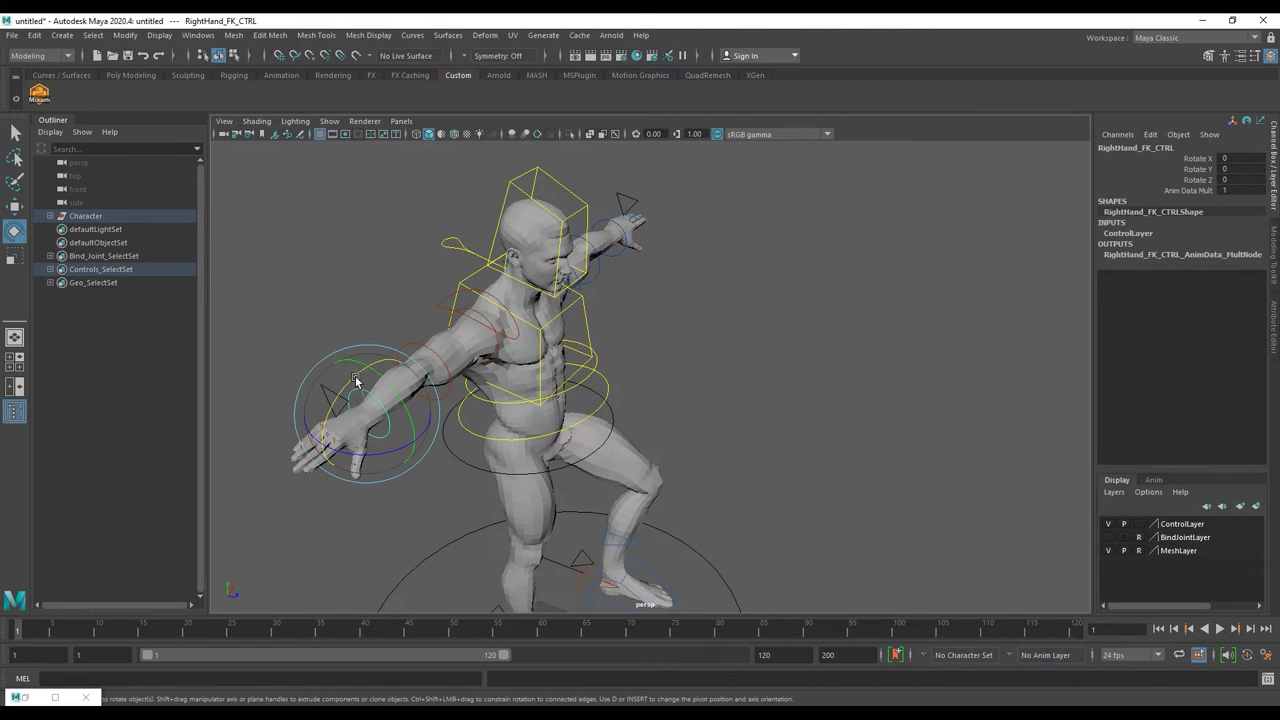
drag(355, 381, 391, 380)
click(432, 352)
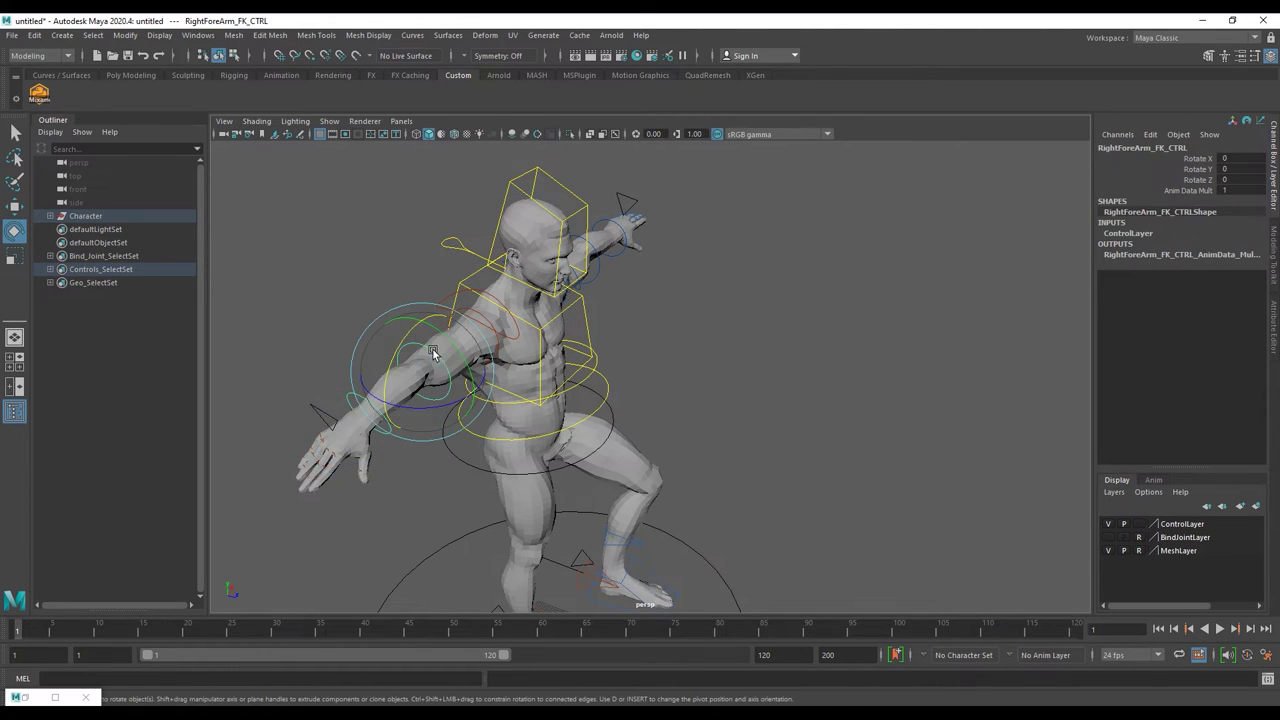
drag(419, 327, 407, 332)
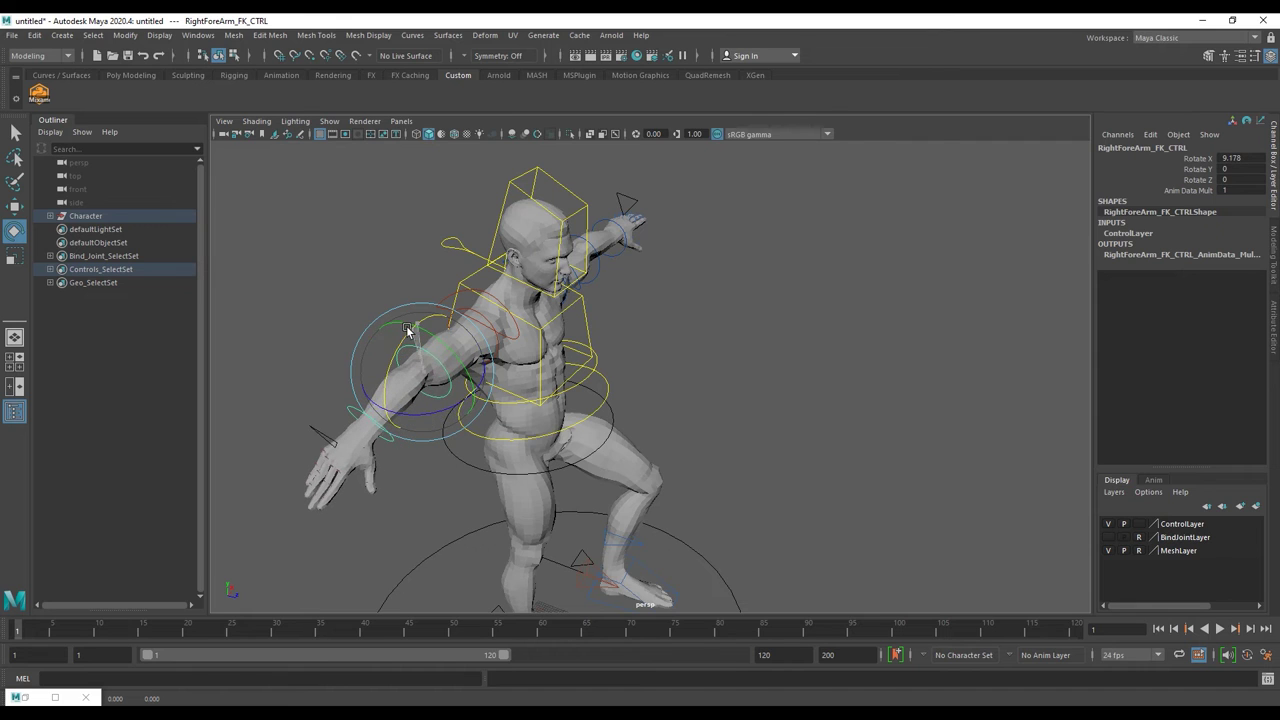
click(663, 395)
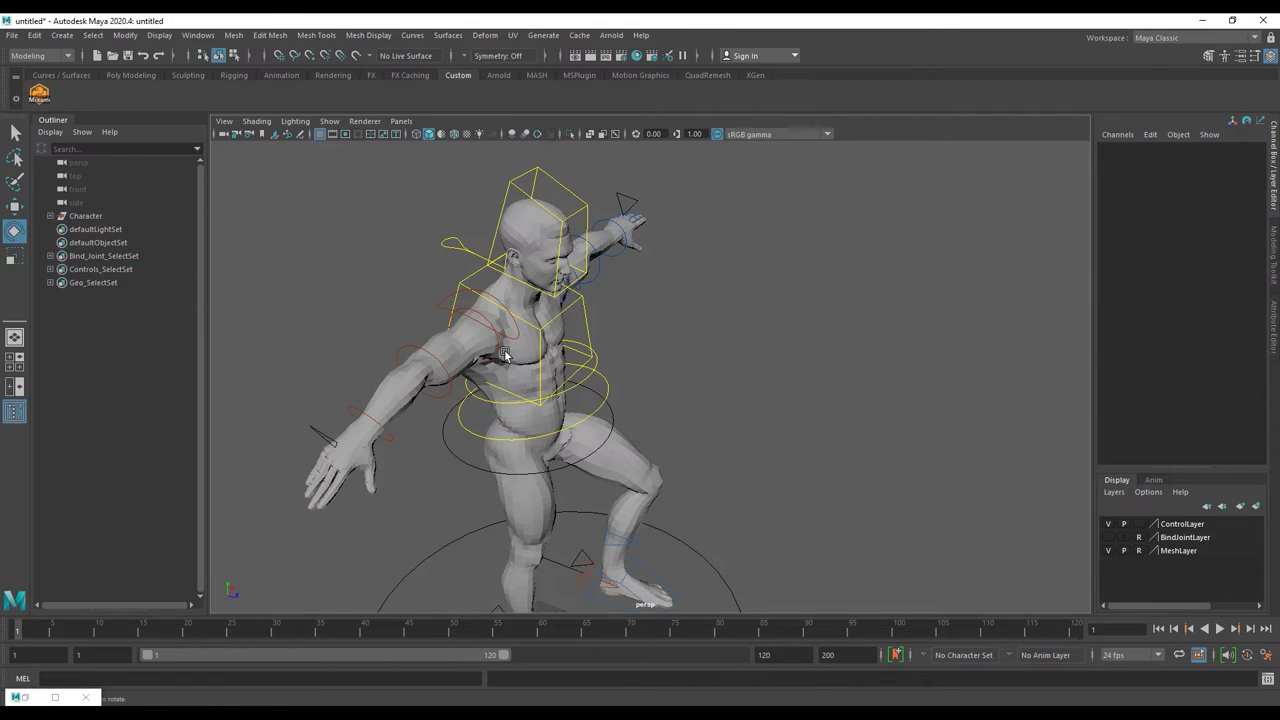
click(493, 341)
drag(452, 313, 440, 358)
alt+drag(729, 351, 634, 320)
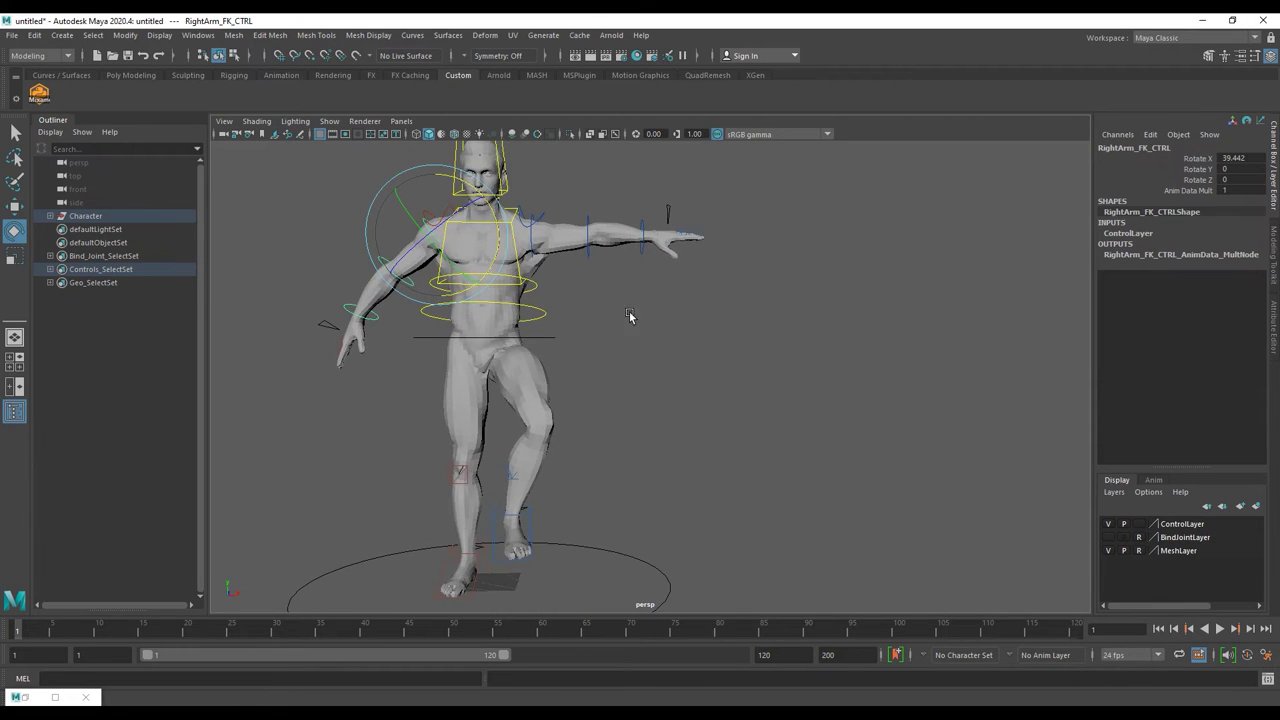
click(378, 358)
Zoom onto the right hand and curl the thumb with RightHandThumb3_CTRL
alt+right_drag(283, 332, 578, 393)
scroll(457, 397, up, 2)
scroll(440, 390, up, 2)
scroll(500, 378, up, 2)
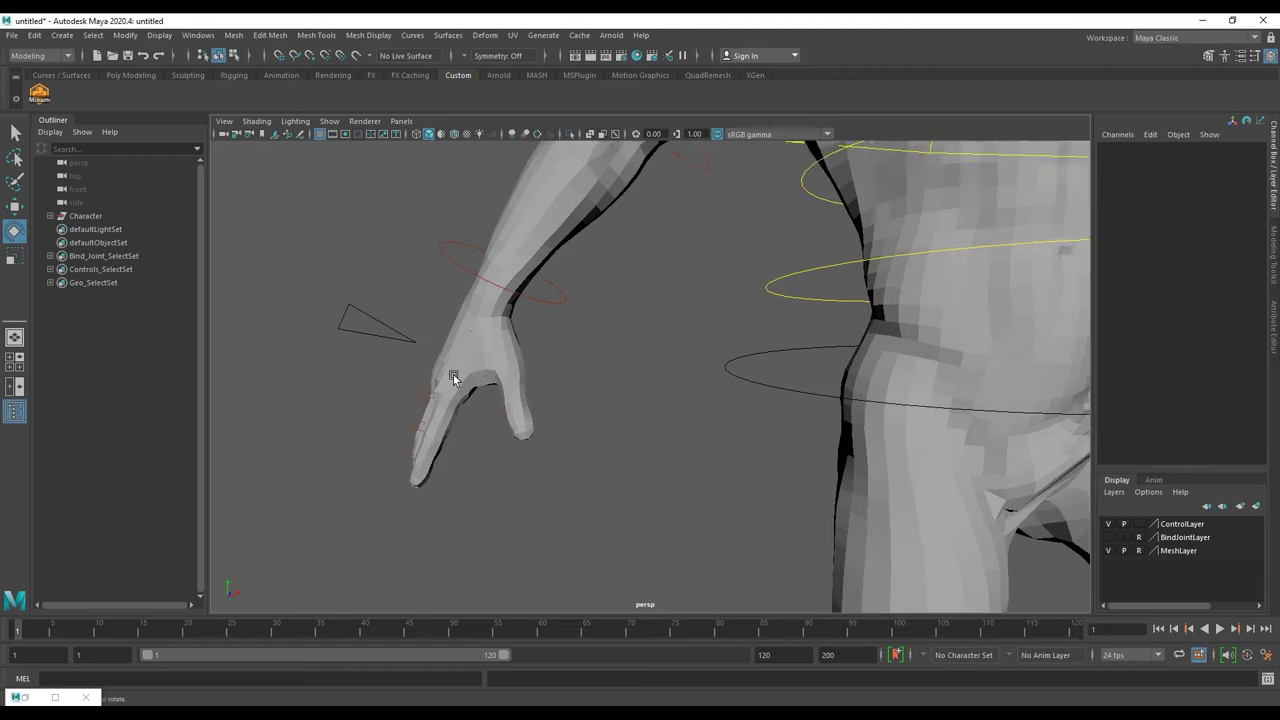
scroll(465, 376, up, 3)
mouse_move(477, 378)
alt+mouse_down()
mouse_move(512, 414)
mouse_move(550, 420)
mouse_move(551, 463)
mouse_move(551, 449)
alt+mouse_up()
click(517, 412)
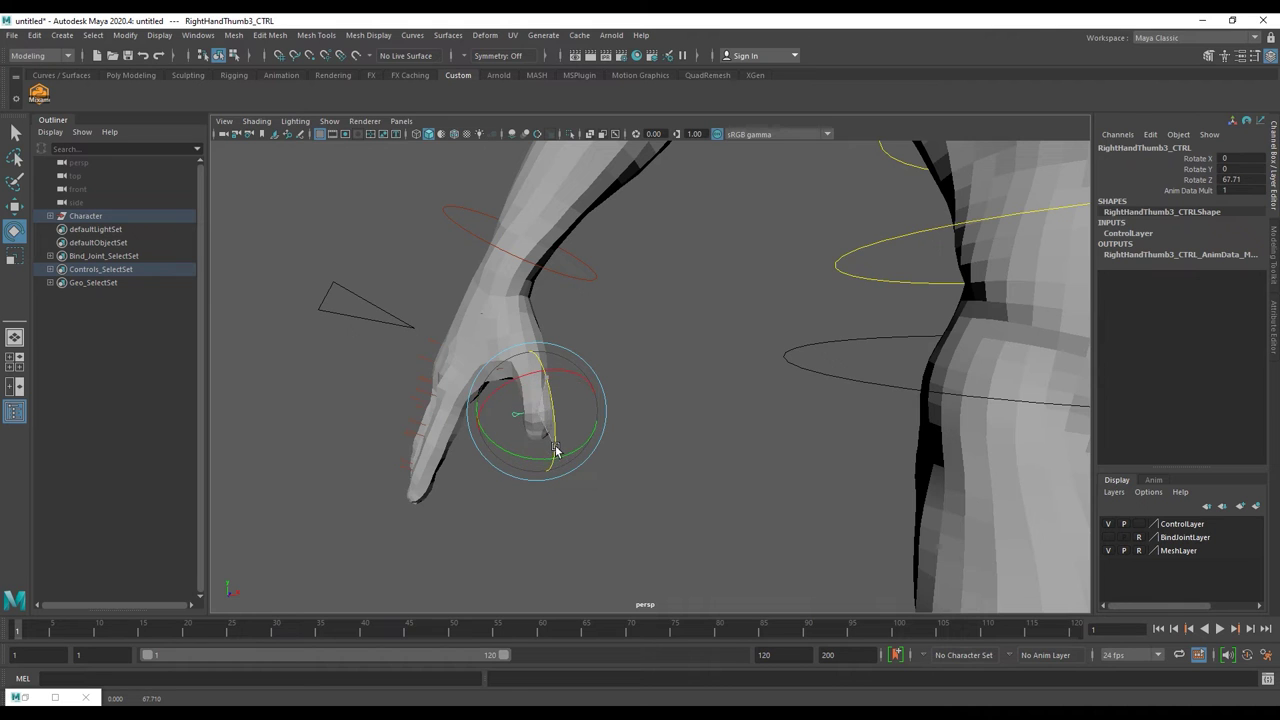
mouse_move(457, 425)
alt+mouse_down()
mouse_move(514, 406)
mouse_move(464, 340)
mouse_move(418, 323)
mouse_move(424, 333)
alt+mouse_up()
Bend the index and middle fingers (RightHandIndex3 Rotate X 33.012, RightHandMiddle3 28.487)
click(418, 323)
click(412, 433)
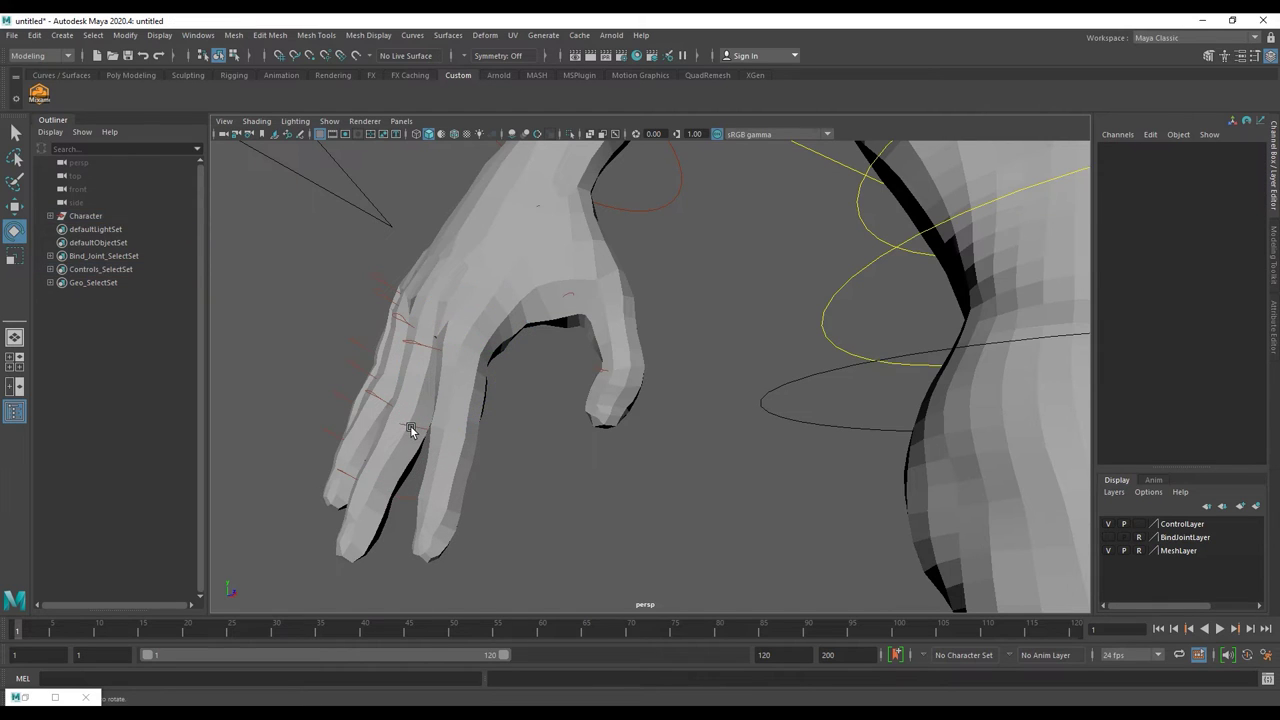
click(411, 431)
drag(411, 431, 428, 514)
click(429, 500)
click(368, 397)
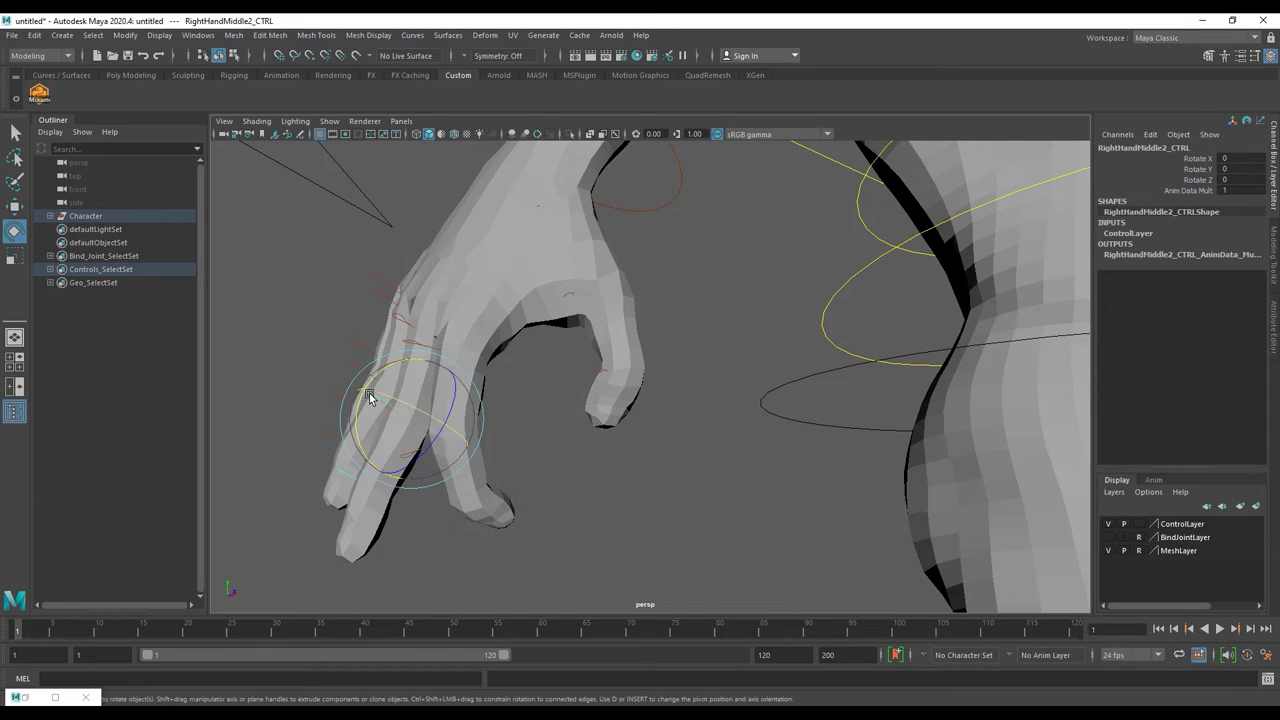
drag(373, 372, 373, 394)
click(382, 495)
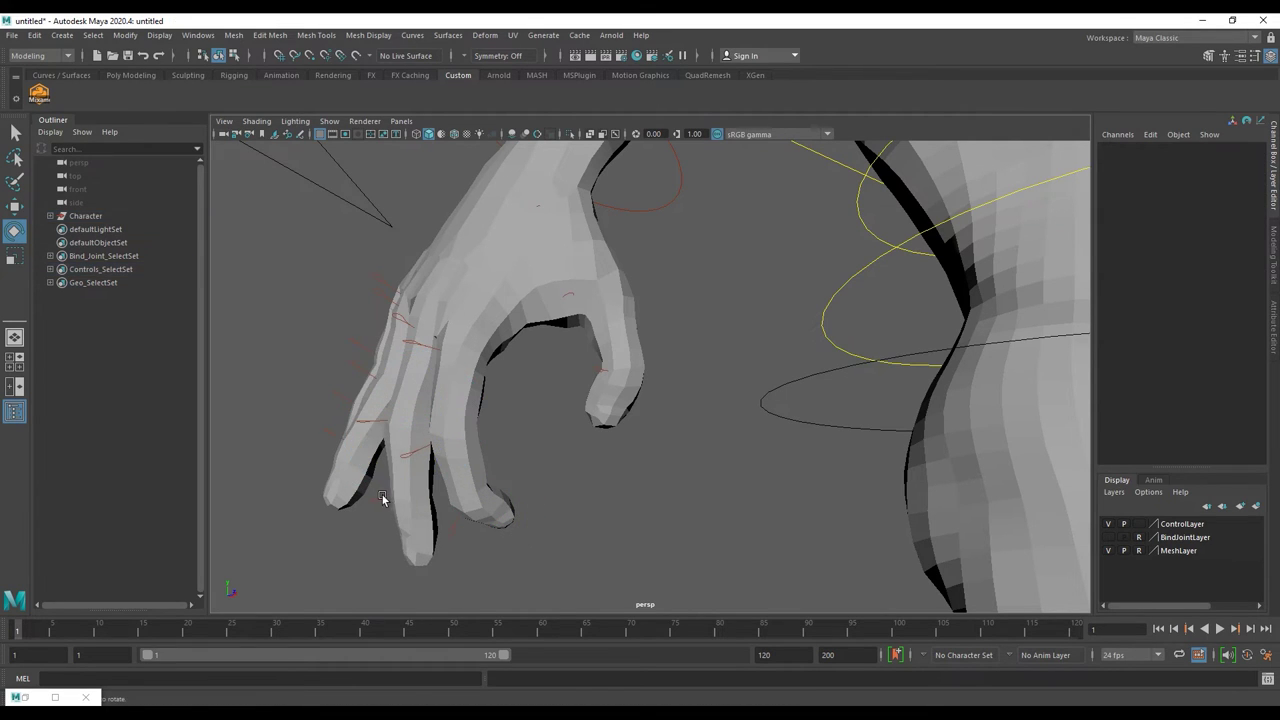
click(381, 497)
drag(381, 497, 361, 425)
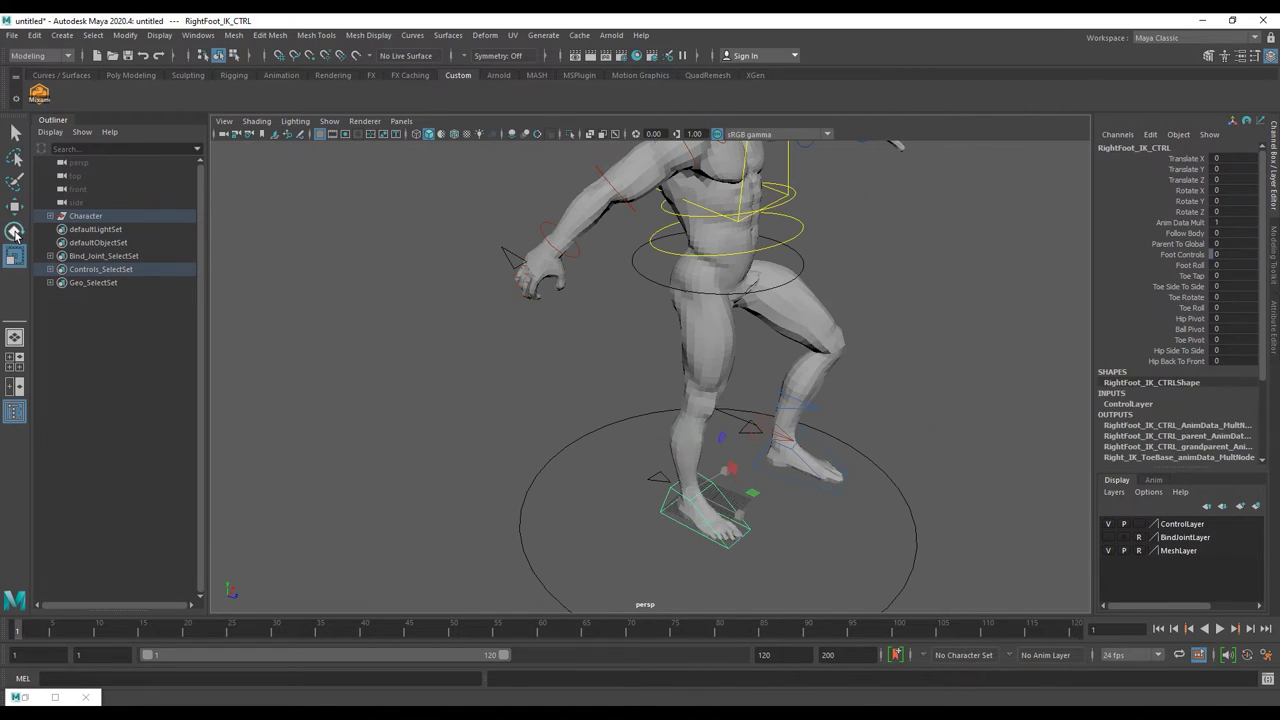
Move RightFoot_IK_CTRL back behind the body to put the character mid-stride
click(14, 208)
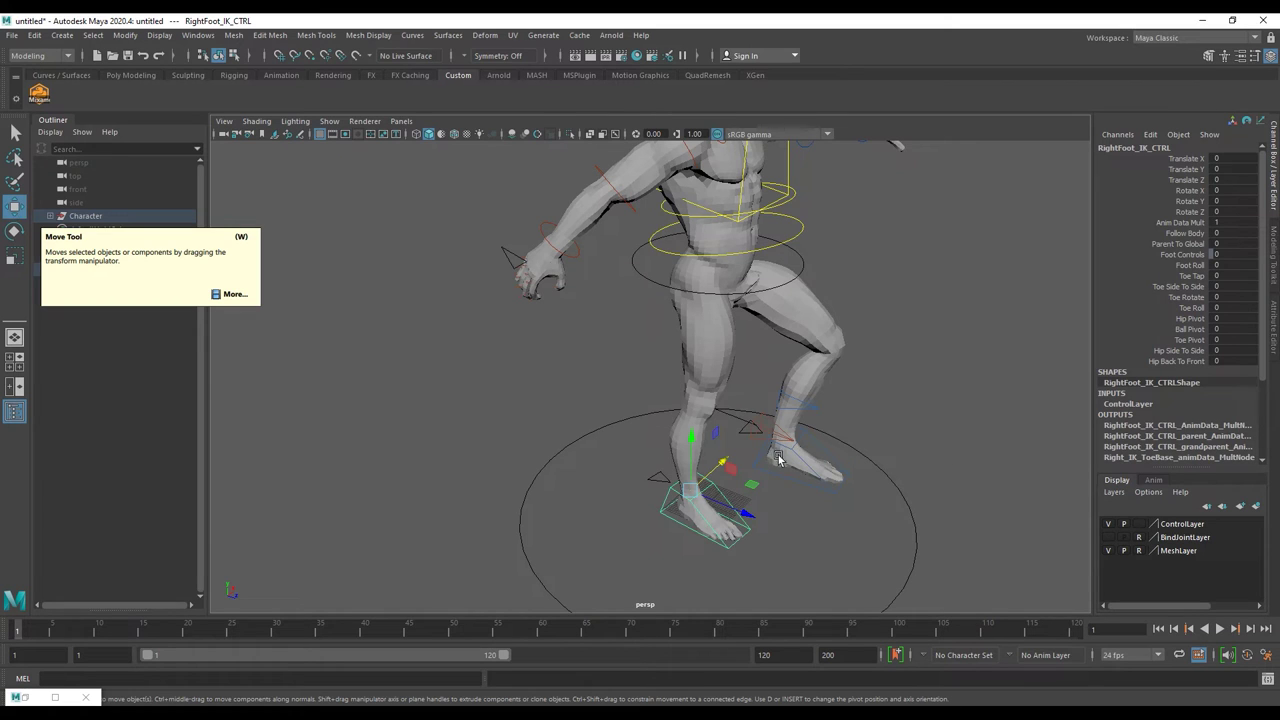
drag(749, 517, 641, 441)
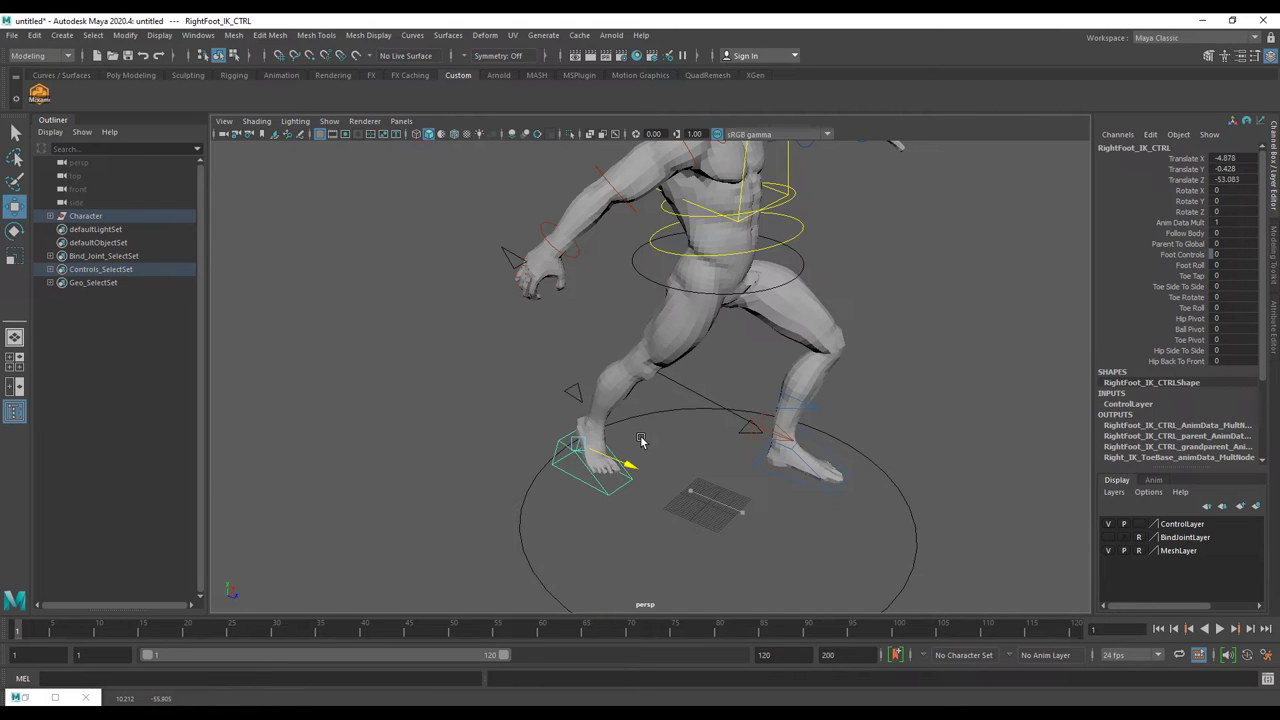
mouse_move(713, 445)
alt+mouse_down()
mouse_move(690, 430)
mouse_move(737, 444)
mouse_move(541, 289)
alt+mouse_up()
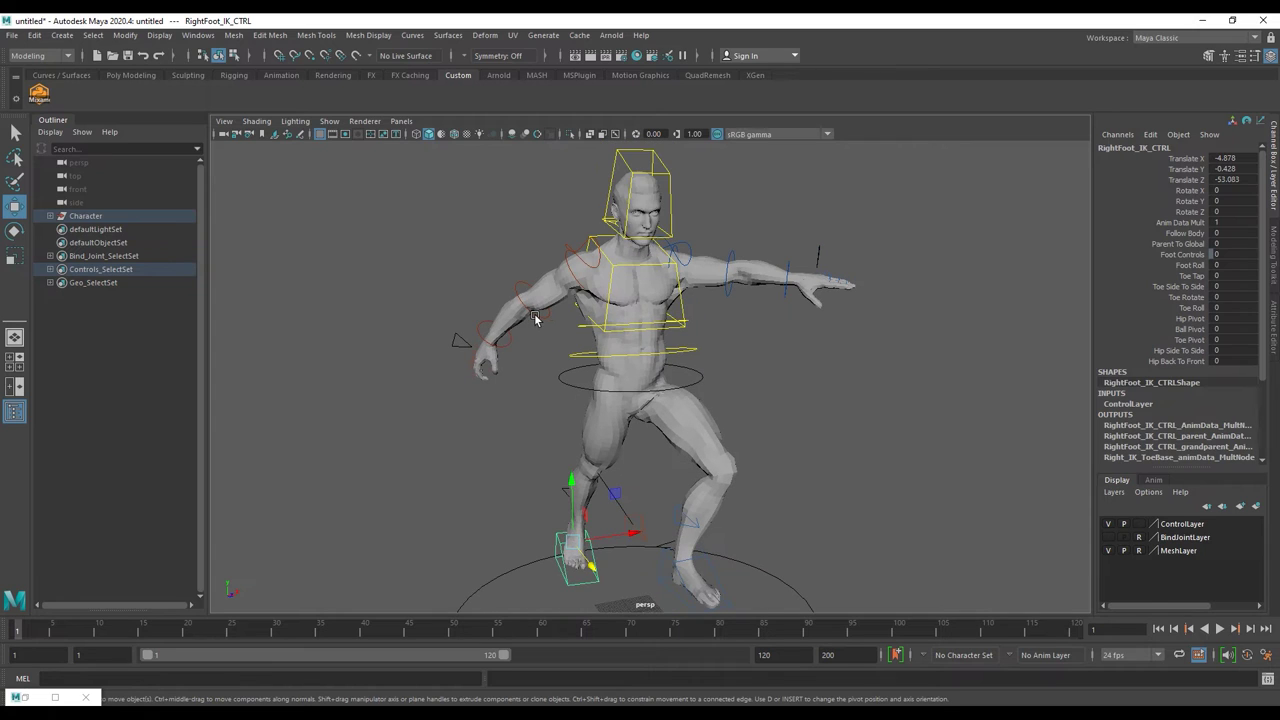
click(535, 318)
scroll(519, 272, up, 2)
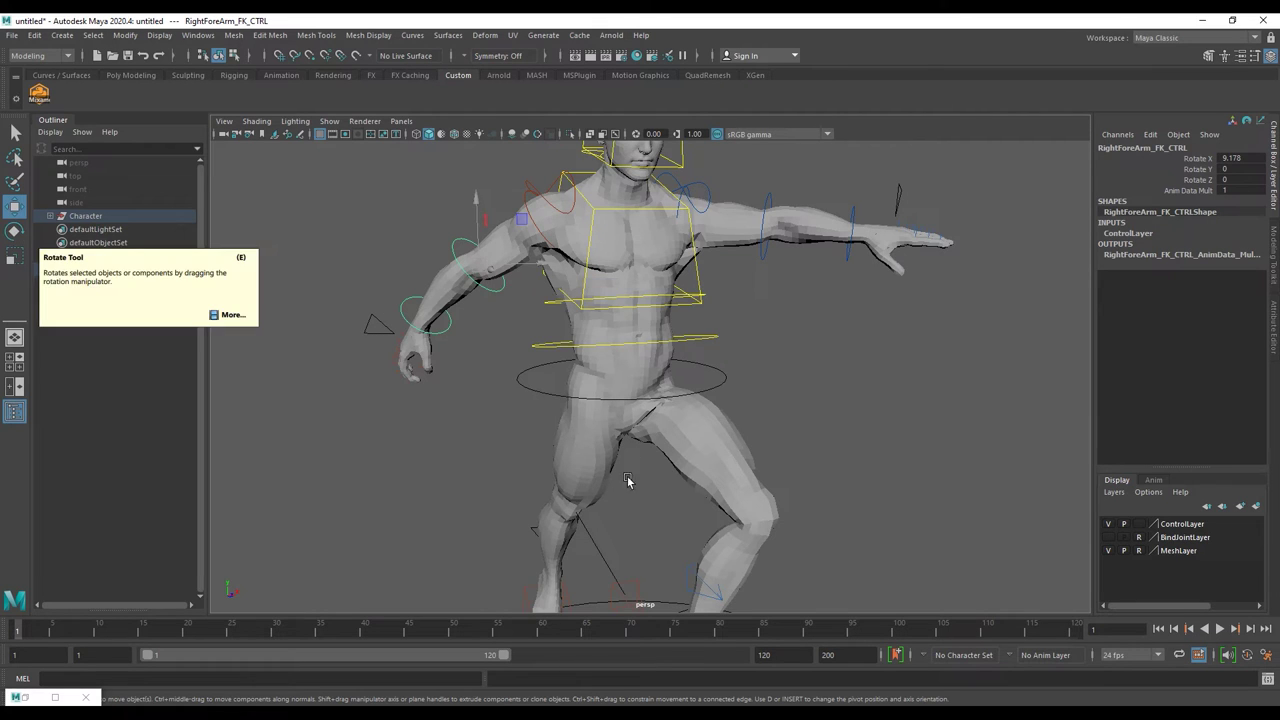
mouse_move(628, 481)
alt+mouse_down()
mouse_move(649, 420)
mouse_move(630, 449)
alt+mouse_up()
mouse_move(604, 494)
alt+mouse_down()
mouse_move(540, 483)
mouse_move(560, 511)
mouse_move(580, 507)
alt+mouse_up()
click(580, 507)
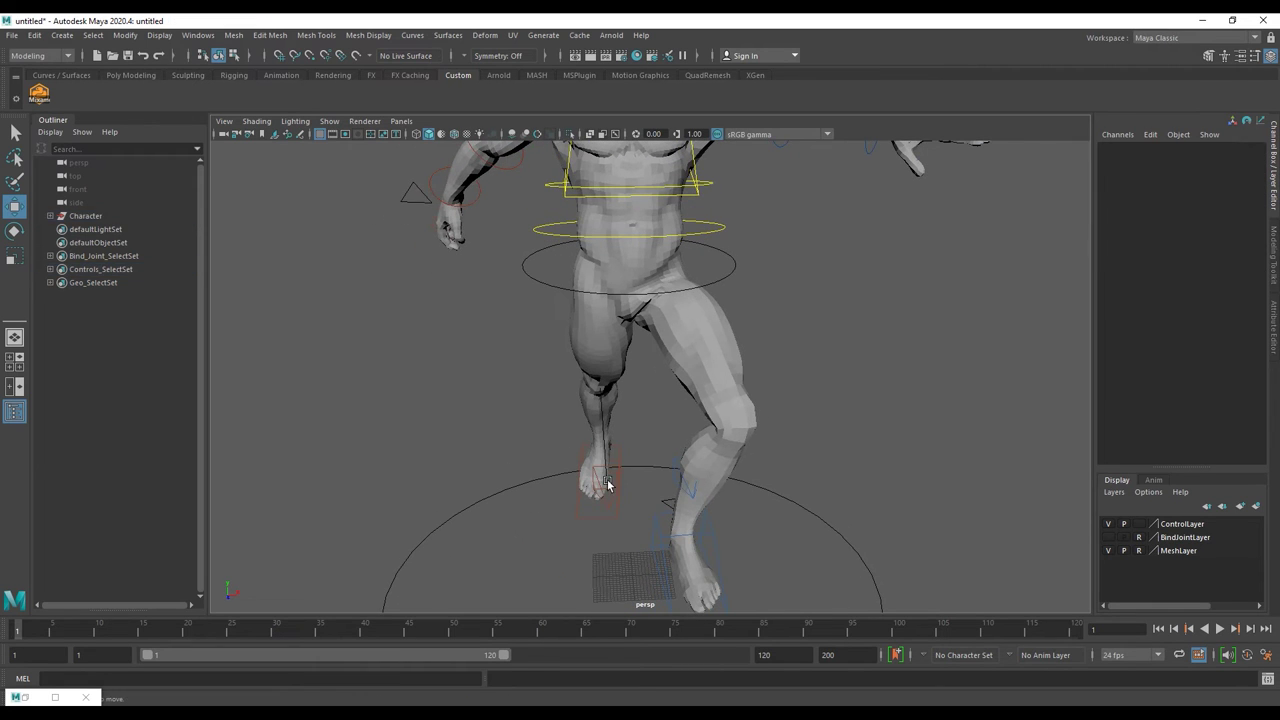
Move RightLeg_IK_CTRL outward, adjust Spine2_CTRL, and bring up File Explorer's New folder
click(605, 478)
mouse_move(674, 480)
mouse_down()
mouse_move(590, 470)
mouse_move(672, 408)
mouse_move(752, 407)
mouse_up()
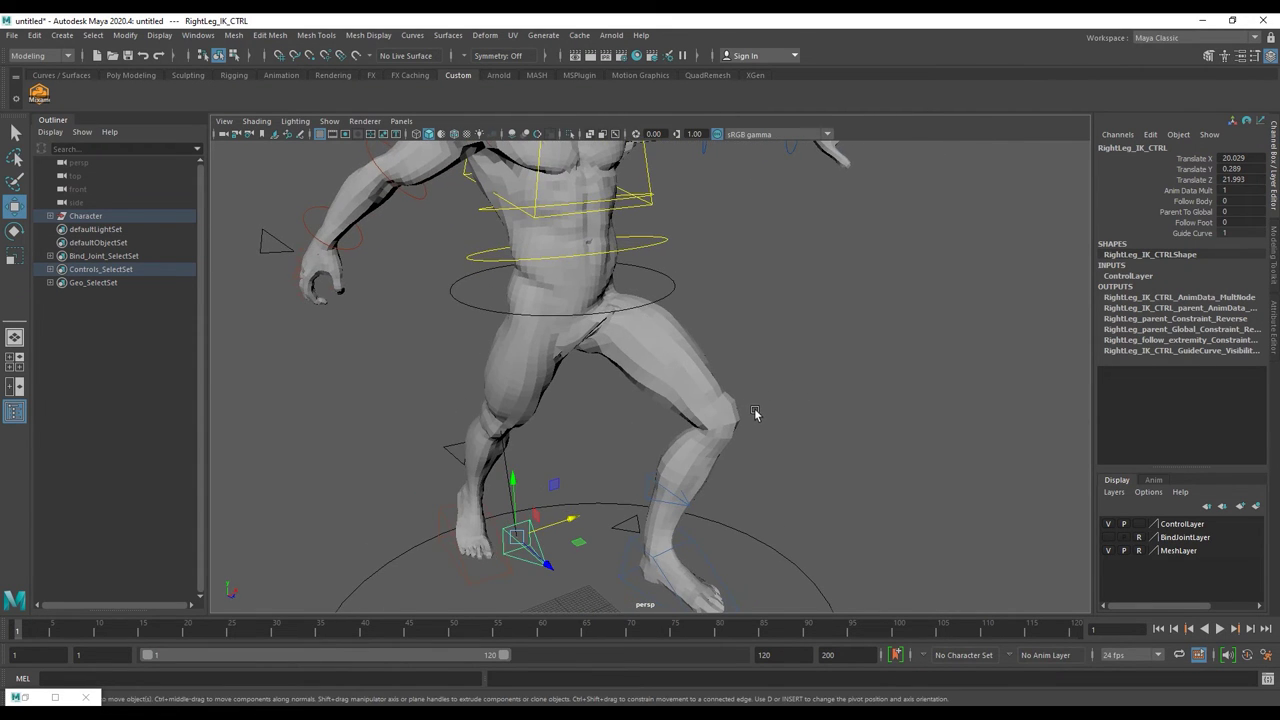
scroll(757, 420, down, 5)
mouse_move(757, 420)
alt+mouse_down()
mouse_move(736, 343)
mouse_move(712, 352)
alt+mouse_up()
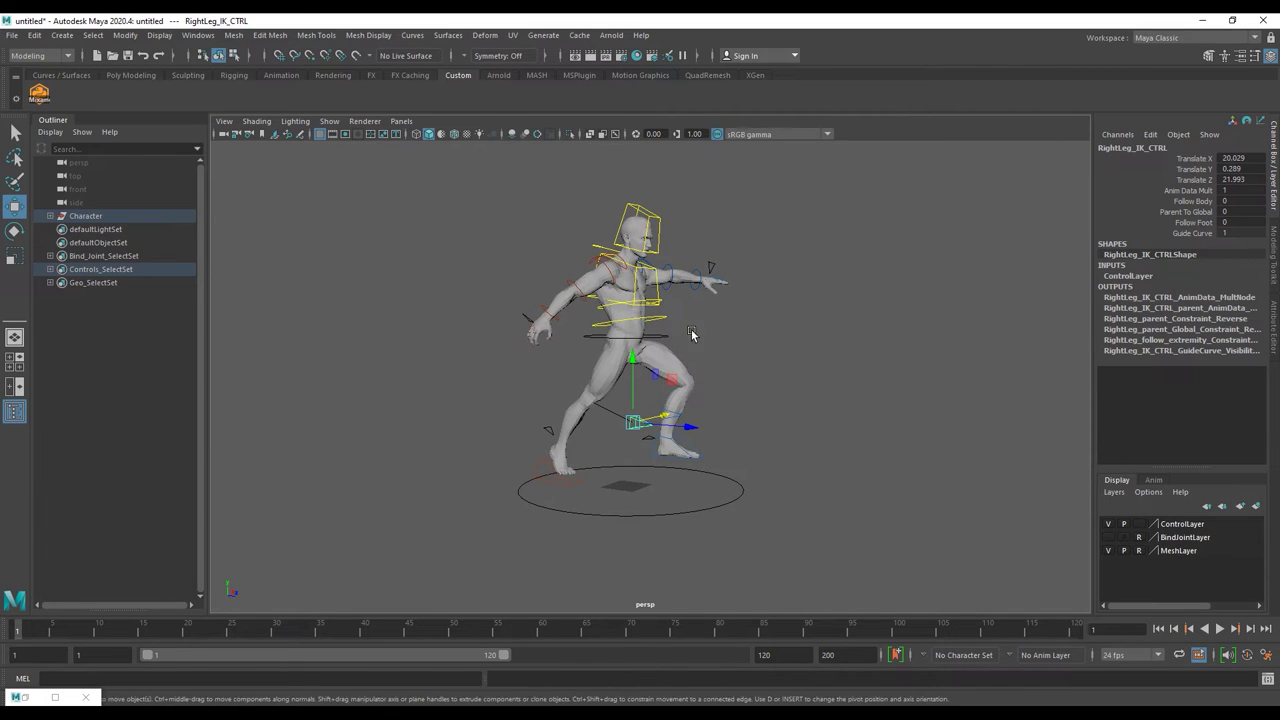
scroll(641, 248, up, 3)
scroll(641, 248, up, 3)
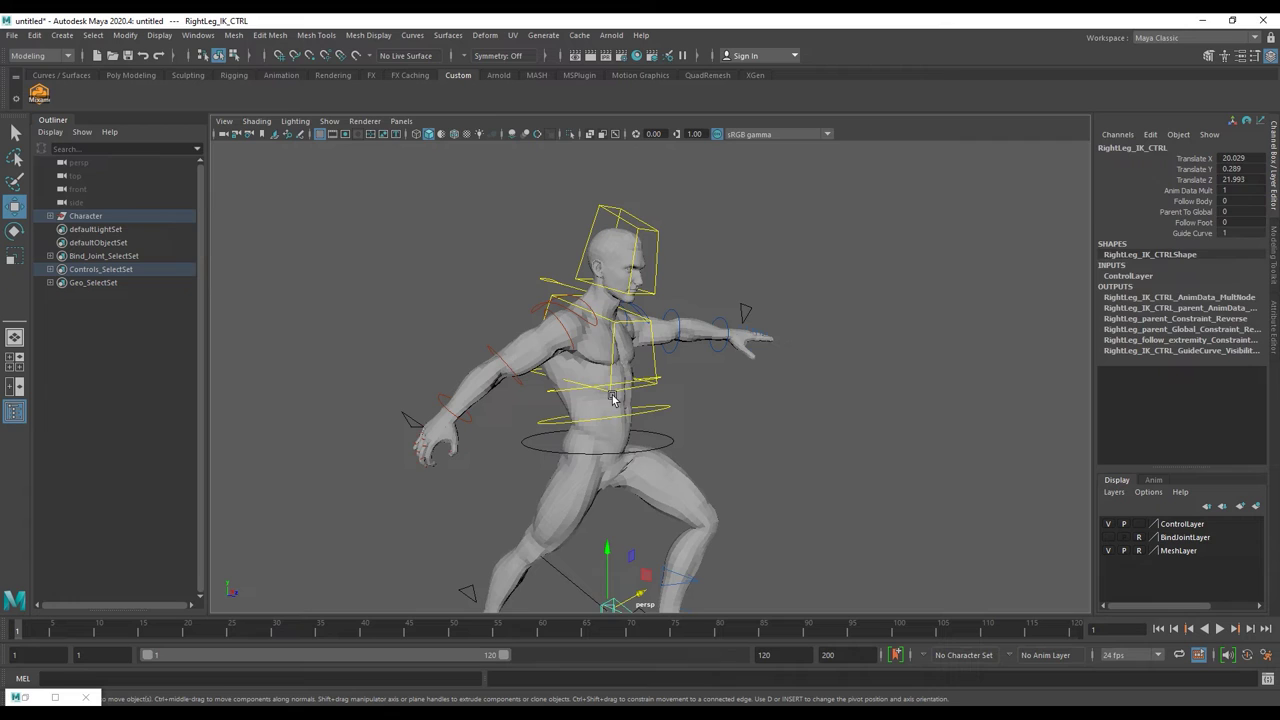
click(622, 394)
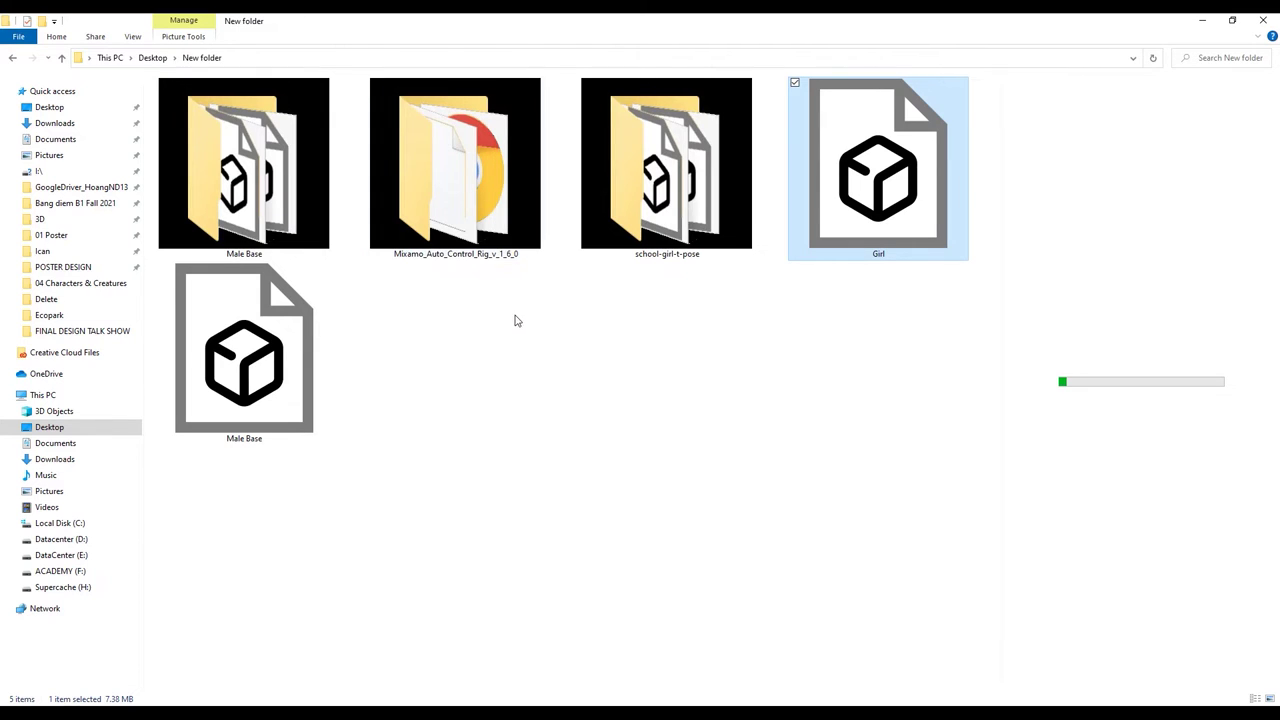
click(517, 321)
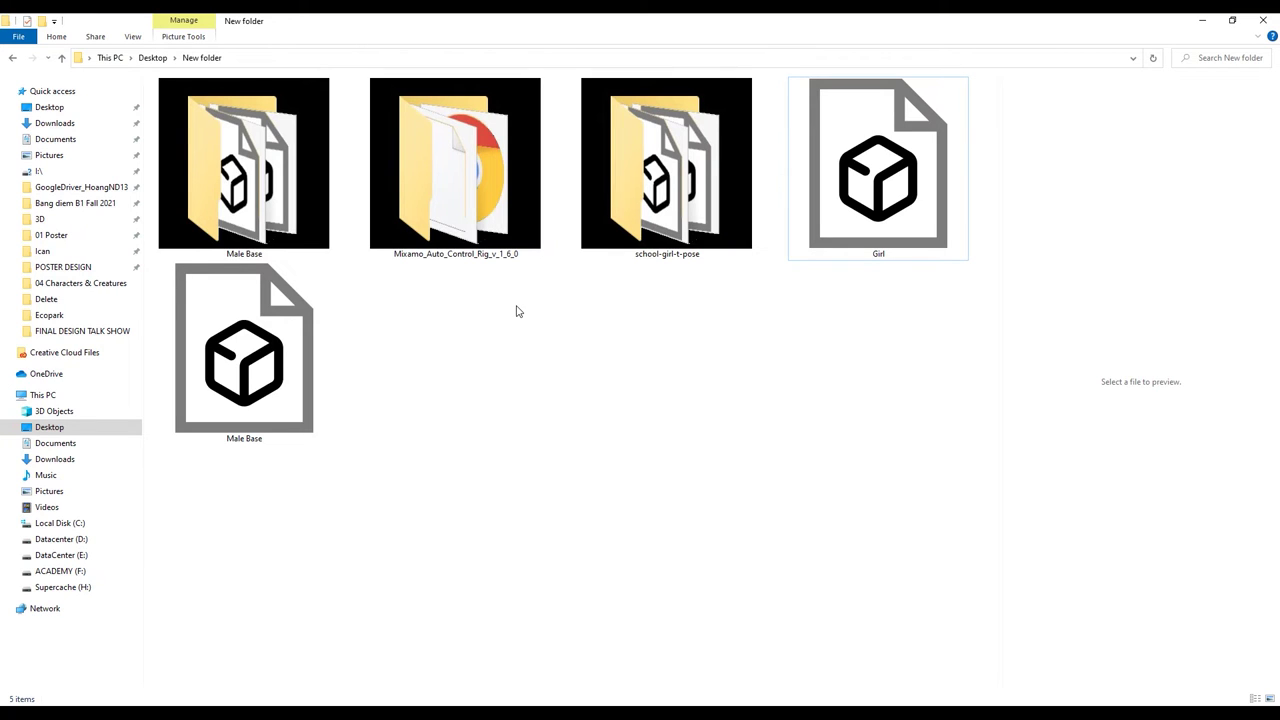
In Mixamo_Auto_Control_Rig_v_1_6_0, select the rig folder, .py script and shelf icon
double_click(479, 225)
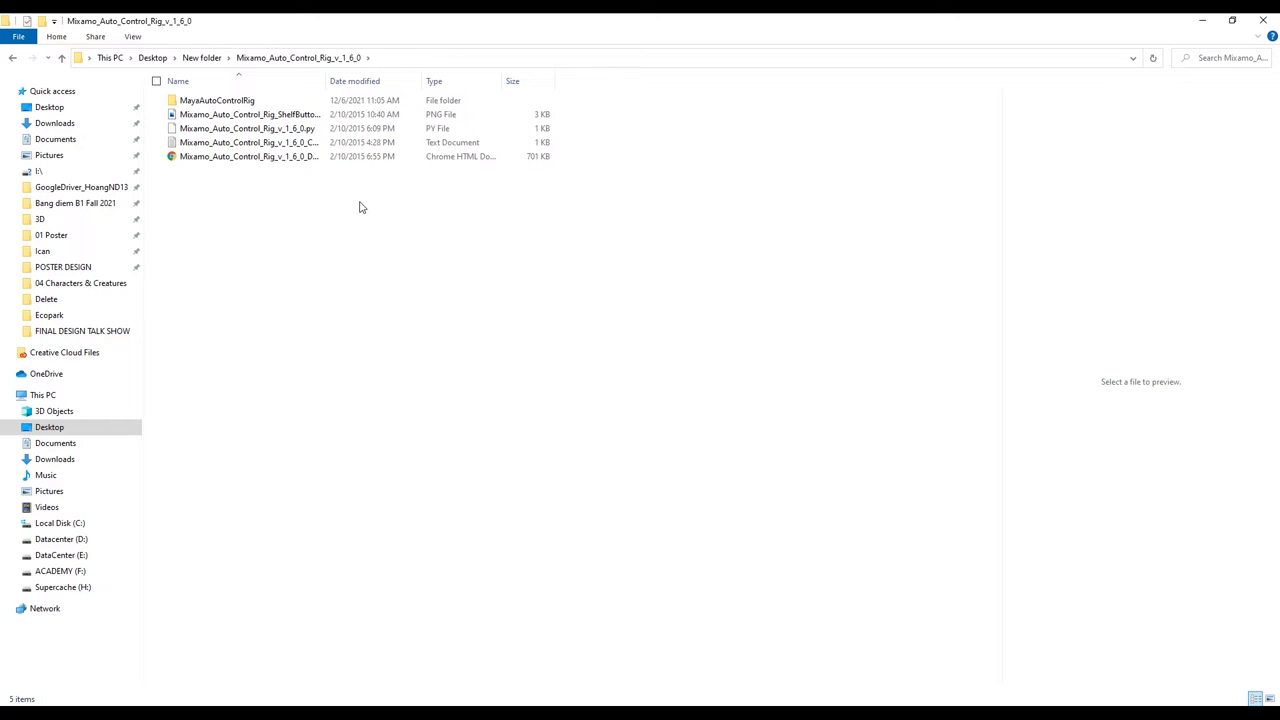
right_click(361, 207)
click(415, 210)
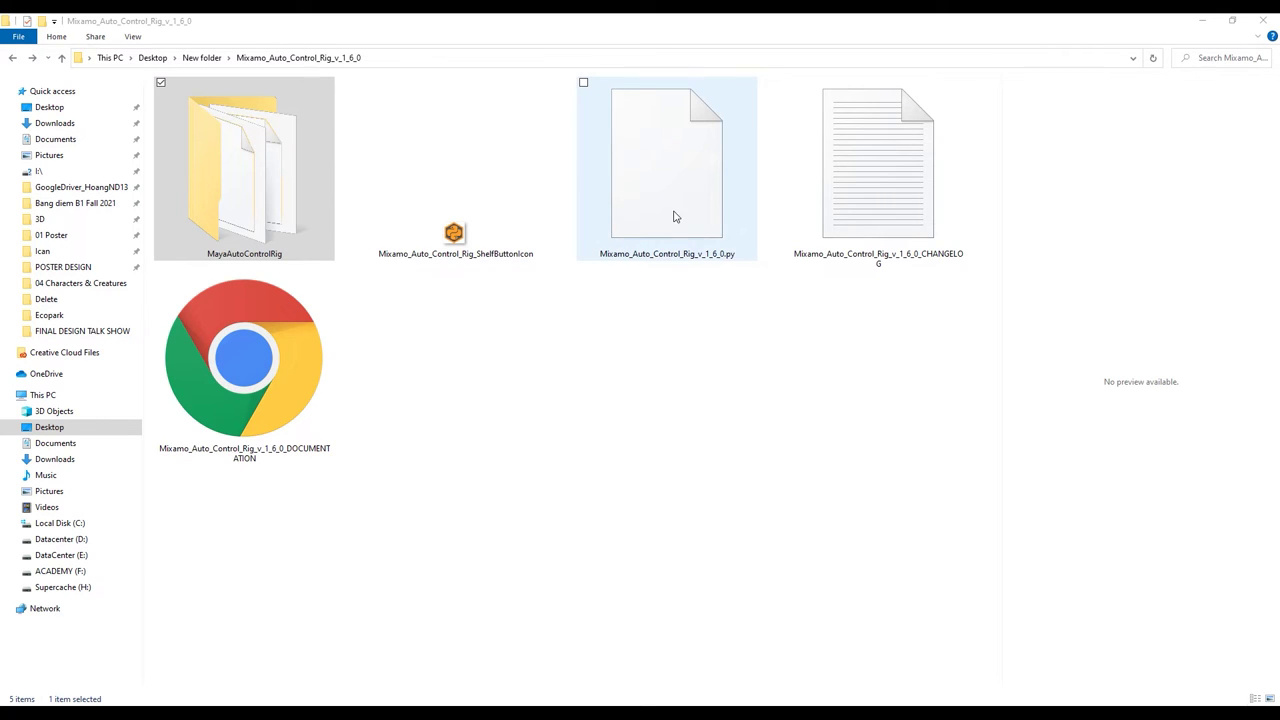
click(673, 216)
shift+click(226, 183)
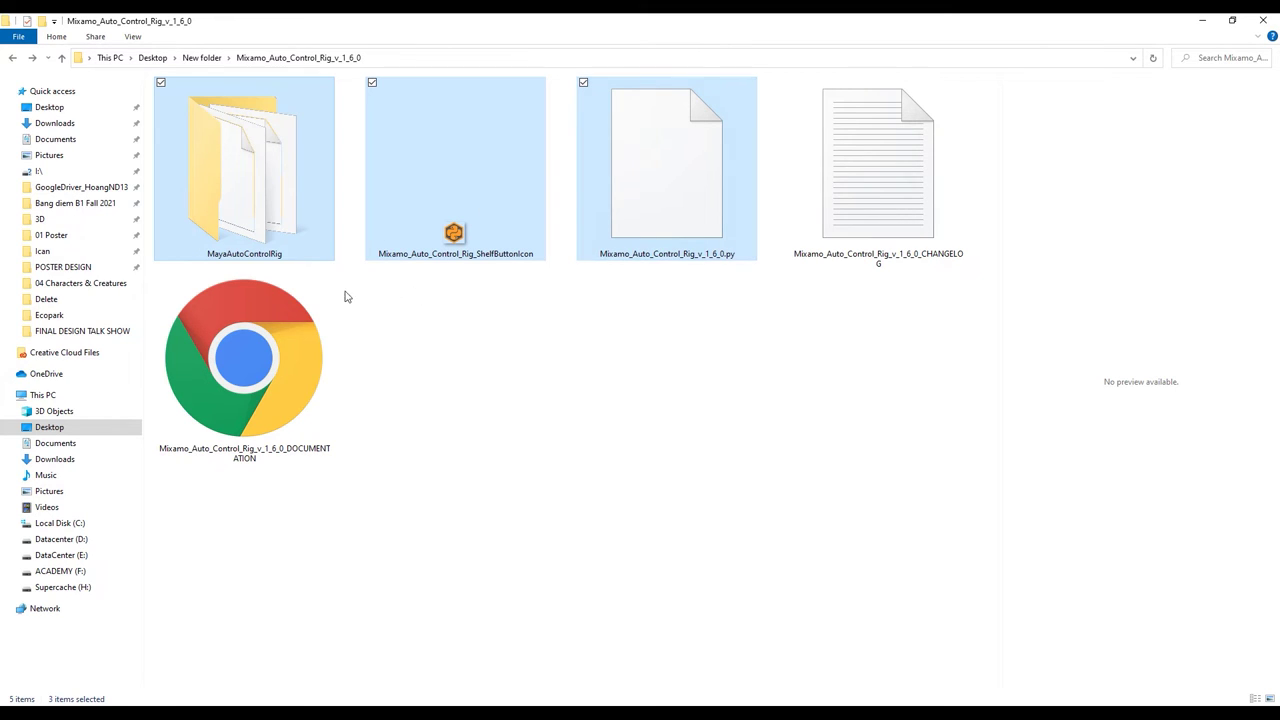
Paste the rig files into Documents\maya\2020\scripts, replacing the existing ones, and return to Maya
click(50, 446)
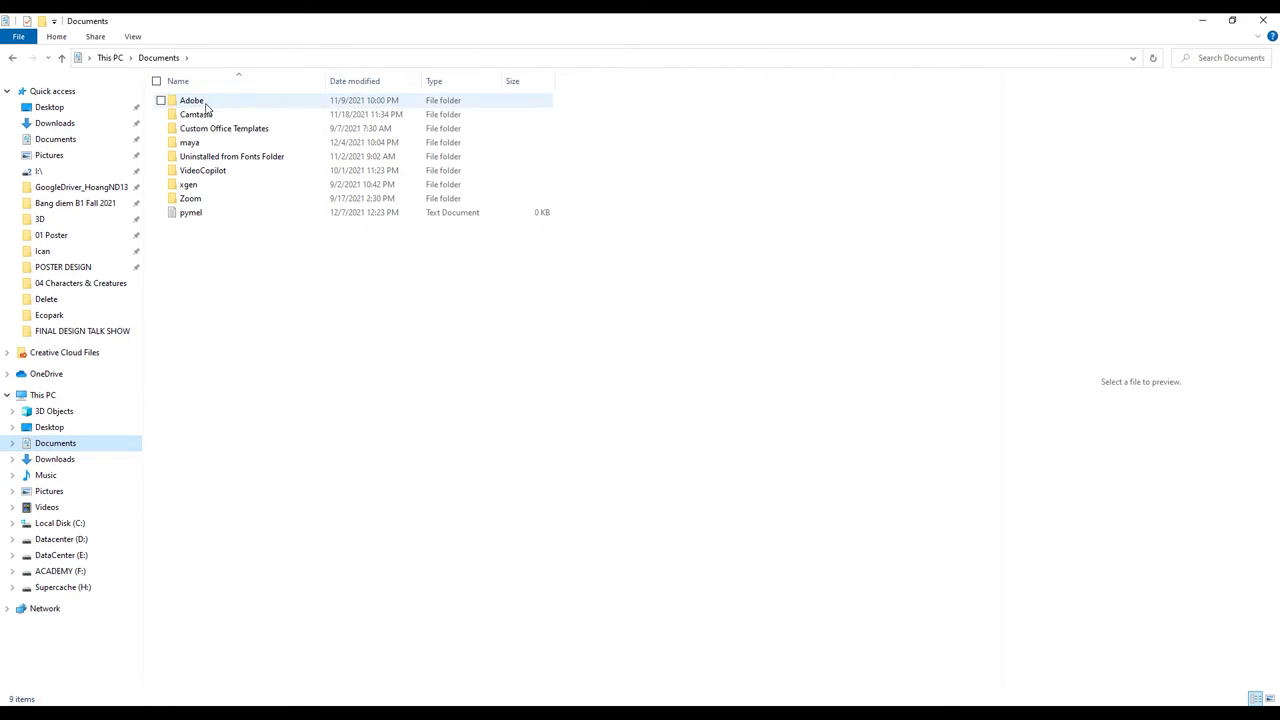
double_click(189, 142)
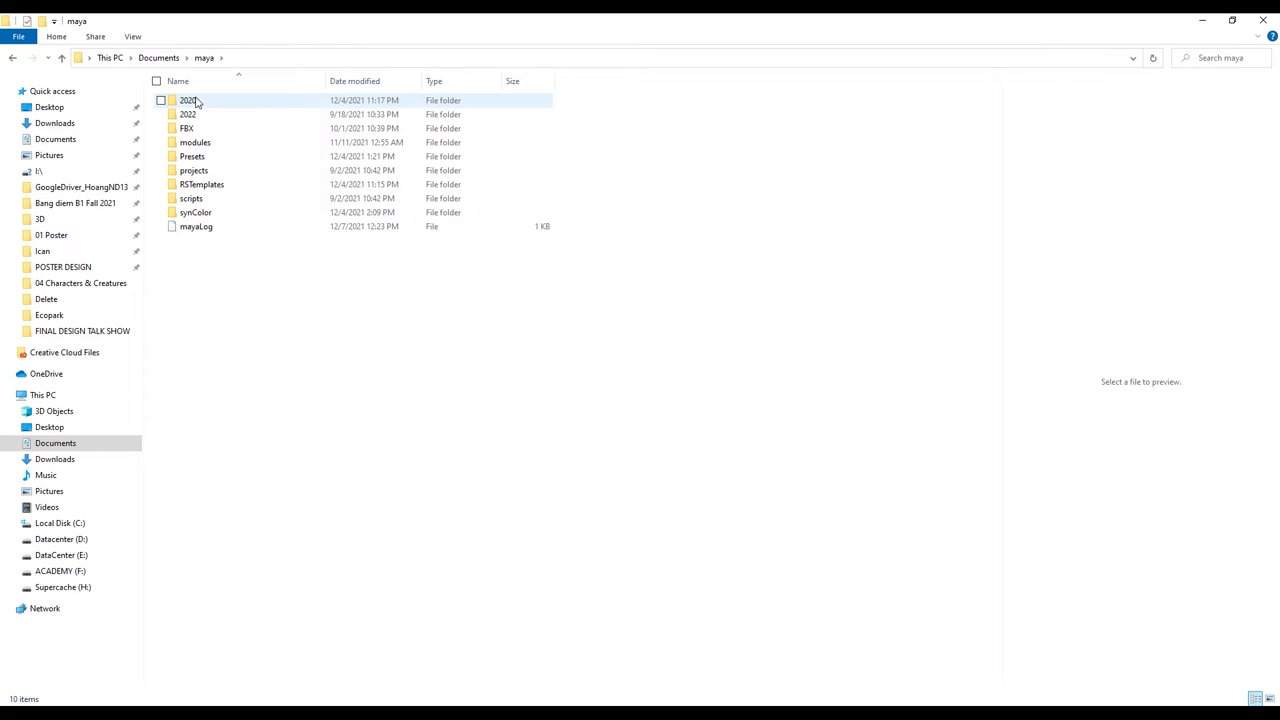
mouse_move(188, 100)
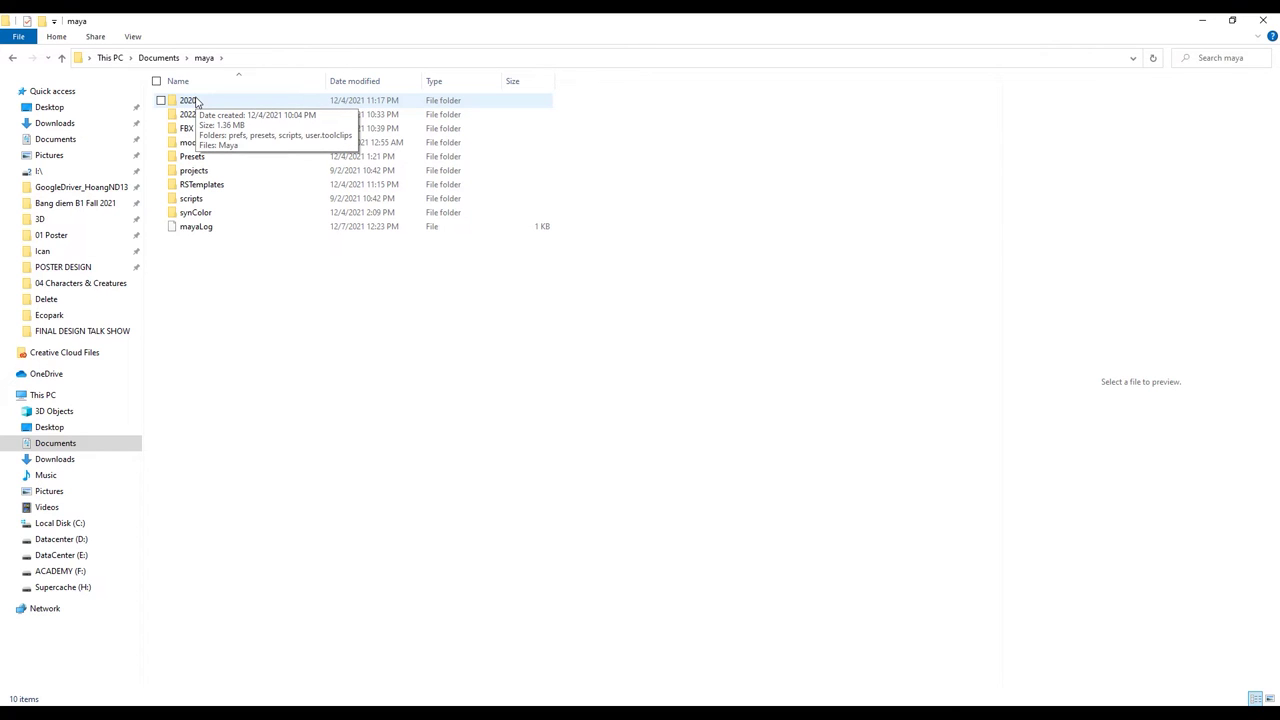
double_click(196, 101)
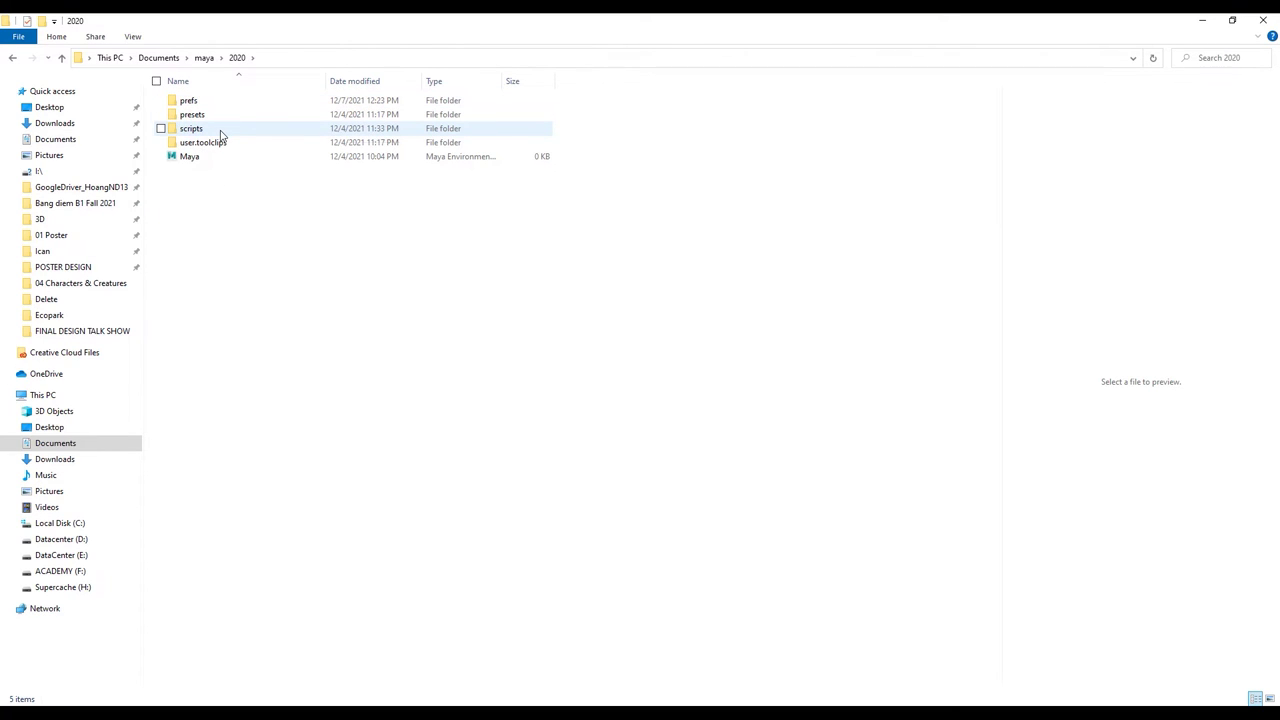
double_click(220, 129)
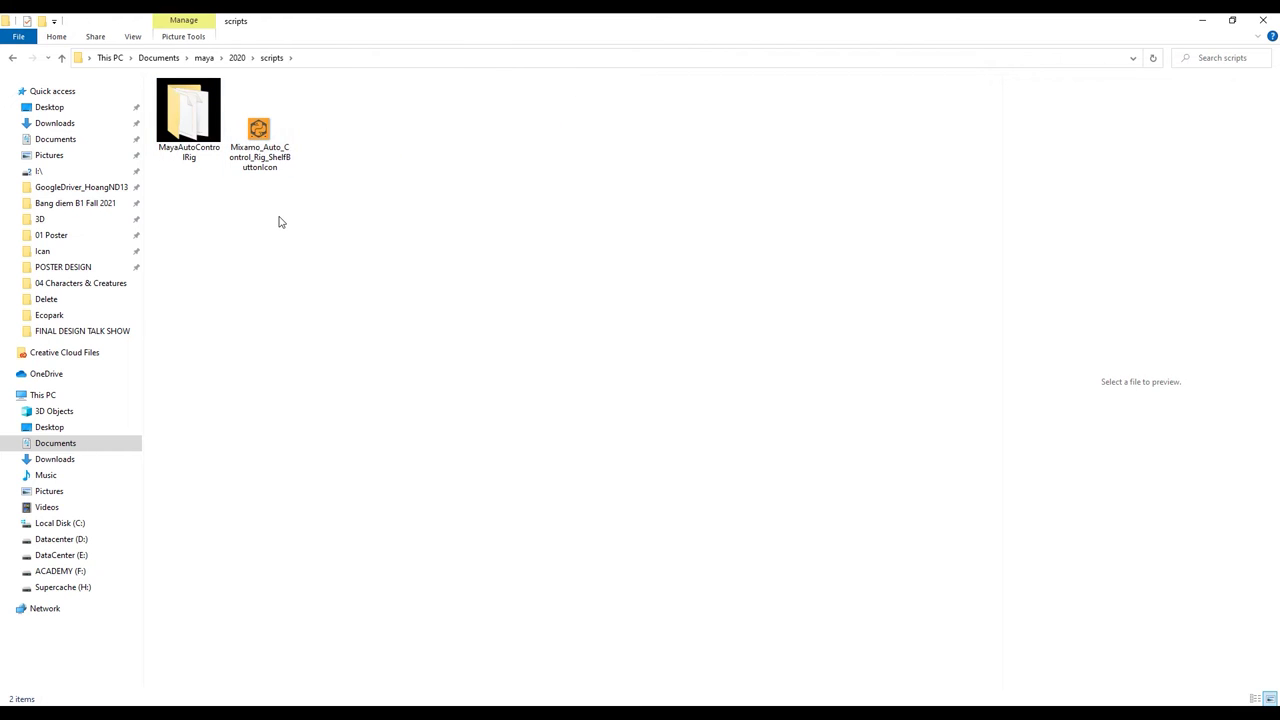
key(ctrl+v)
click(614, 260)
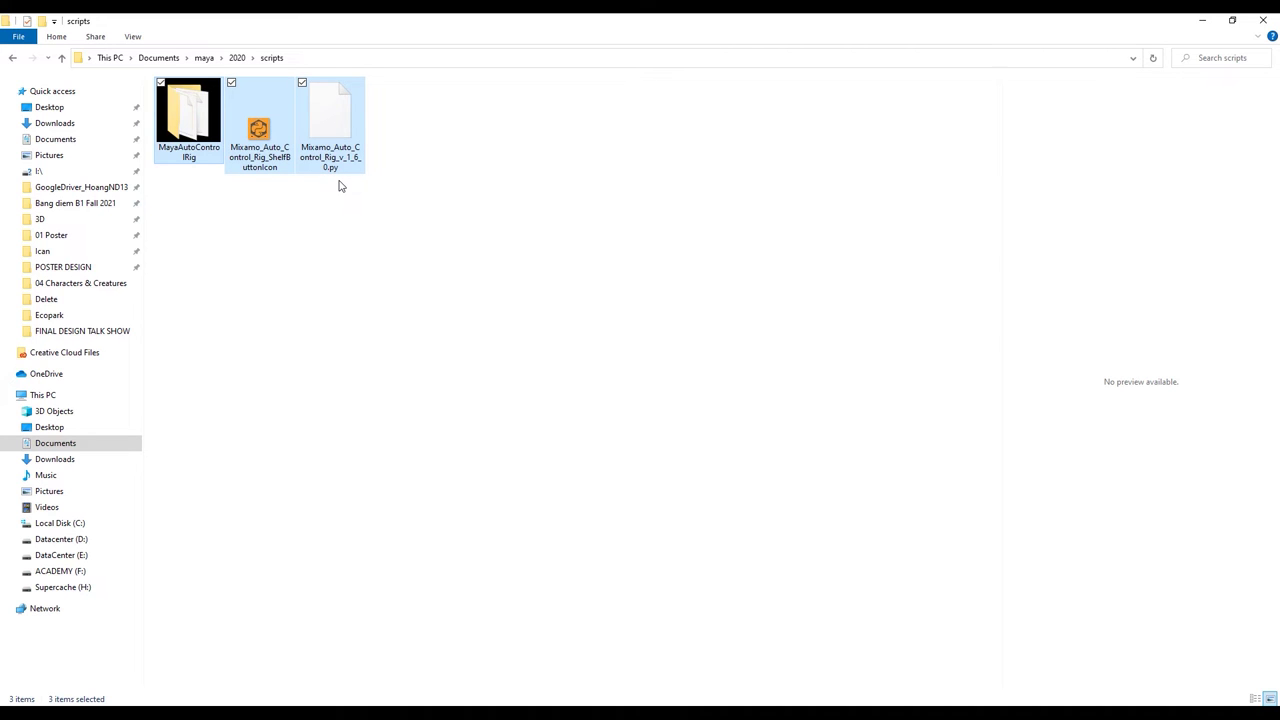
mouse_move(506, 710)
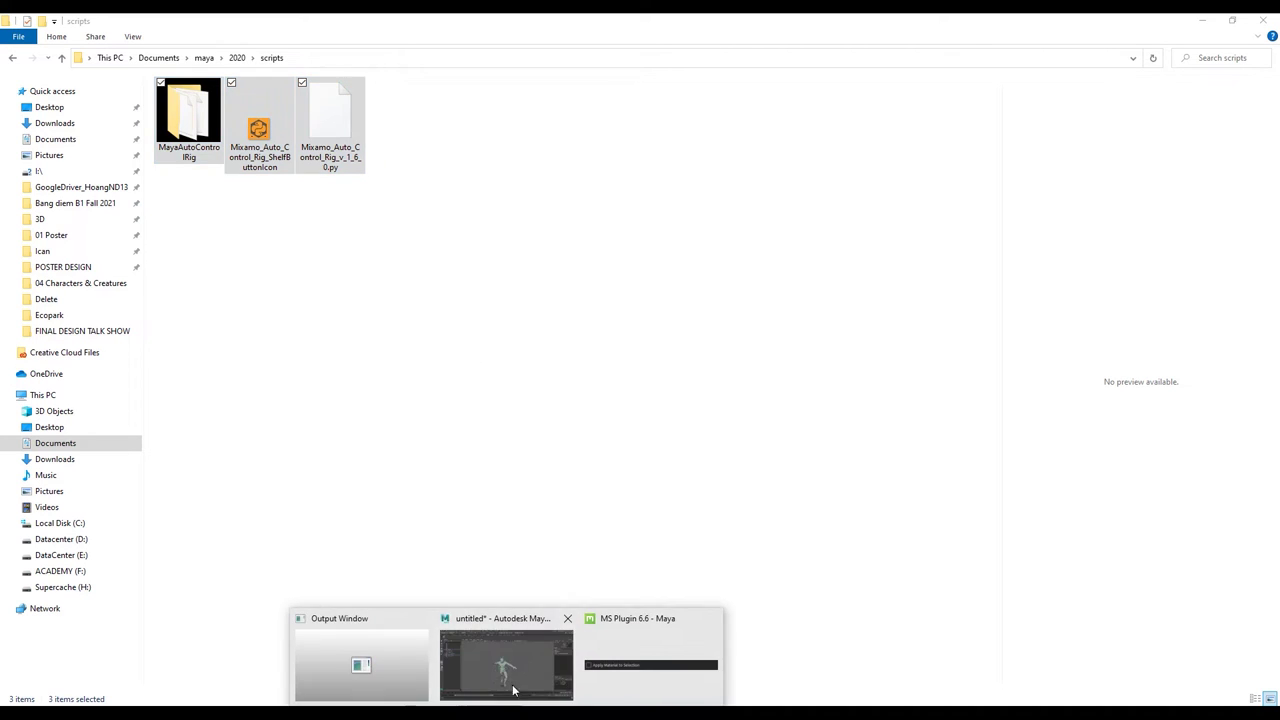
click(506, 660)
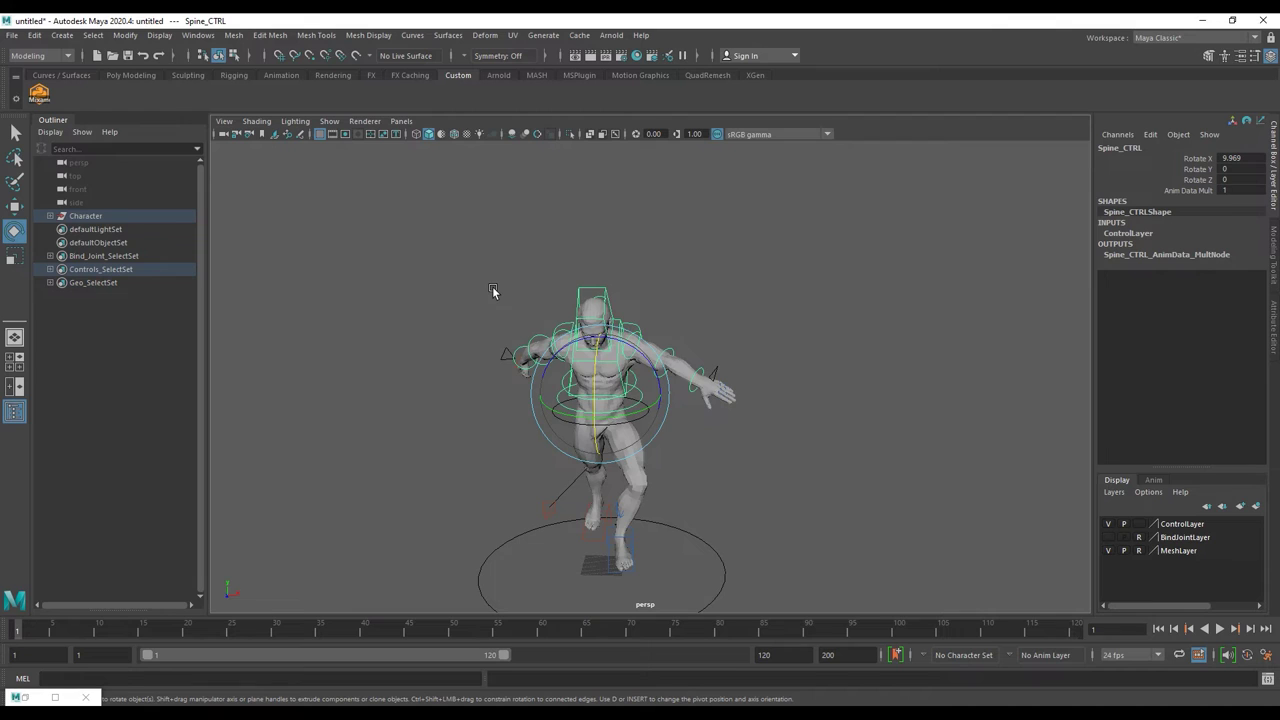
Start a new scene without saving and open the Script Editor
key(ctrl+n)
click(637, 370)
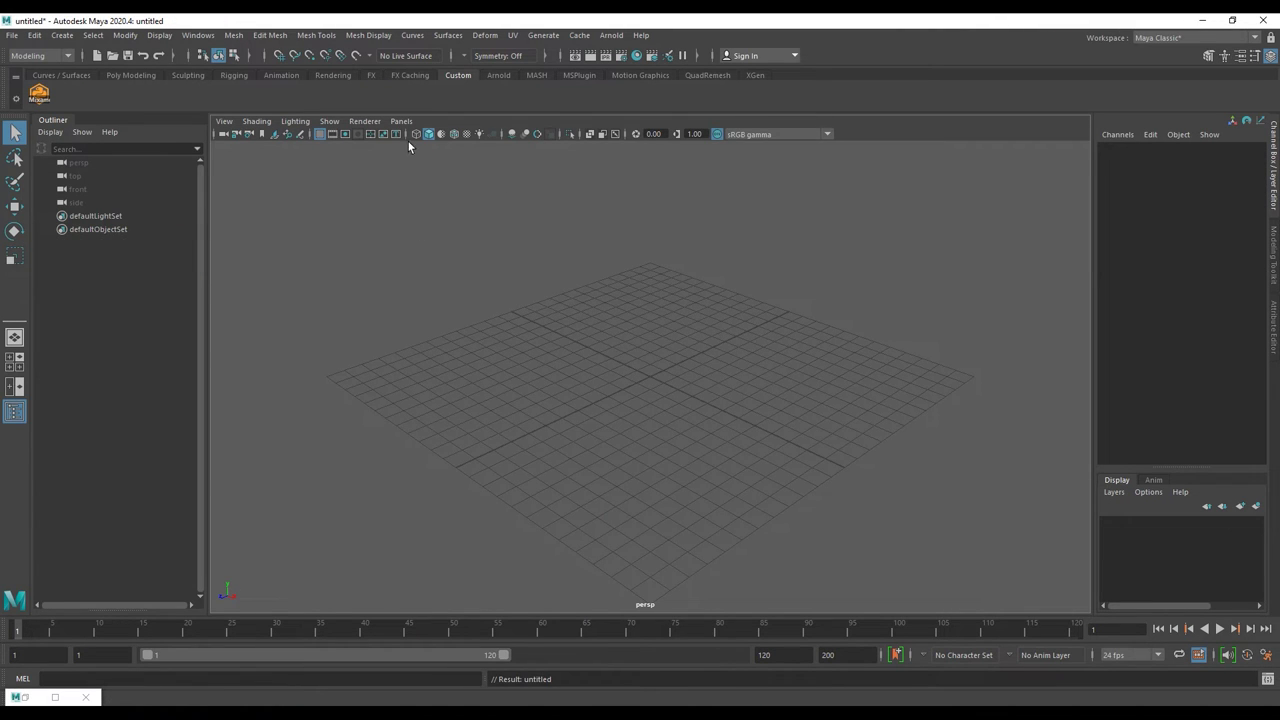
click(237, 38)
mouse_move(229, 82)
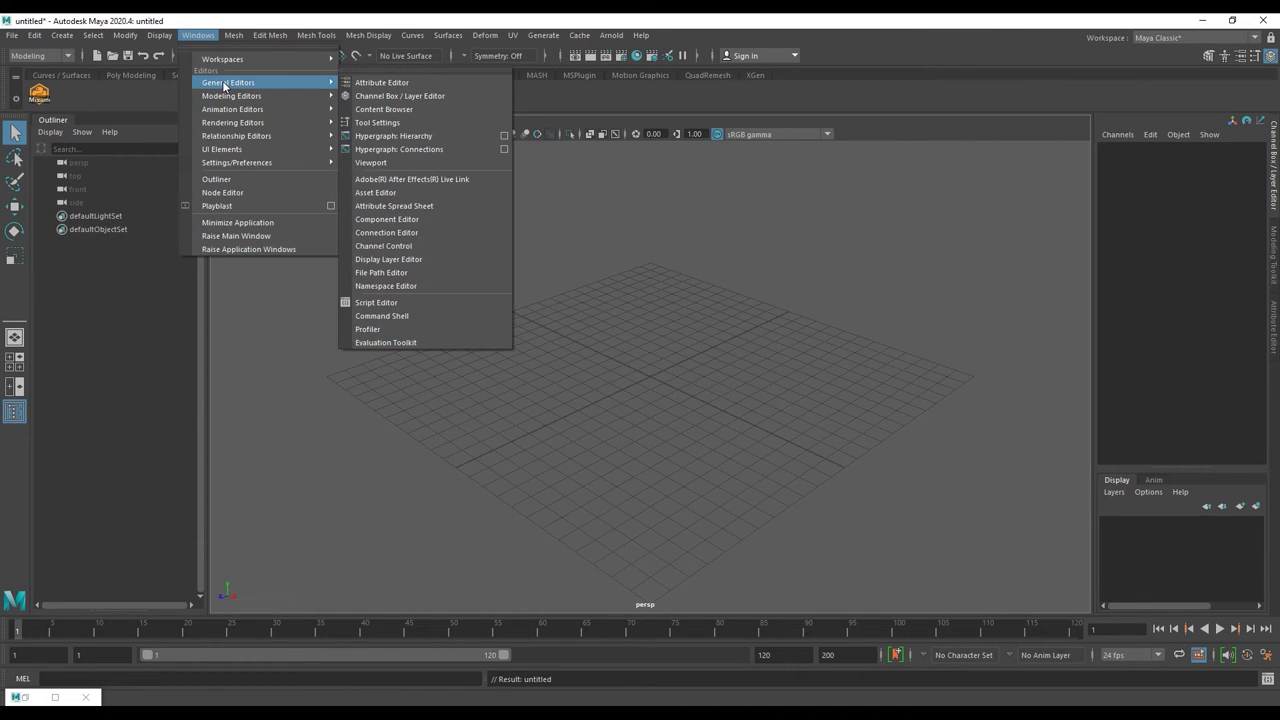
click(419, 303)
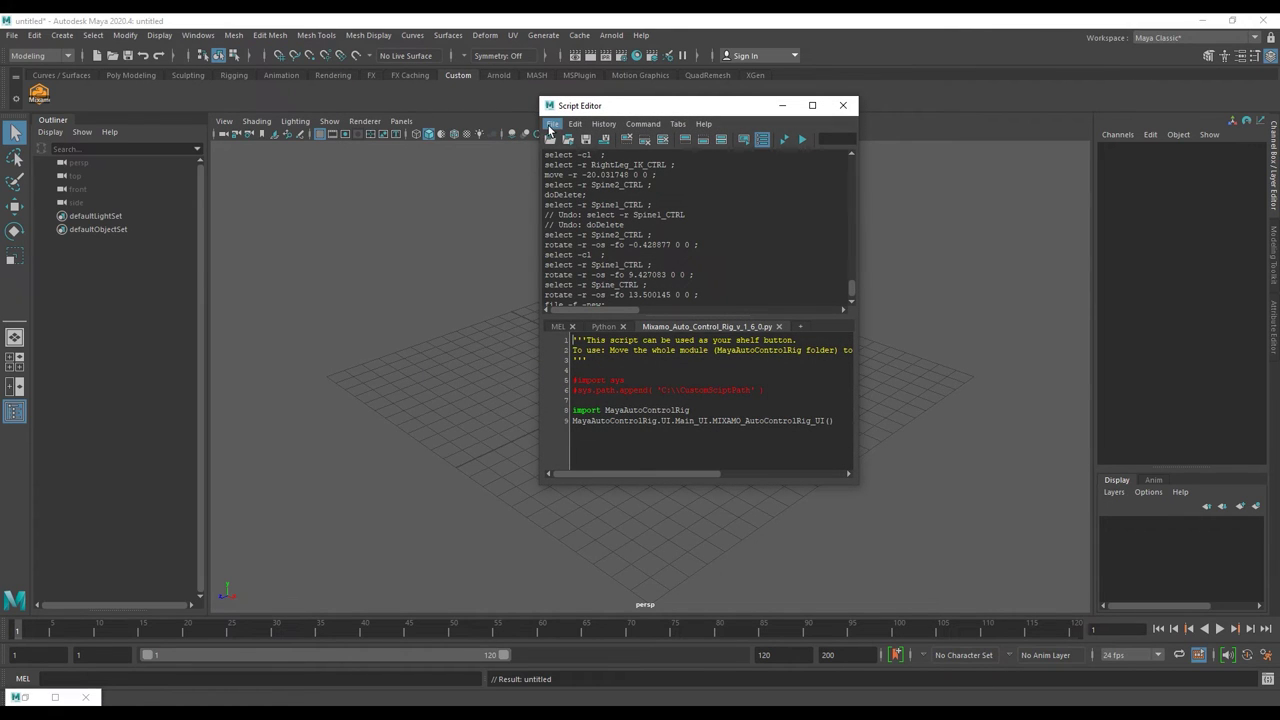
click(551, 125)
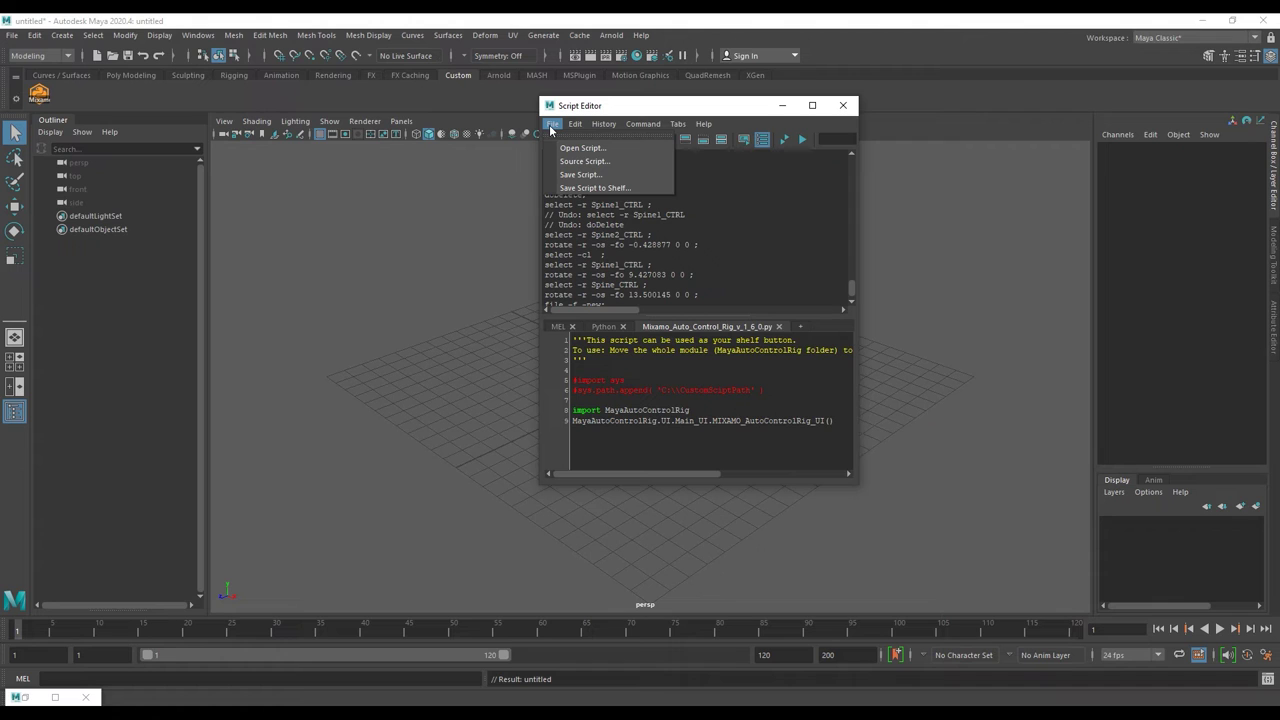
Delete the old Mixamo button from the shelf
click(45, 96)
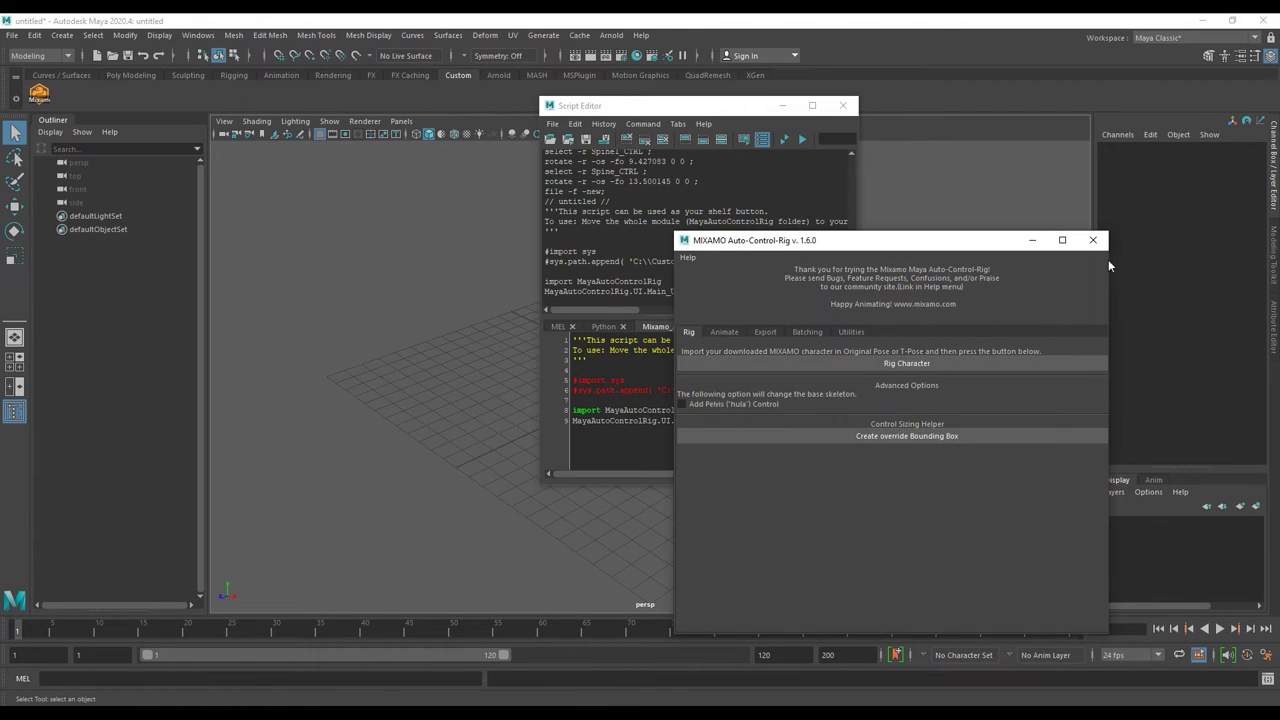
click(1092, 240)
right_click(40, 94)
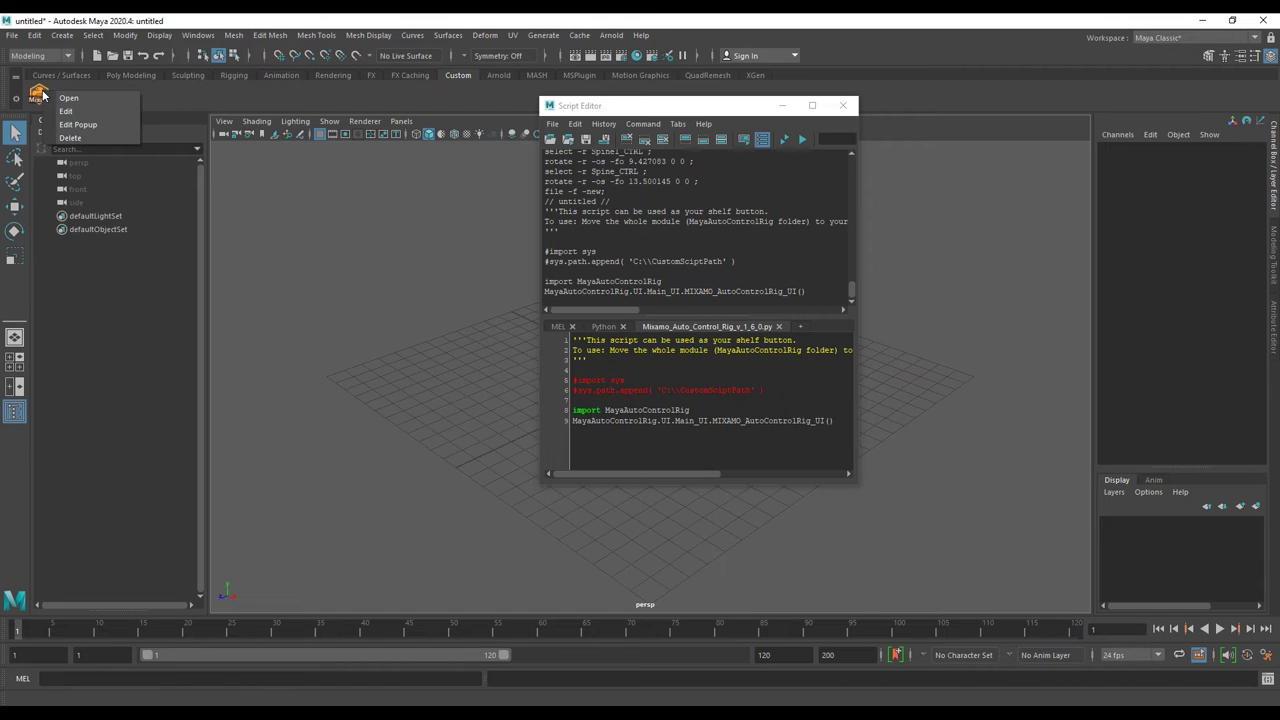
click(70, 137)
mouse_move(643, 108)
mouse_down()
mouse_move(535, 121)
mouse_move(547, 104)
mouse_up()
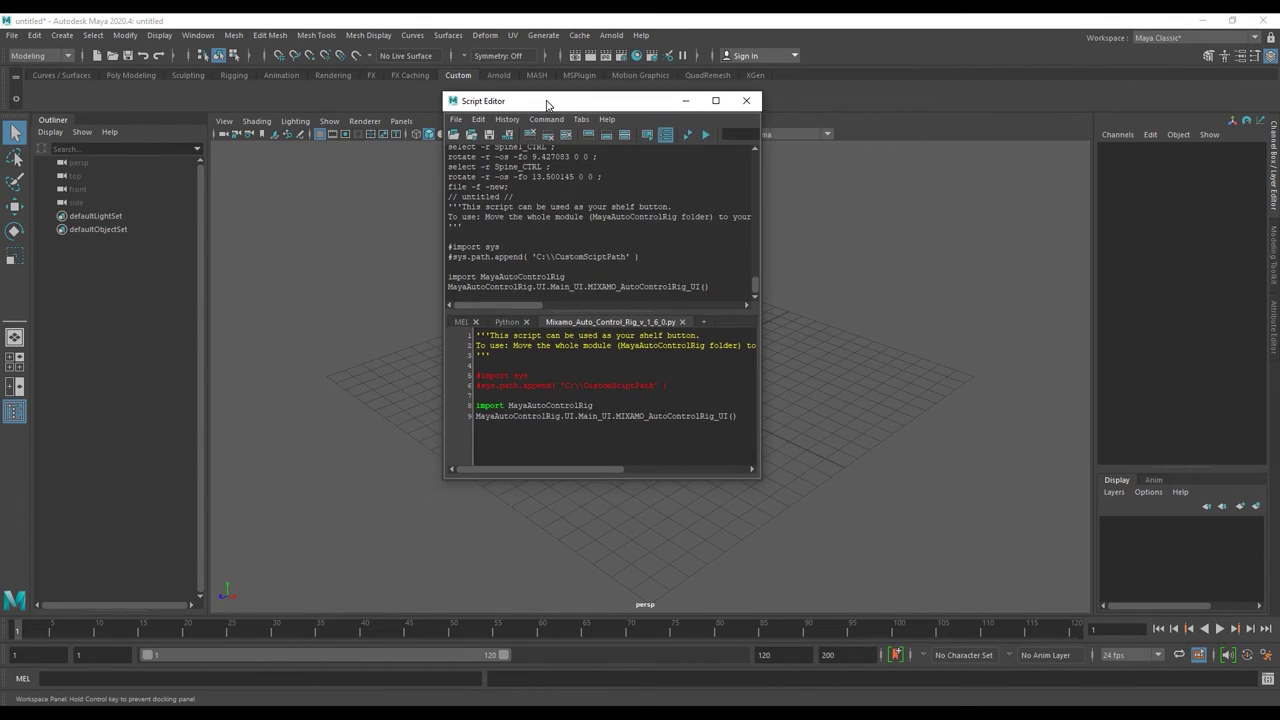
Load Mixamo_Auto_Control_Rig_v_1_6_0.py from the scripts folder into the Script Editor
click(456, 119)
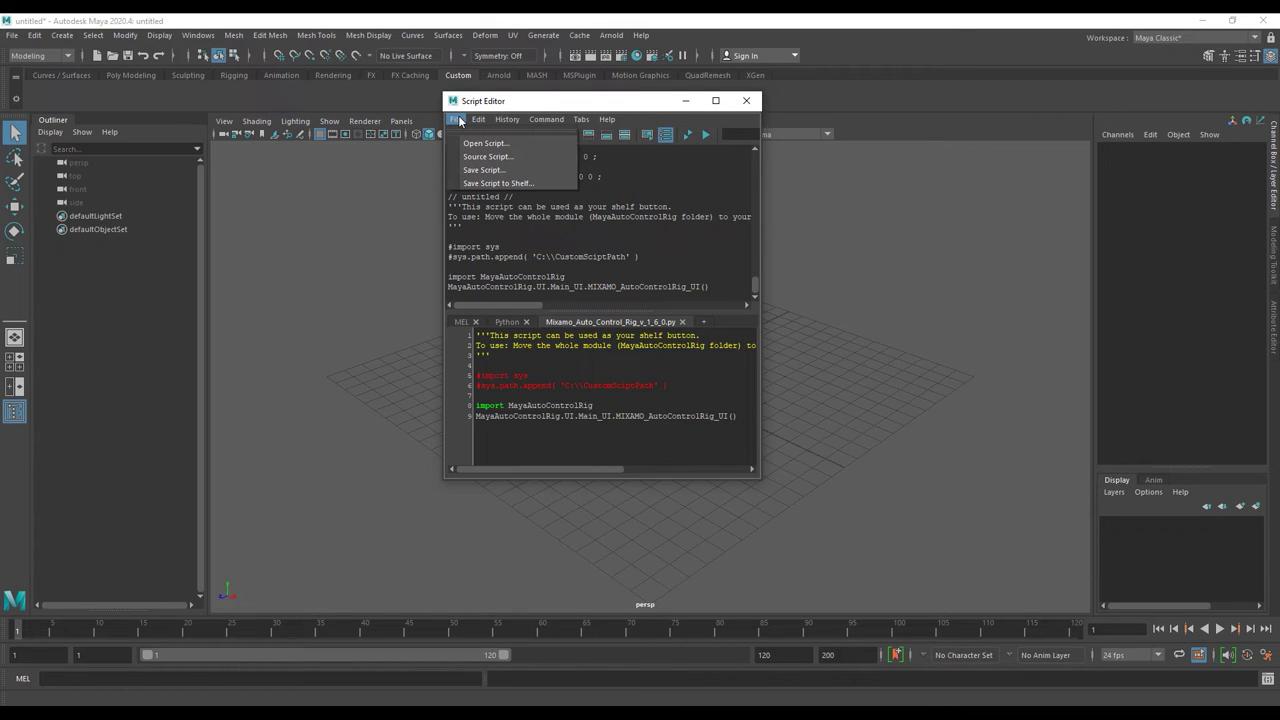
click(473, 143)
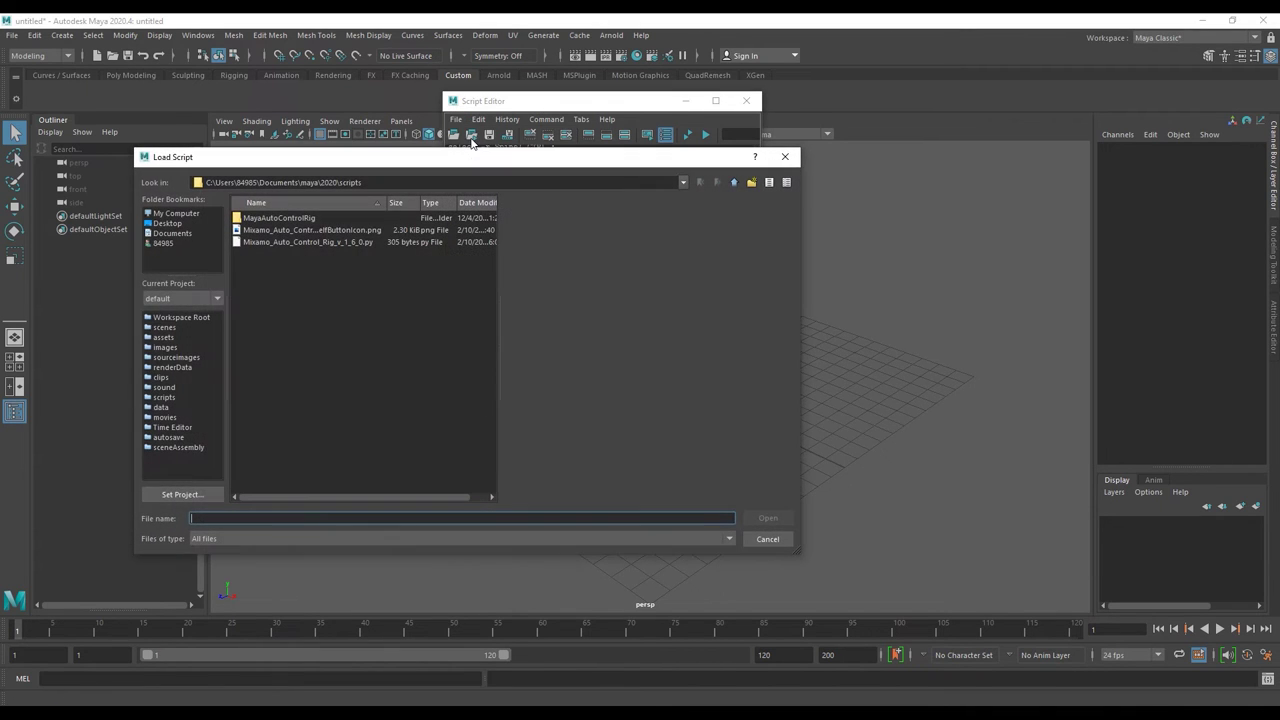
click(345, 243)
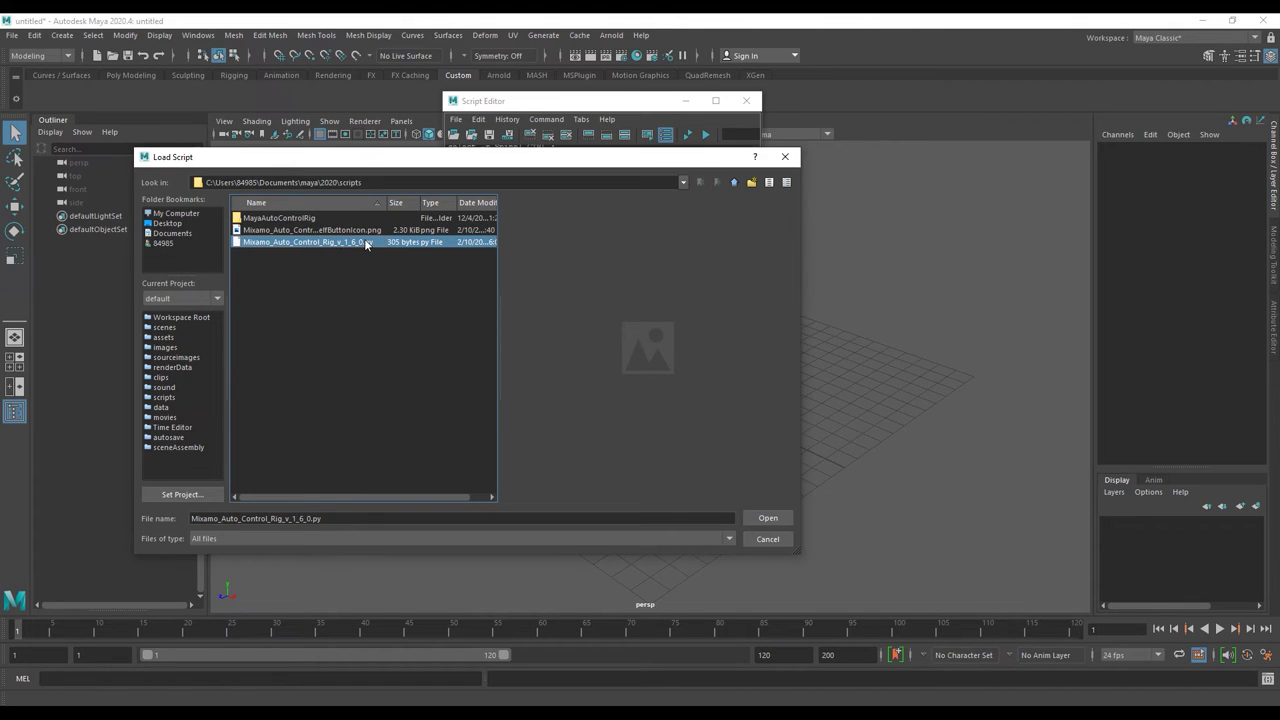
double_click(367, 246)
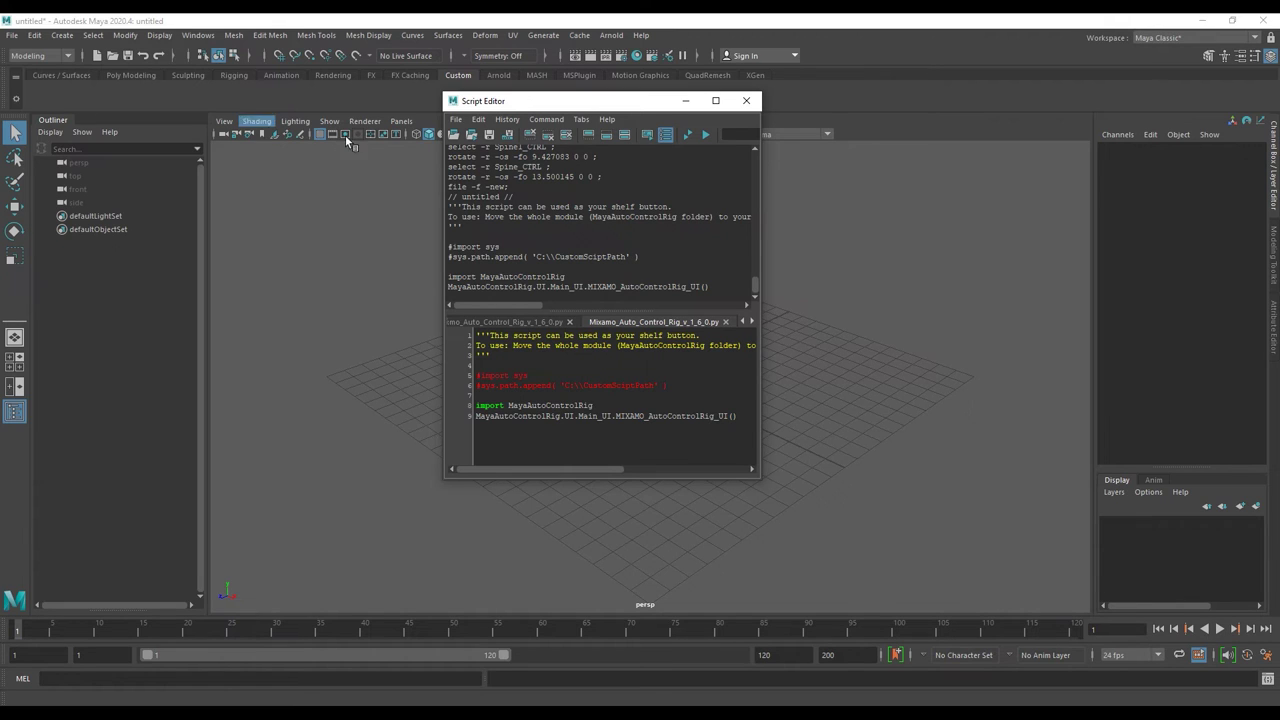
Save the open script to the Custom shelf as a button named Mixamo
click(508, 137)
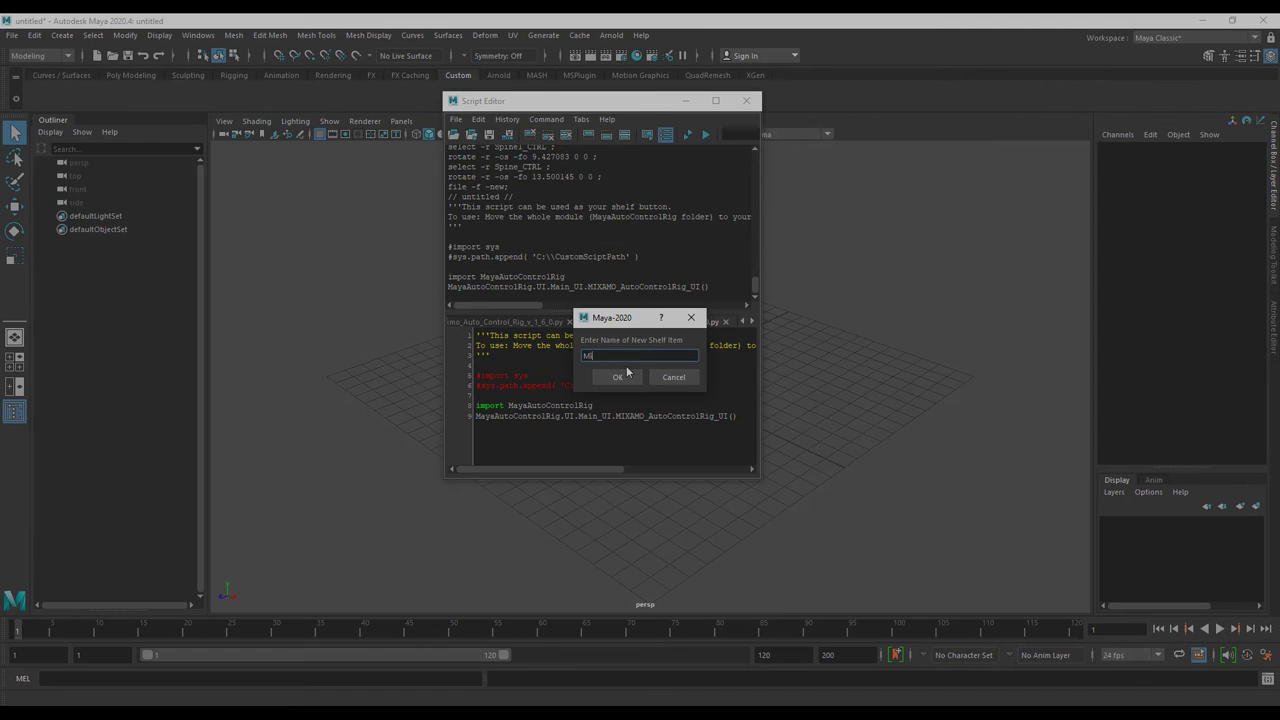
text(xamo)
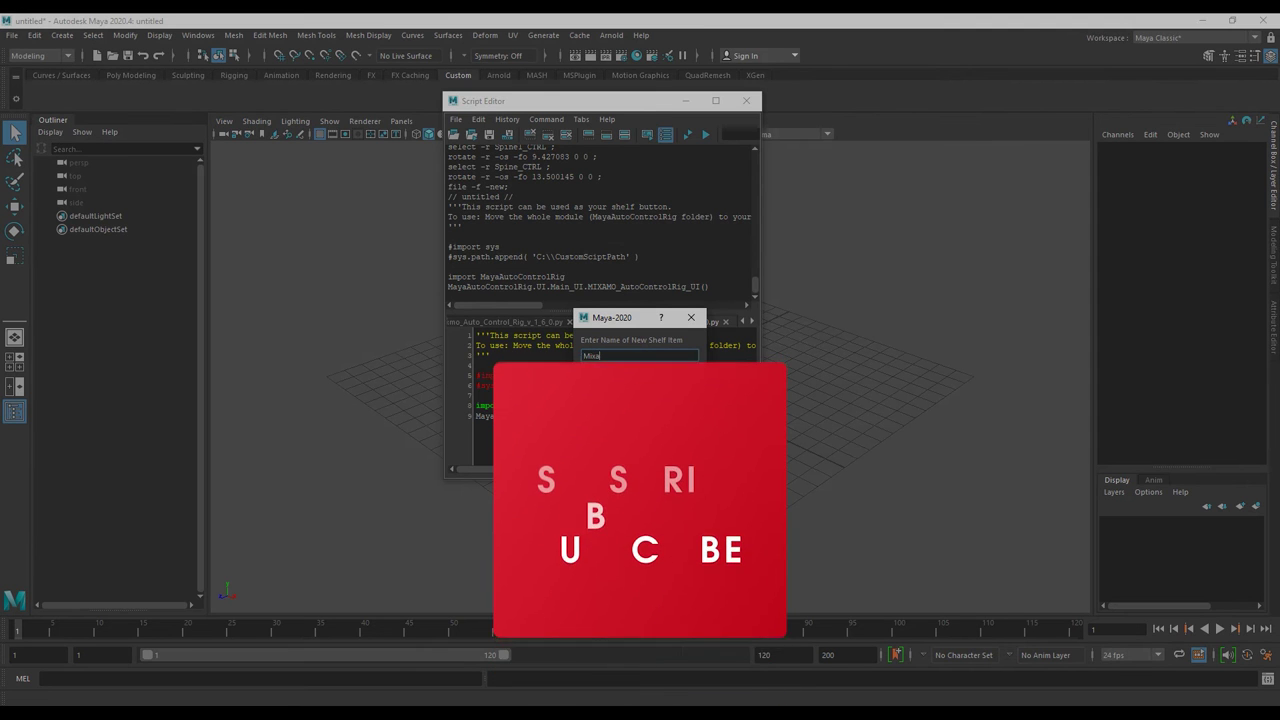
click(619, 376)
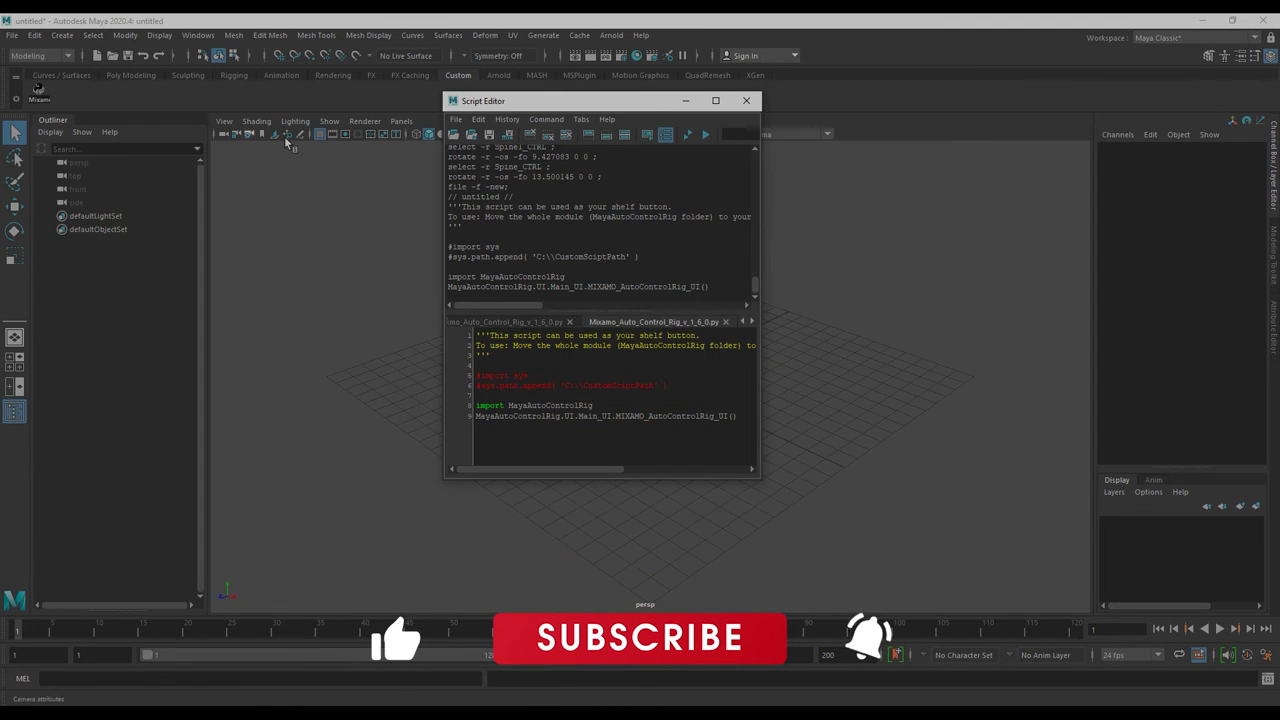
right_click(38, 93)
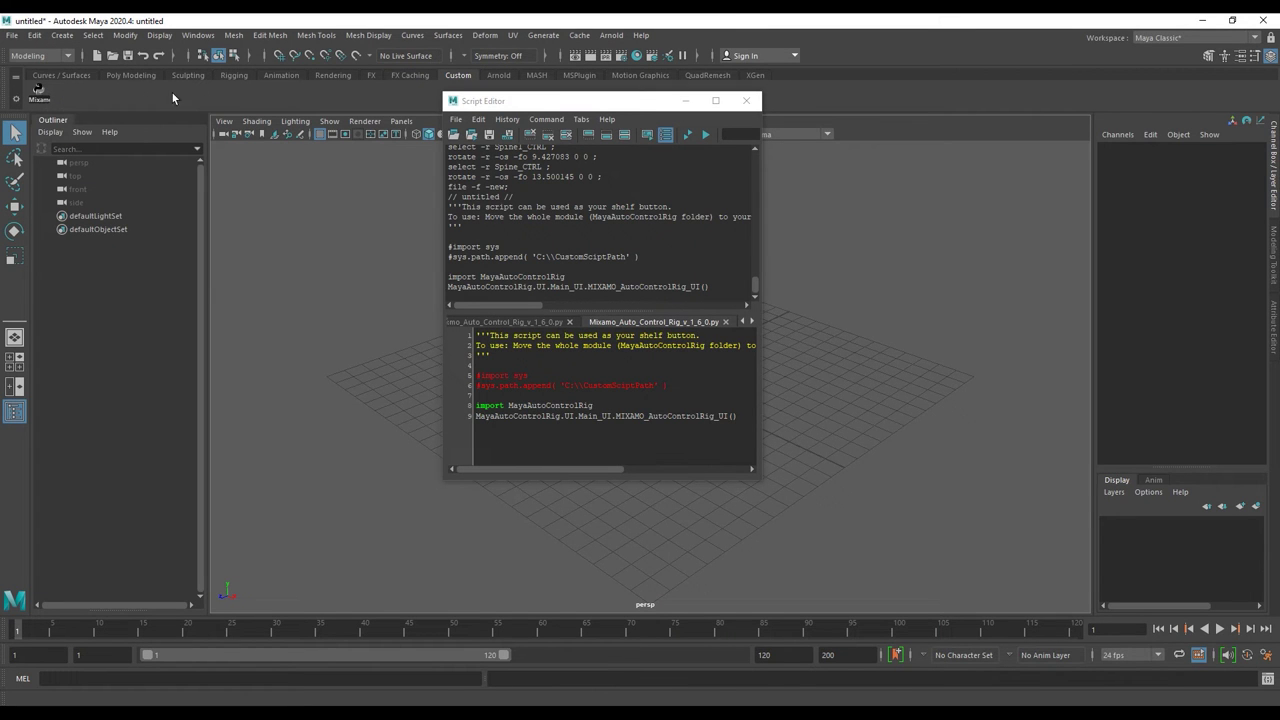
click(42, 93)
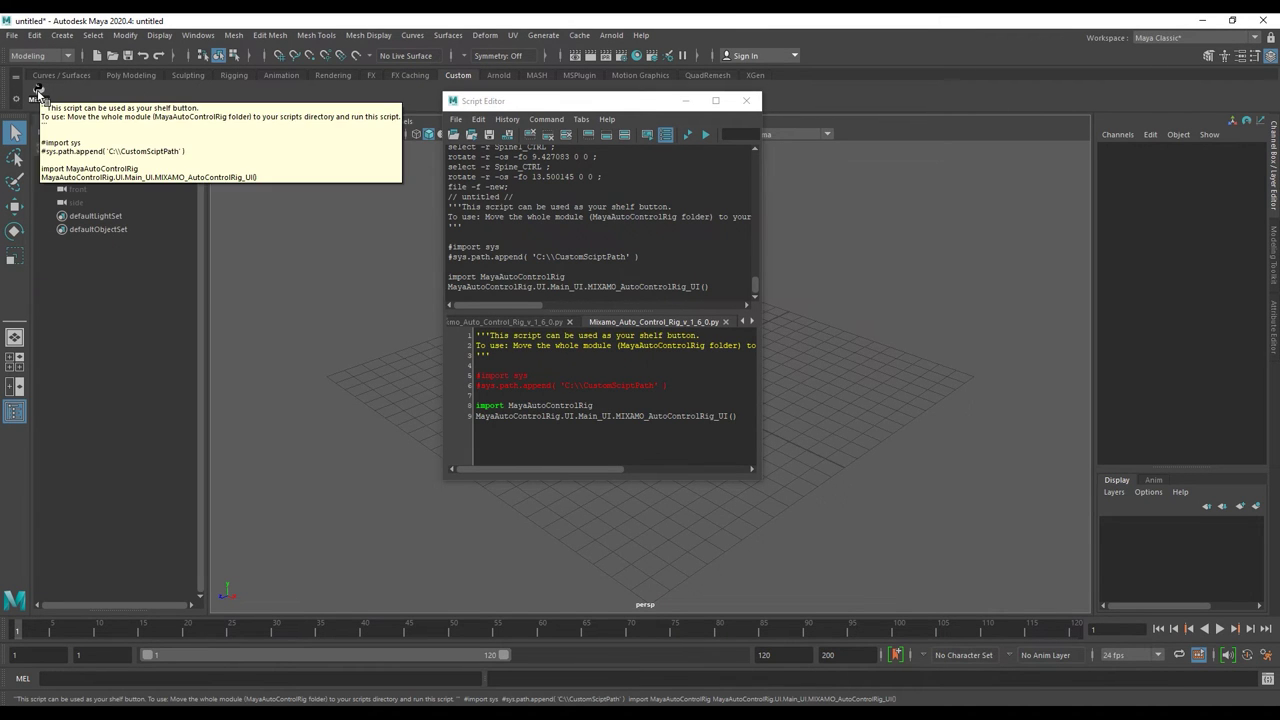
right_click(38, 93)
Set the Mixamo button's icon to the Mixamo png from maya/2020/scripts
click(65, 114)
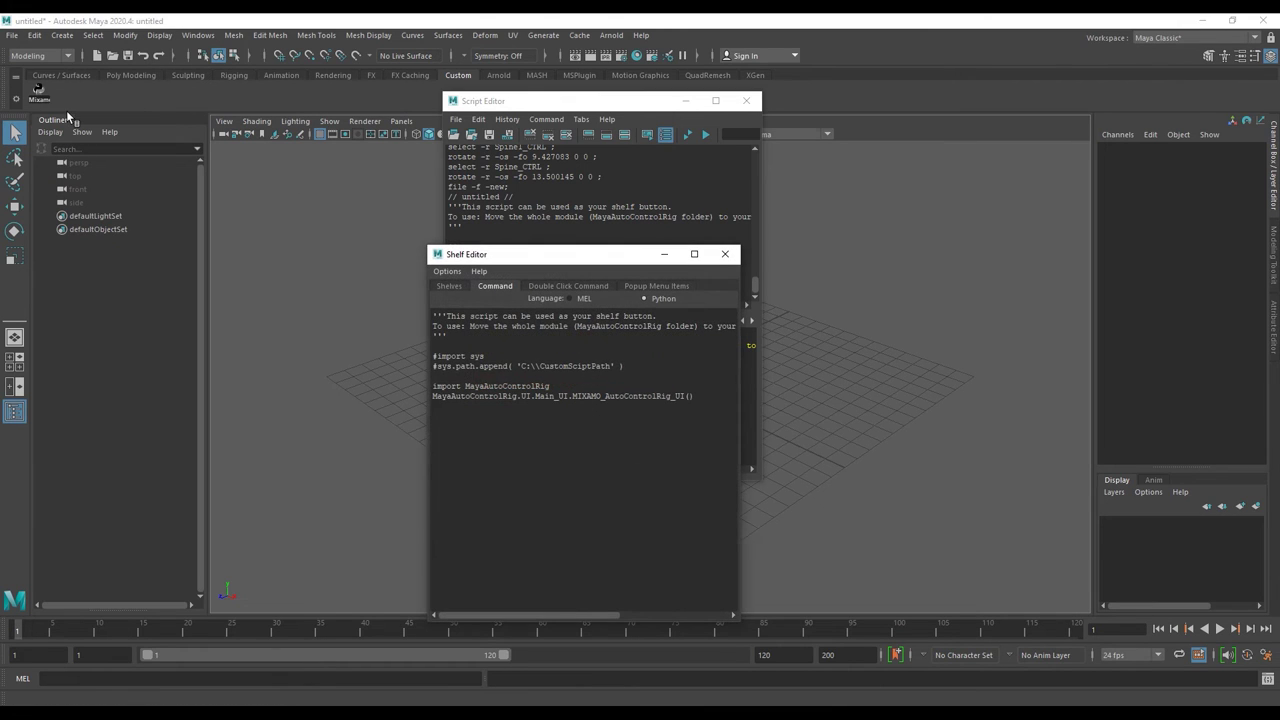
click(447, 287)
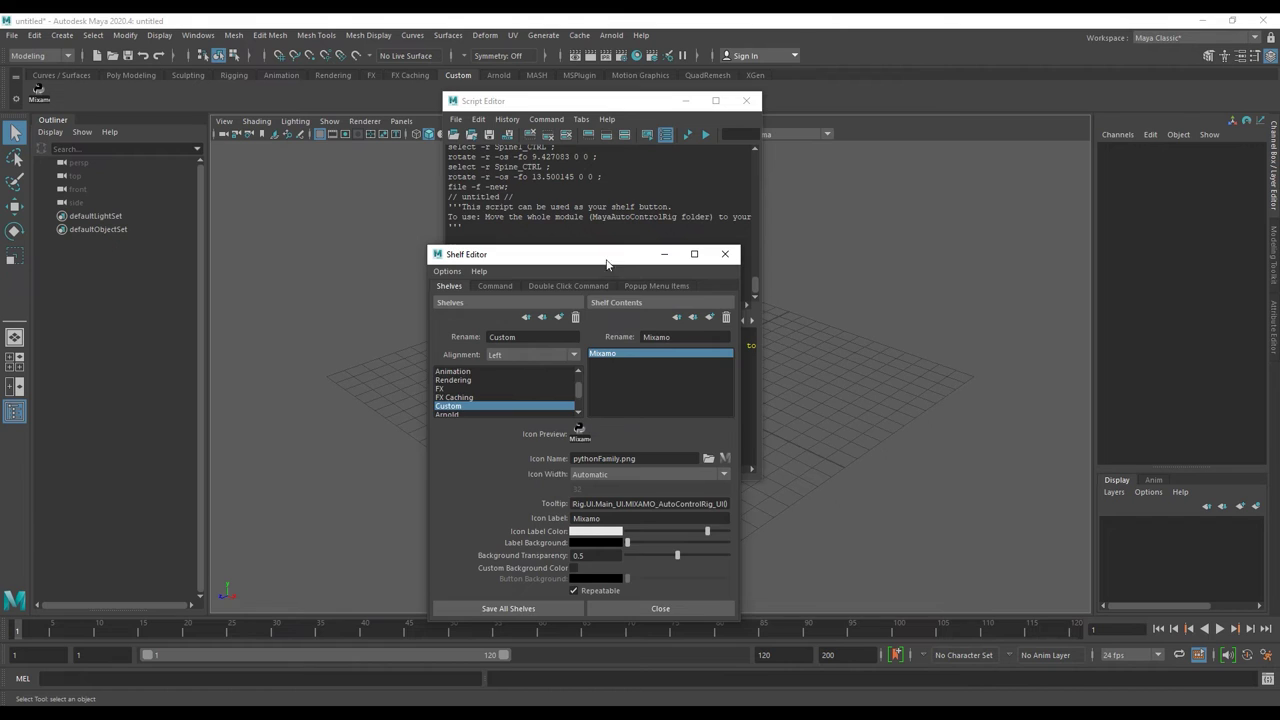
drag(606, 259, 591, 140)
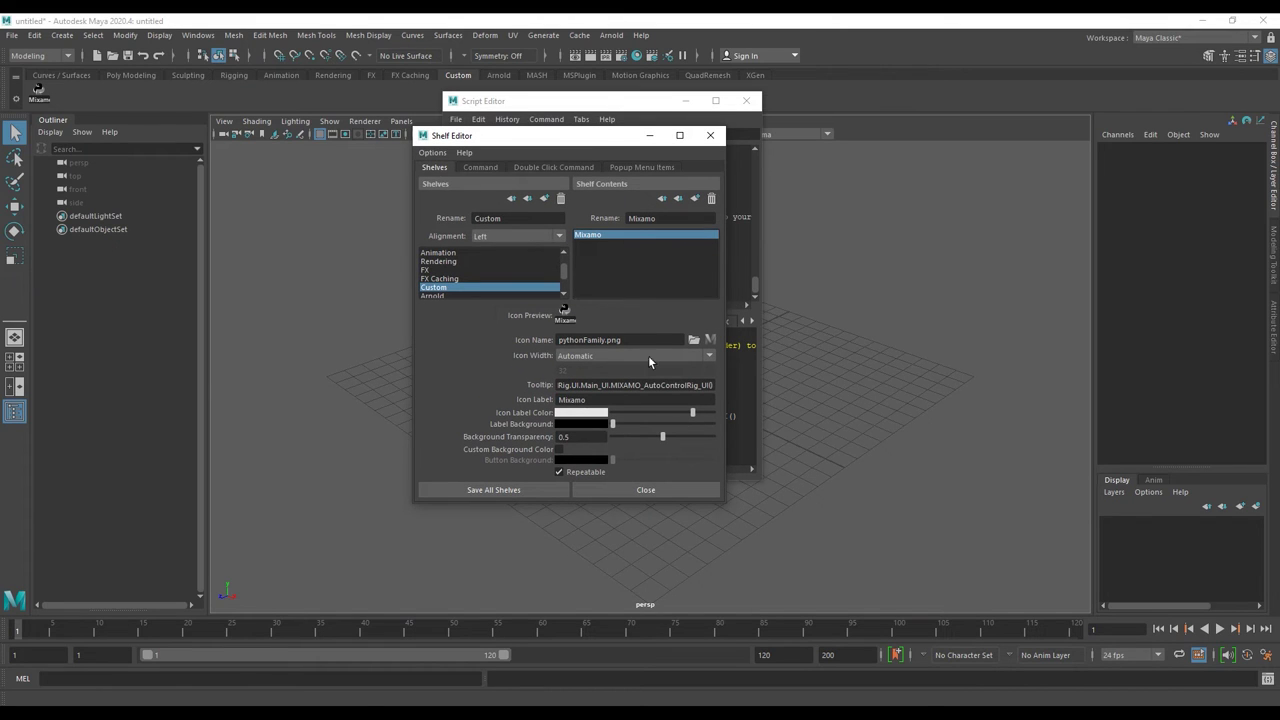
click(694, 340)
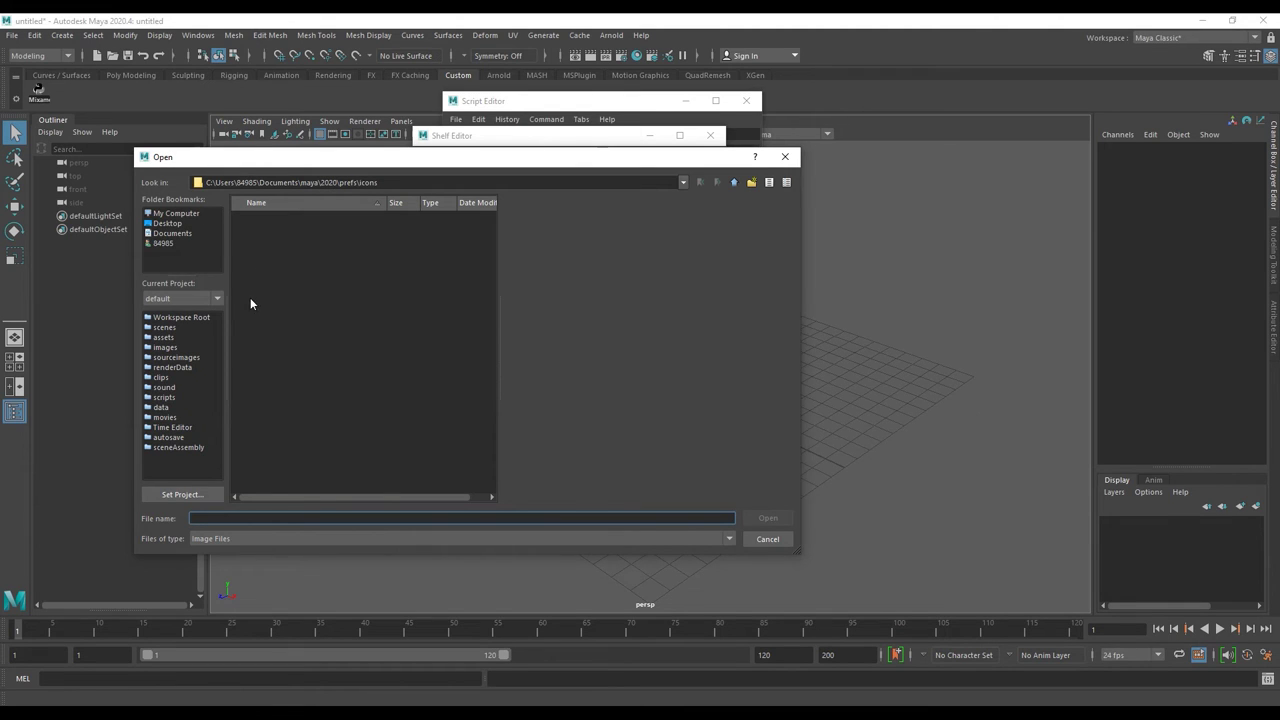
click(253, 182)
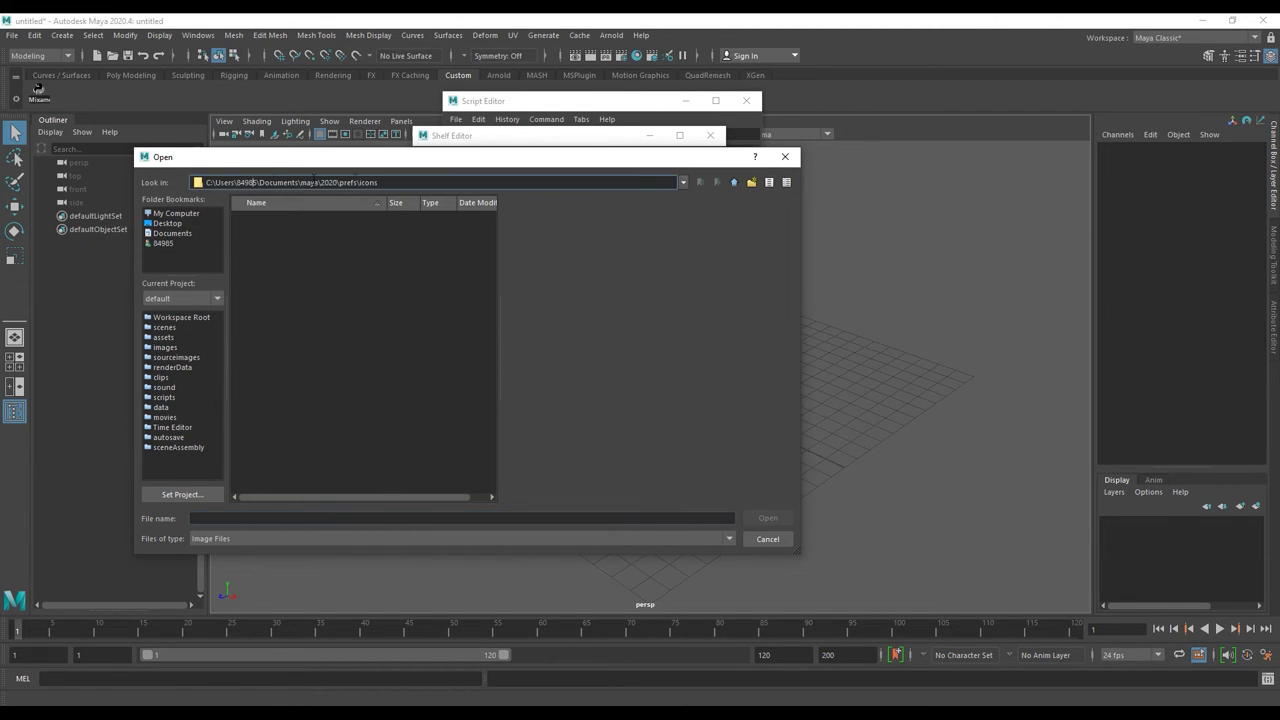
click(683, 184)
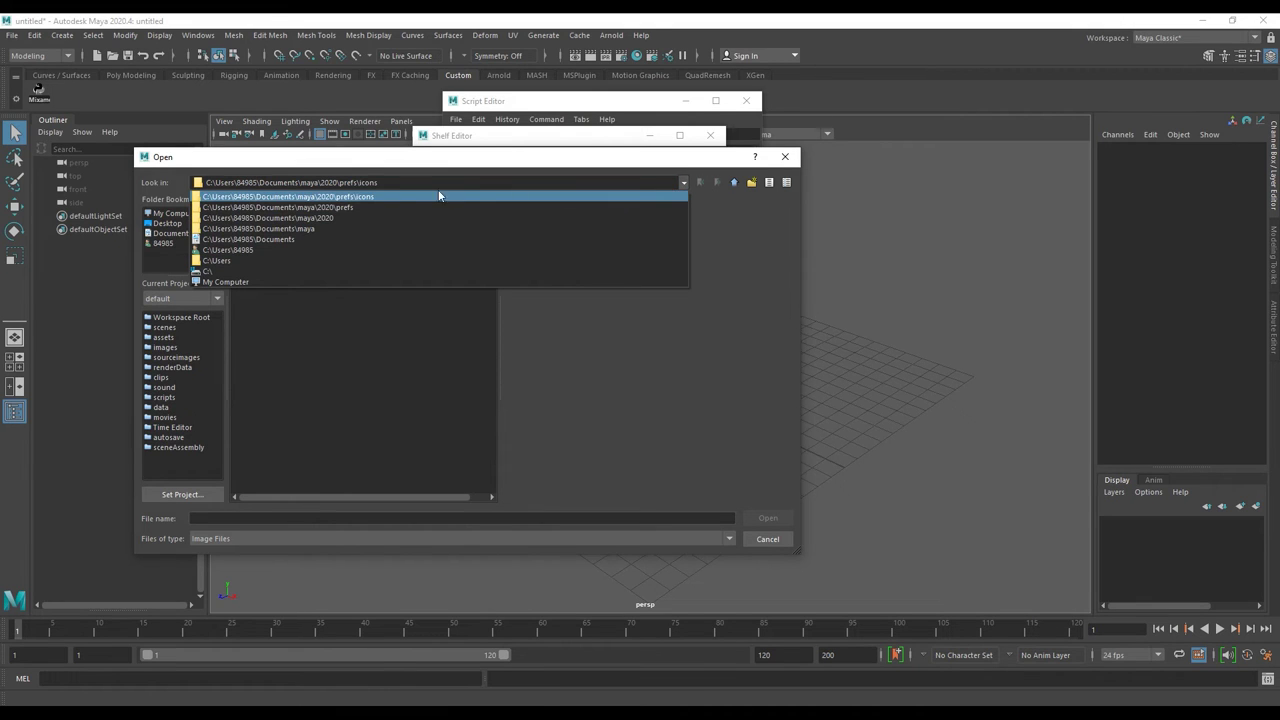
click(322, 219)
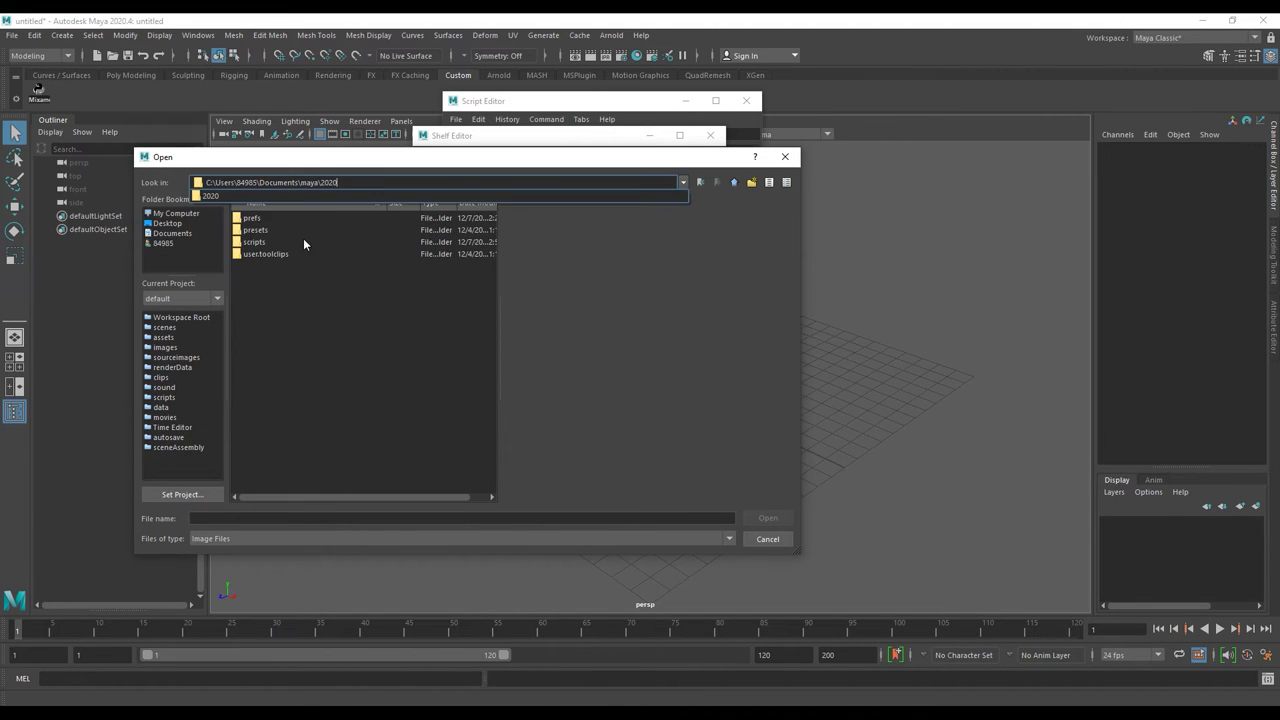
double_click(255, 242)
click(318, 230)
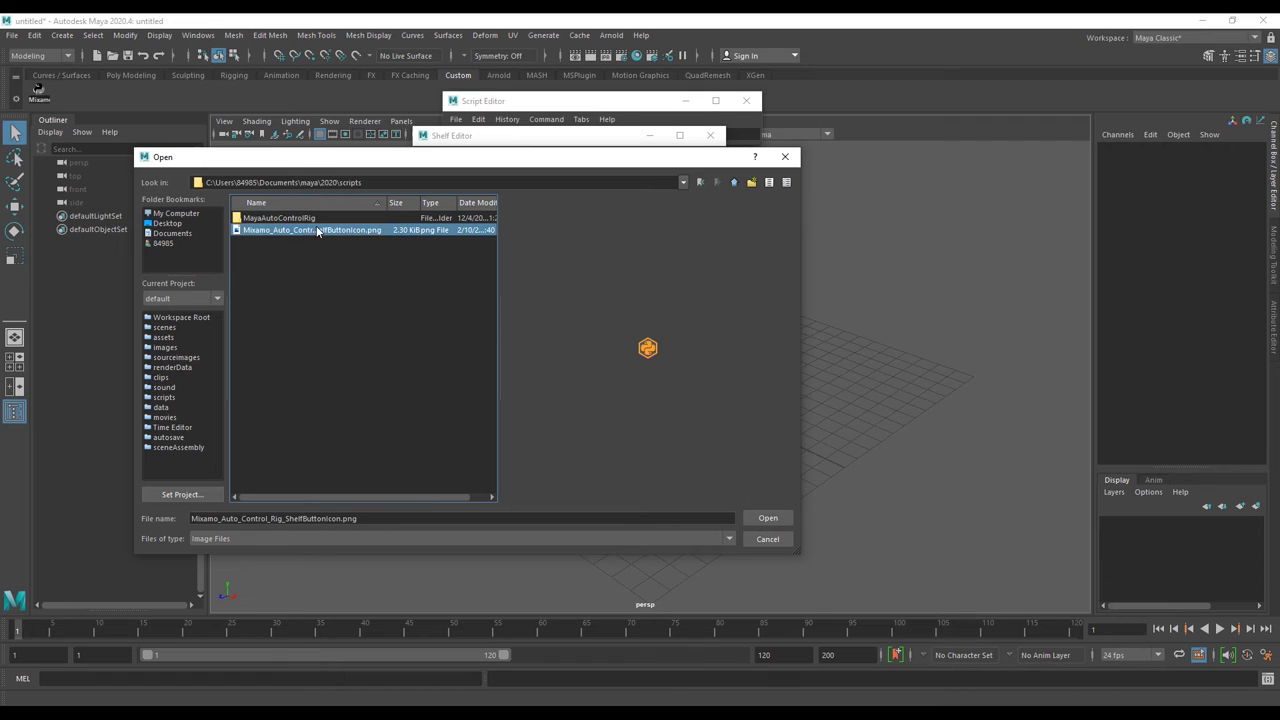
double_click(320, 234)
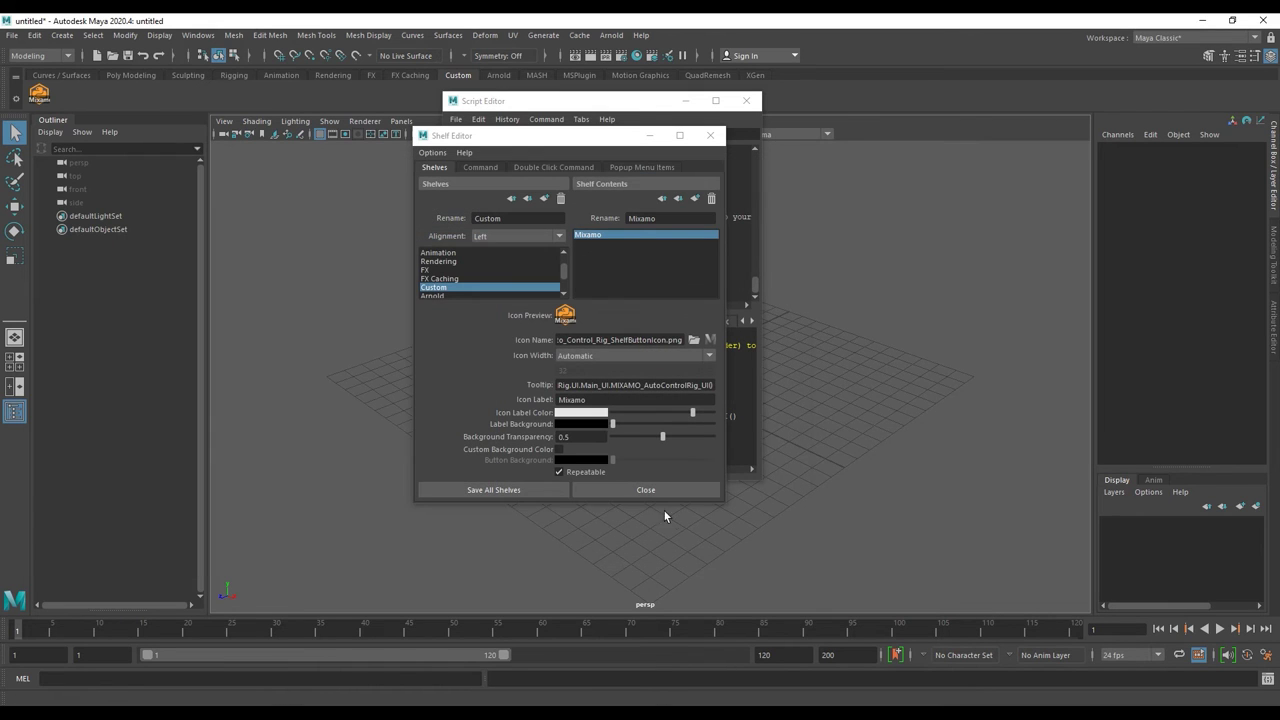
Save all shelves, close the Script Editor, and return to the browser
click(549, 491)
click(746, 100)
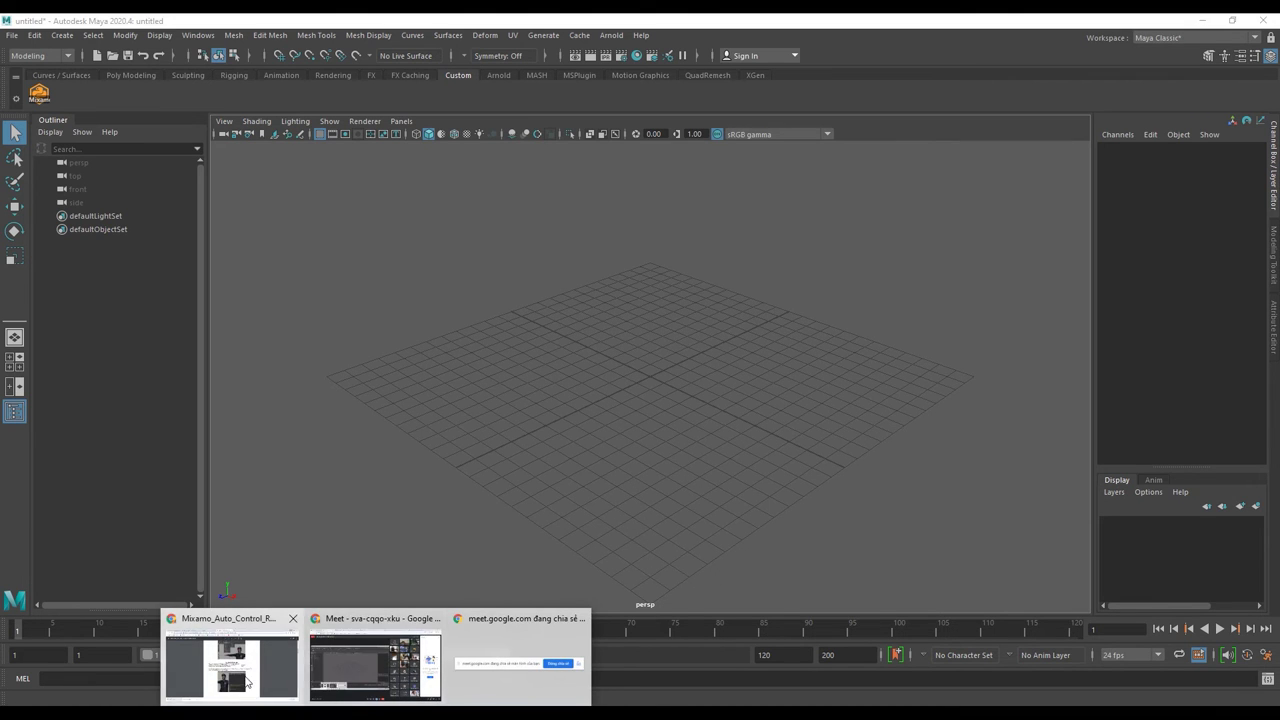
click(232, 665)
Upload the Girl model file to Mixamo's Auto-Rigger
click(400, 24)
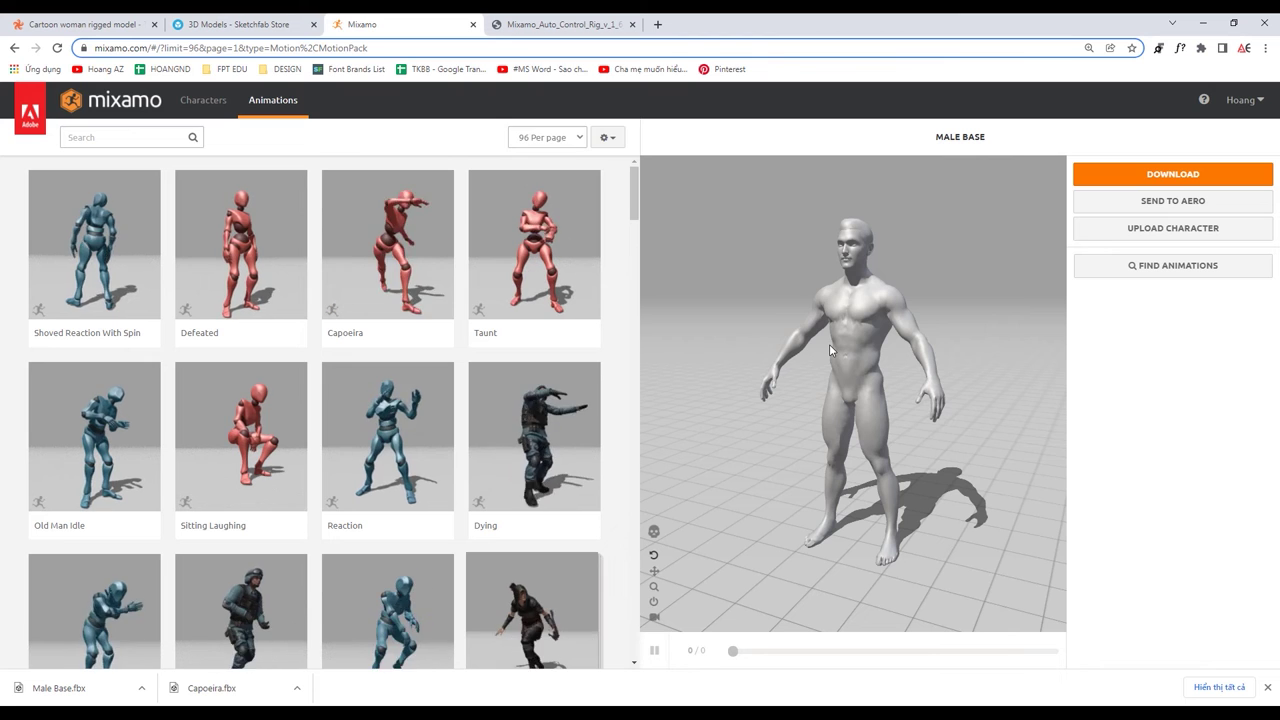
click(1172, 228)
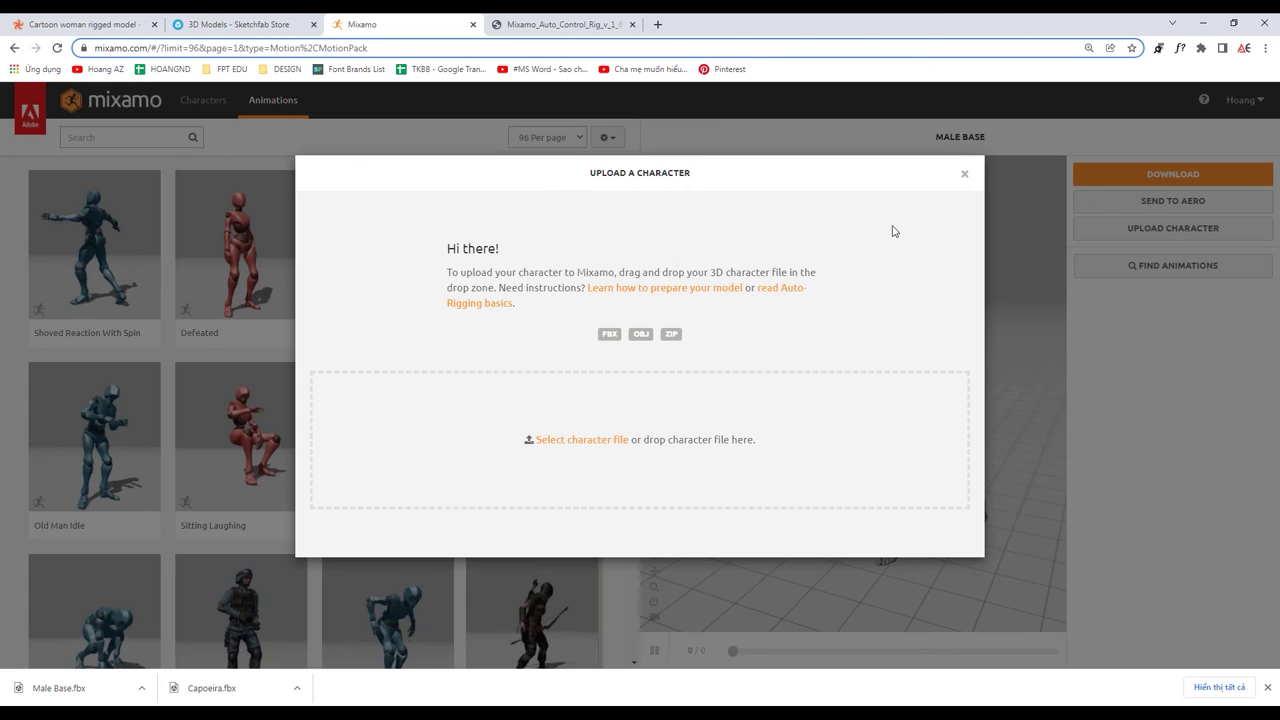
click(600, 440)
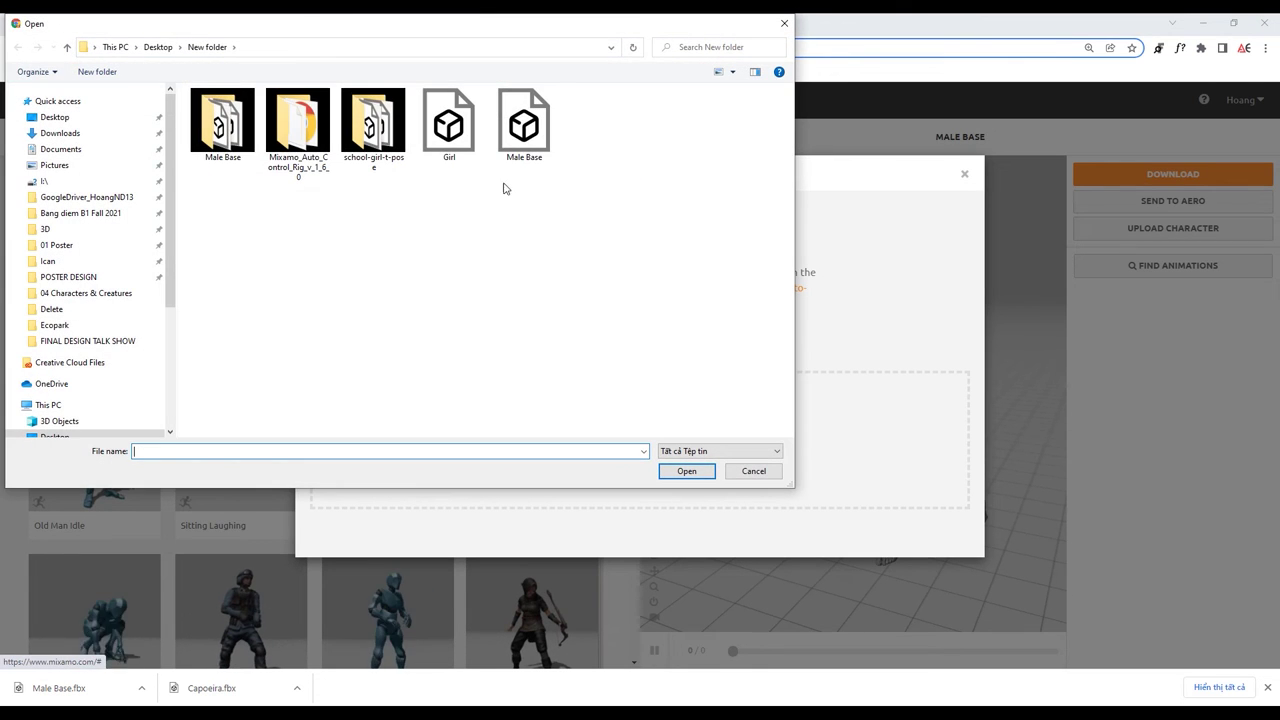
double_click(451, 125)
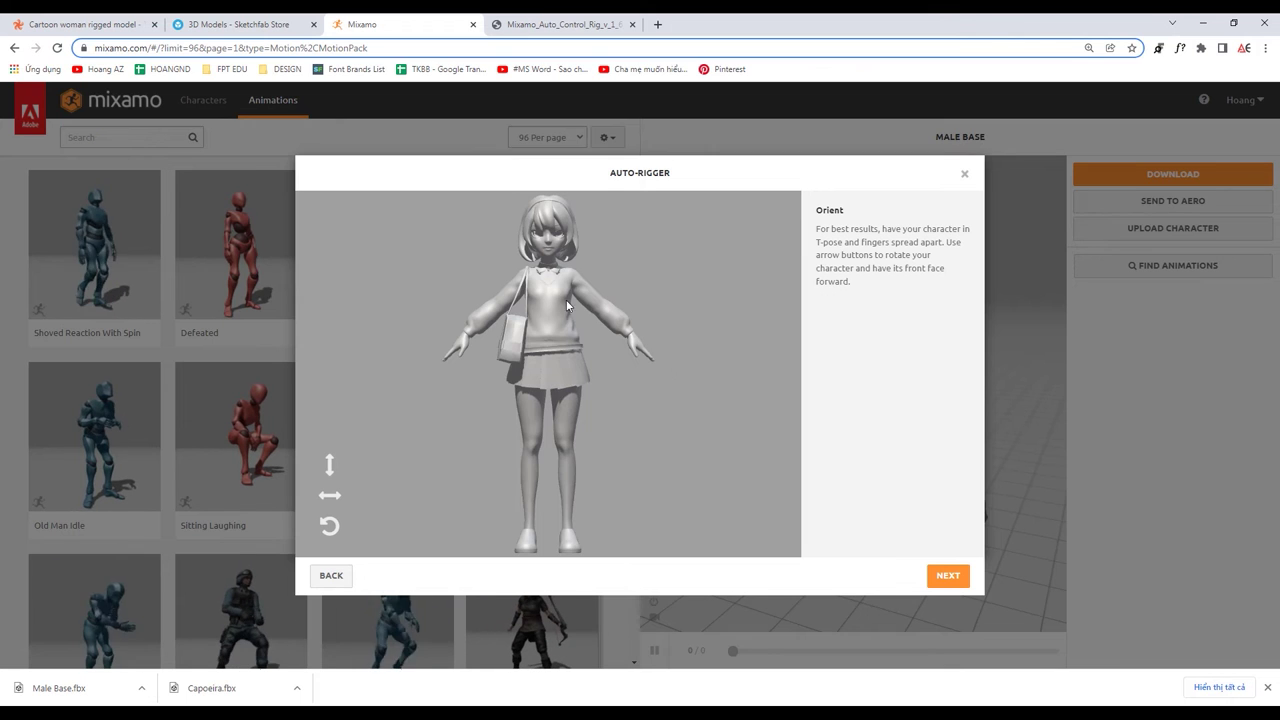
Place the wrist, chin, elbow, knee and groin markers, then auto-rig with Standard Skeleton (65)
click(945, 575)
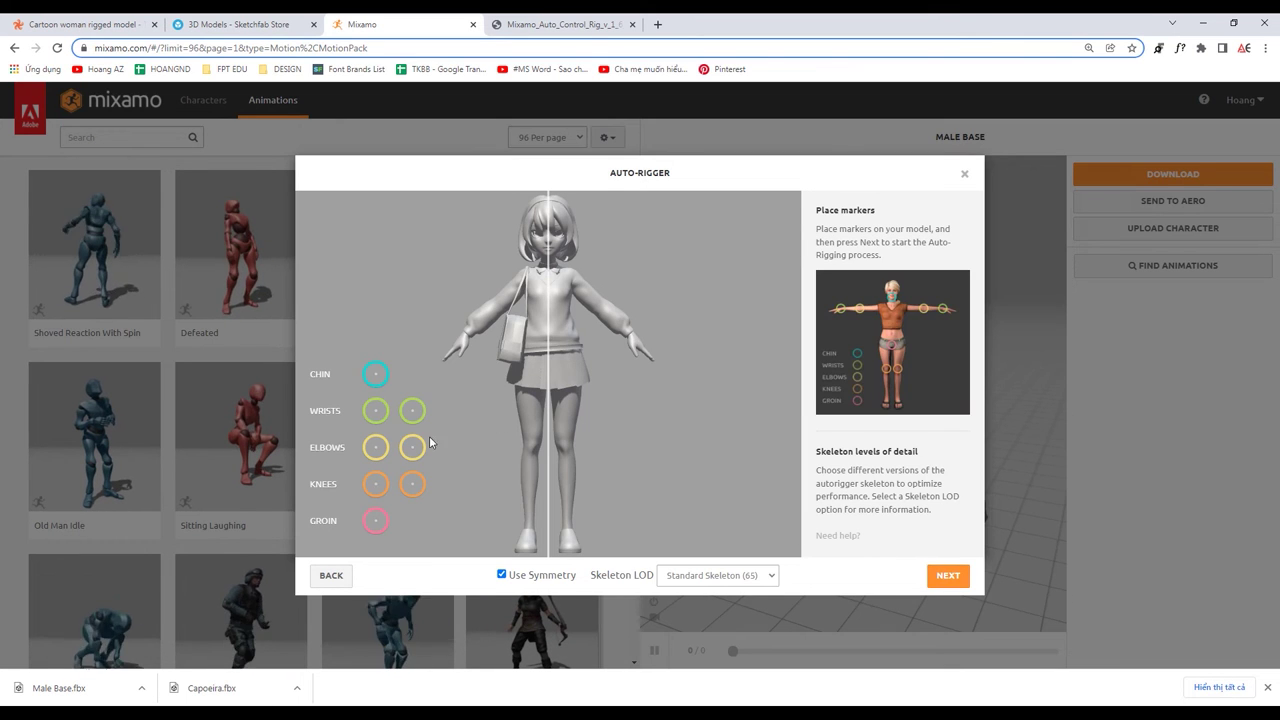
drag(418, 416, 628, 339)
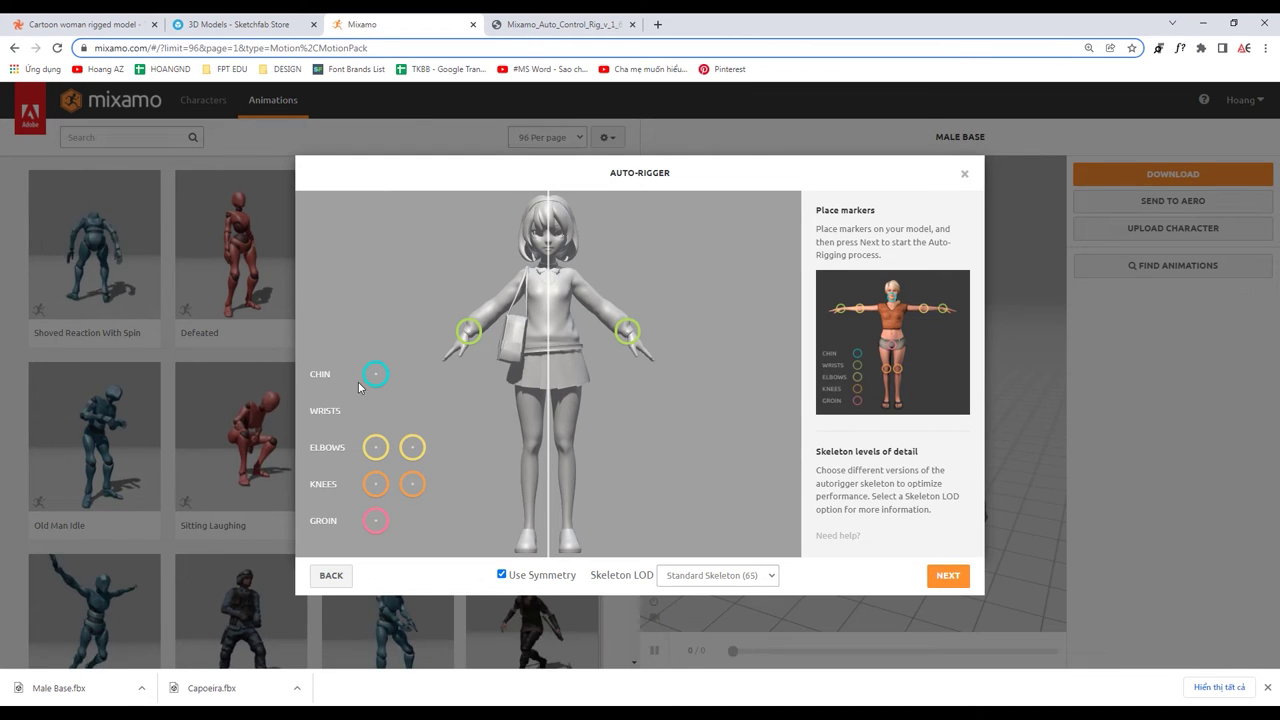
drag(376, 375, 548, 246)
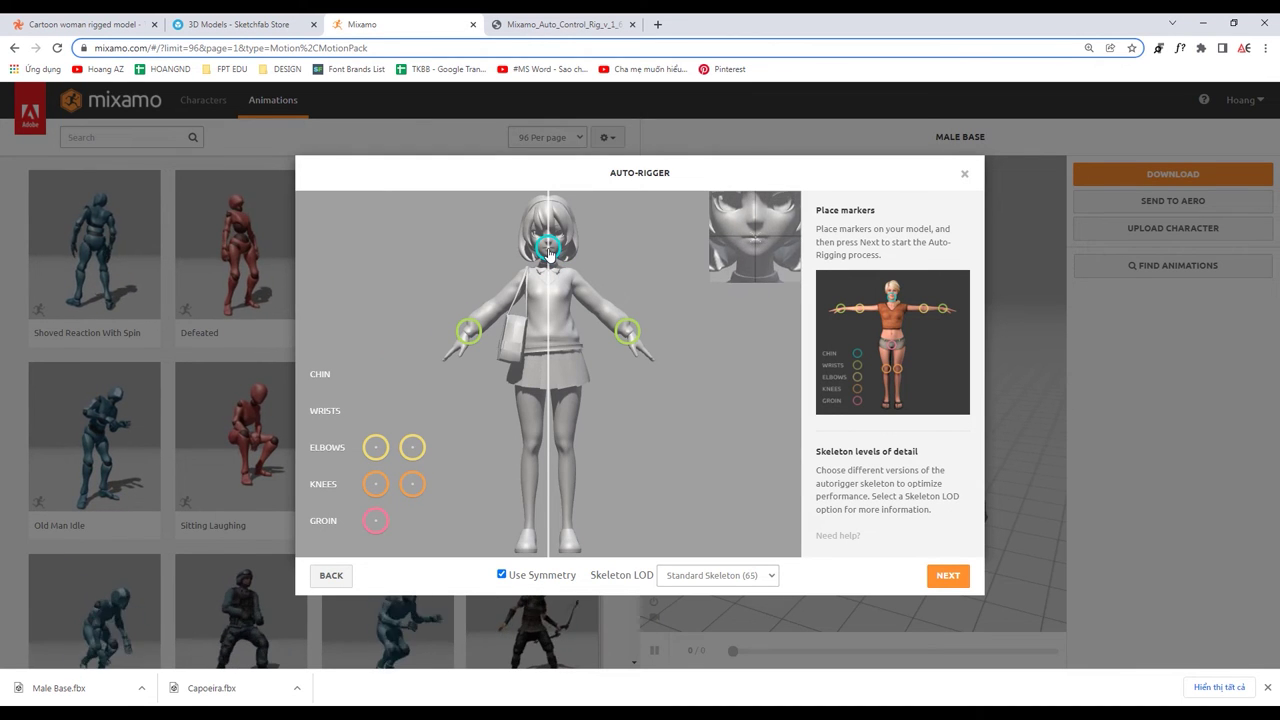
drag(412, 447, 601, 311)
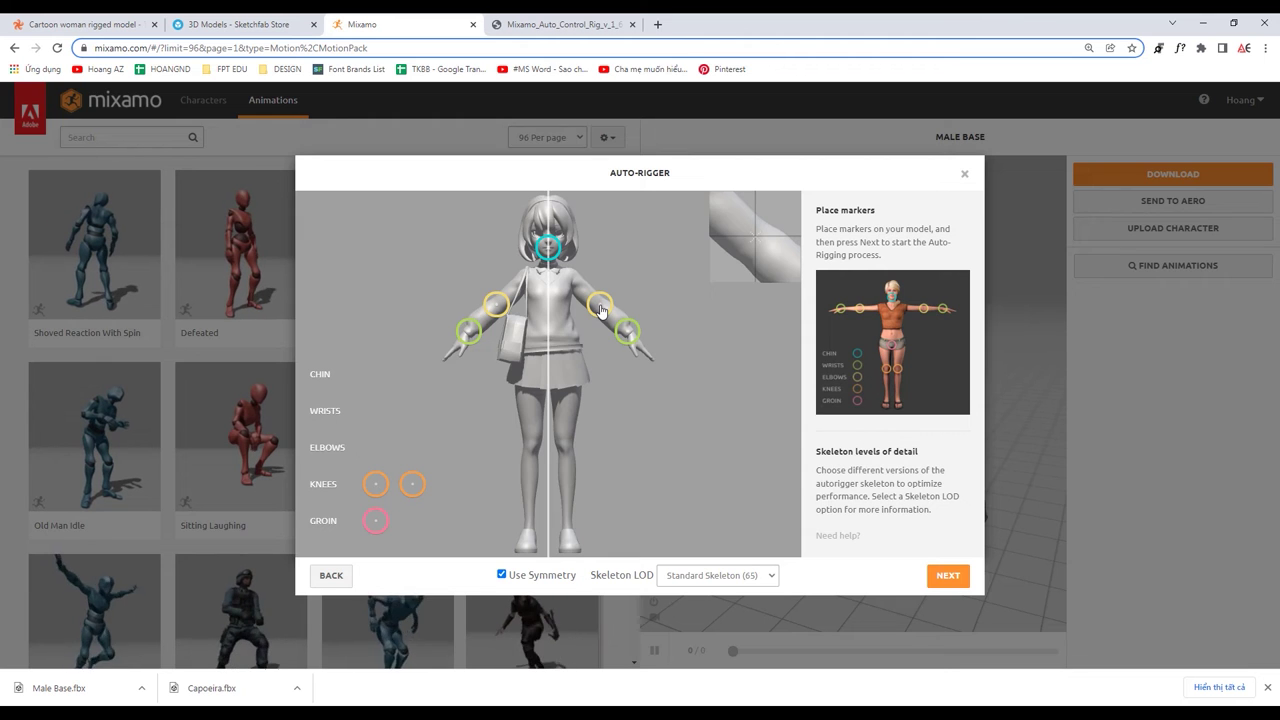
drag(412, 484, 565, 452)
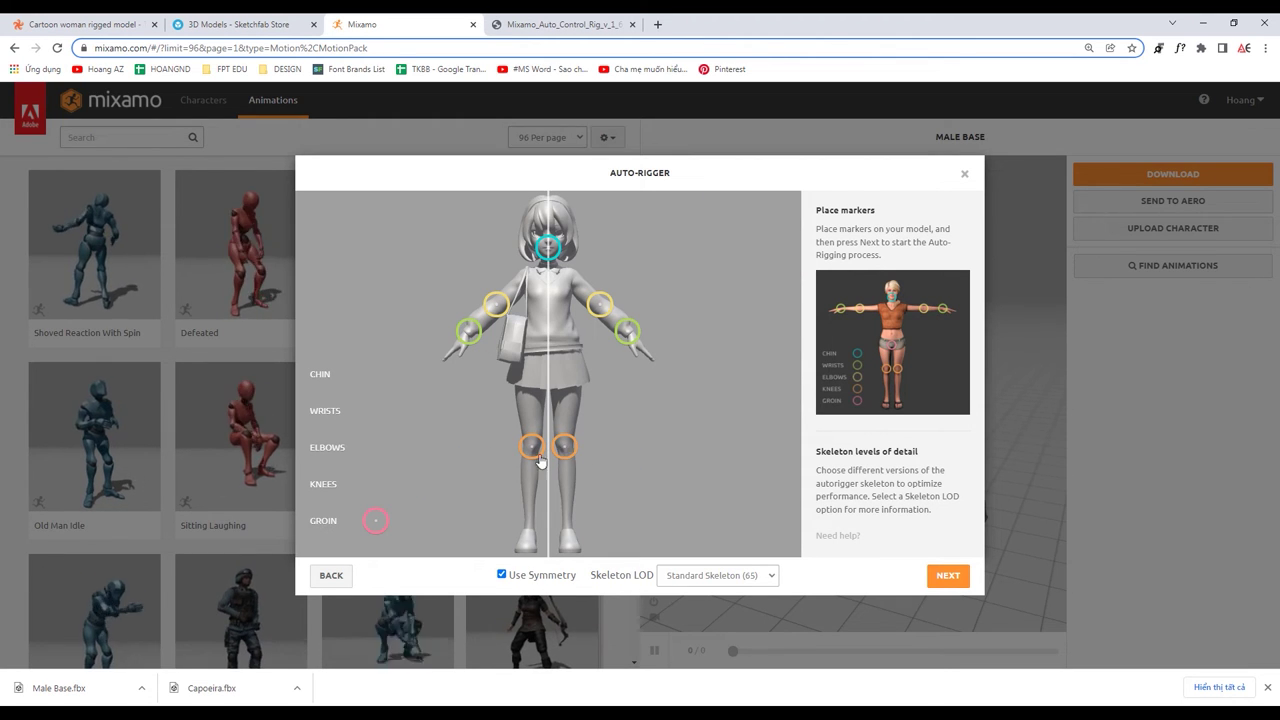
drag(375, 520, 548, 369)
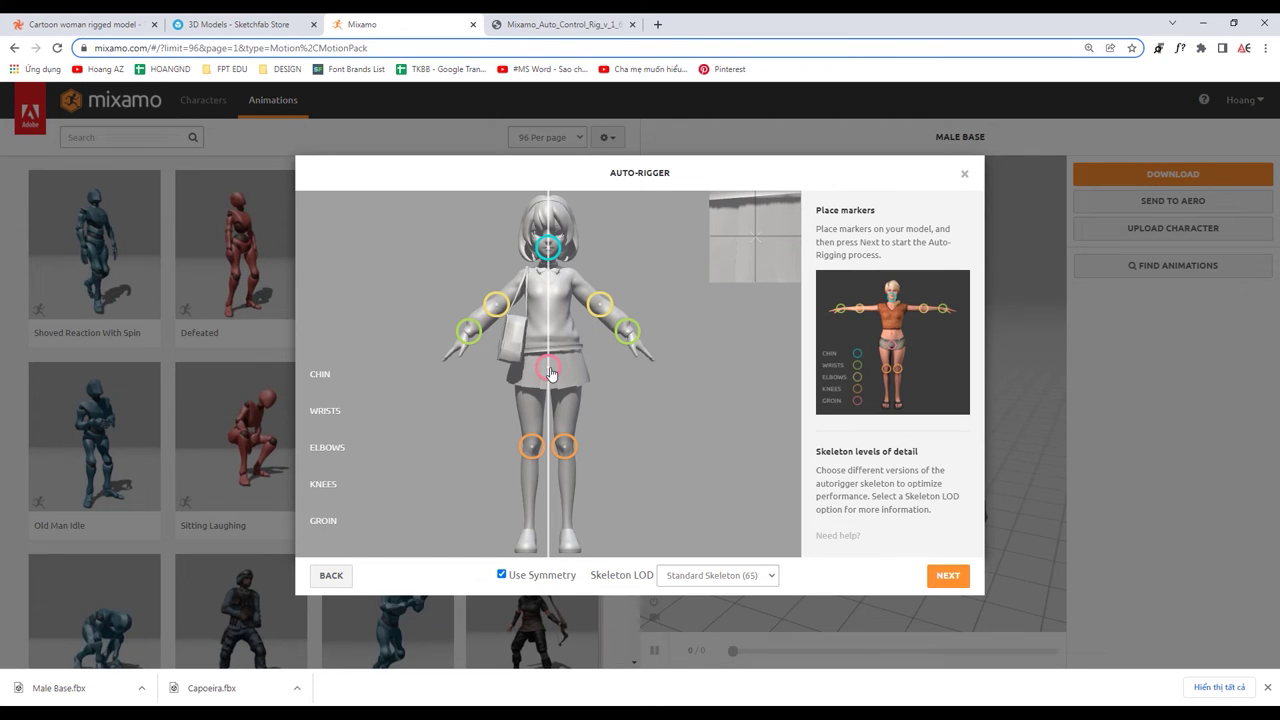
click(750, 576)
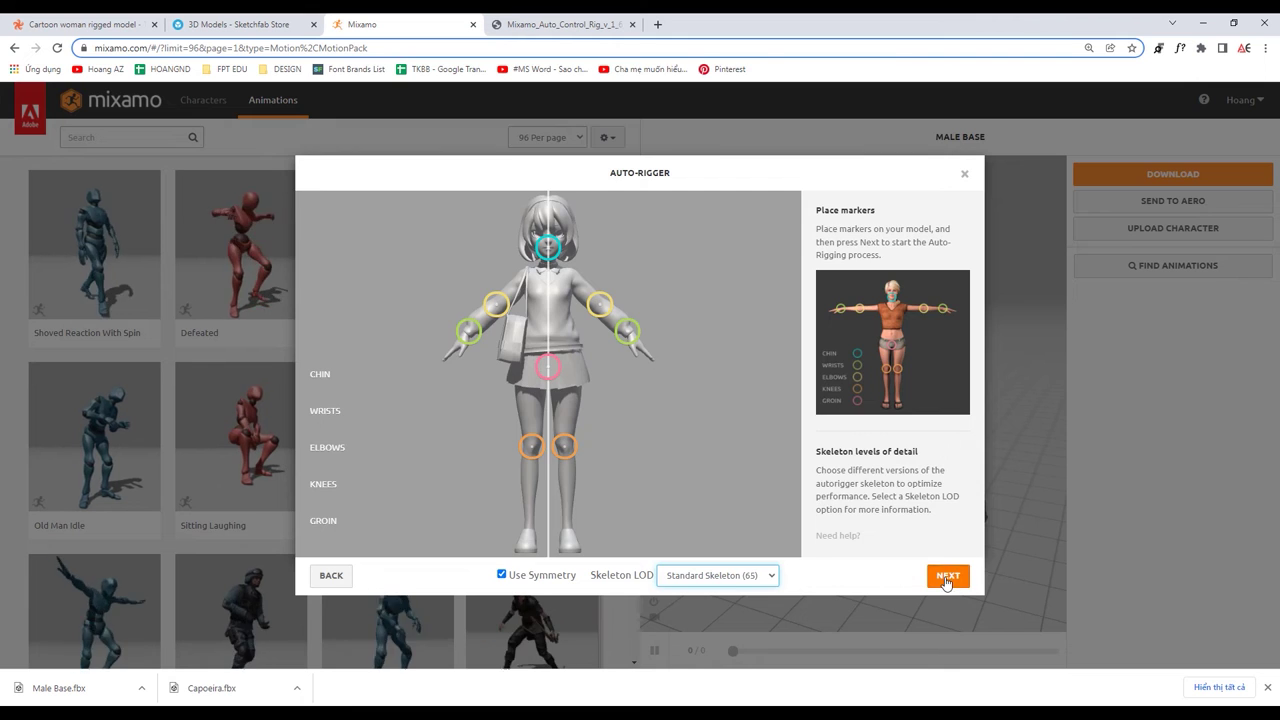
click(946, 578)
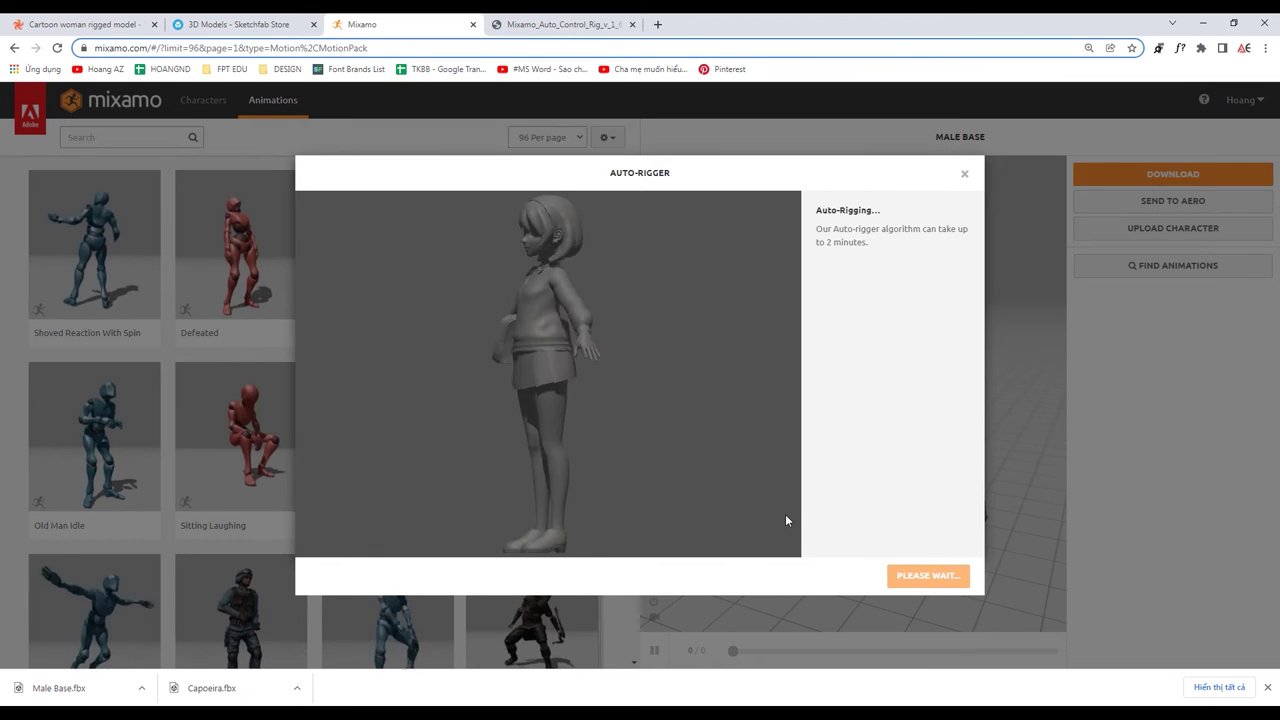
Download the auto-rigged girl from Mixamo as Girl.fbx
click(843, 289)
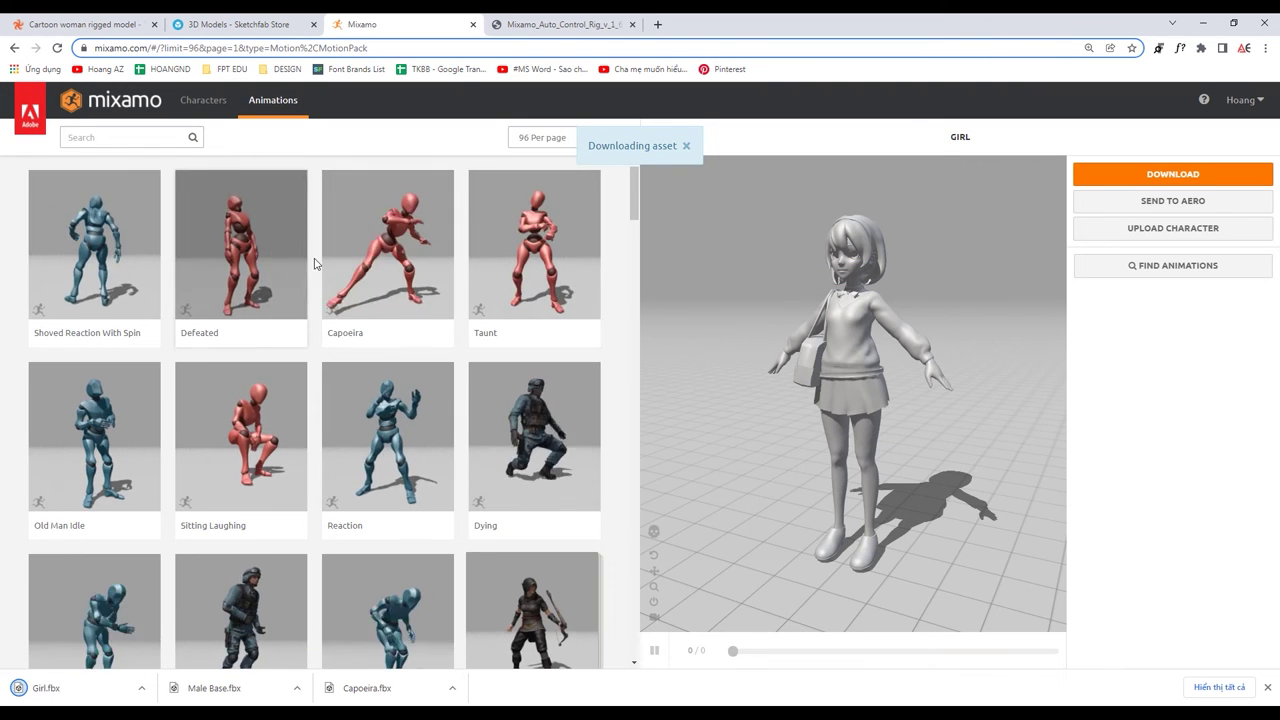
click(40, 688)
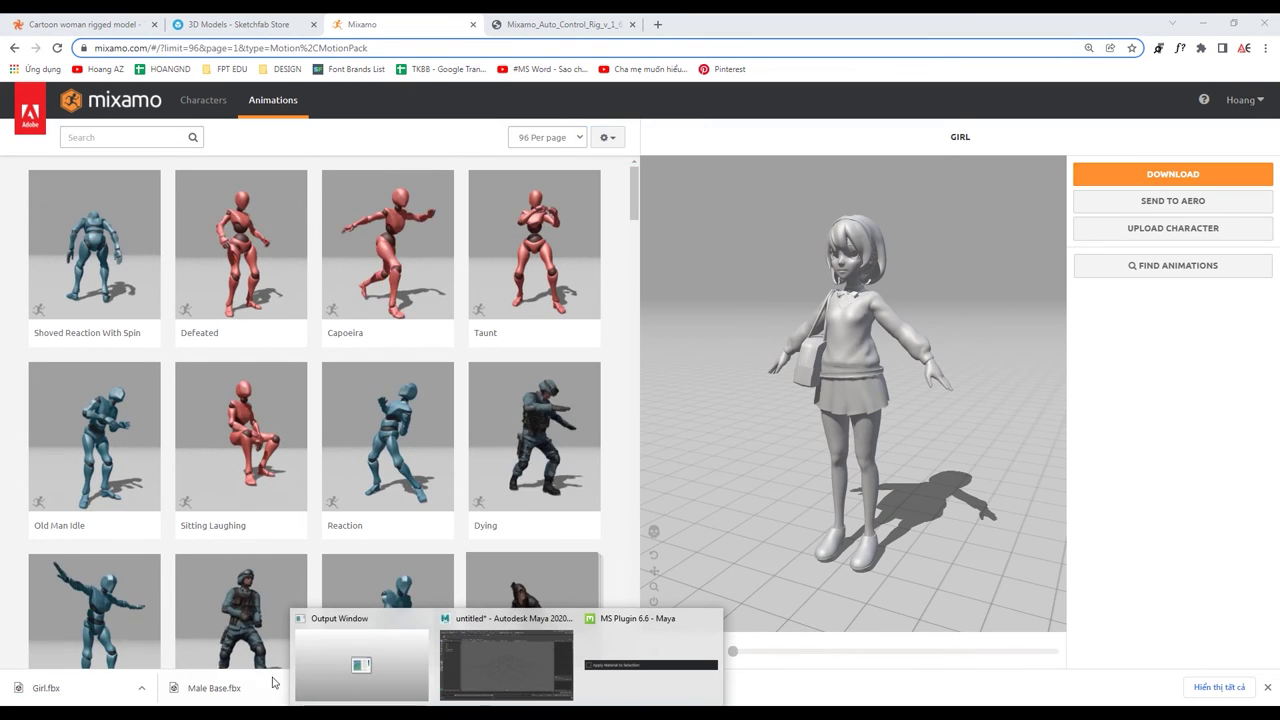
scroll(303, 432, down, 1)
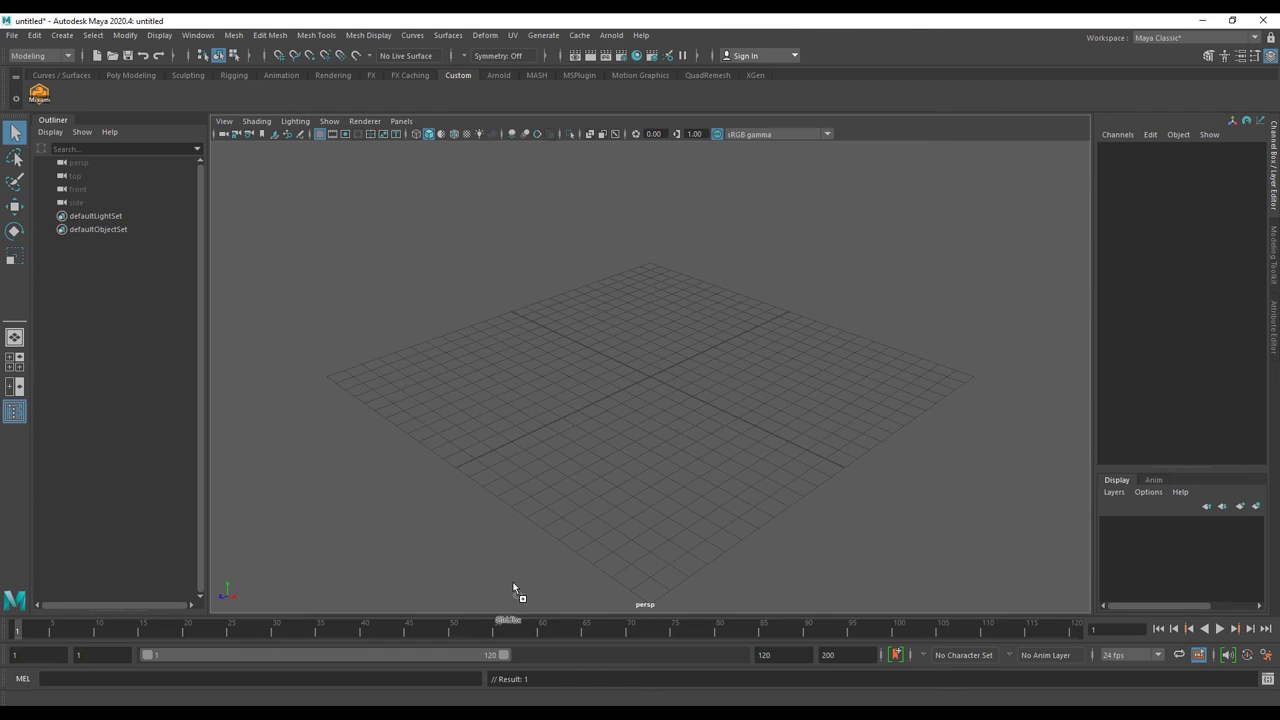
Import Girl.fbx into Maya, frame the girl, and launch the Mixamo Auto-Control-Rig tool
drag(490, 655, 648, 401)
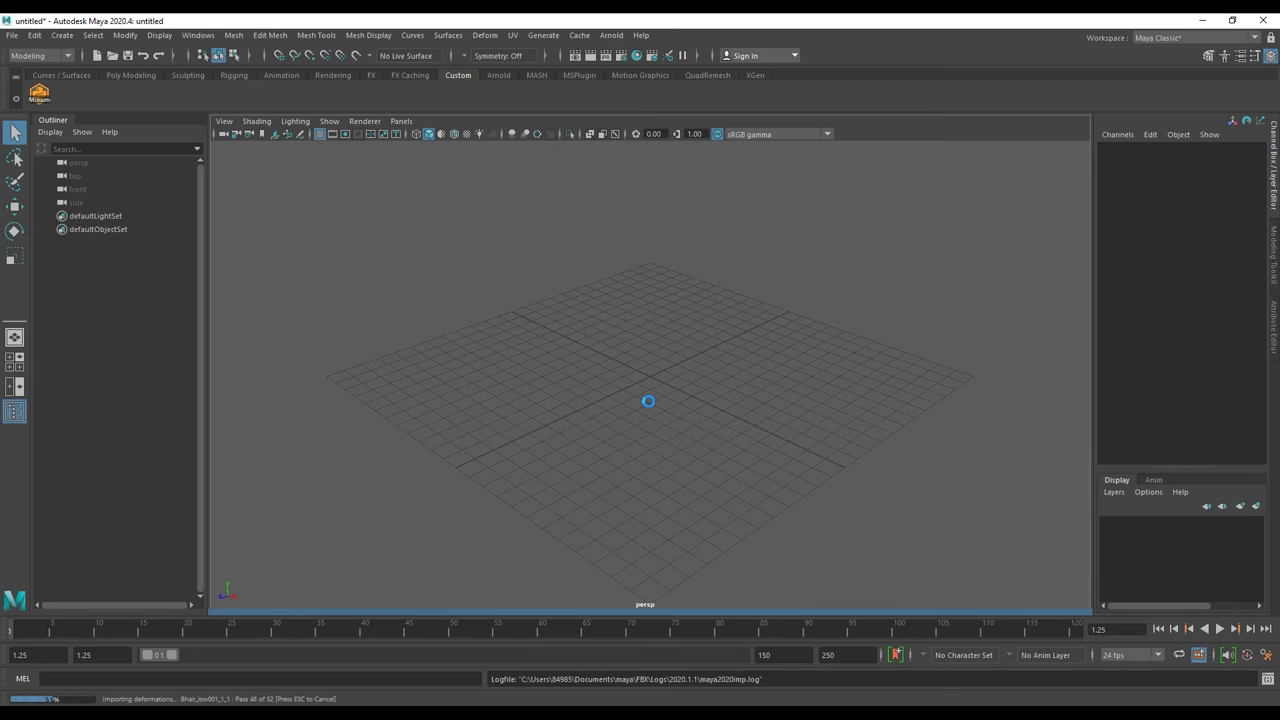
scroll(640, 395, down, 5)
scroll(632, 388, down, 2)
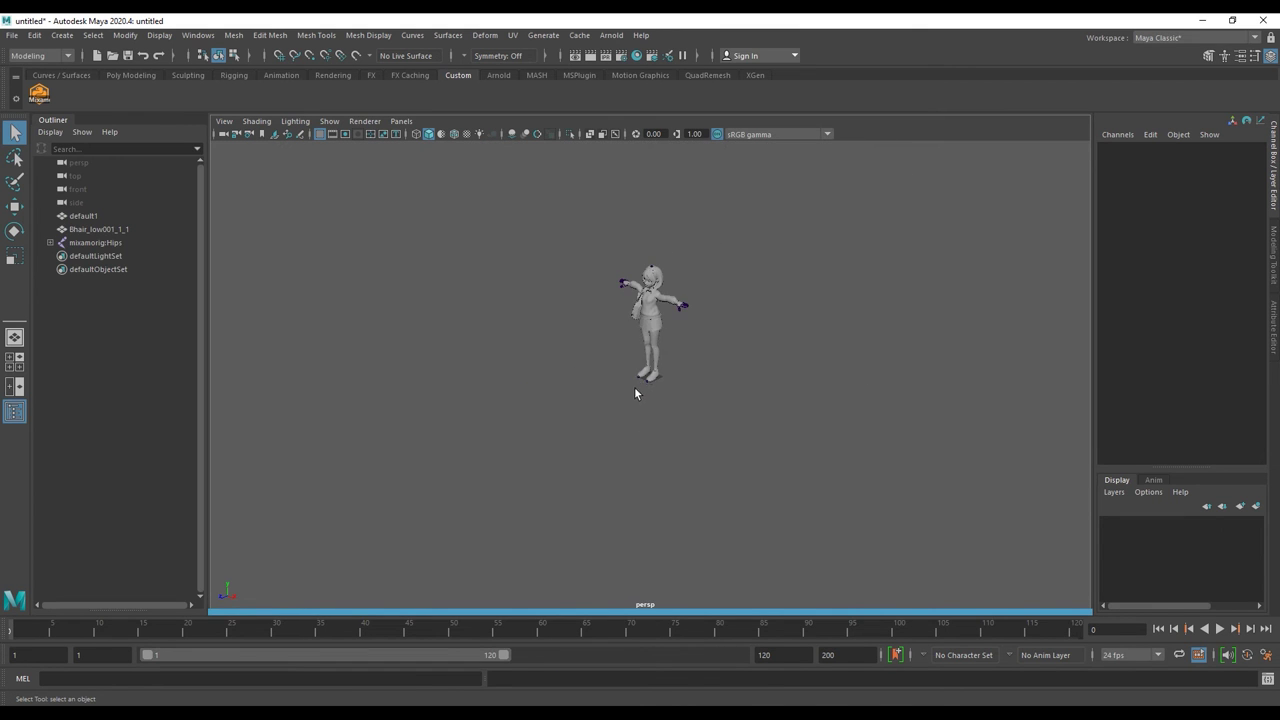
scroll(640, 360, up, 5)
mouse_move(652, 314)
alt+mouse_down()
mouse_move(852, 276)
mouse_move(859, 322)
mouse_move(690, 306)
mouse_move(726, 315)
alt+mouse_up()
scroll(721, 300, up, 3)
scroll(721, 300, up, 3)
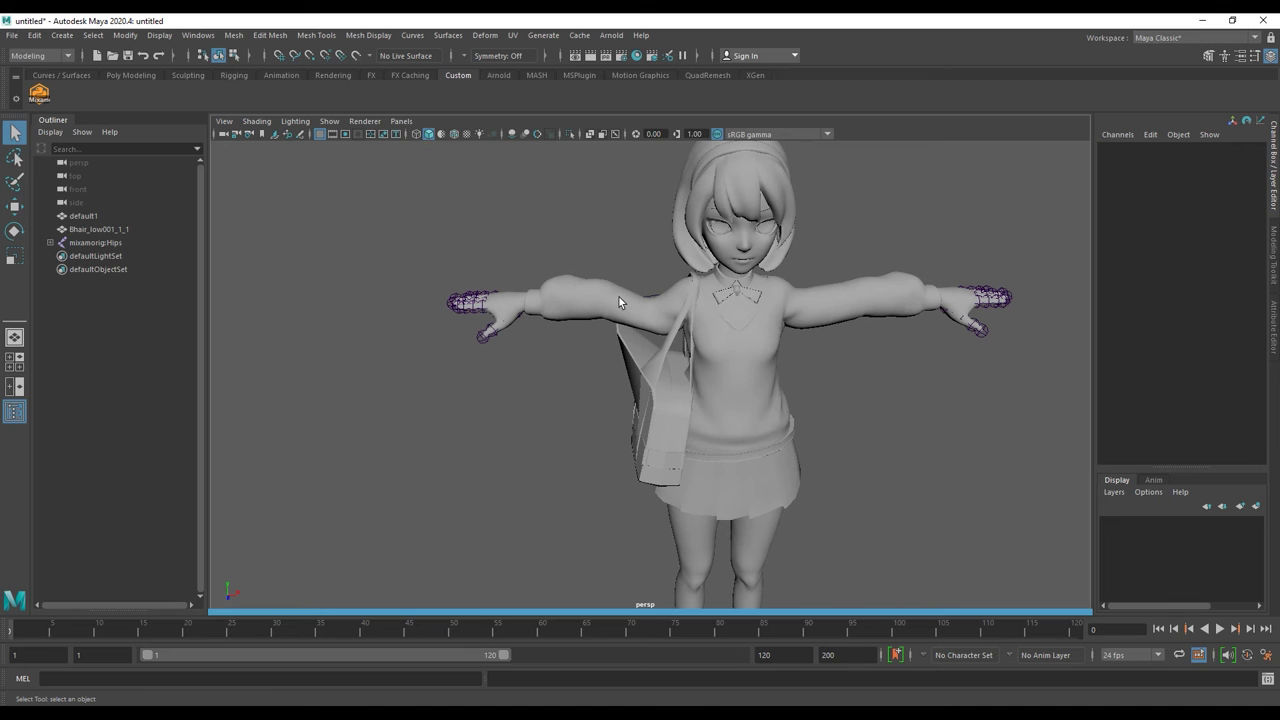
mouse_move(637, 352)
alt+mouse_down()
mouse_move(668, 336)
mouse_move(638, 330)
mouse_move(528, 374)
alt+mouse_up()
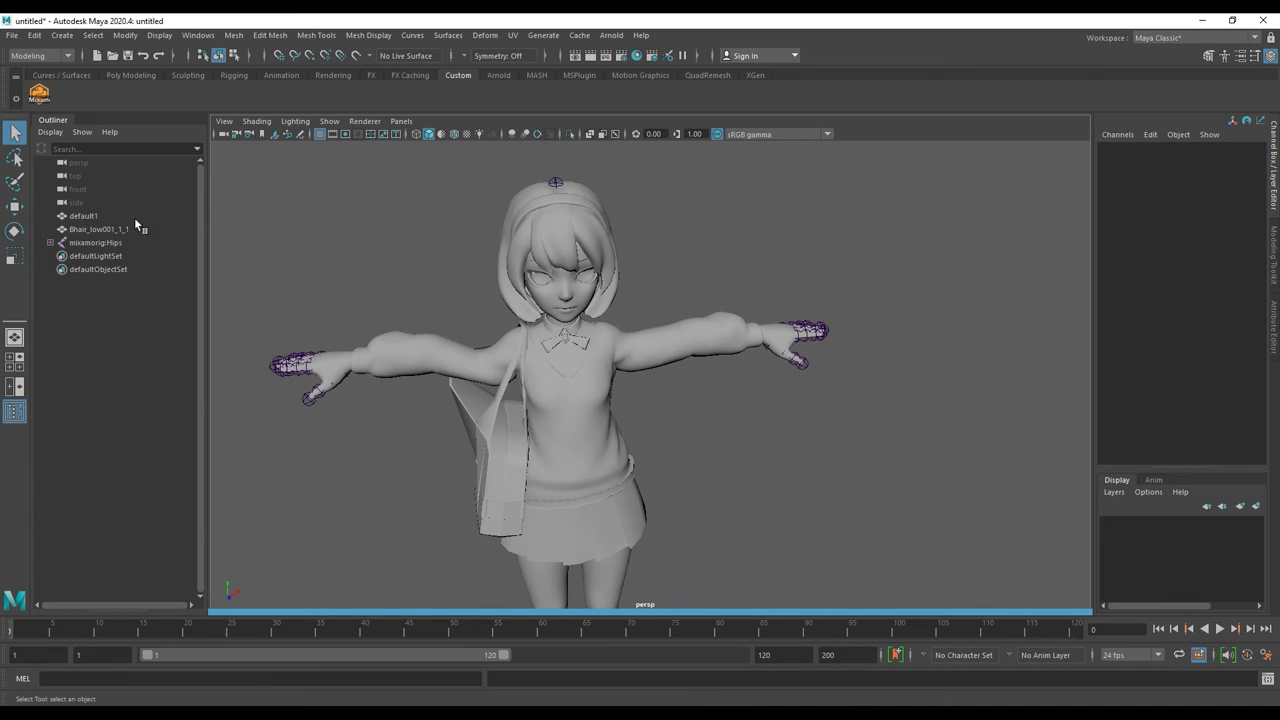
click(44, 102)
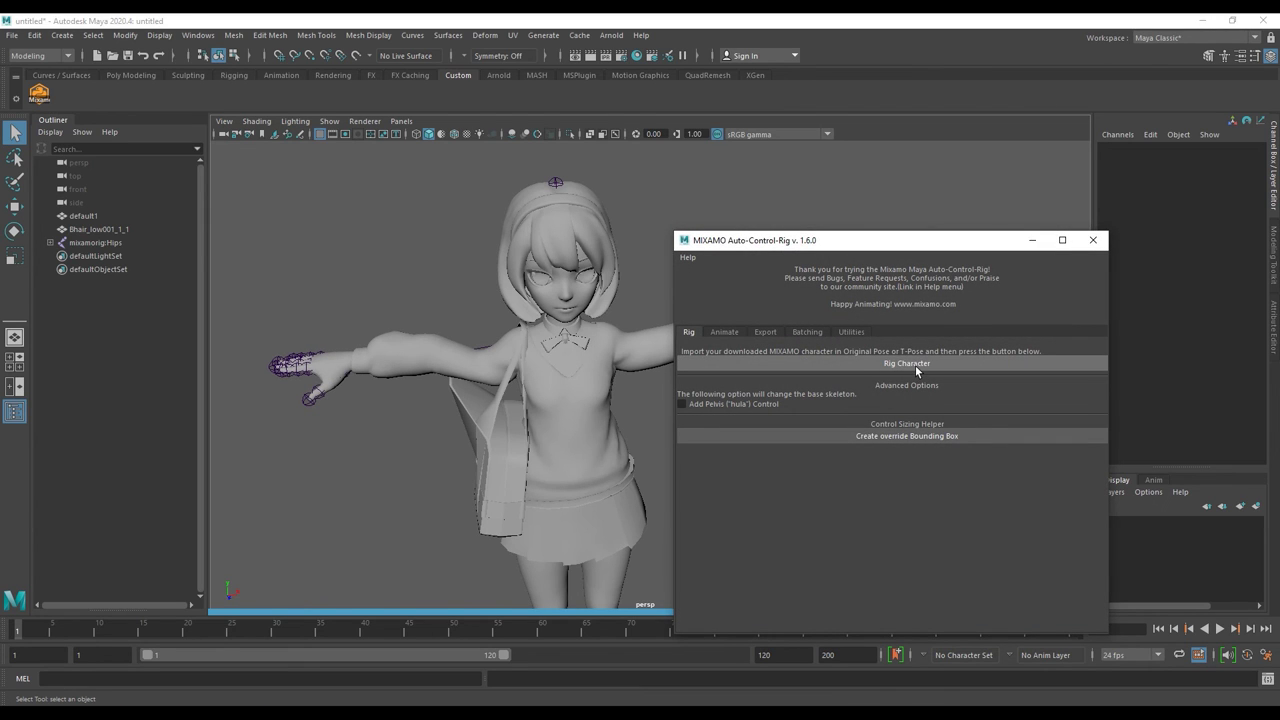
Build the Mixamo control rig on the girl and close the Auto-Control-Rig window
click(915, 365)
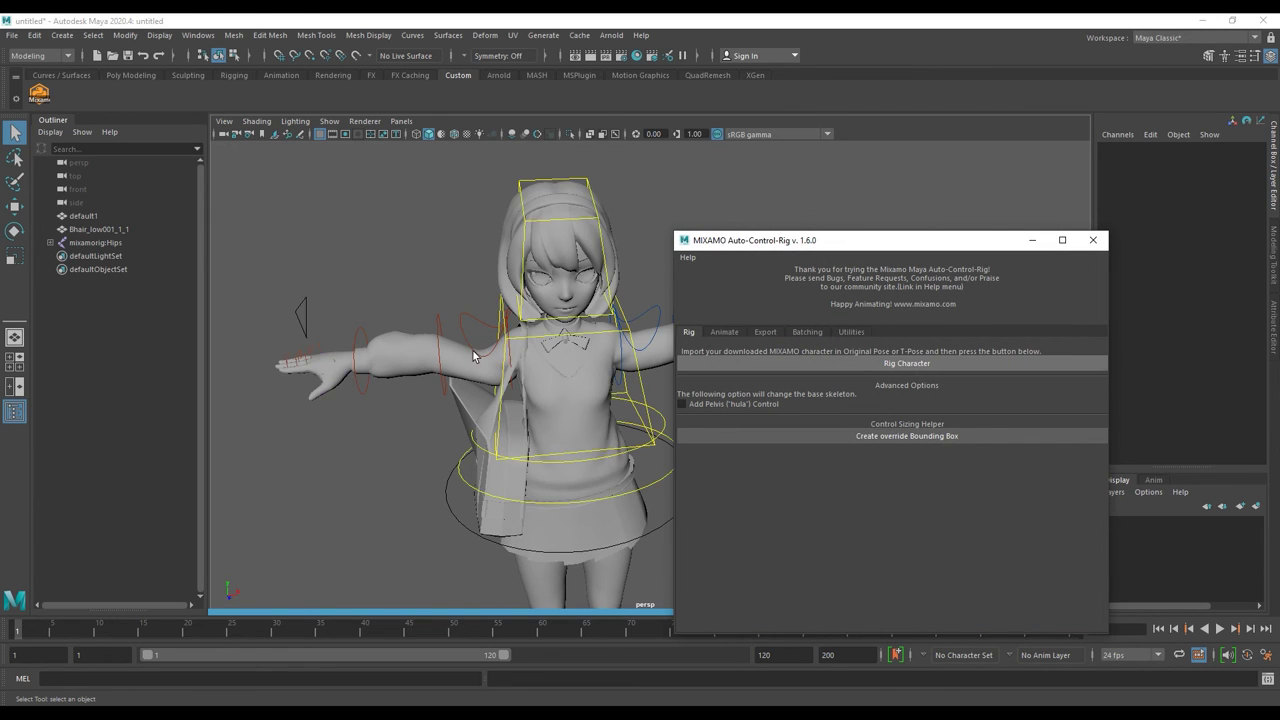
scroll(429, 297, down, 5)
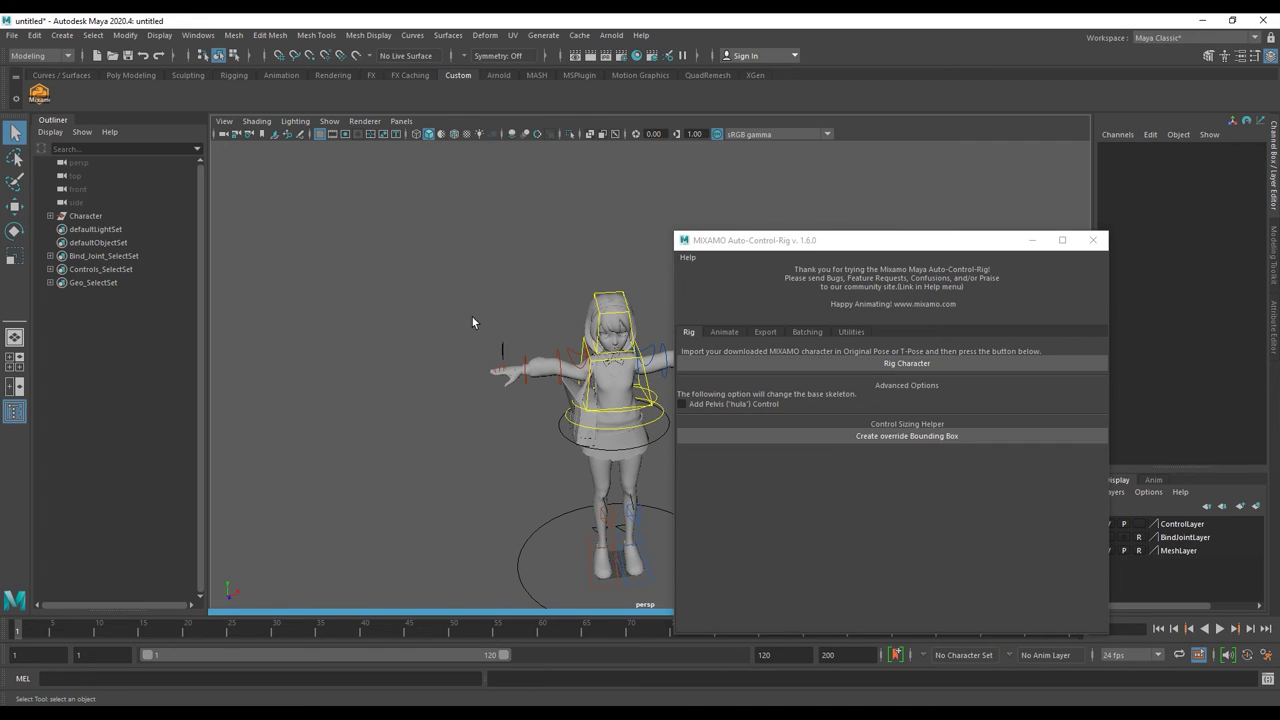
click(1107, 243)
scroll(600, 340, up, 5)
scroll(614, 294, up, 2)
scroll(591, 378, down, 2)
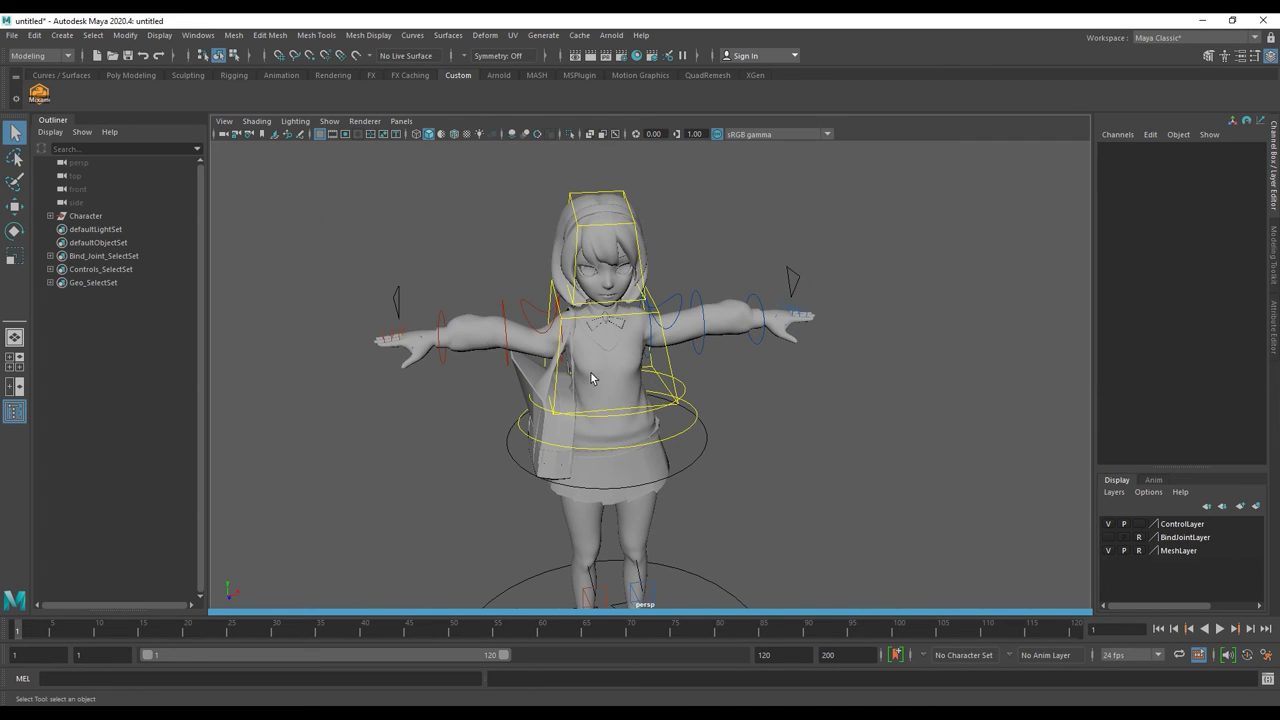
Rotate RightArm_FK_CTRL to about 48.4 on X to lower the right arm
click(504, 313)
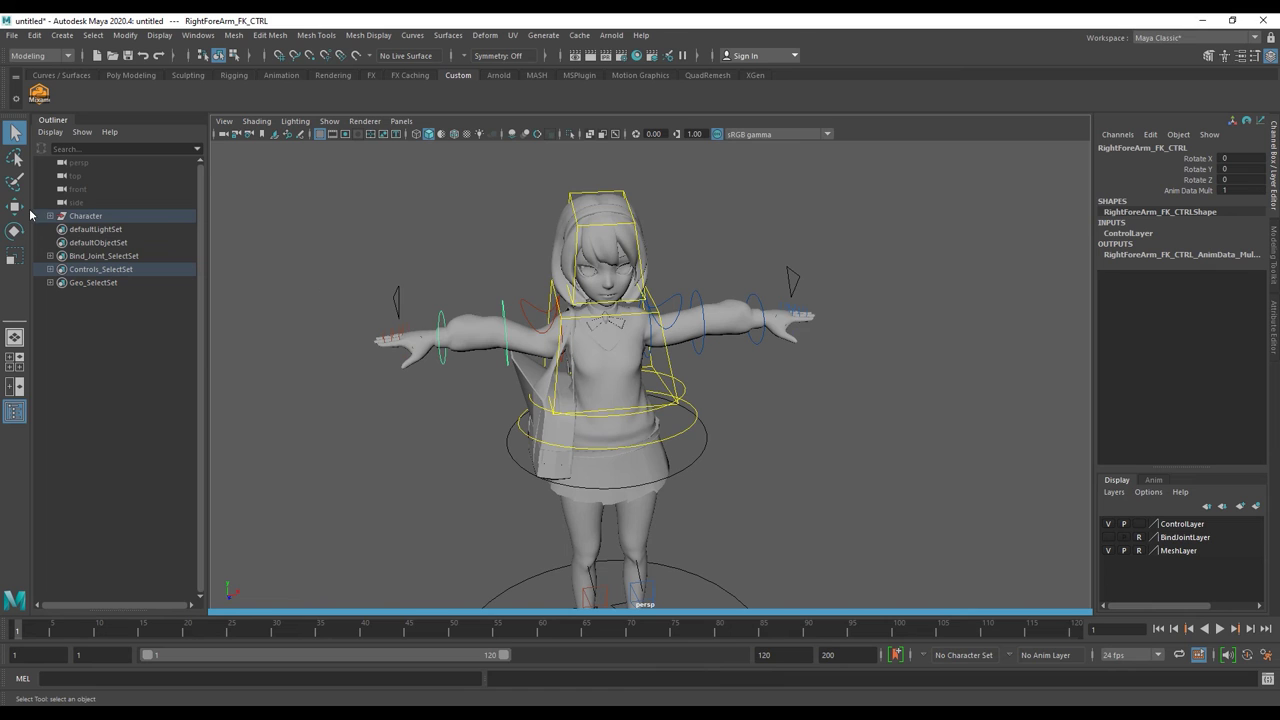
click(14, 230)
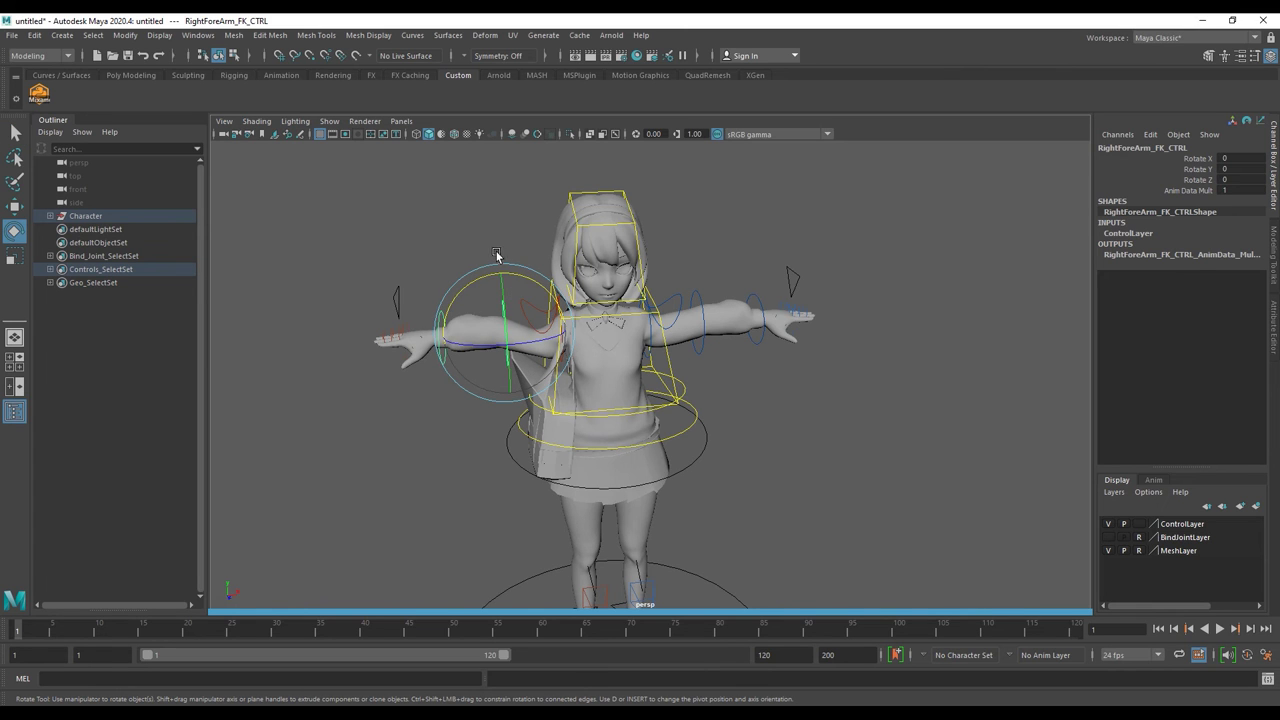
click(479, 226)
mouse_move(530, 285)
alt+mouse_down()
mouse_move(517, 337)
mouse_move(546, 334)
mouse_move(567, 309)
alt+mouse_up()
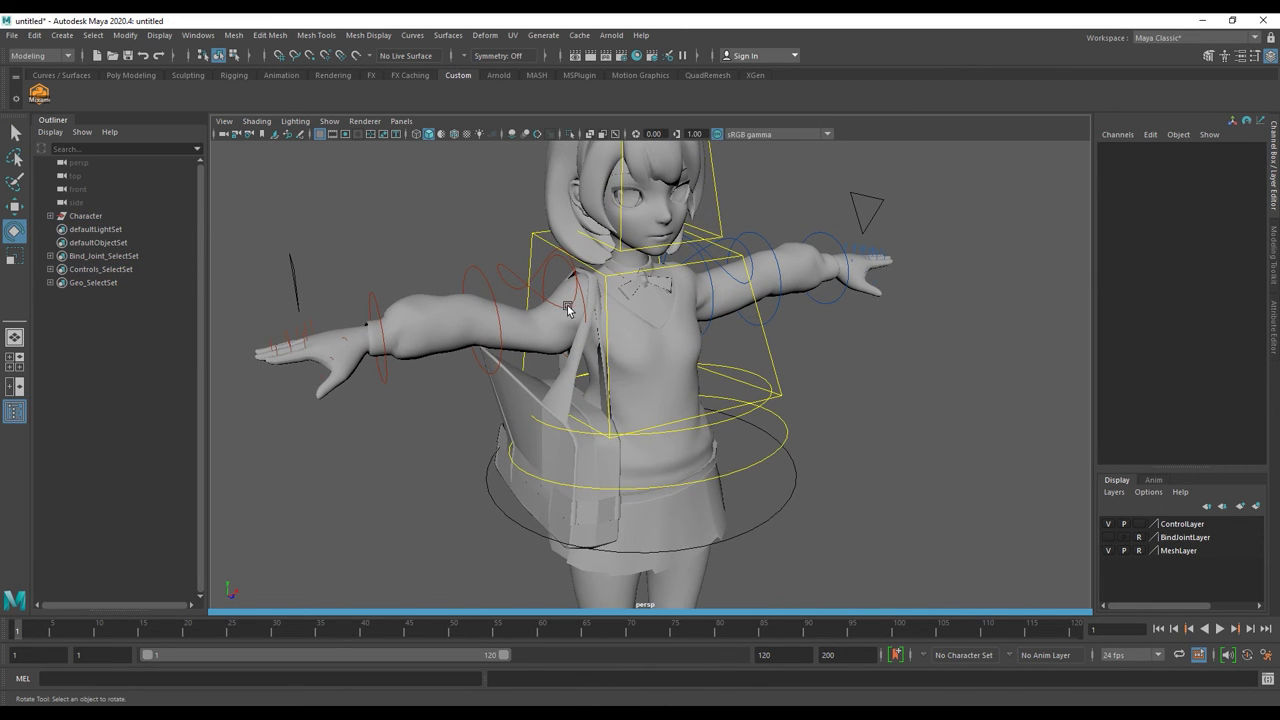
click(583, 301)
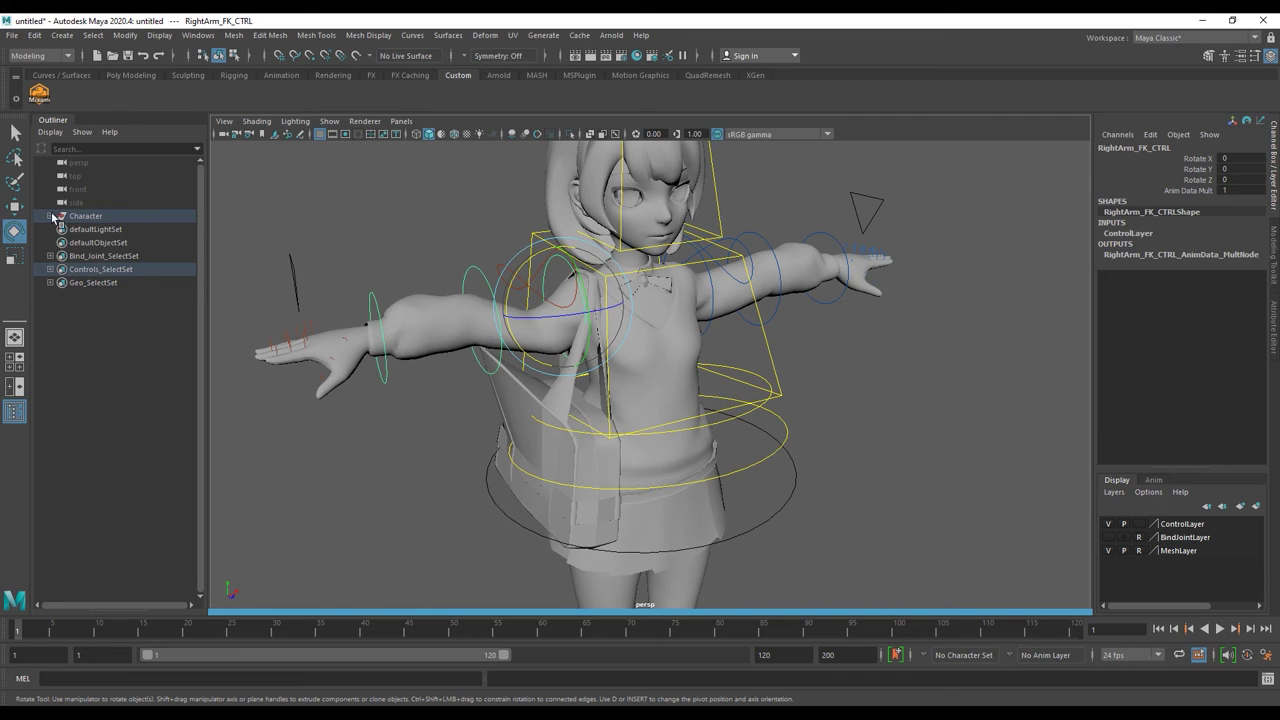
mouse_move(550, 270)
mouse_down()
mouse_move(530, 266)
mouse_move(522, 312)
mouse_move(478, 346)
mouse_move(519, 330)
mouse_up()
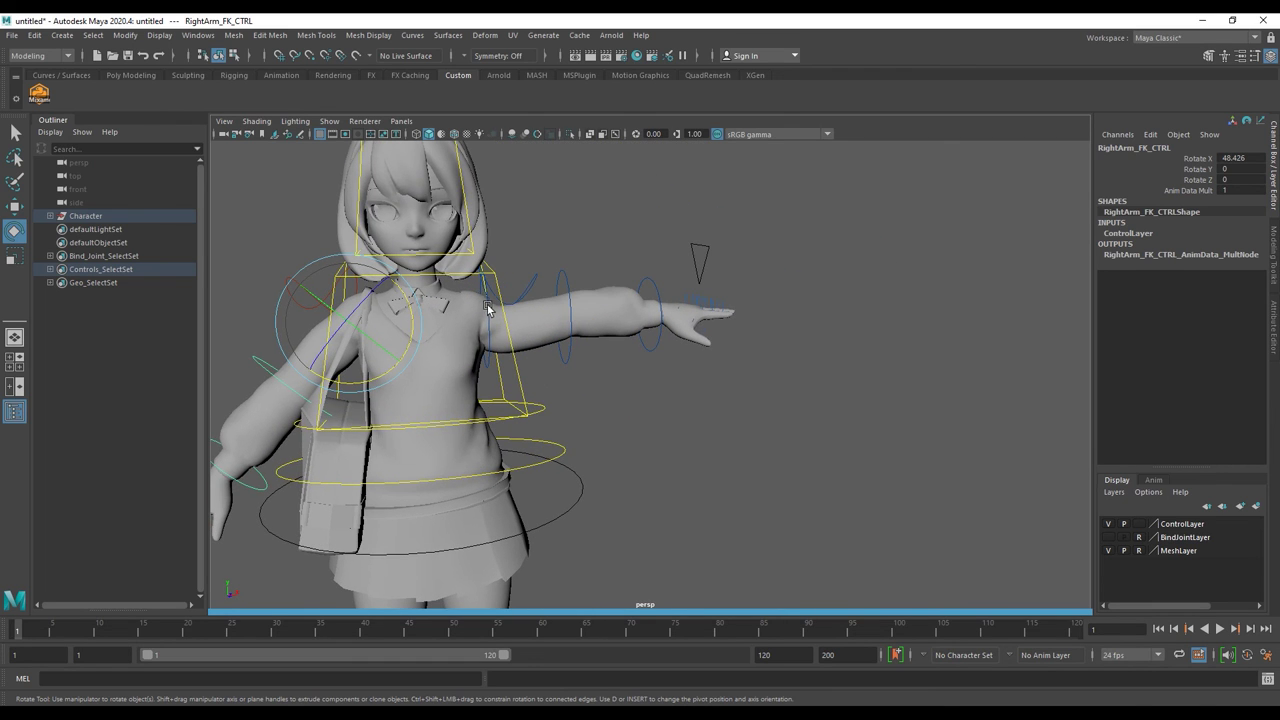
Rotate LeftArm_FK_CTRL down so the left arm hangs toward her side
click(487, 309)
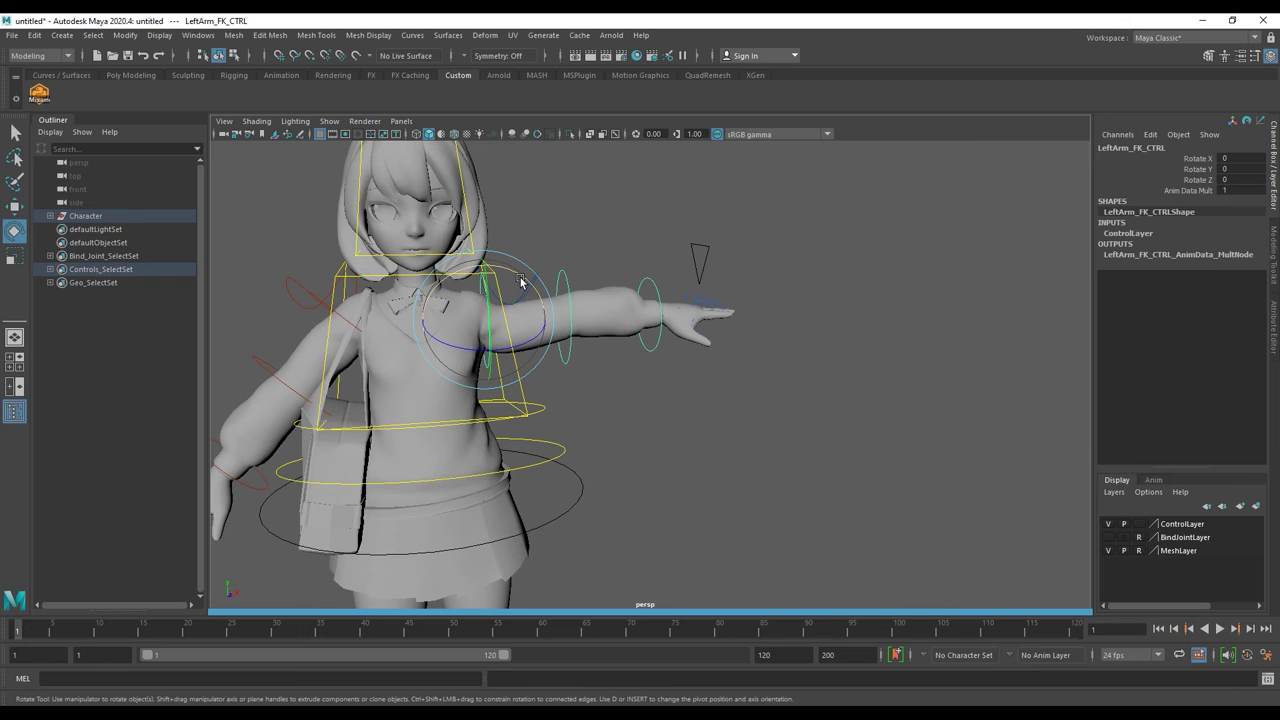
mouse_move(538, 293)
mouse_down()
mouse_move(535, 338)
mouse_move(571, 337)
mouse_move(508, 313)
mouse_up()
click(501, 354)
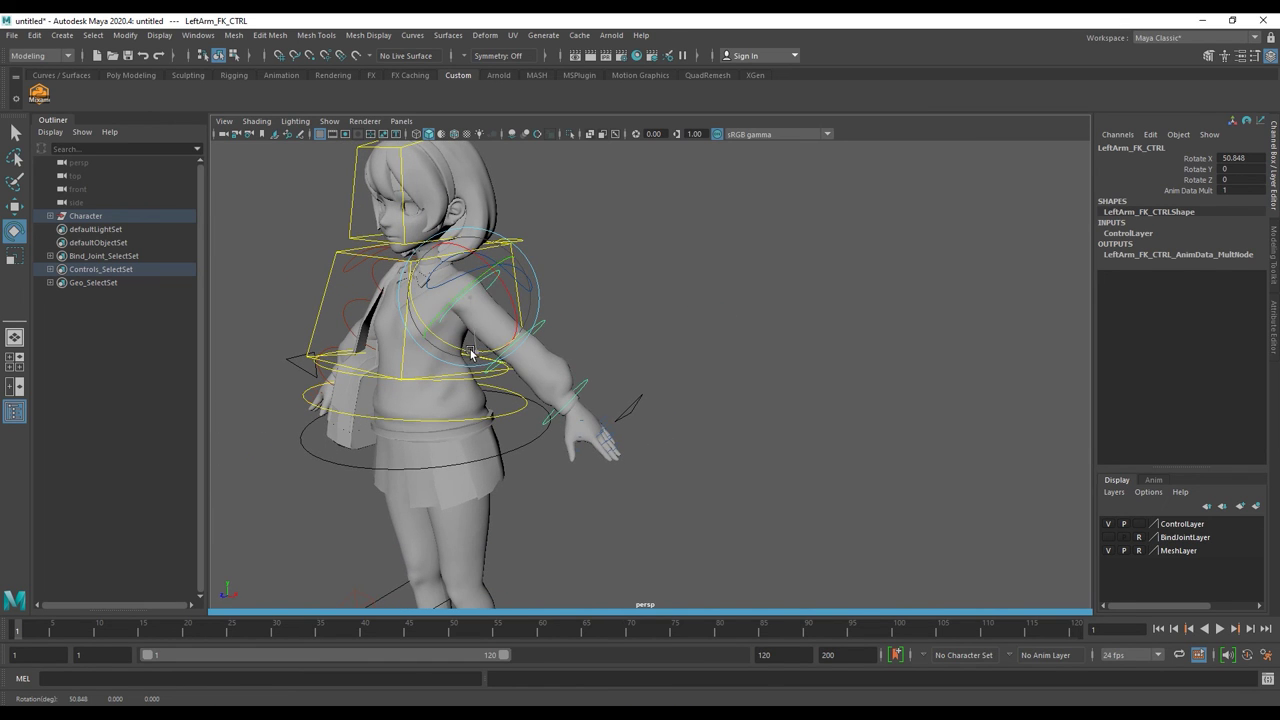
drag(470, 353, 440, 345)
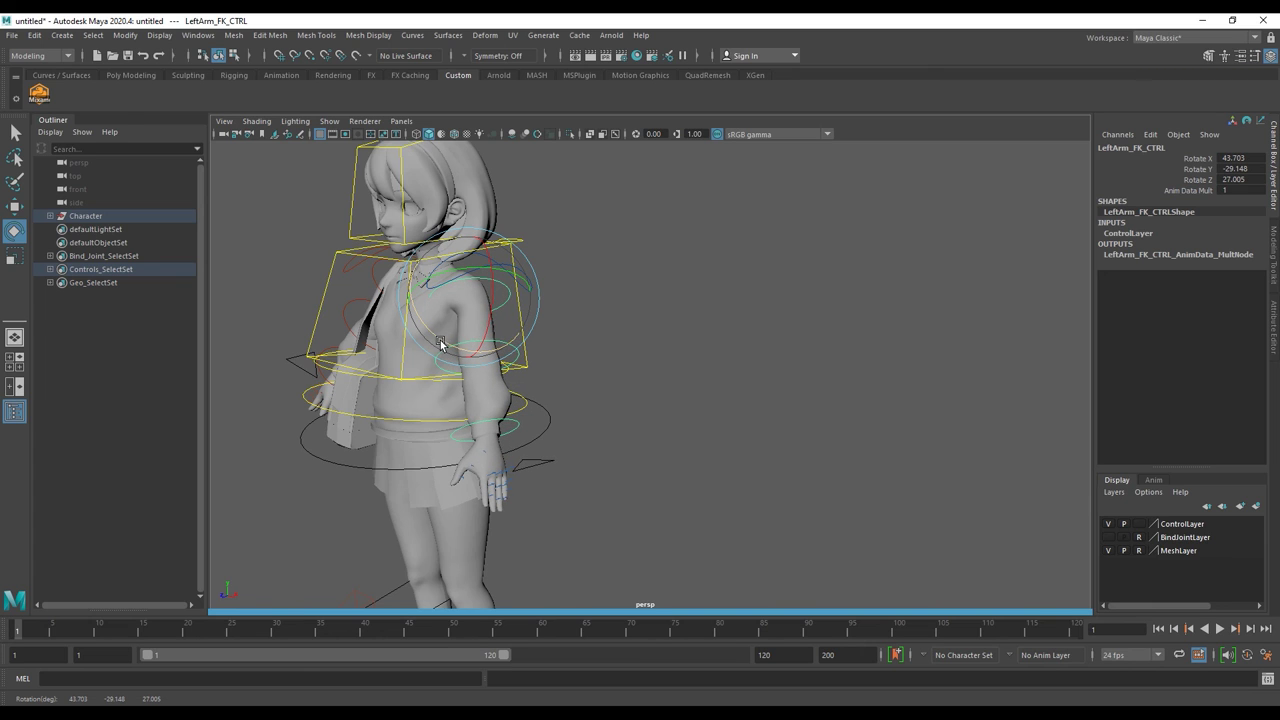
click(520, 357)
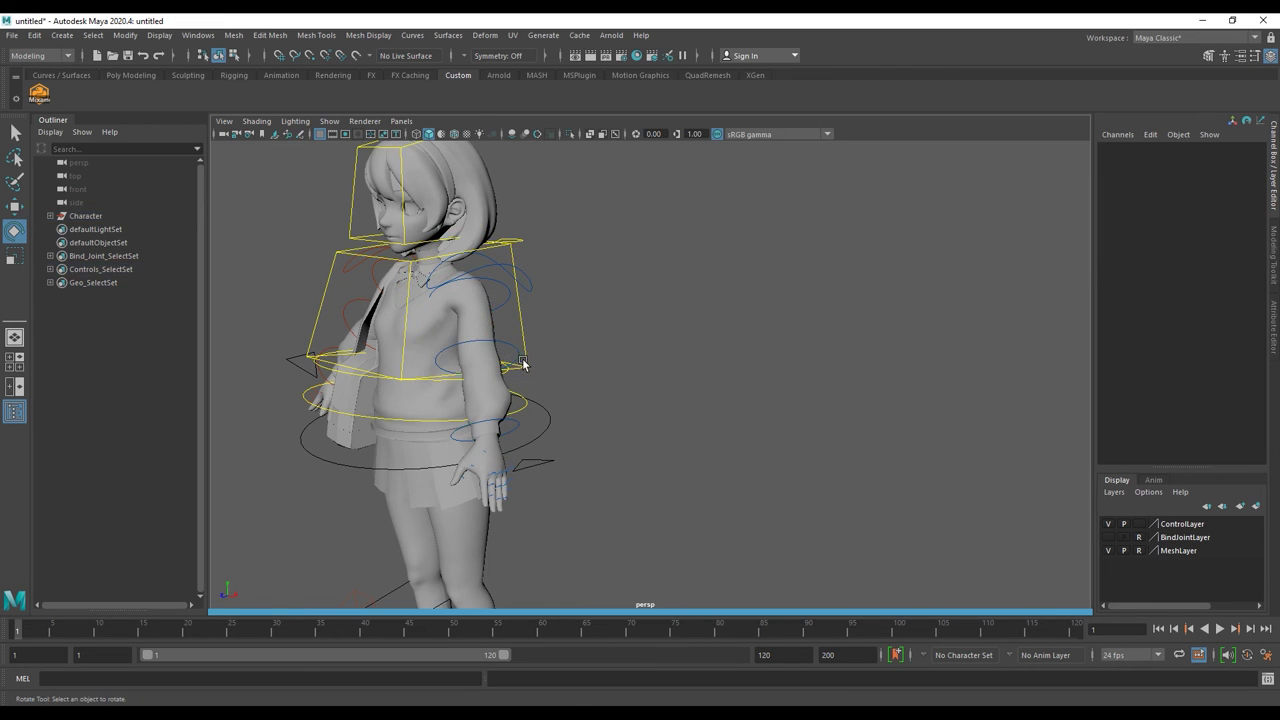
click(522, 352)
click(565, 358)
scroll(565, 358, up, 2)
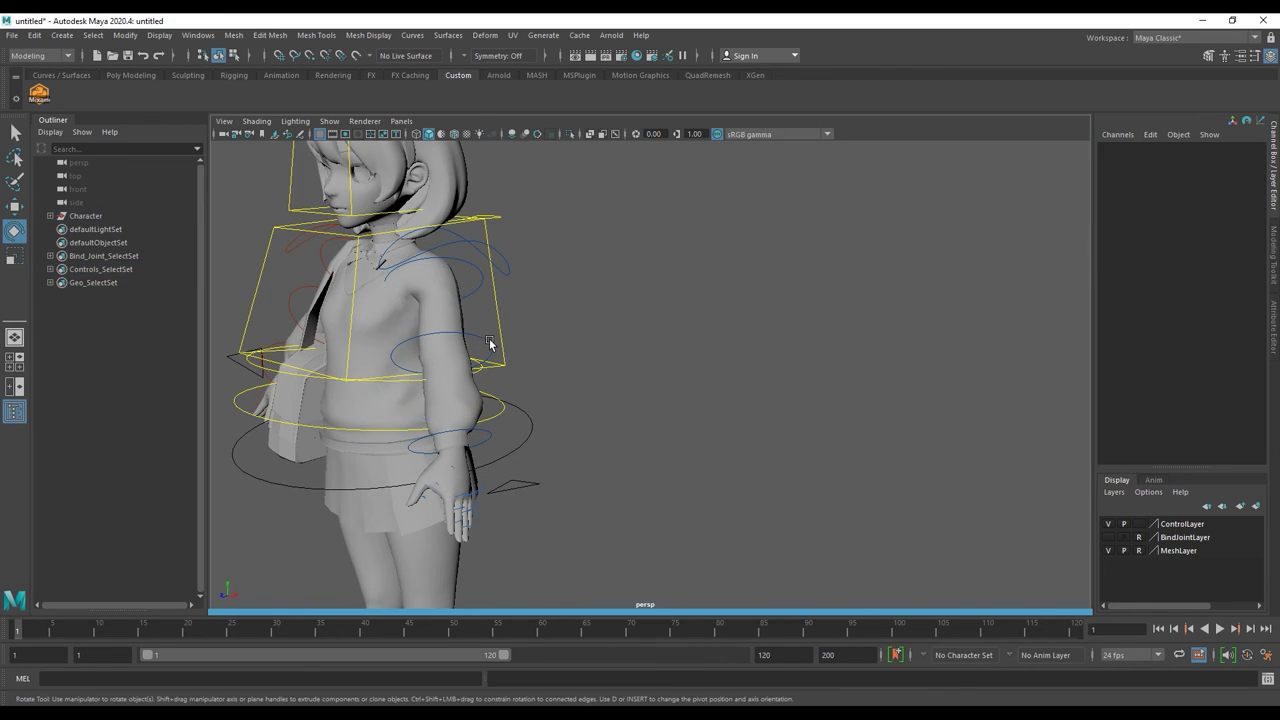
click(491, 343)
click(497, 343)
scroll(497, 343, up, 2)
scroll(408, 321, up, 2)
Bend the left elbow by rotating LeftForeArm_FK_CTRL
click(408, 321)
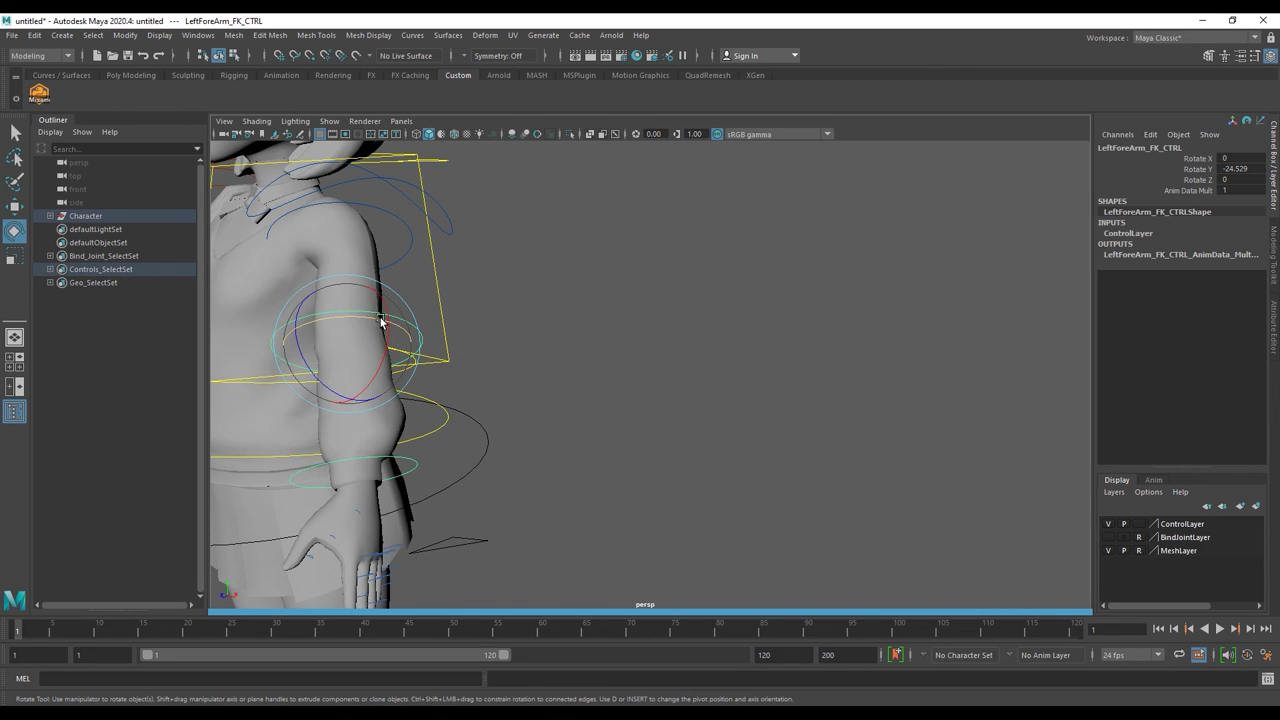
mouse_move(365, 315)
mouse_down()
mouse_move(378, 355)
mouse_move(357, 371)
mouse_move(383, 409)
mouse_move(607, 494)
mouse_move(558, 473)
mouse_up()
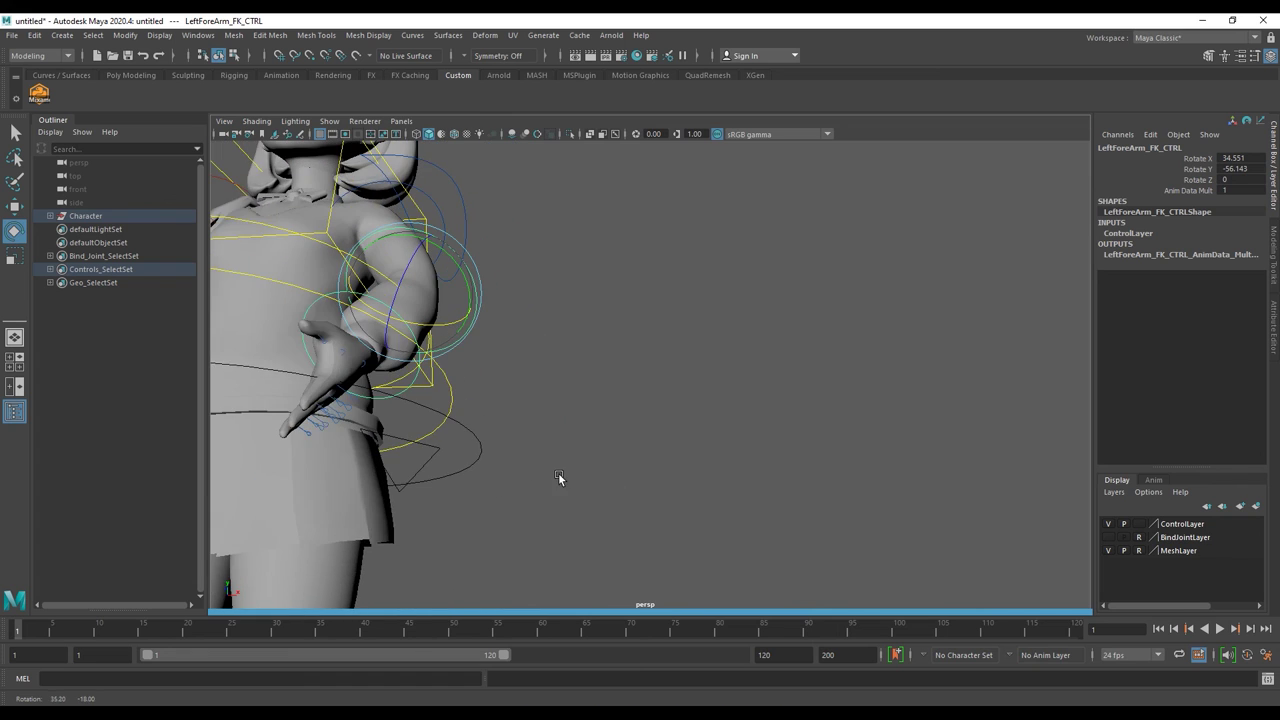
mouse_move(314, 426)
alt+right_down()
mouse_move(334, 413)
mouse_move(445, 437)
alt+right_up()
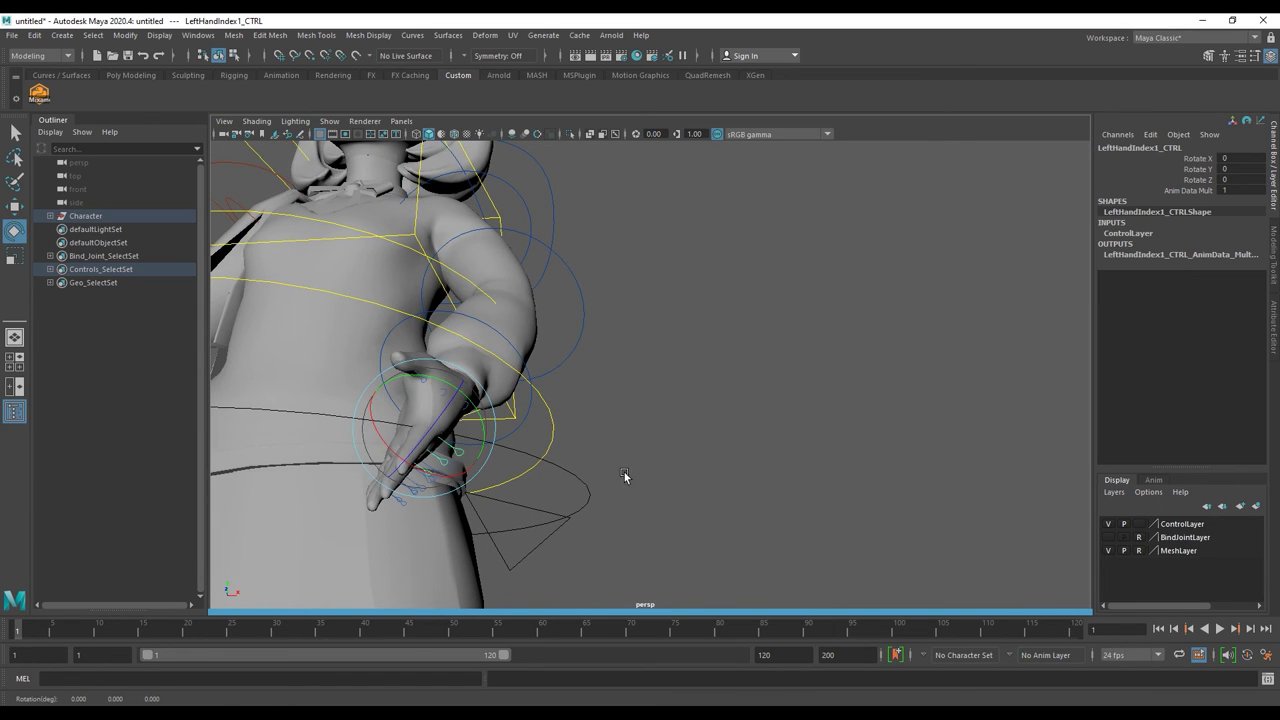
click(471, 461)
Curl the left index finger joints, with LeftHandIndex3_CTRL at 33.839
click(461, 456)
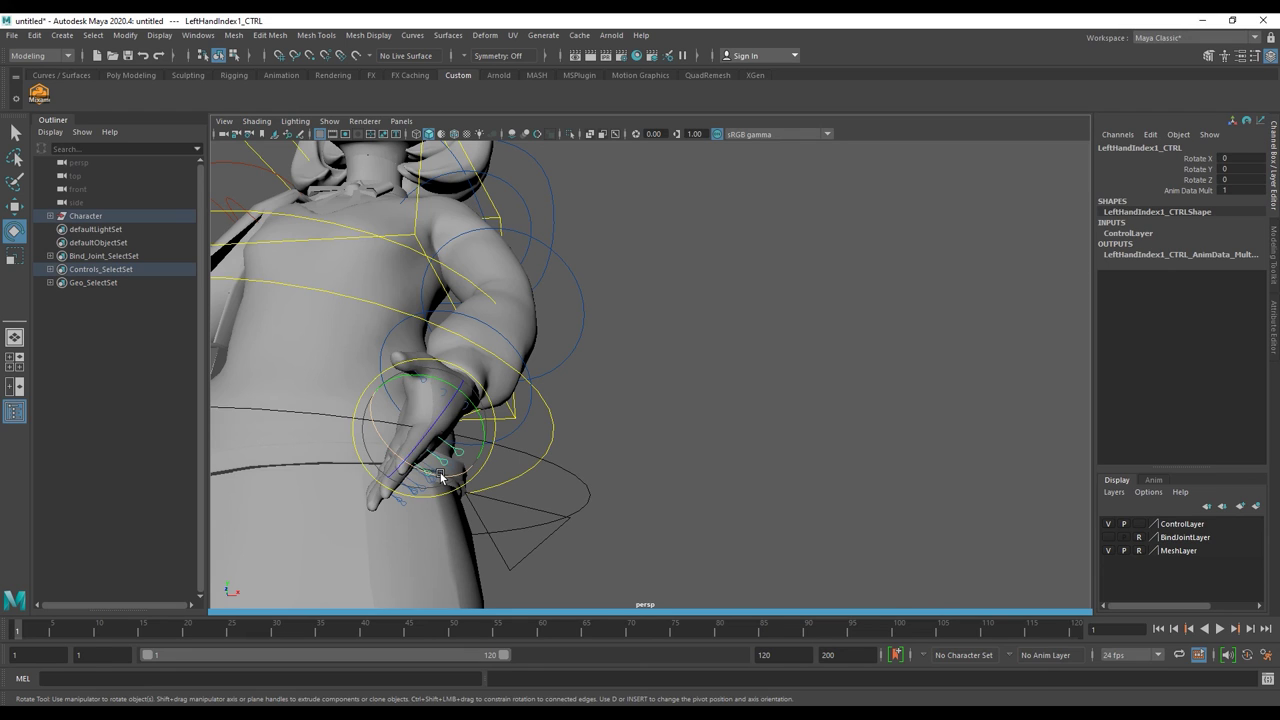
mouse_move(462, 458)
mouse_down()
mouse_move(392, 476)
mouse_move(358, 466)
mouse_up()
click(558, 492)
click(433, 457)
click(564, 494)
click(394, 459)
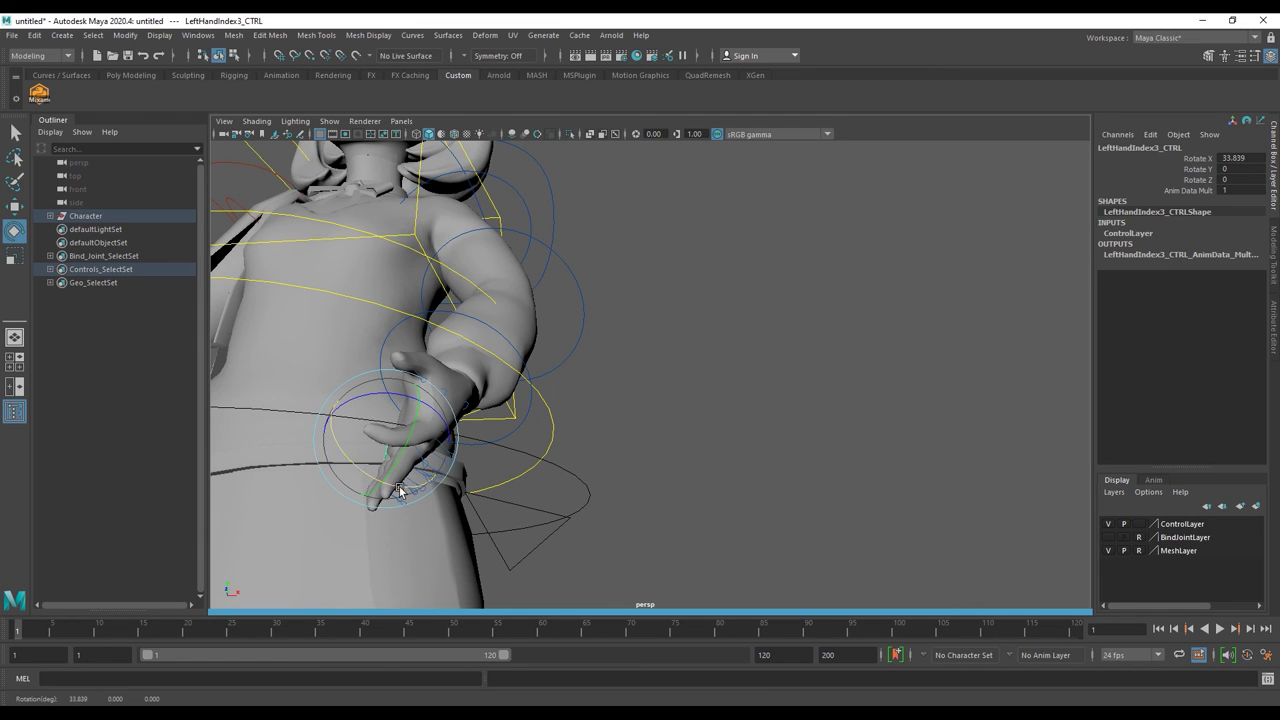
click(452, 461)
click(452, 461)
click(600, 450)
mouse_move(600, 450)
alt+mouse_down()
mouse_move(300, 444)
mouse_move(509, 484)
mouse_move(537, 444)
alt+mouse_up()
click(300, 444)
click(330, 470)
Fine-tune the right arm's angle with its arm and shoulder controls
click(475, 391)
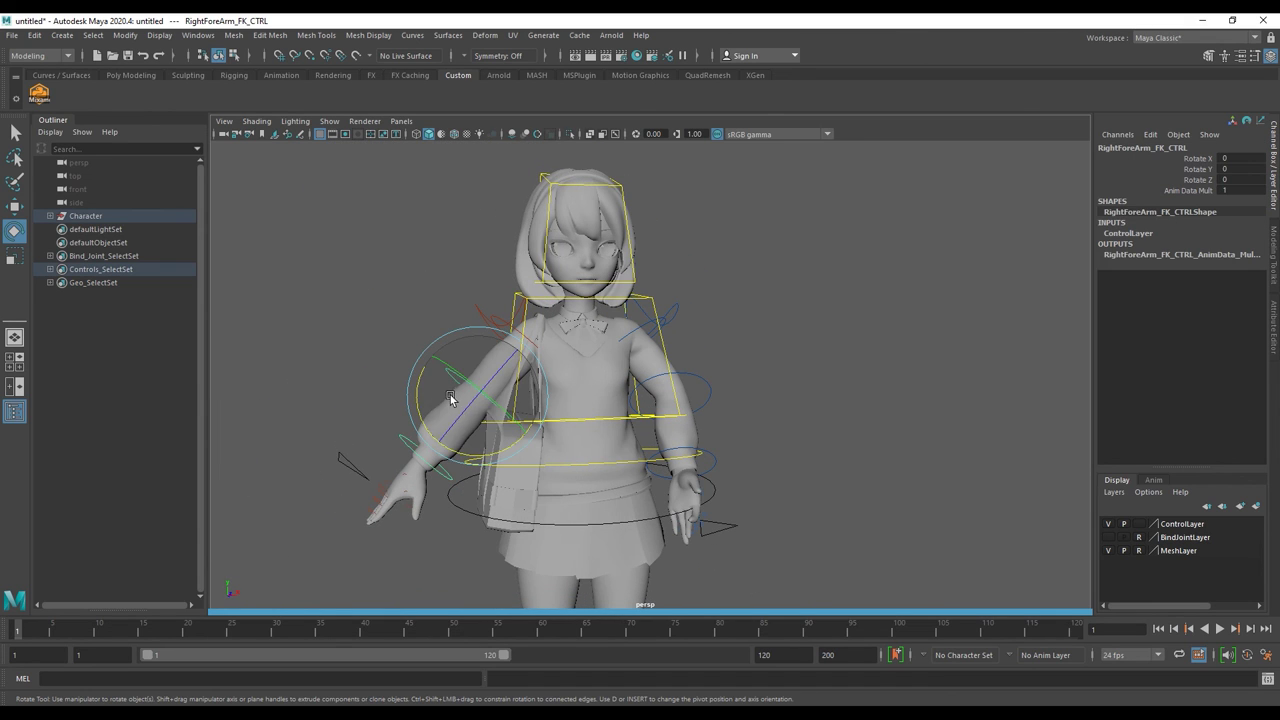
drag(475, 391, 490, 400)
click(505, 330)
click(508, 333)
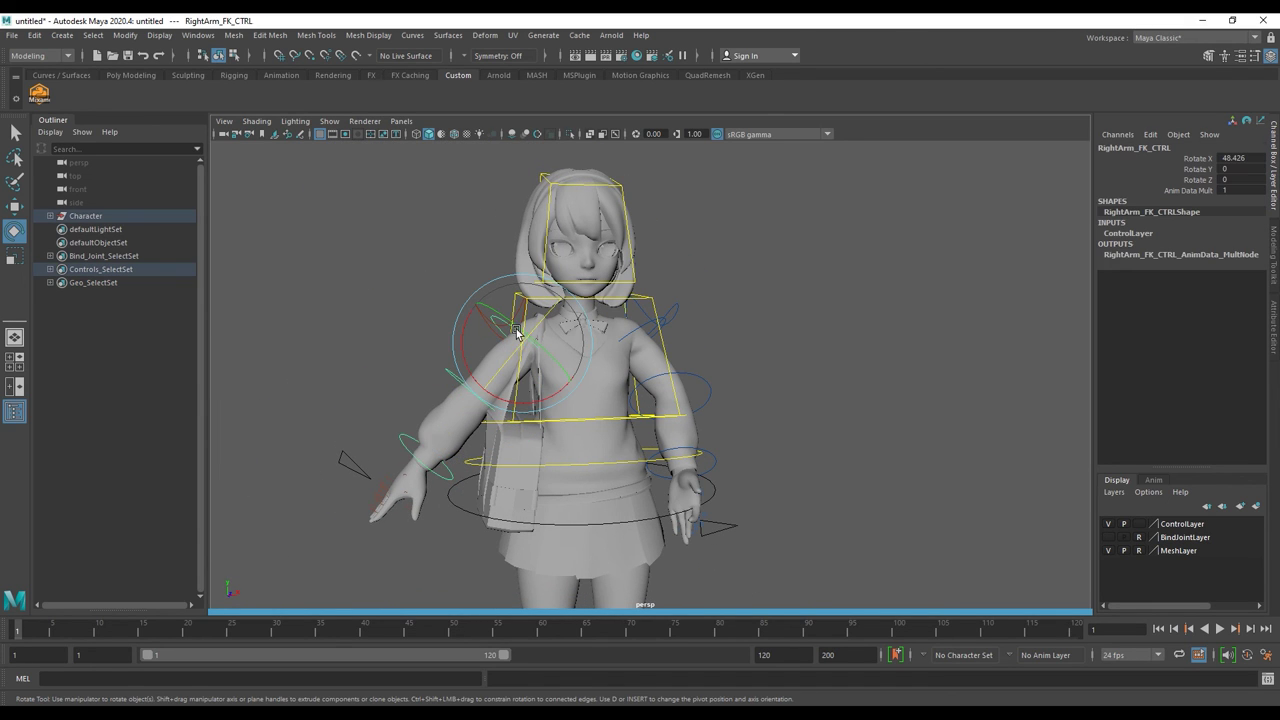
drag(508, 333, 490, 380)
click(537, 420)
Move the foot IK controls into a stride, stepping the right foot forward
scroll(537, 420, down, 3)
alt+middle_drag(537, 420, 499, 338)
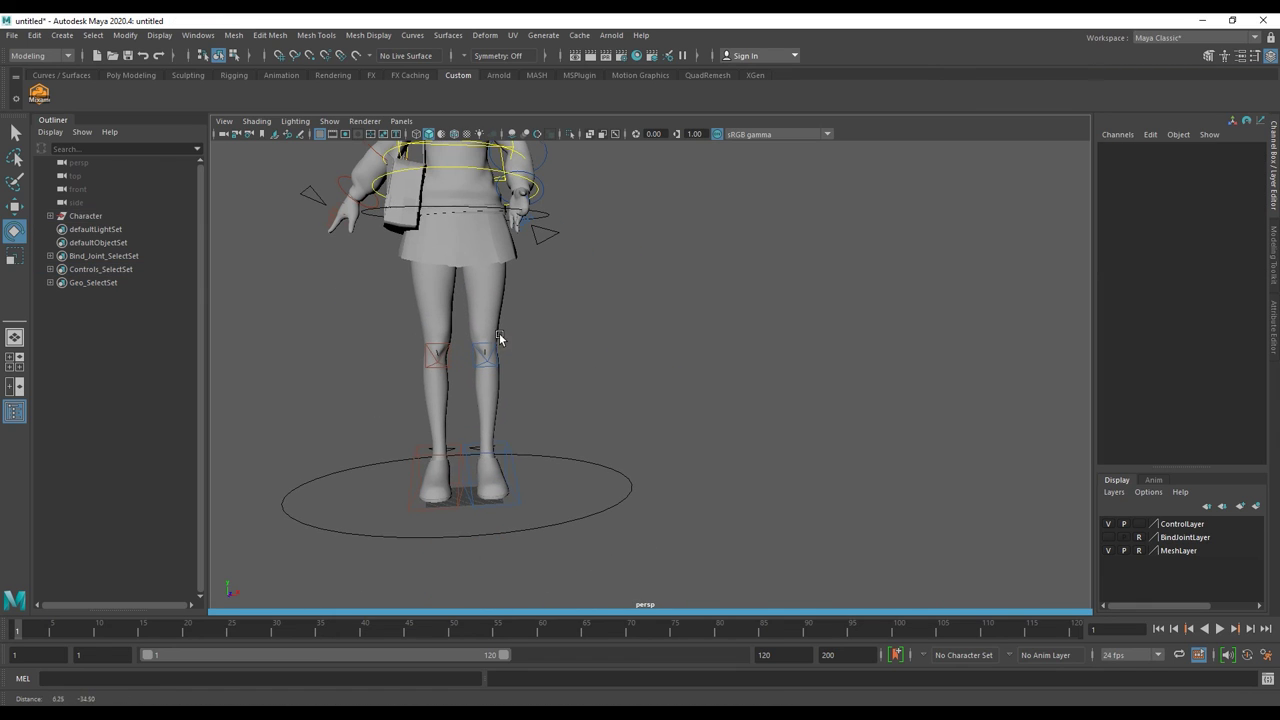
click(507, 465)
mouse_move(507, 465)
alt+mouse_down()
mouse_move(505, 452)
mouse_move(540, 510)
mouse_move(567, 502)
mouse_move(570, 430)
mouse_move(561, 455)
alt+mouse_up()
key(w)
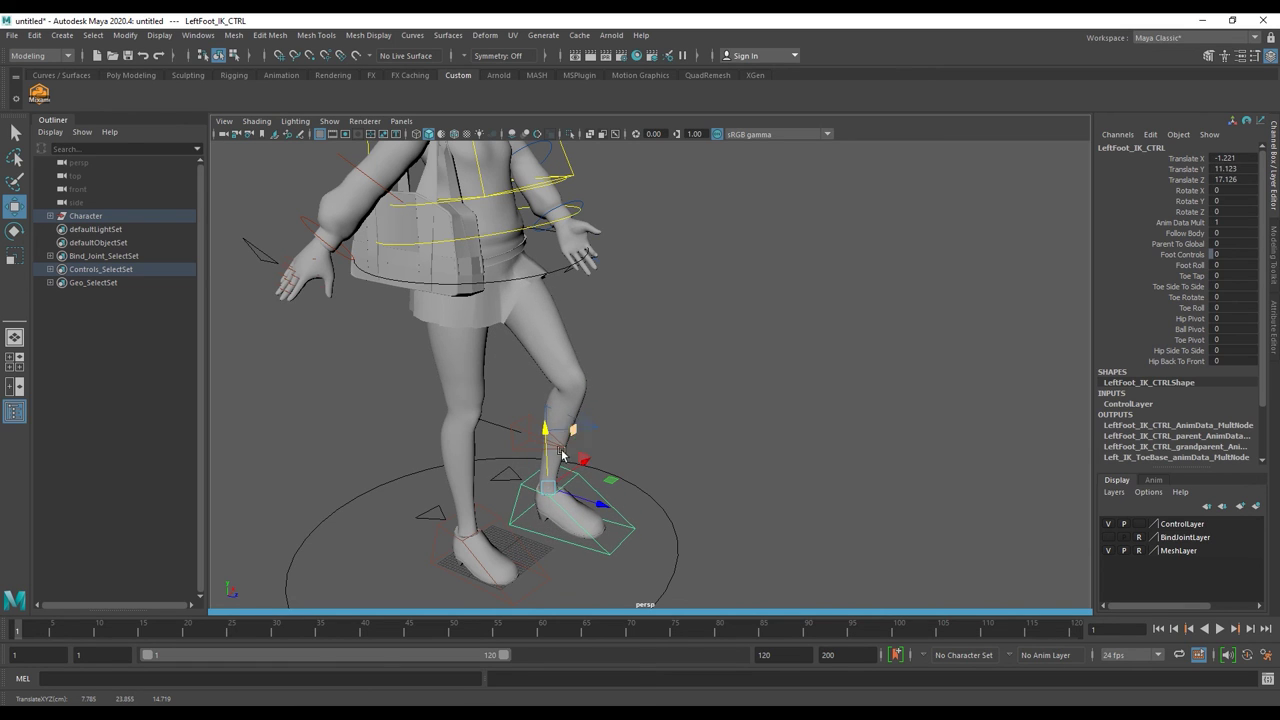
click(491, 530)
mouse_move(485, 528)
mouse_down()
mouse_move(366, 447)
mouse_move(355, 380)
mouse_move(453, 397)
mouse_move(468, 355)
mouse_move(466, 372)
mouse_up()
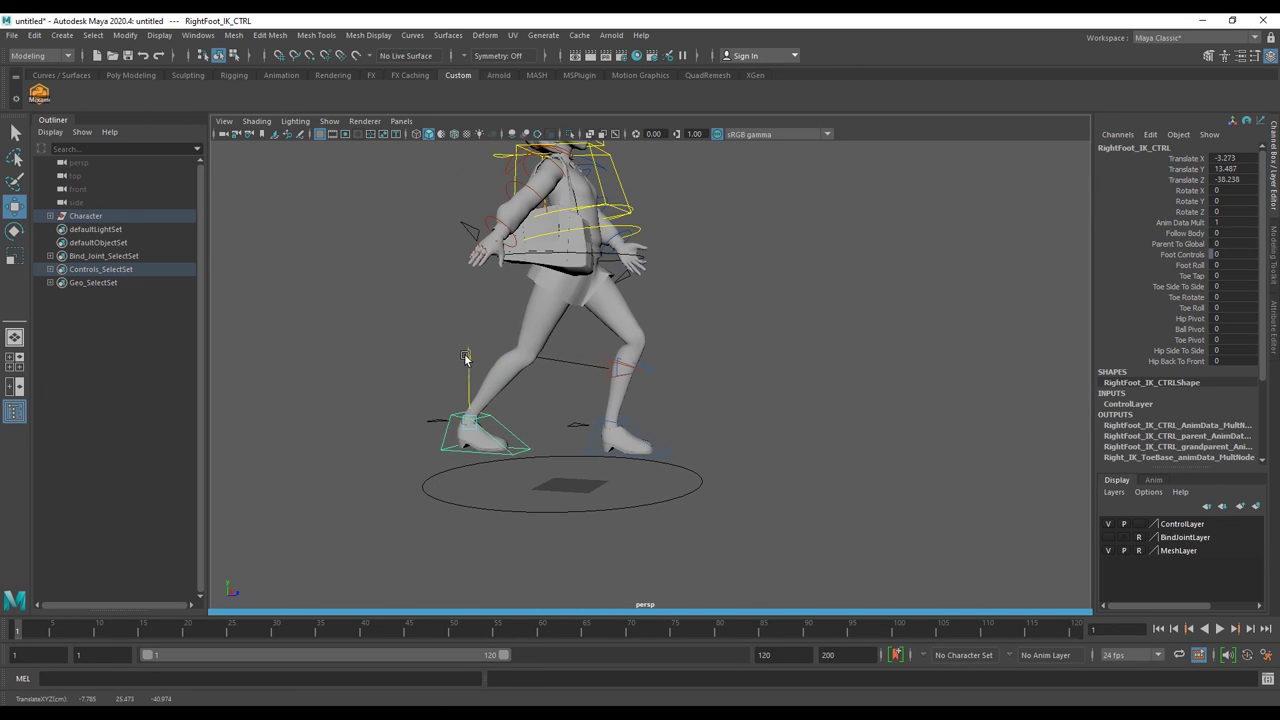
alt+right_drag(466, 372, 520, 390)
Rotate the spine control to twist the torso and Head_CTRL to tilt the head down
alt+drag(520, 385, 470, 380)
alt+right_drag(470, 380, 405, 356)
click(361, 359)
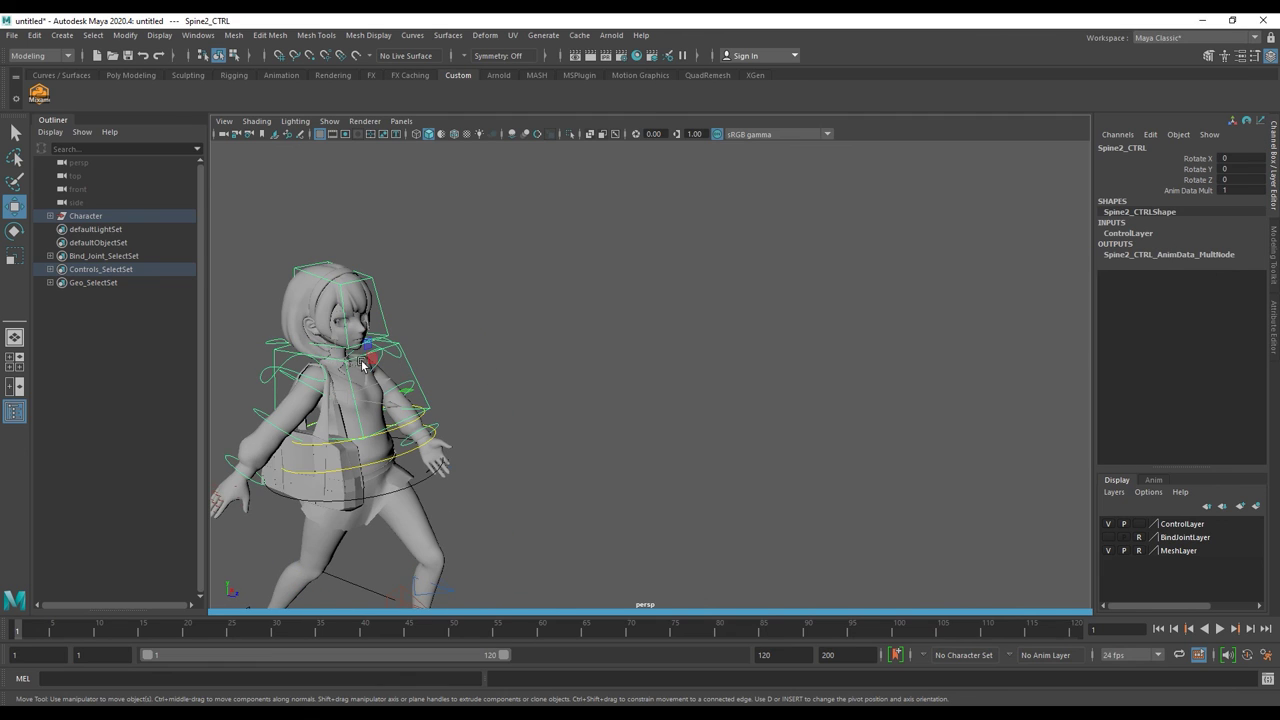
key(e)
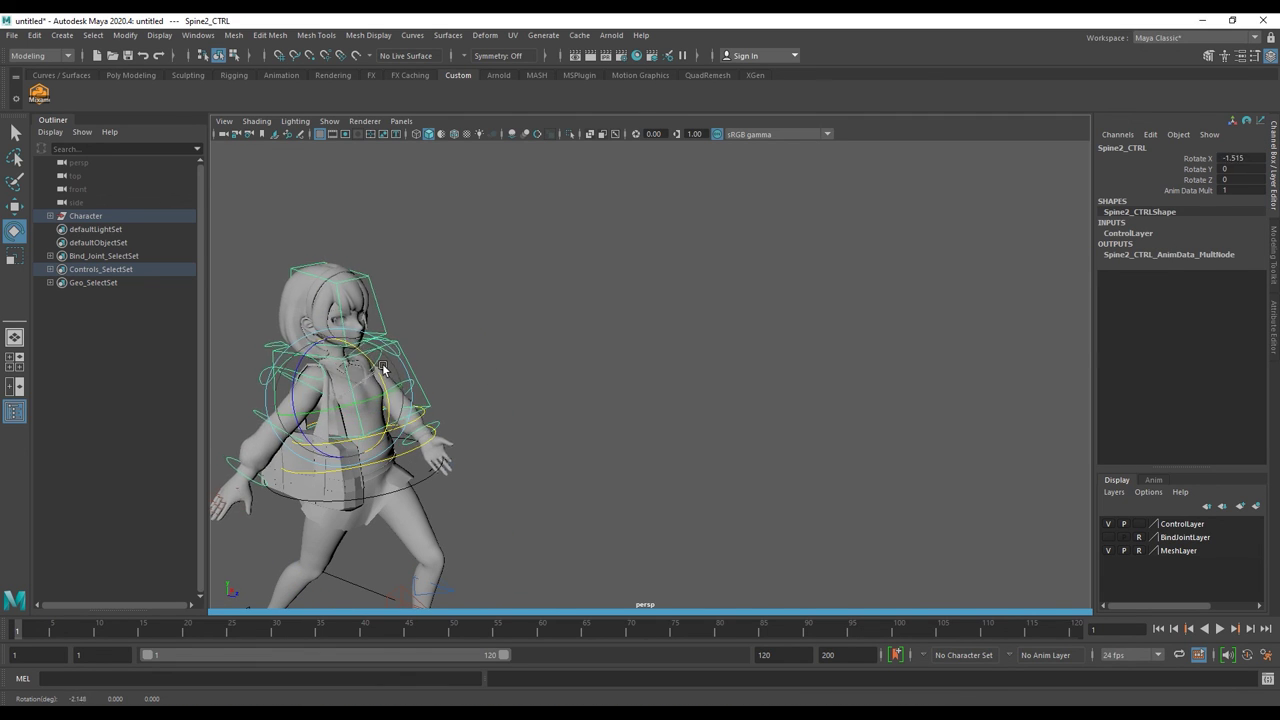
click(405, 428)
click(405, 428)
drag(390, 400, 400, 430)
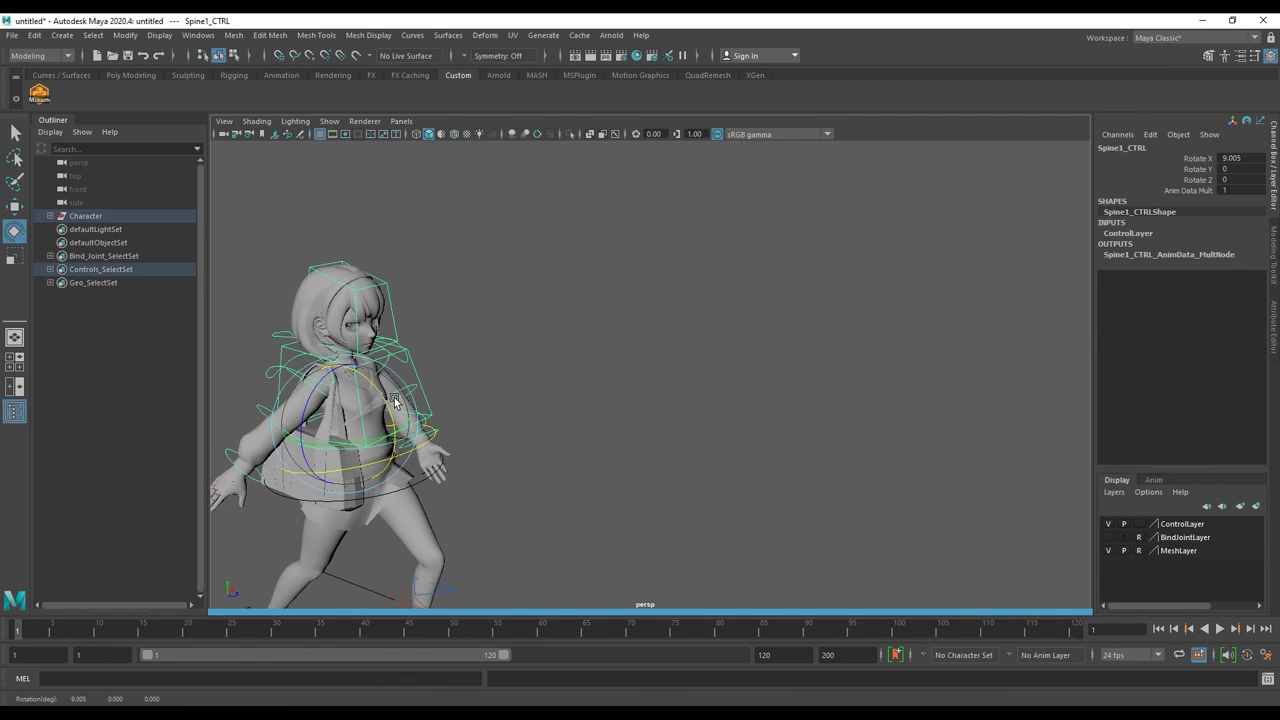
click(383, 314)
mouse_move(383, 314)
mouse_down()
mouse_move(390, 335)
mouse_move(530, 342)
mouse_move(612, 370)
mouse_up()
click(686, 397)
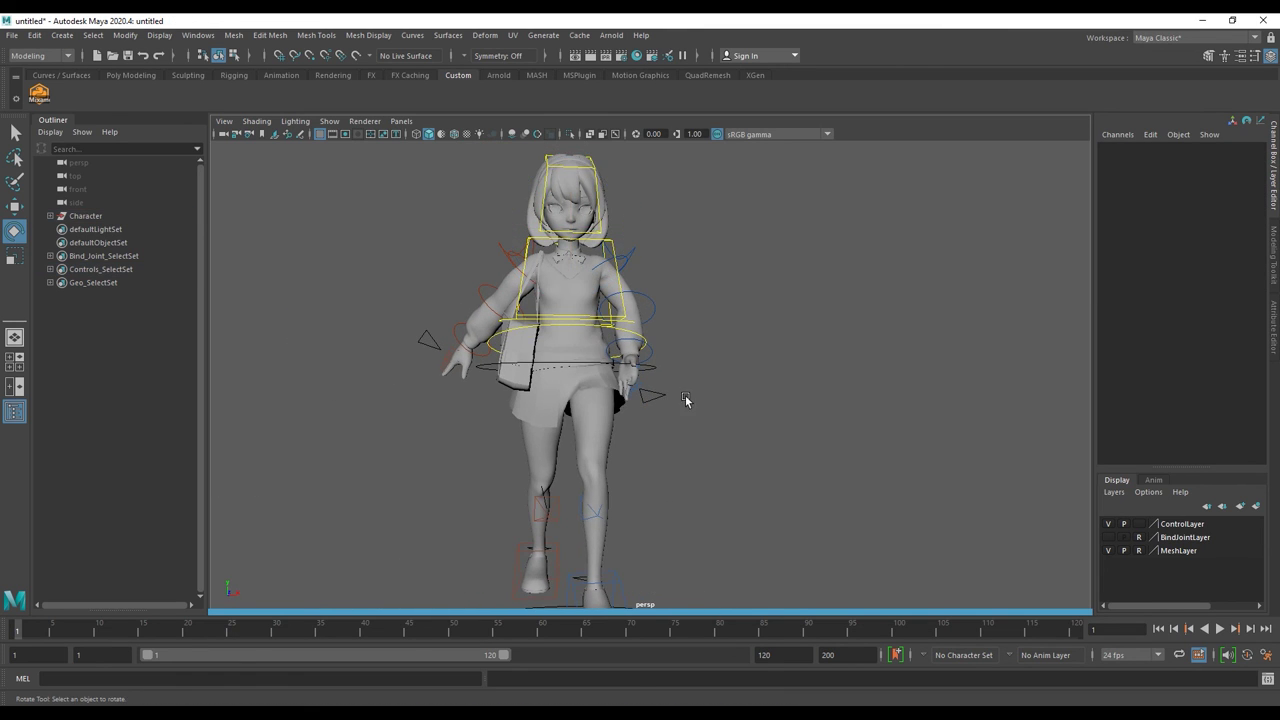
mouse_move(686, 397)
alt+mouse_down()
mouse_move(637, 432)
mouse_move(566, 429)
mouse_move(771, 434)
mouse_move(768, 410)
alt+mouse_up()
scroll(768, 410, up, 2)
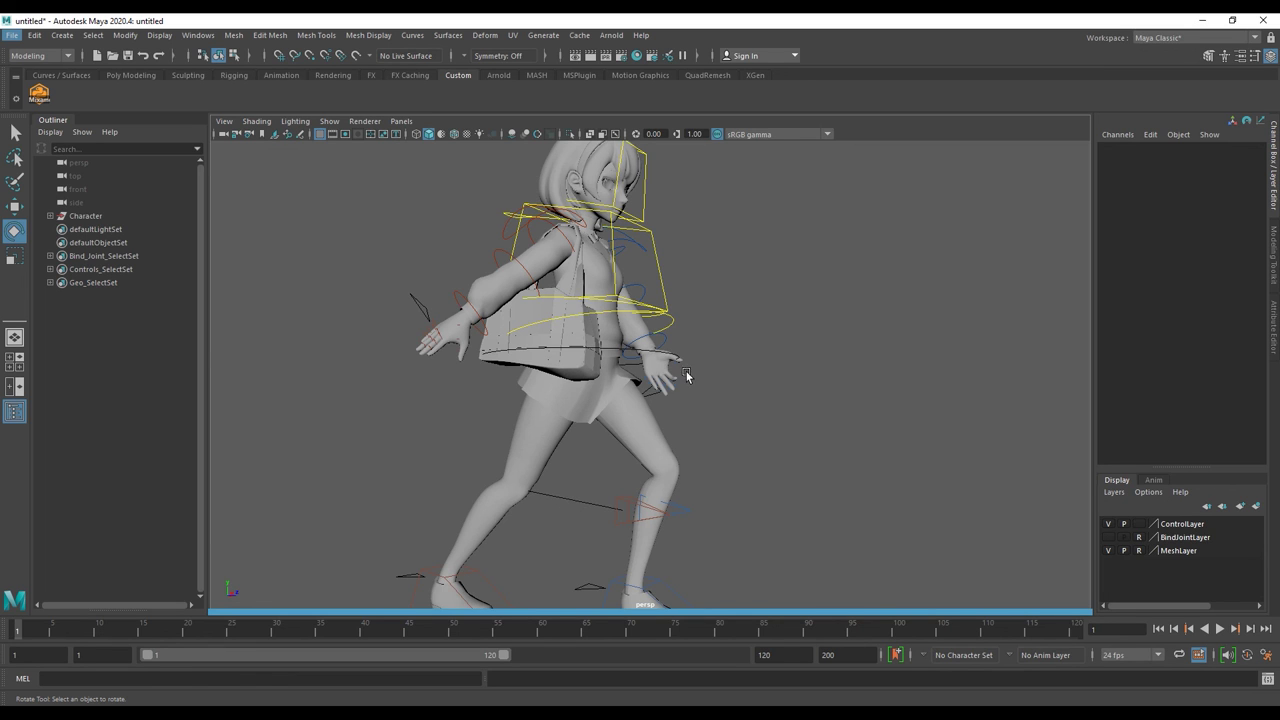
mouse_move(686, 375)
alt+mouse_down()
mouse_move(709, 362)
mouse_move(666, 374)
mouse_move(665, 394)
mouse_move(730, 393)
alt+mouse_up()
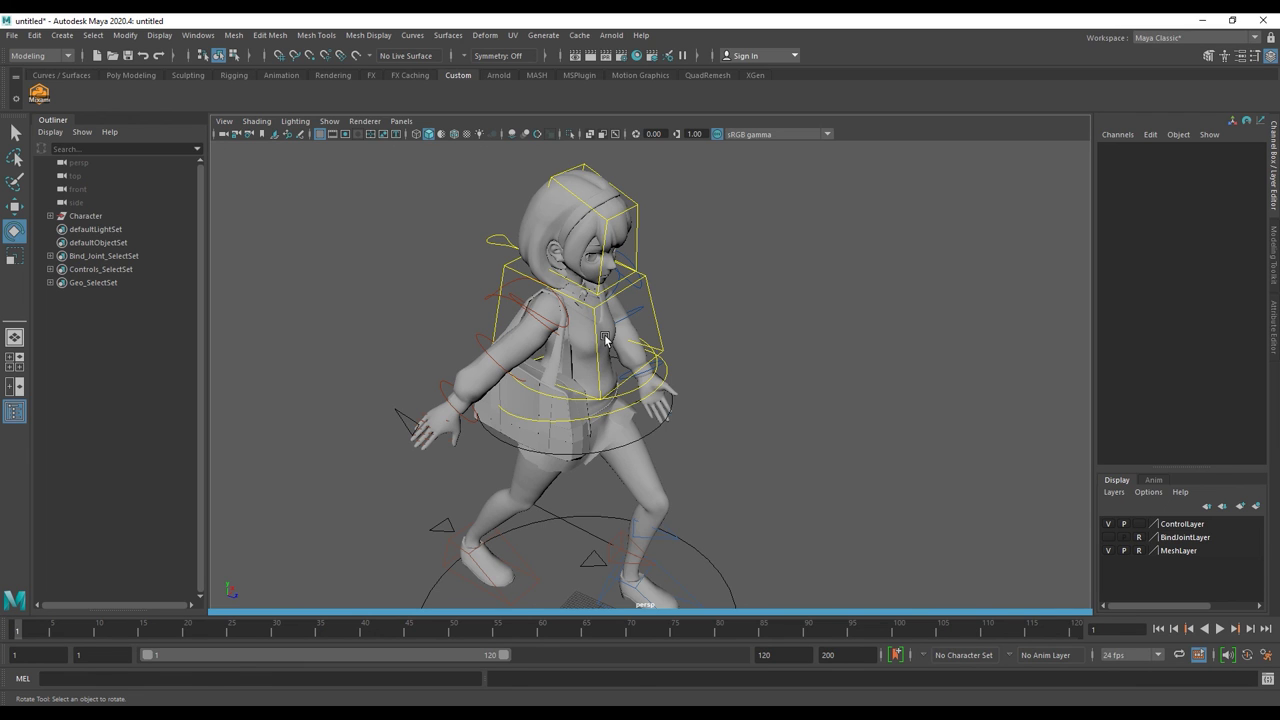
mouse_move(663, 336)
alt+mouse_down()
mouse_move(757, 351)
mouse_move(677, 351)
mouse_move(700, 340)
mouse_move(684, 323)
mouse_move(774, 329)
mouse_move(762, 325)
alt+mouse_up()
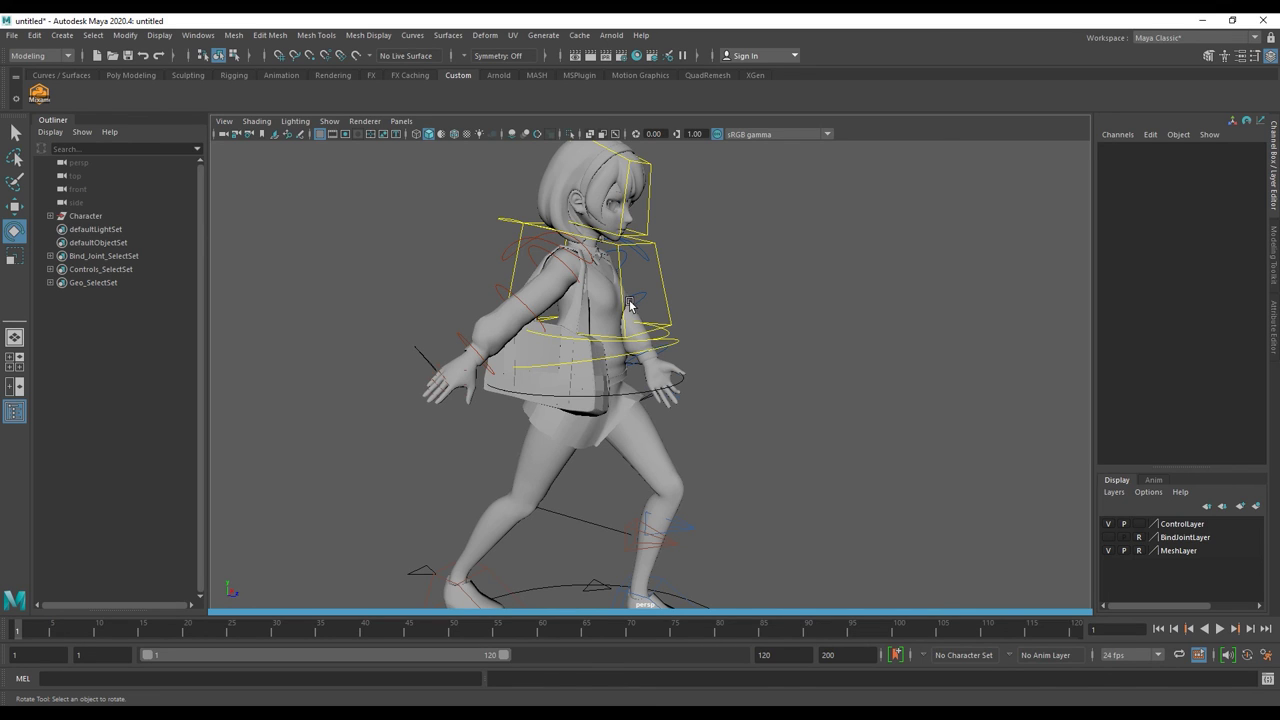
alt+drag(666, 316, 432, 305)
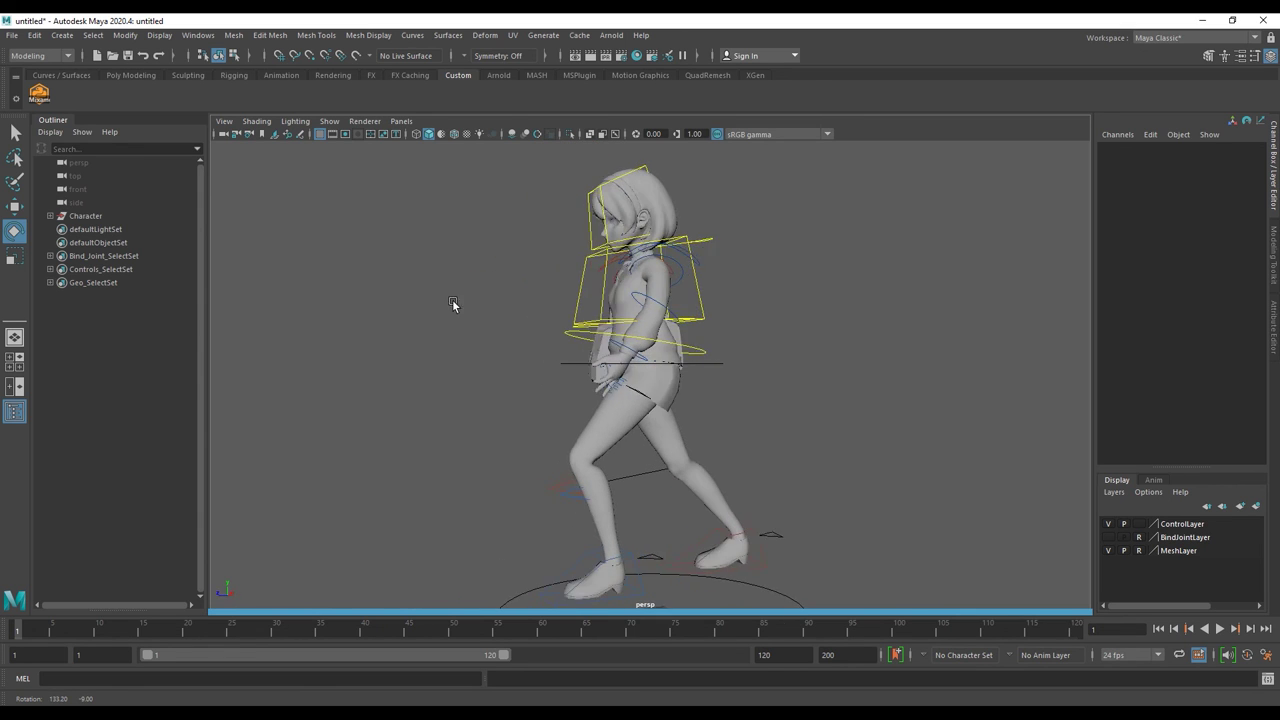
mouse_move(746, 343)
alt+mouse_down()
mouse_move(752, 334)
mouse_move(668, 334)
mouse_move(657, 303)
mouse_move(500, 318)
mouse_move(731, 311)
alt+mouse_up()
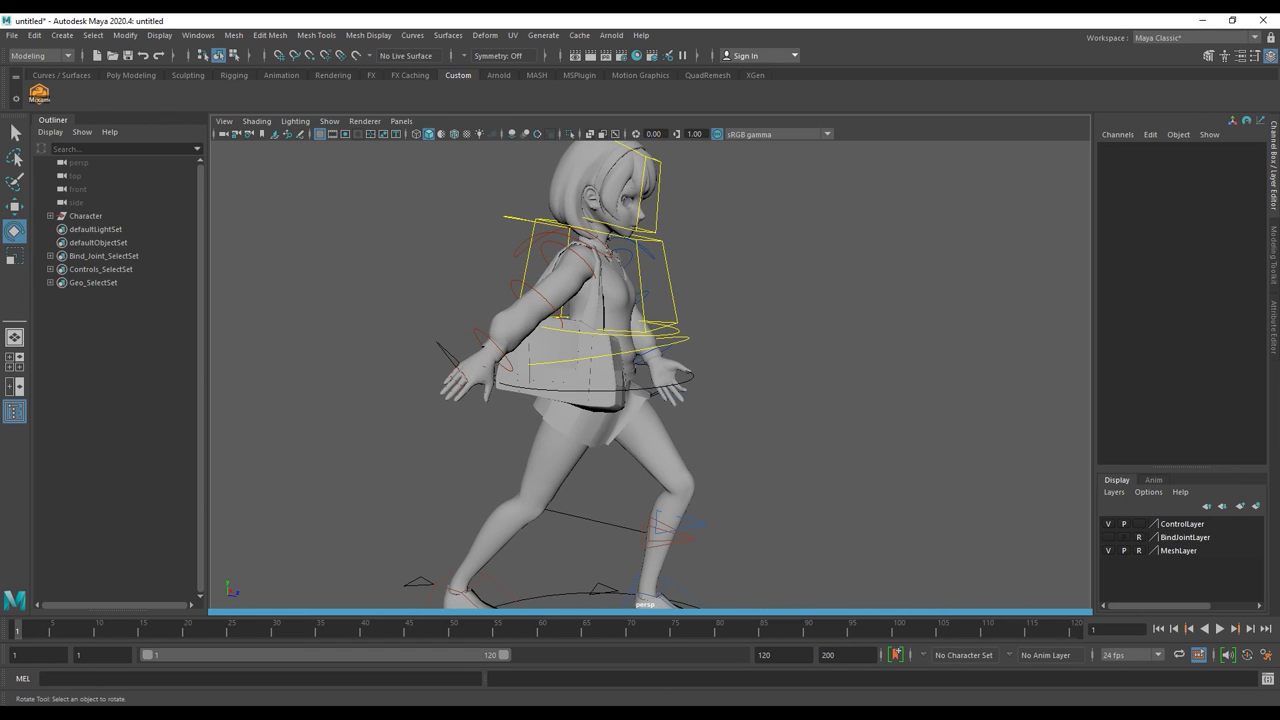